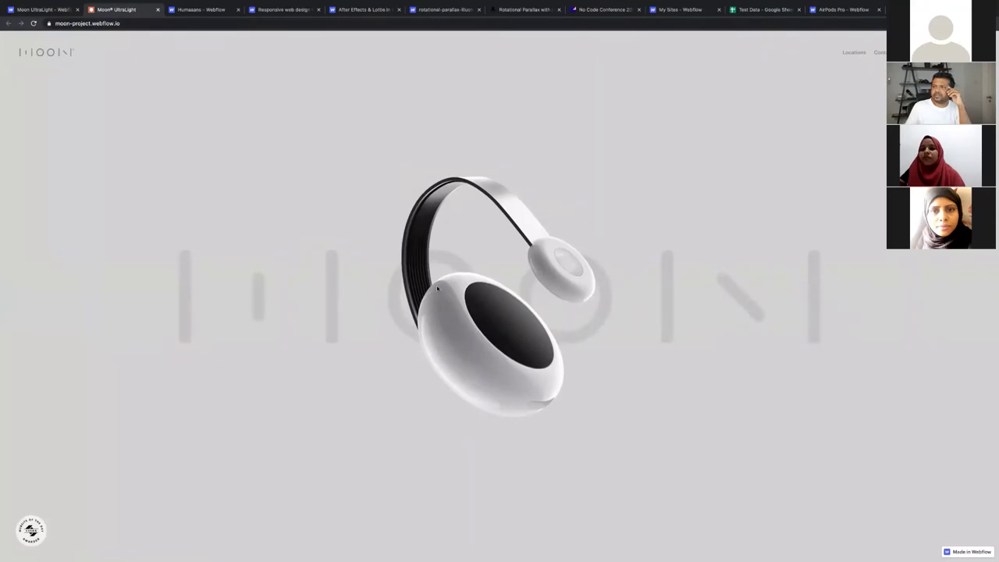
Step: Look through the Moon UltraLight live site's scroll animations down to the Adjust Your Brightness section, closing the site when done
scroll(403, 293, "down", 5)
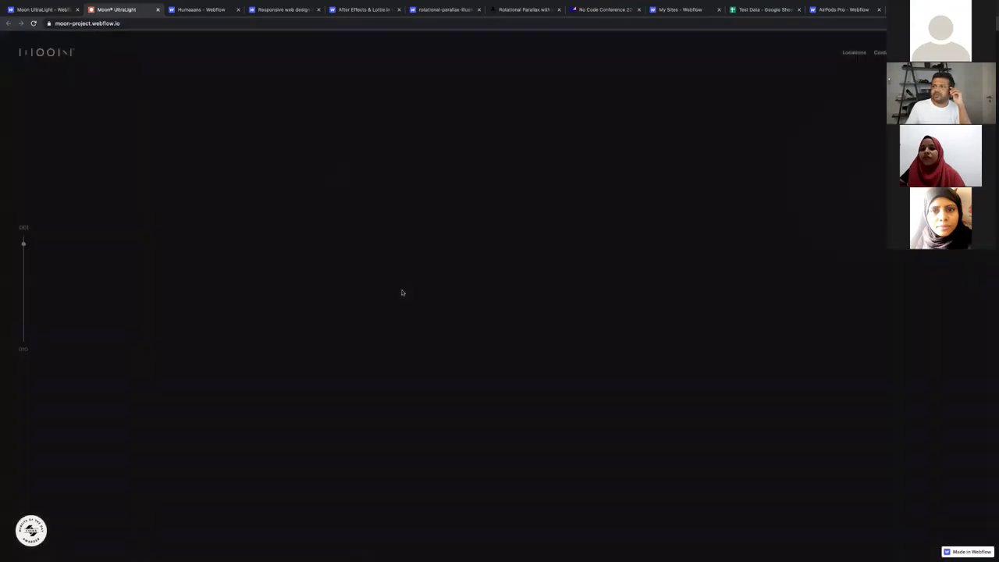
scroll(401, 292, "down", 5)
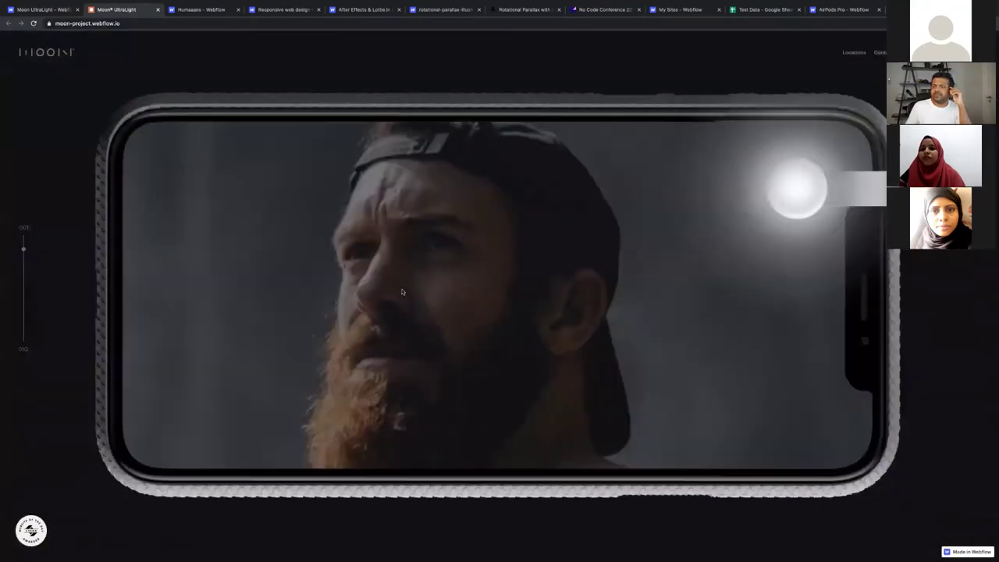
scroll(402, 292, "down", 5)
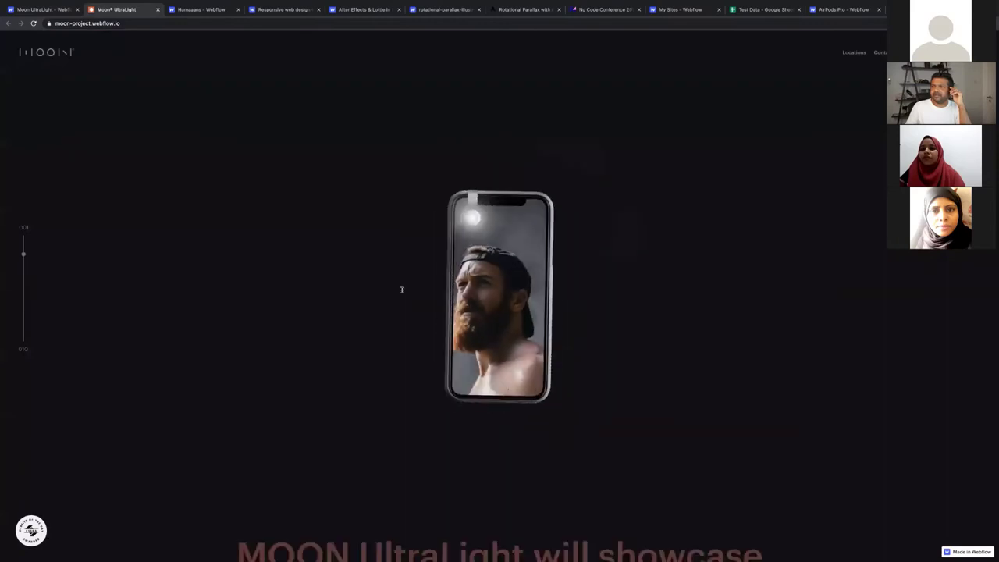
scroll(328, 267, "down", 5)
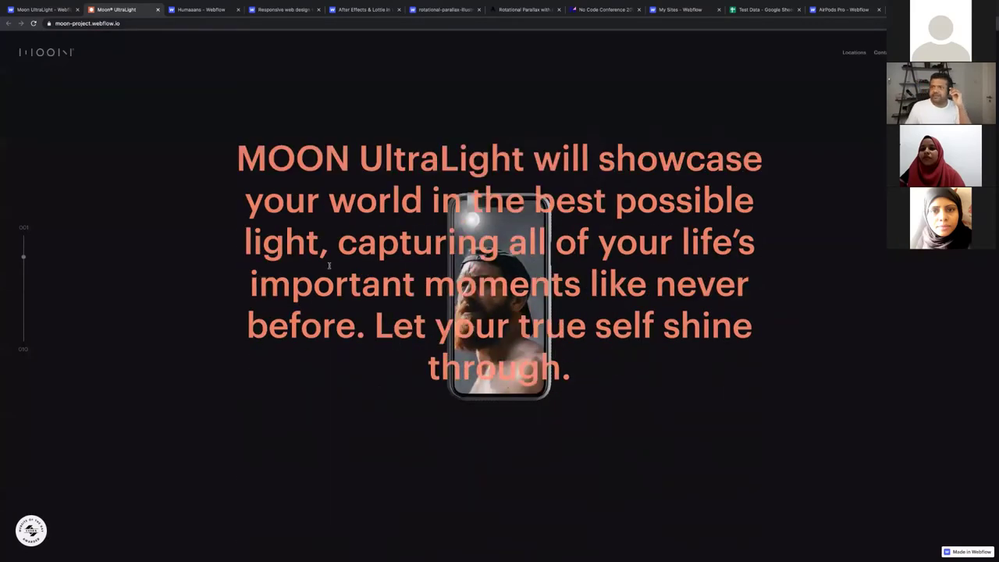
scroll(328, 267, "up", 3)
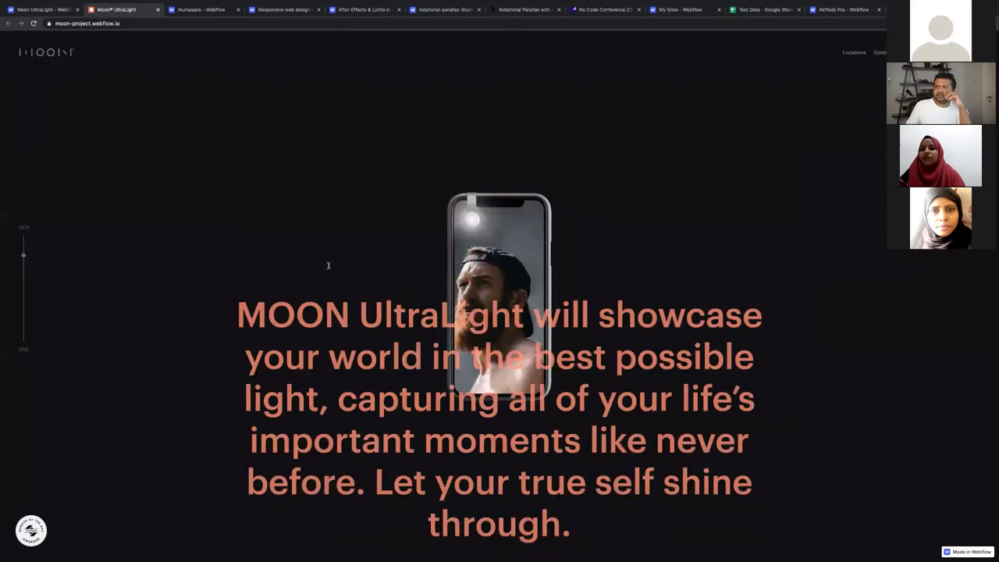
scroll(329, 265, "down", 5)
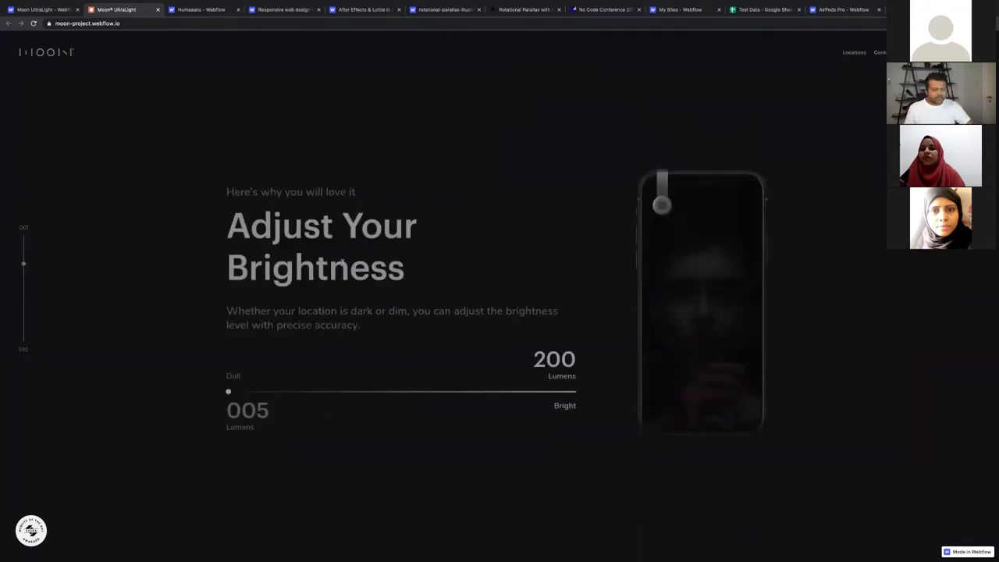
middle_click(116, 10)
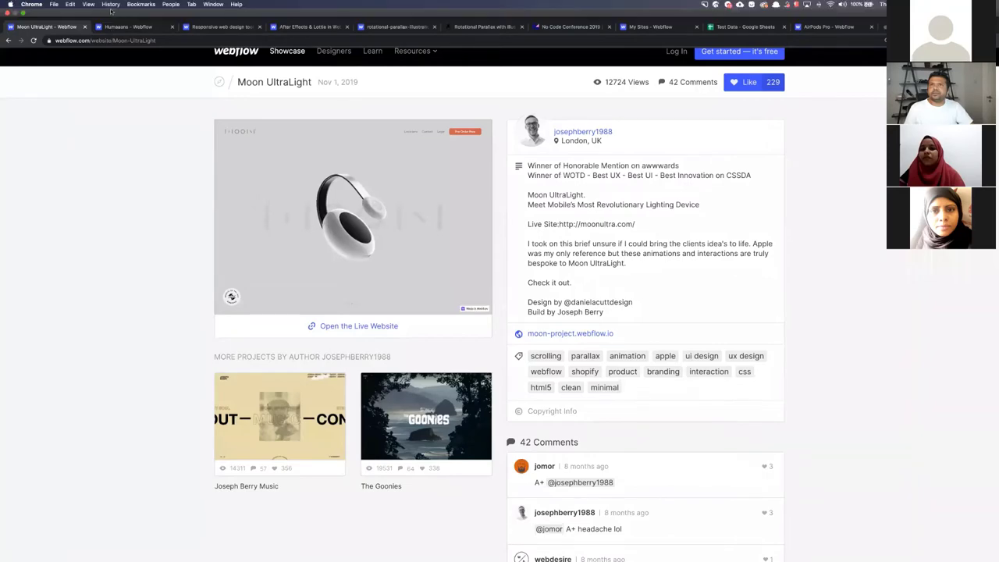
Step: Switch to the Humaaans showcase page and open its live website
left_click(110, 4)
left_click(124, 9)
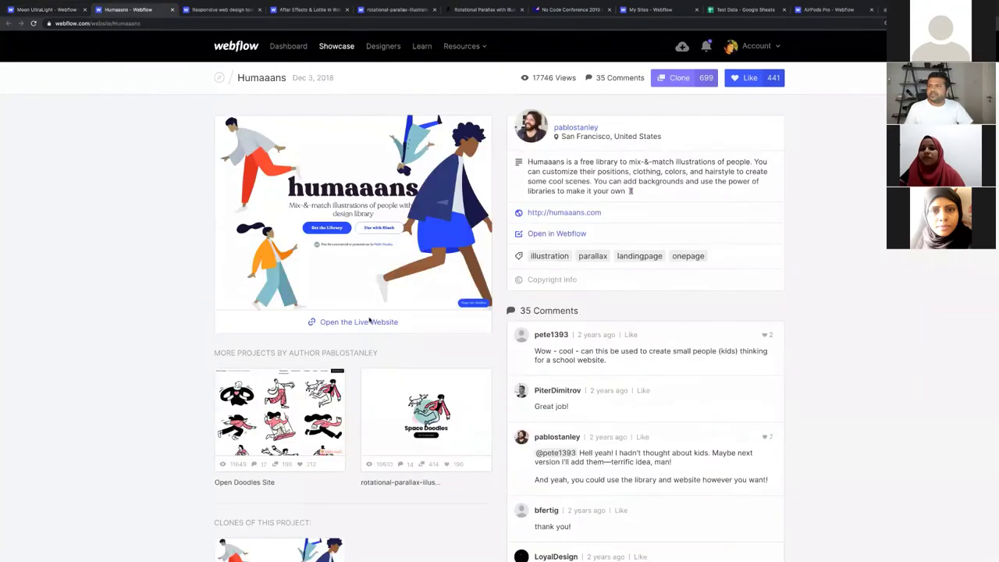
left_click(381, 322)
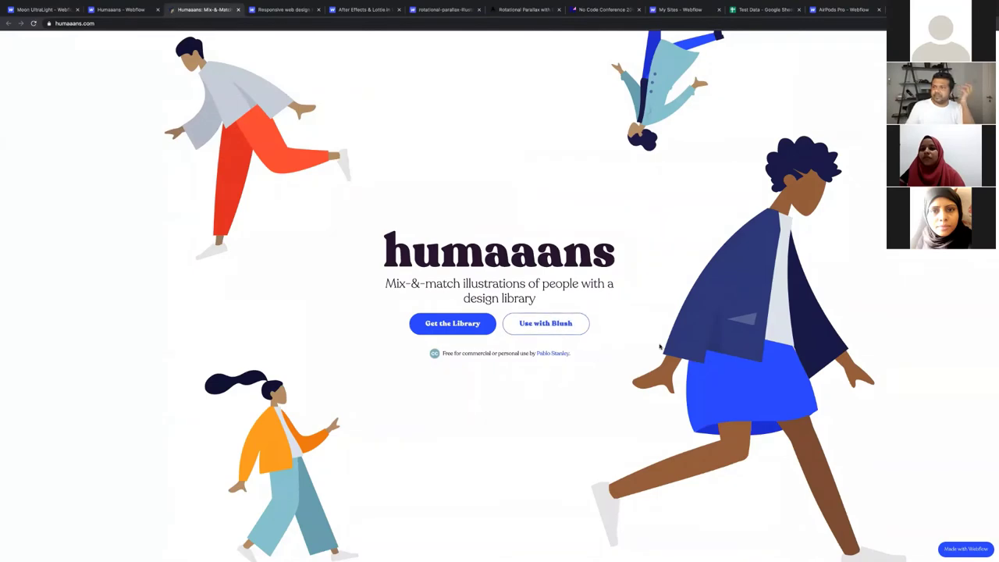
Step: Examine the illustration sections of the Humaaans live site, from the remix figures to the Make a Sceeene section
scroll(720, 341, "down", 4)
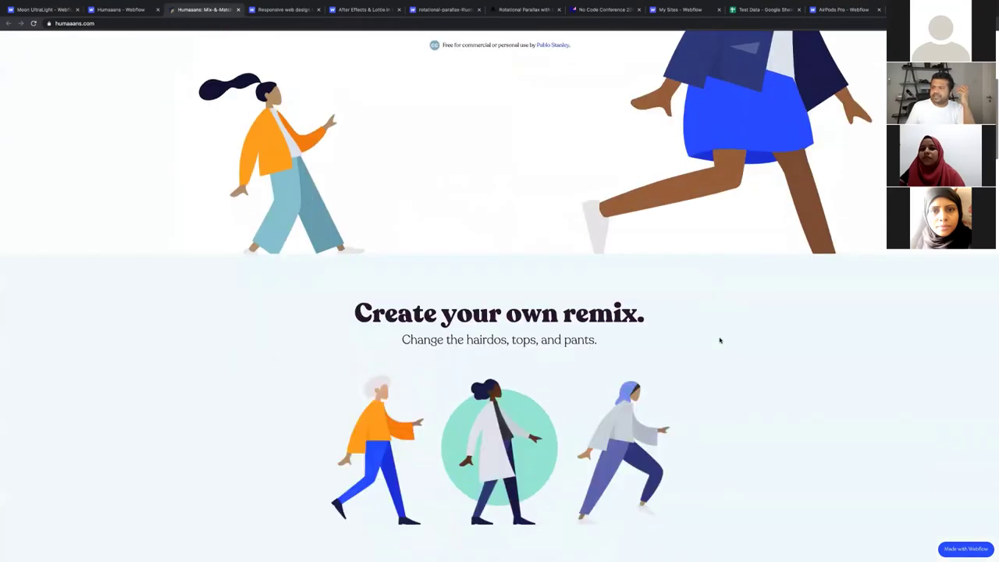
scroll(720, 340, "down", 6)
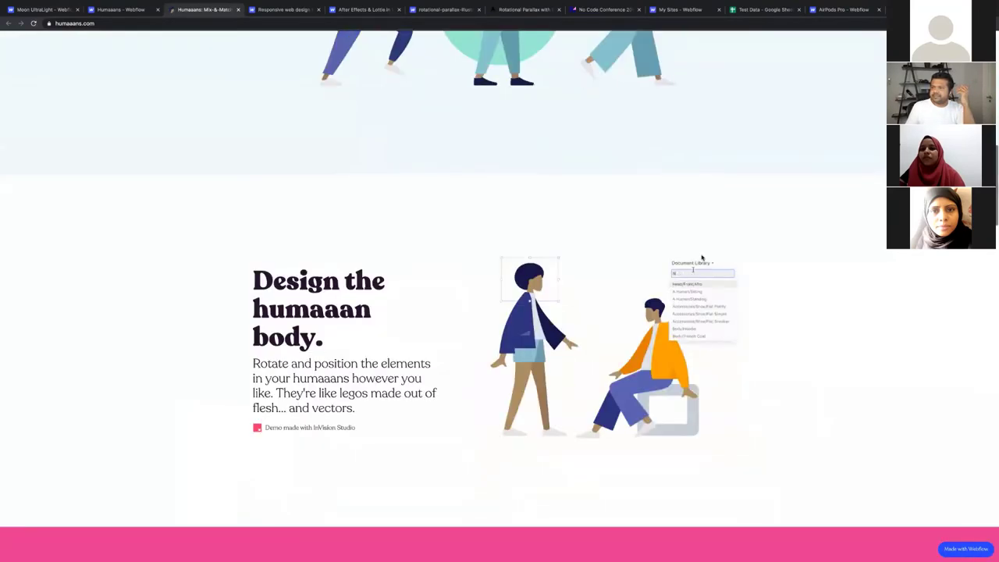
left_click_drag(599, 335, 243, 10)
key("ctrl+w")
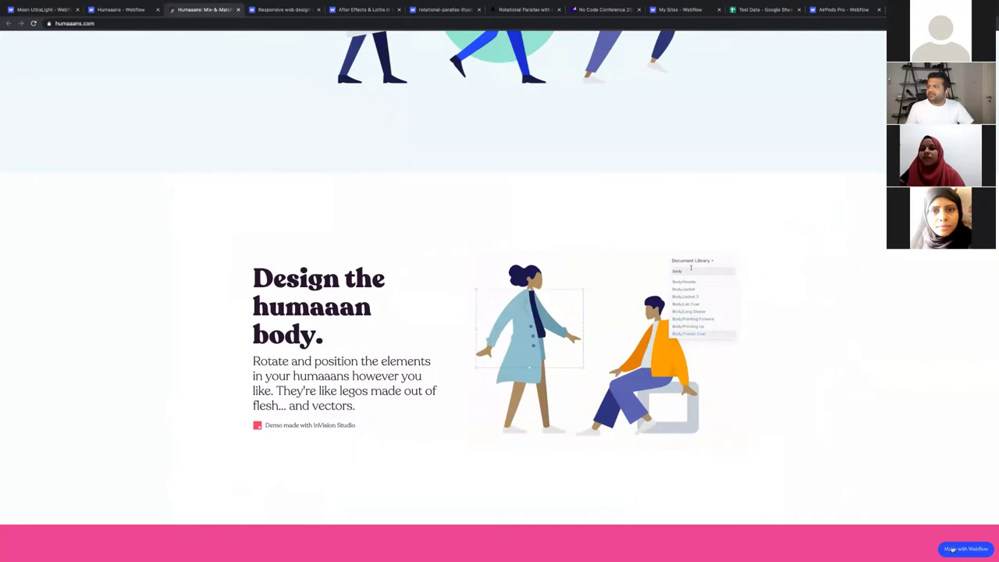
scroll(422, 265, "down", 3)
scroll(347, 242, "down", 1)
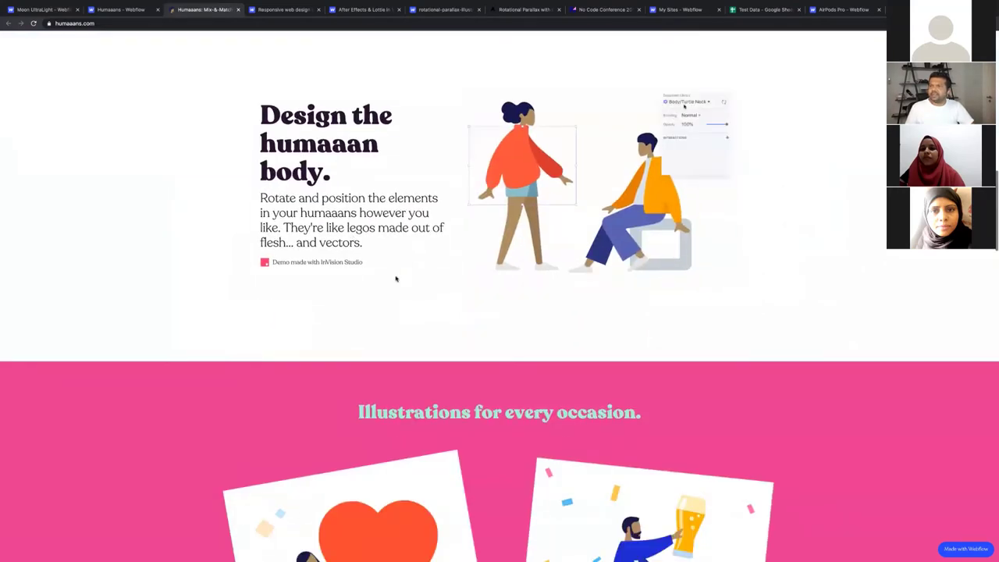
scroll(395, 279, "down", 8)
scroll(678, 82, "up", 1)
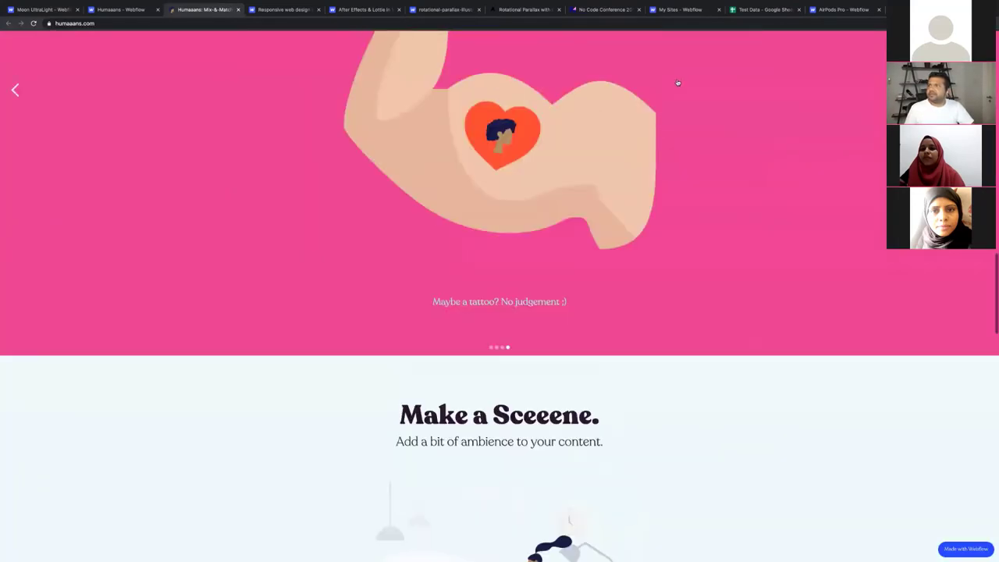
scroll(677, 82, "up", 10)
scroll(678, 85, "up", 4)
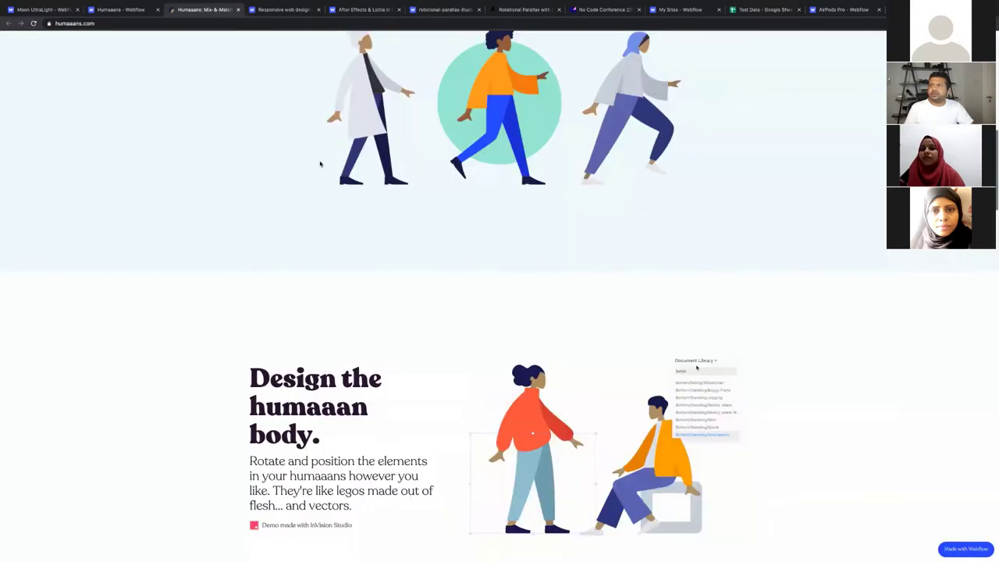
Step: Return to the Humaaans showcase page and clone the project into the Personal account
key("ctrl+w")
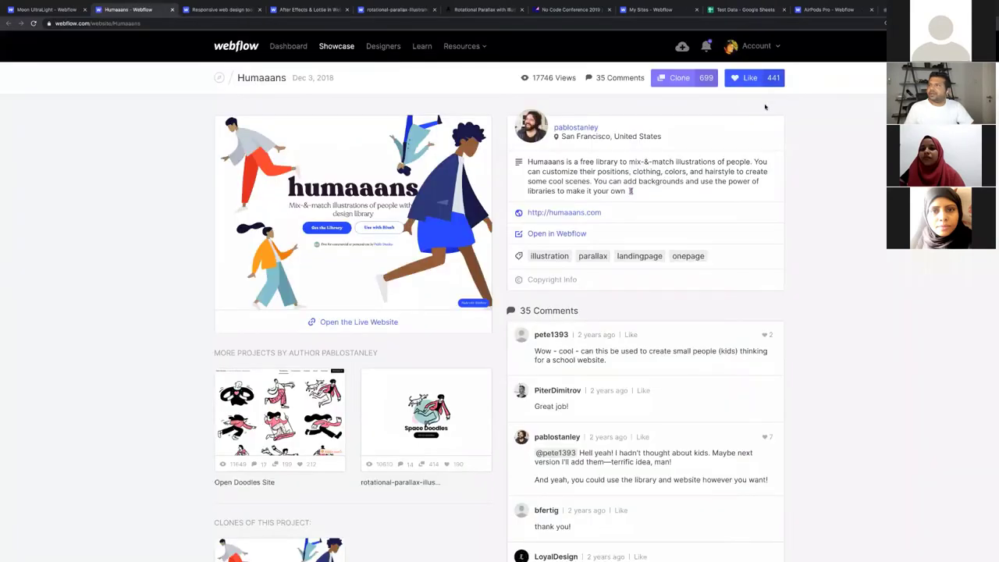
left_click(680, 77)
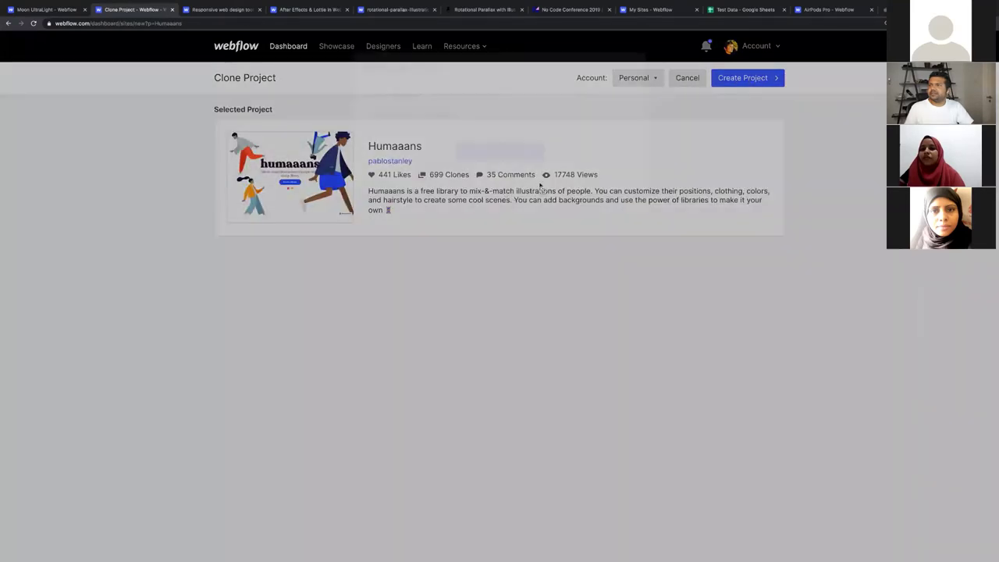
key("Return")
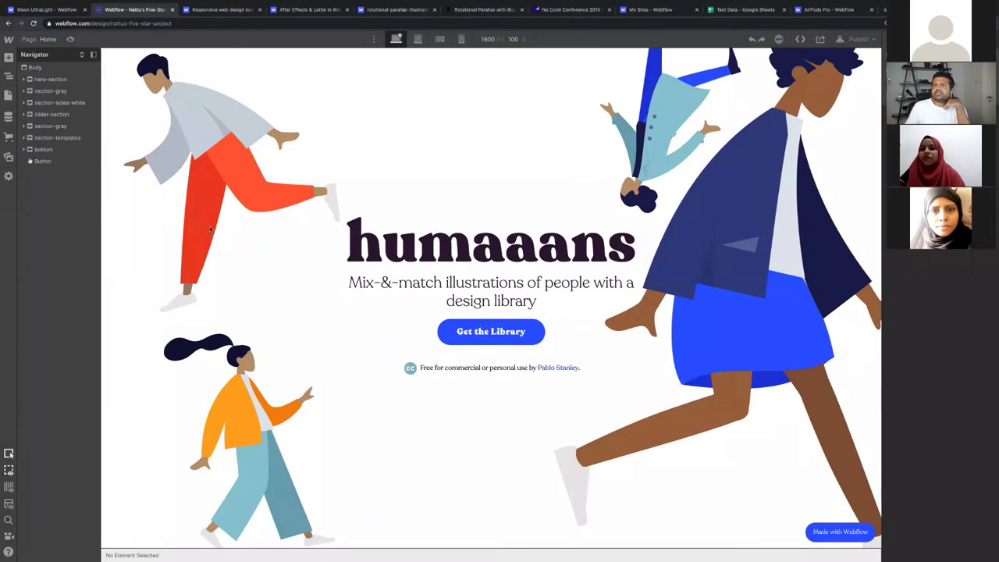
Step: Look through the cloned page in the Designer, inspecting its hero section and the Create your own remix section
left_click(186, 156)
scroll(153, 140, "down", 5)
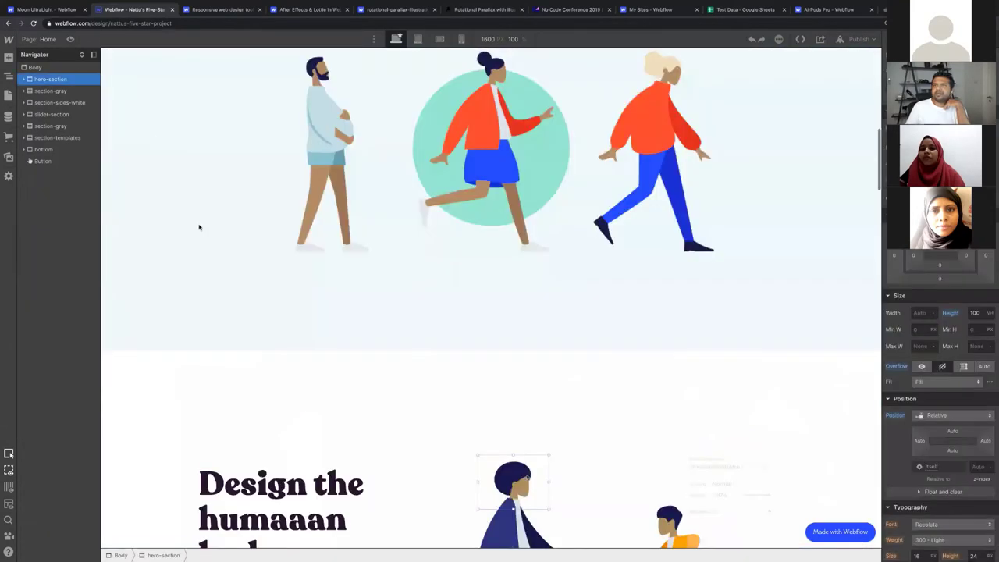
scroll(224, 240, "down", 6)
scroll(396, 241, "down", 4)
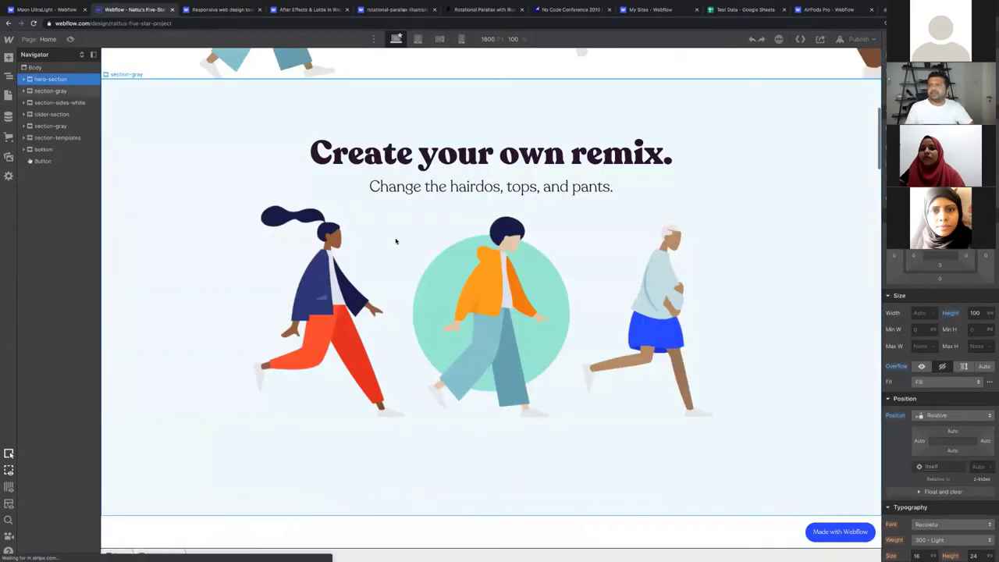
left_click(394, 239)
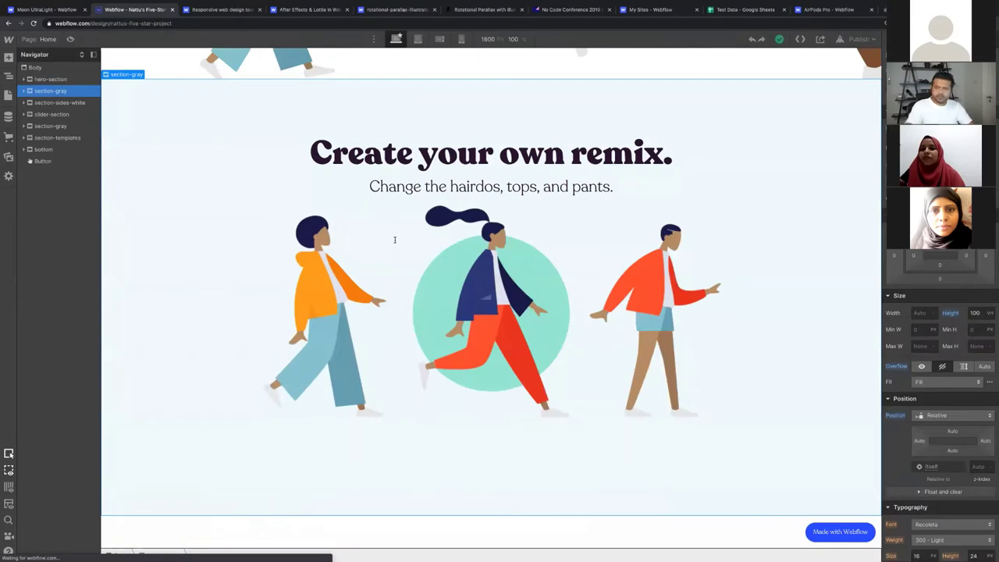
scroll(394, 240, "up", 5)
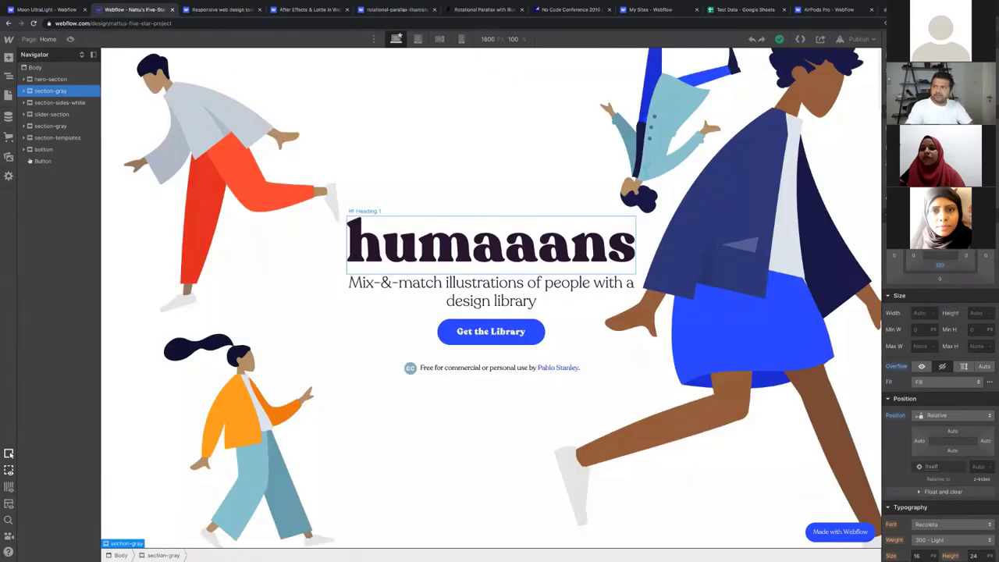
Step: Replace the hero section's main heading text with "No-Code Rocks"
double_click(491, 242)
type("No-C")
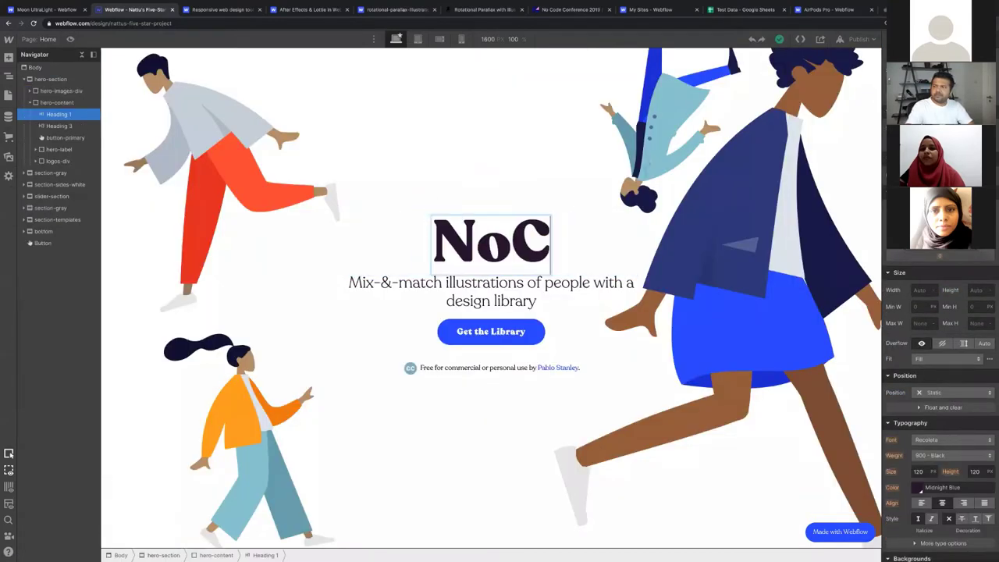
type("ode Rocks")
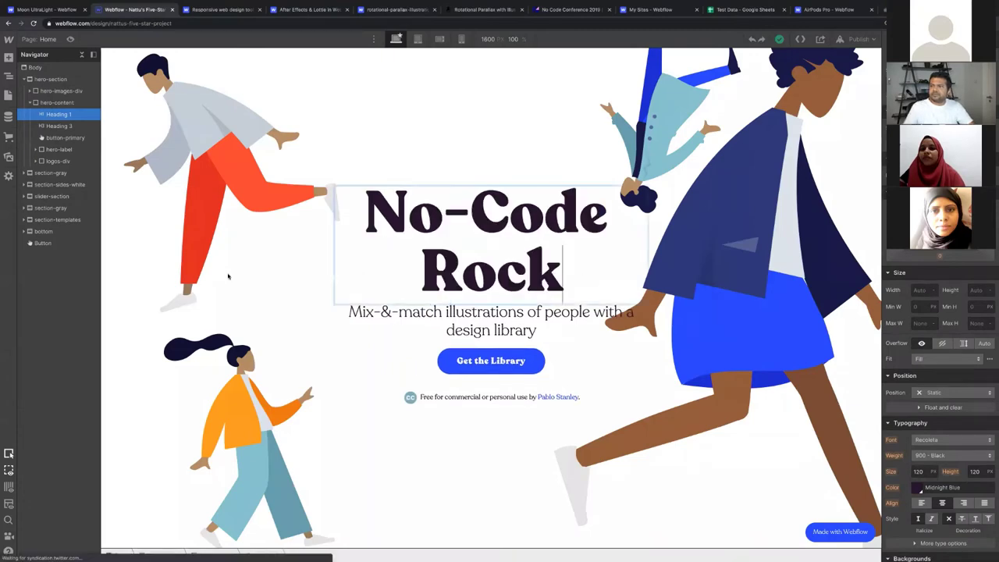
left_click(324, 326)
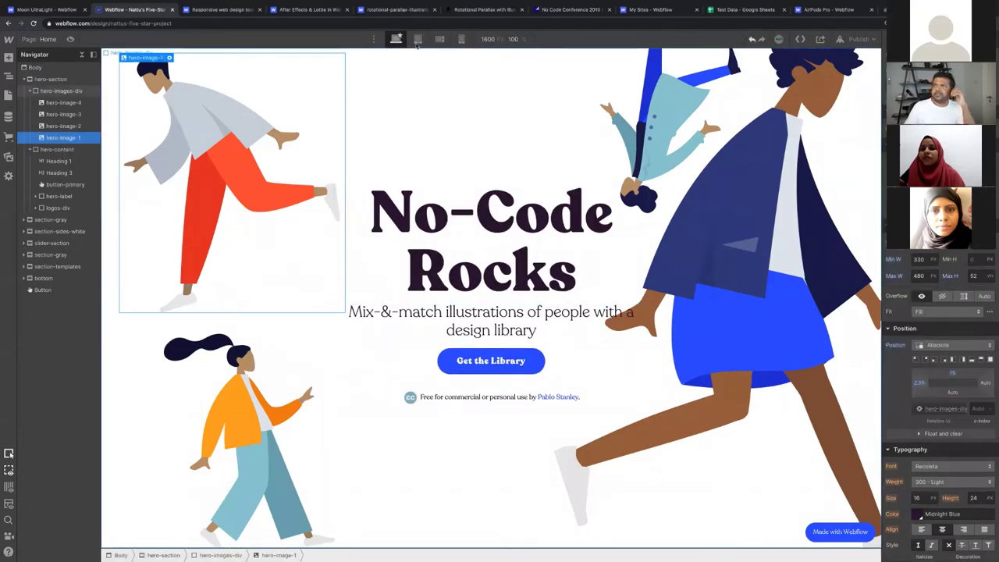
Step: Check the hero section and its heading at the mobile landscape, mobile portrait and tablet breakpoints
left_click(439, 39)
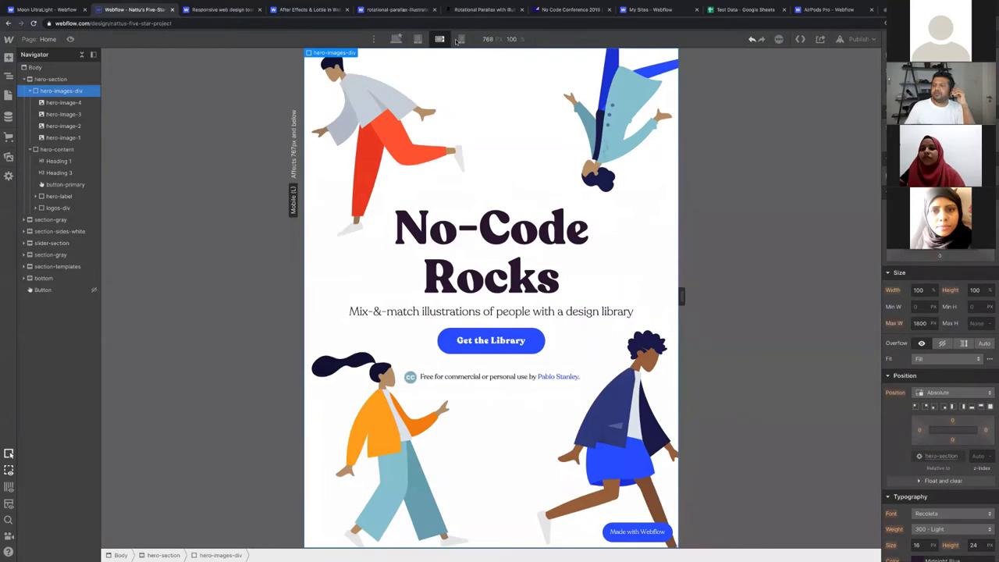
left_click(461, 39)
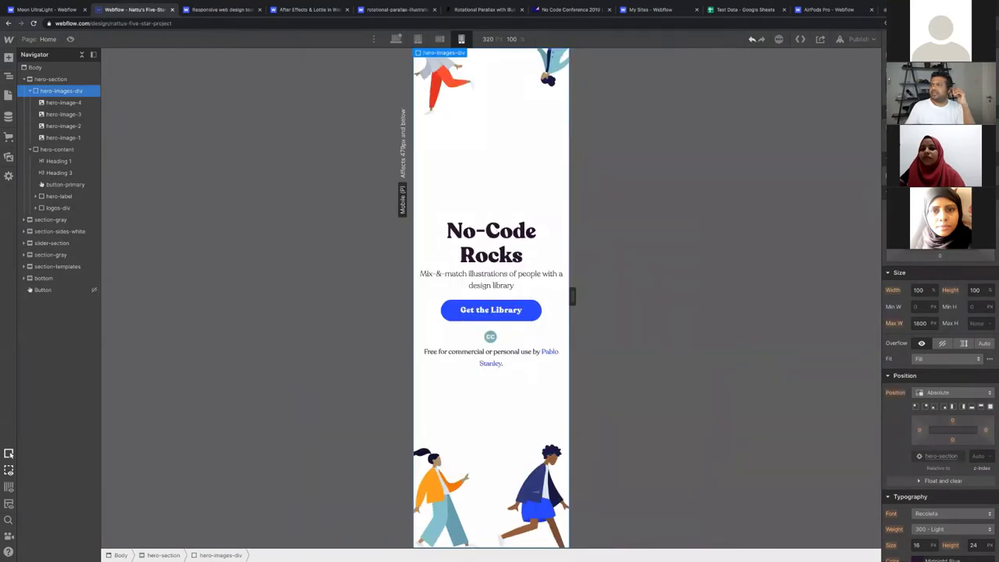
left_click(491, 242)
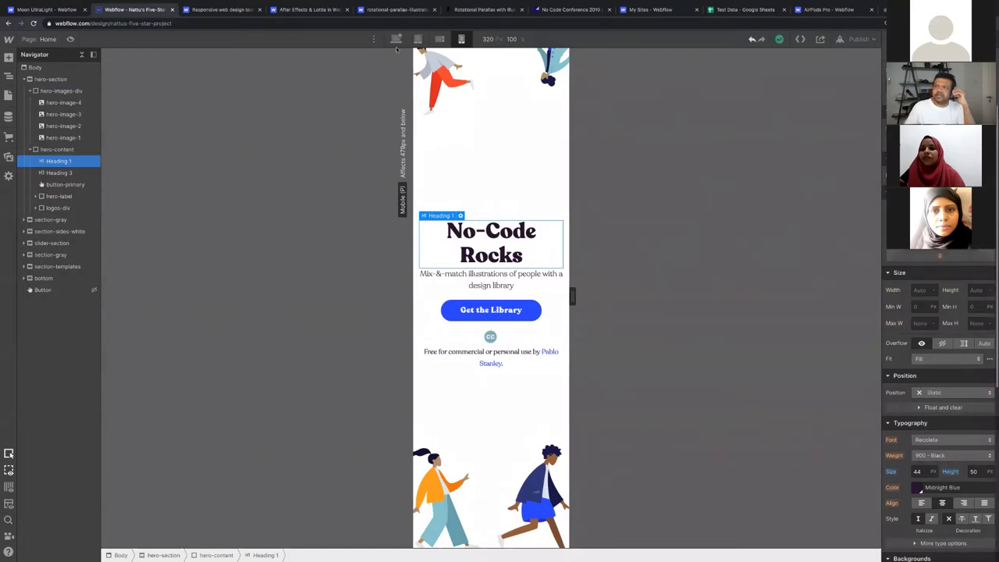
left_click(439, 39)
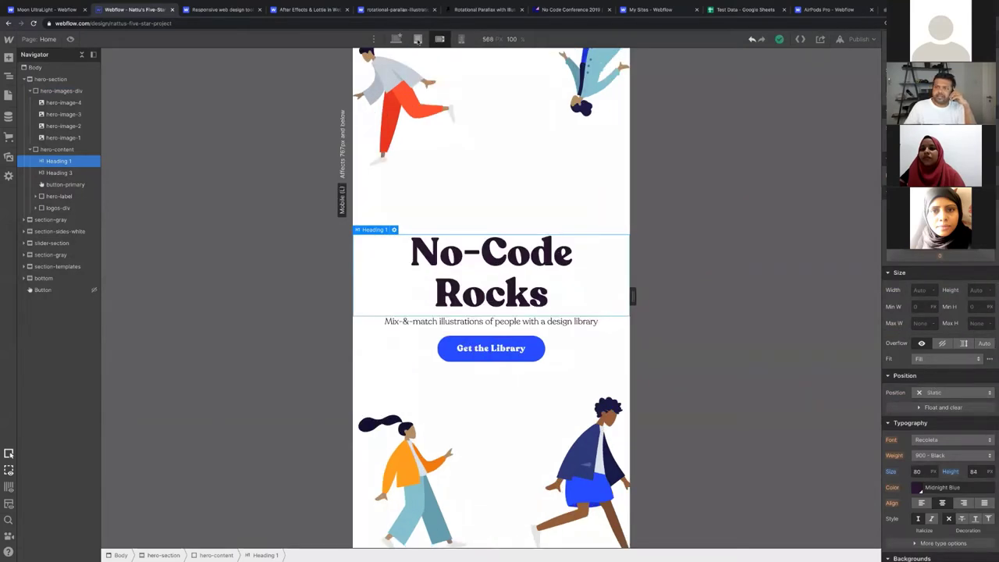
left_click(418, 39)
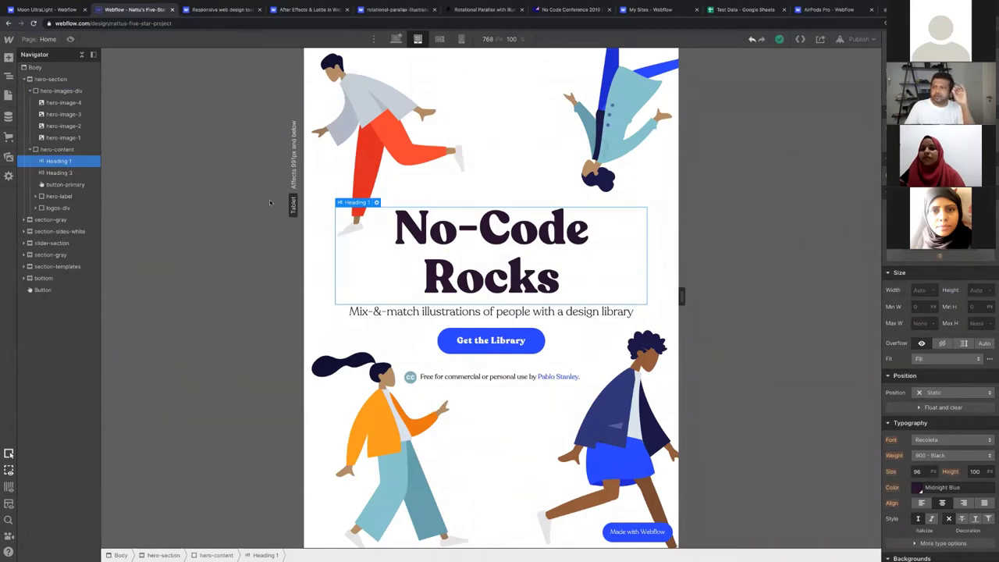
Step: Review the page's lower sections in the tablet layout, ending back at the hero section
scroll(351, 217, "down", 5)
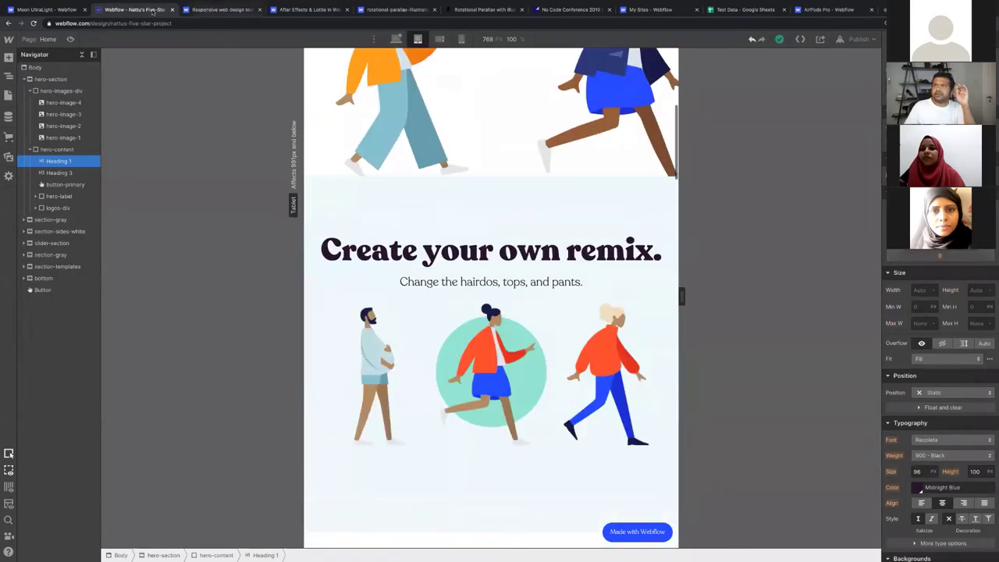
left_click(291, 9)
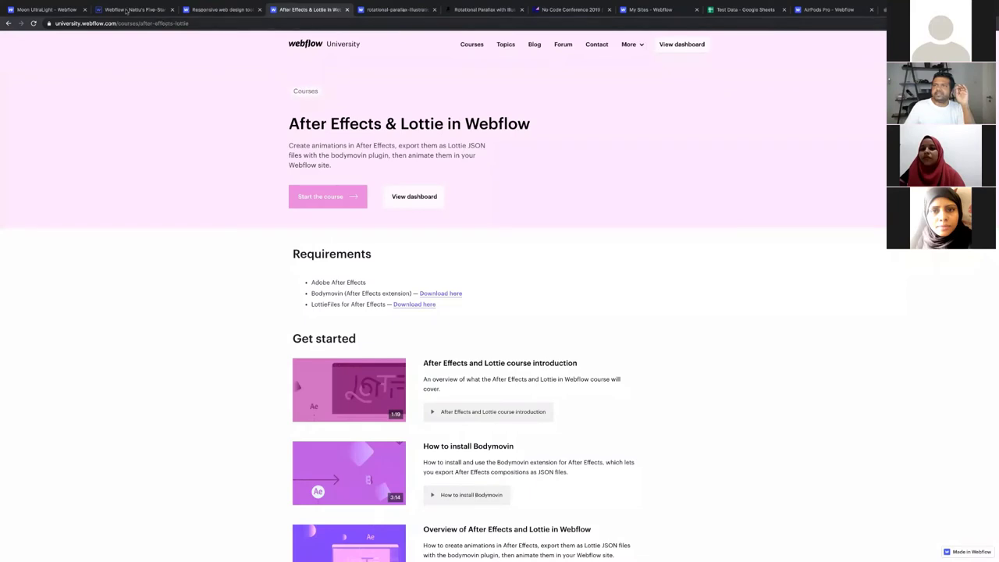
key("super+2")
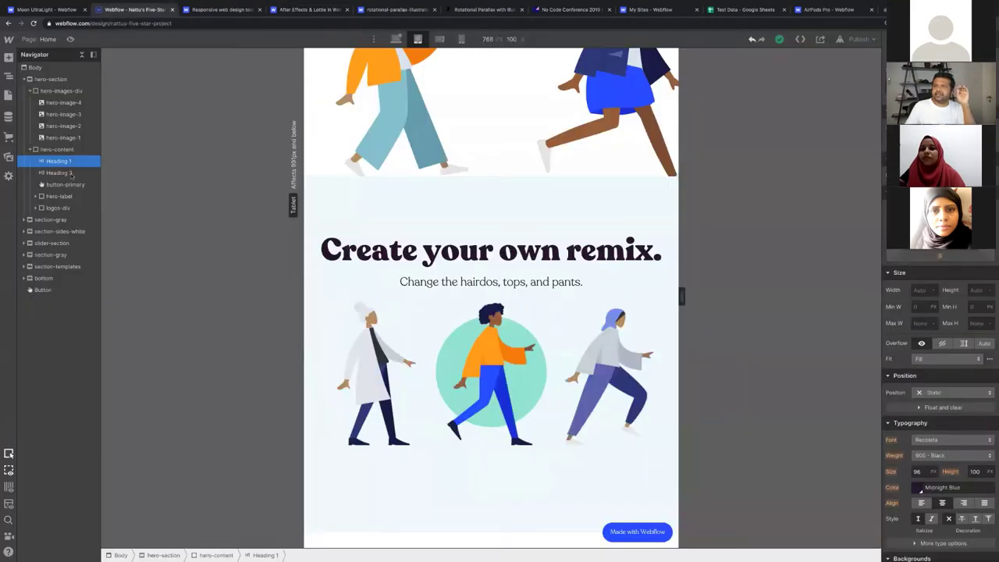
scroll(338, 309, "down", 4)
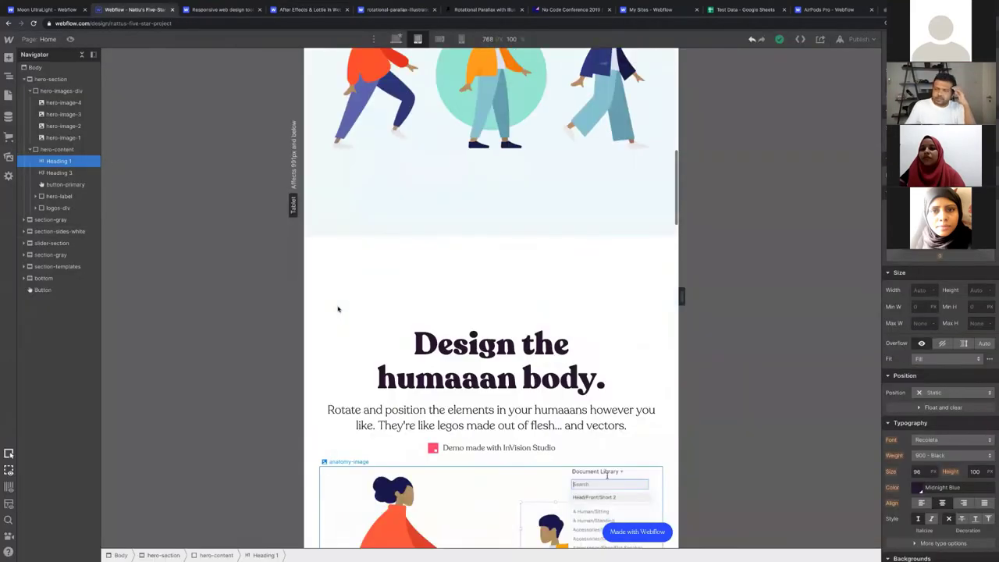
scroll(802, 92, "up", 10)
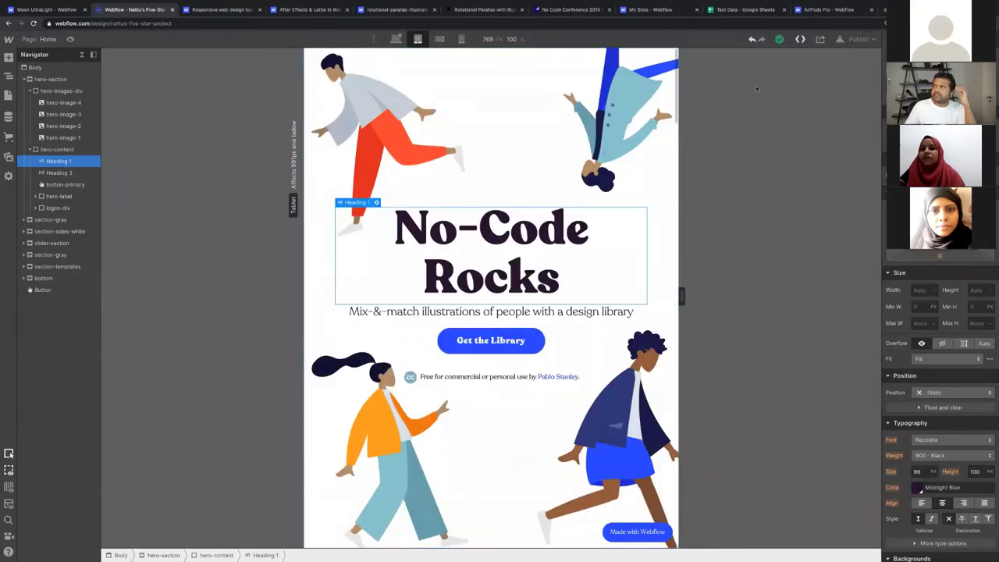
Step: Preview the page's exportable HTML code through to its end, and close the preview
key("shift+e")
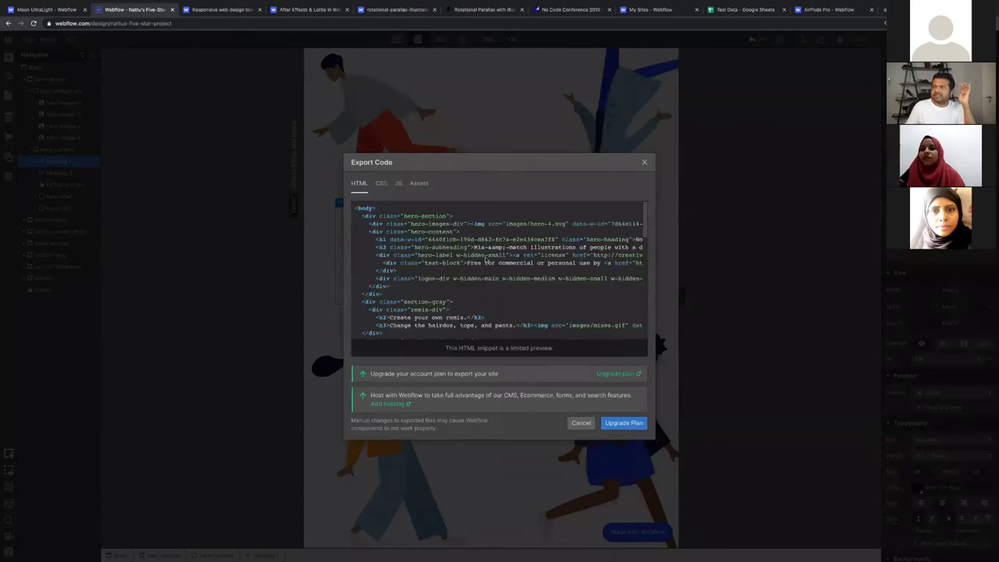
scroll(507, 281, "down", 10)
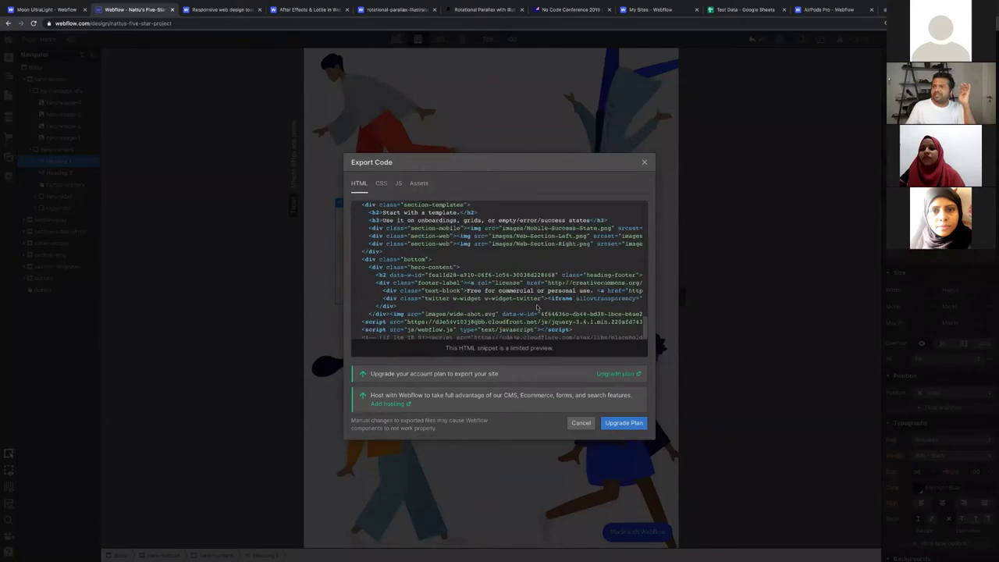
left_click(645, 163)
Step: Inspect the Create your own remix section's structure and its animated image's settings, ending with section-gray selected
scroll(524, 271, "down", 15)
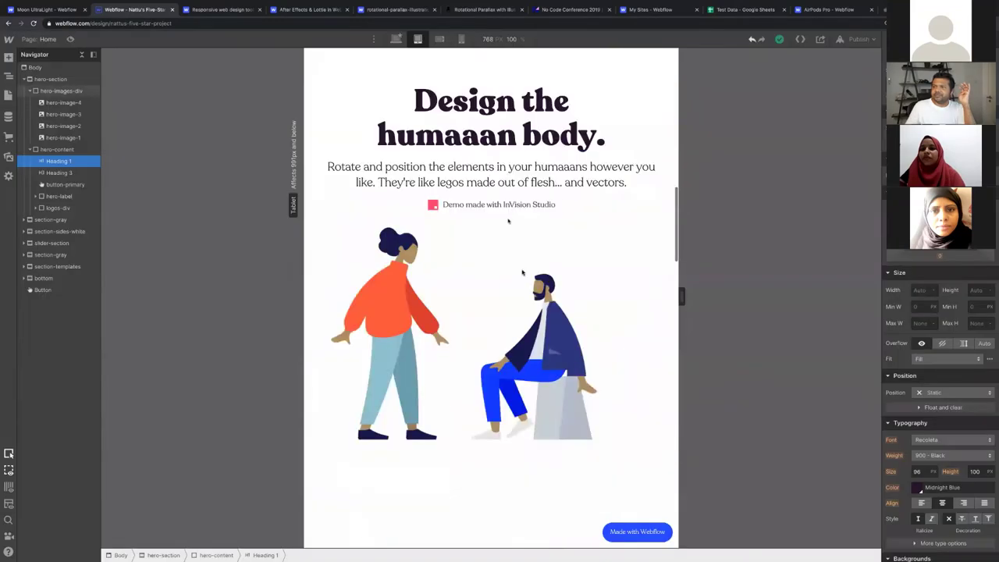
scroll(437, 258, "down", 15)
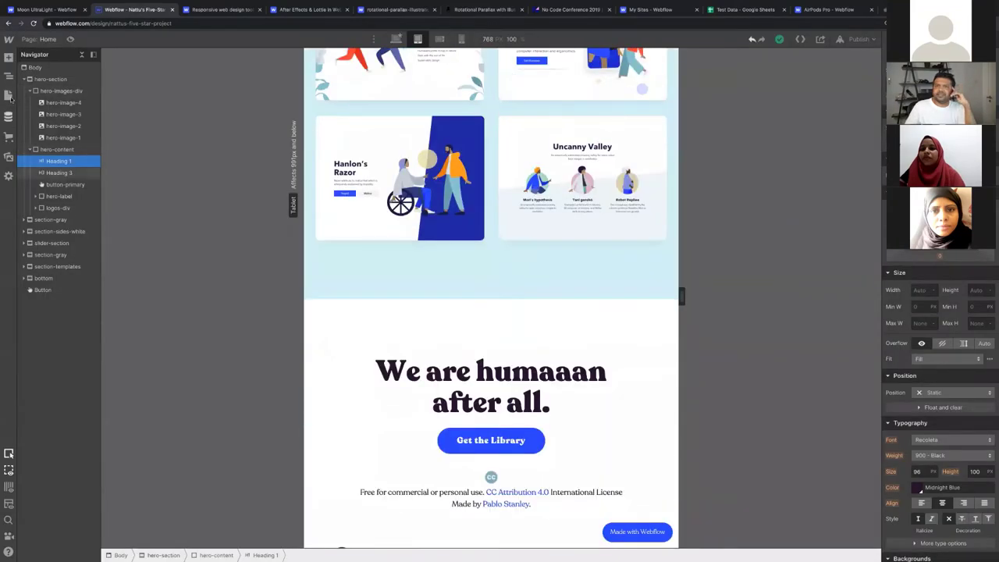
left_click(43, 221)
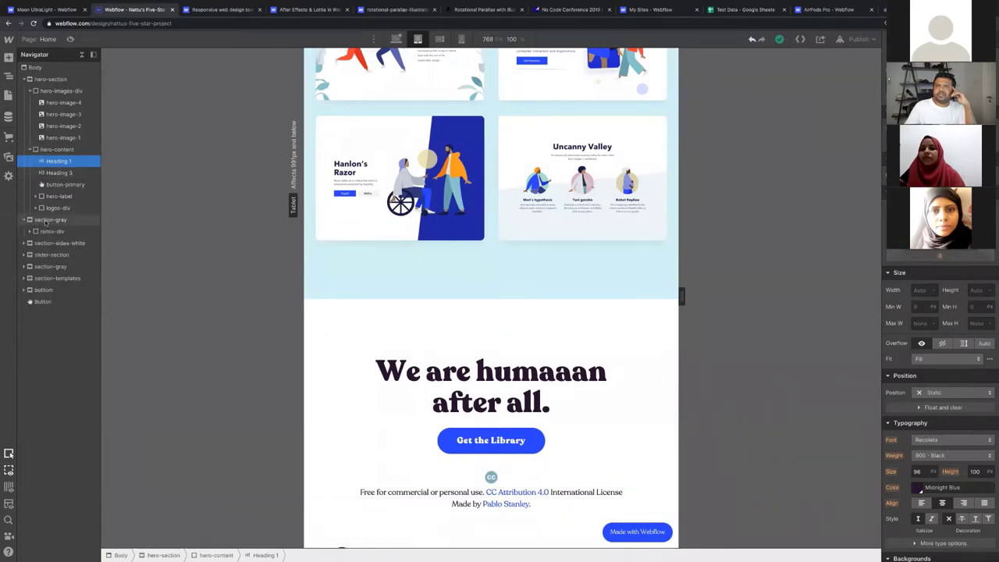
left_click(50, 220)
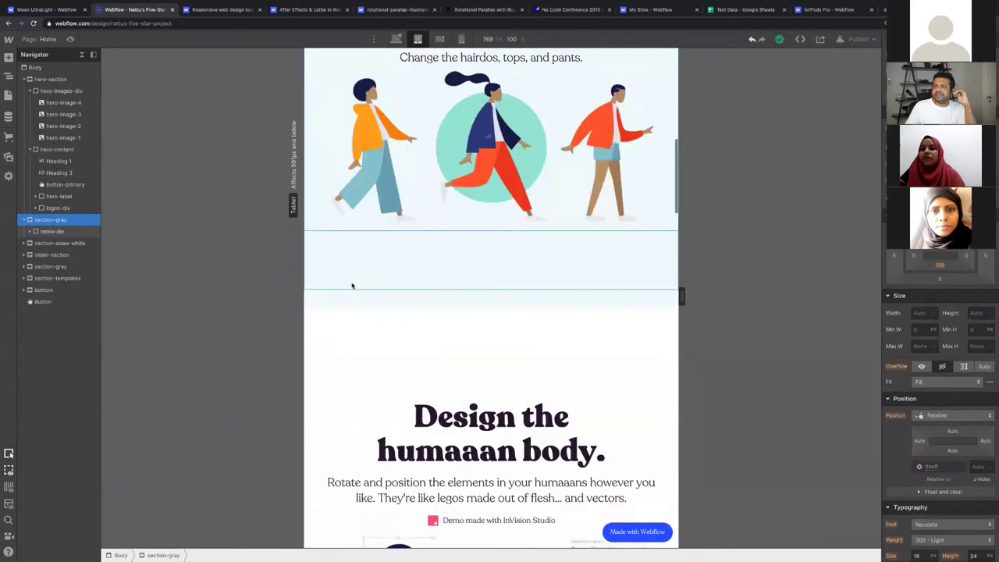
left_click(381, 375)
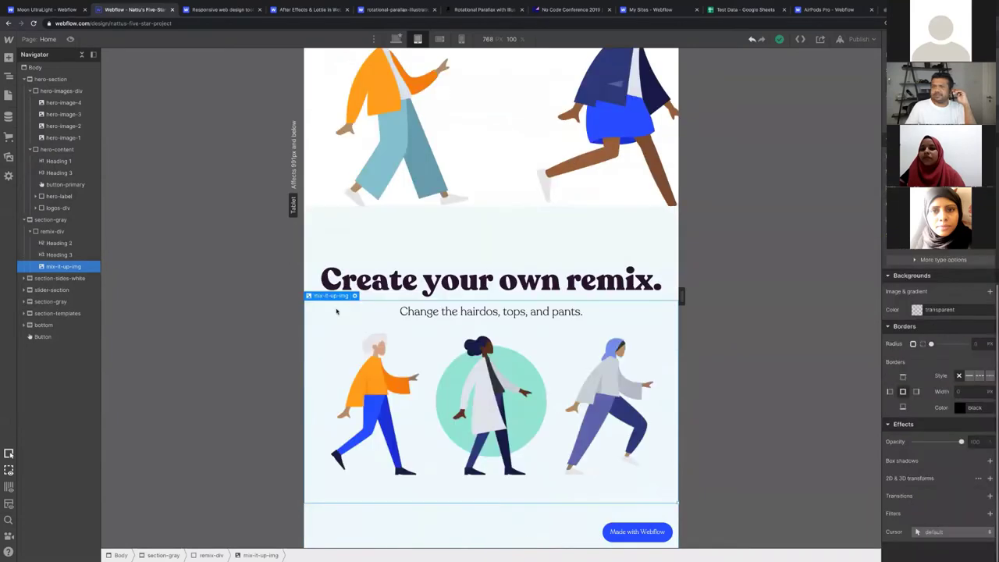
key("Return")
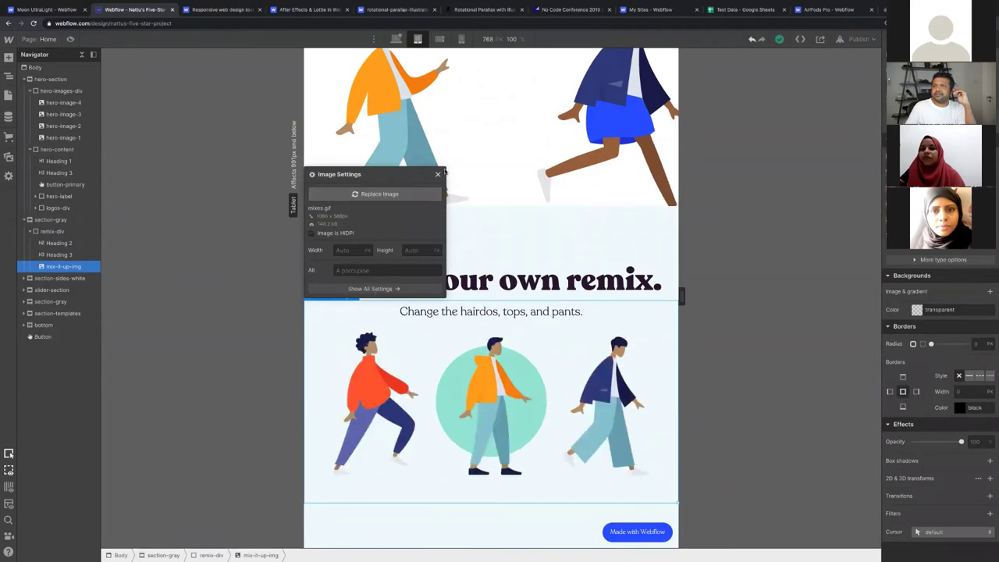
key("Escape")
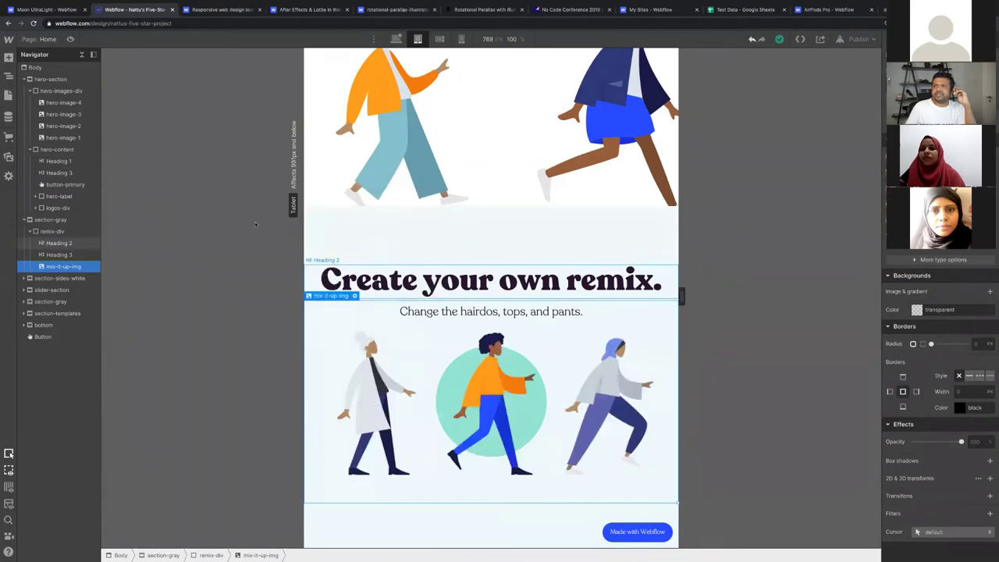
left_click(319, 208)
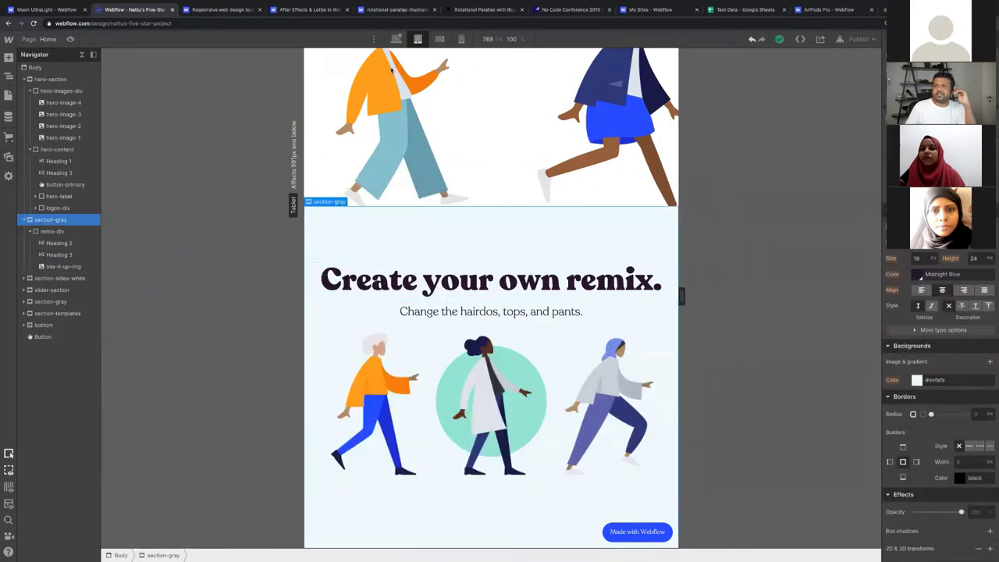
Step: Return to the desktop breakpoint and look through the project's pages and CMS collections
key("shift+1")
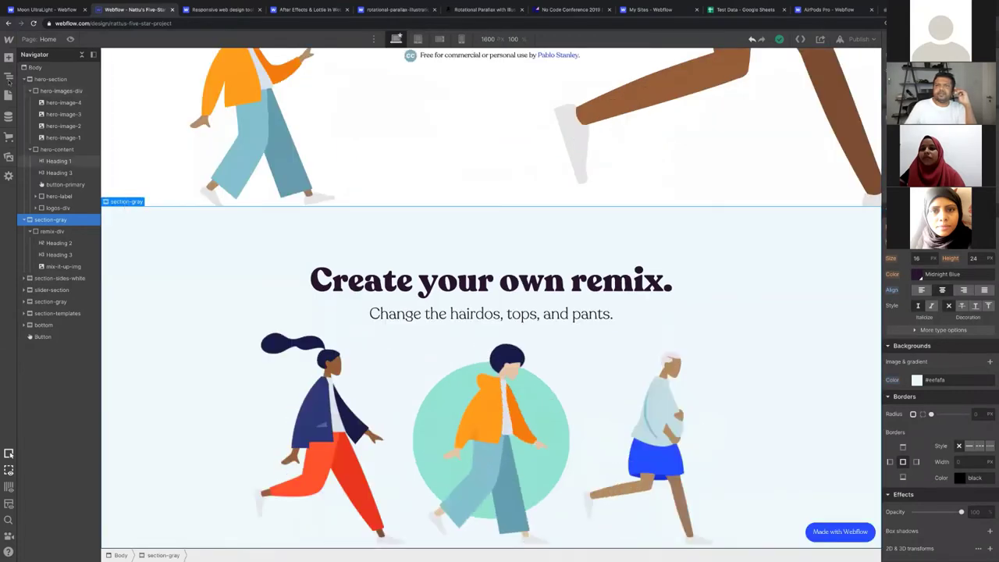
left_click(9, 76)
left_click(13, 101)
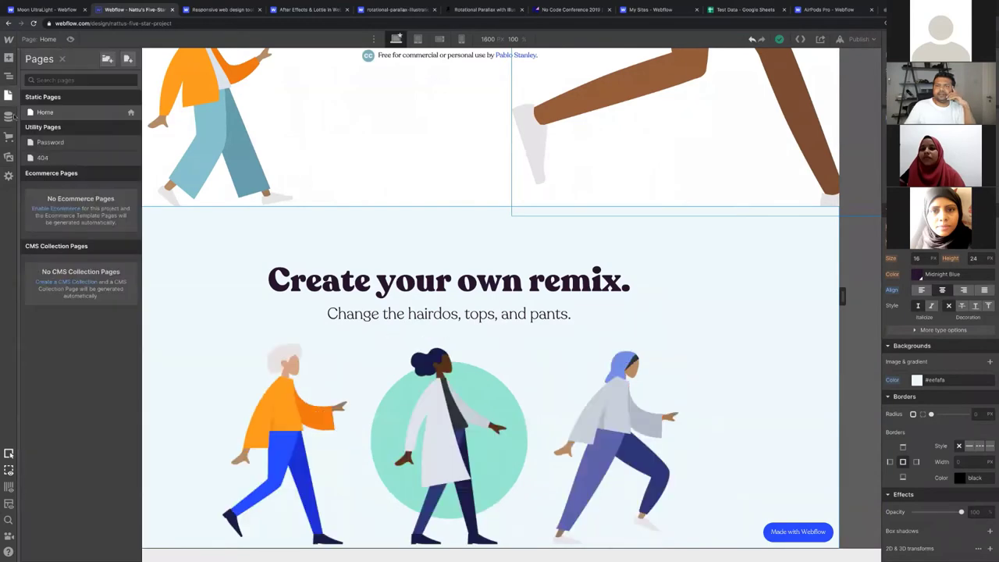
left_click(11, 119)
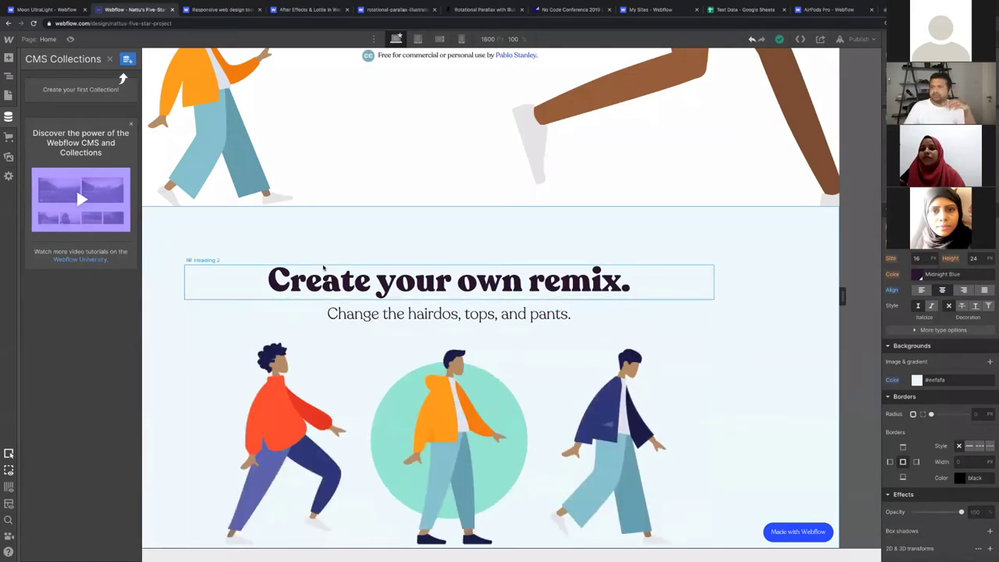
Step: Add an empty Section between the Create your own remix section and the Design the humaaan body section
scroll(468, 398, "up", 1)
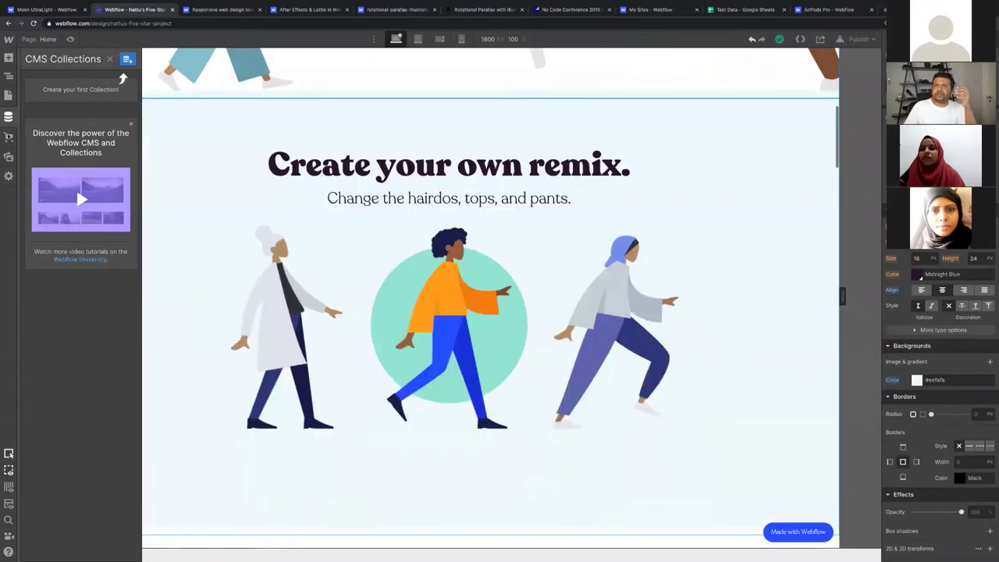
scroll(490, 312, "down", 3)
scroll(675, 139, "down", 4)
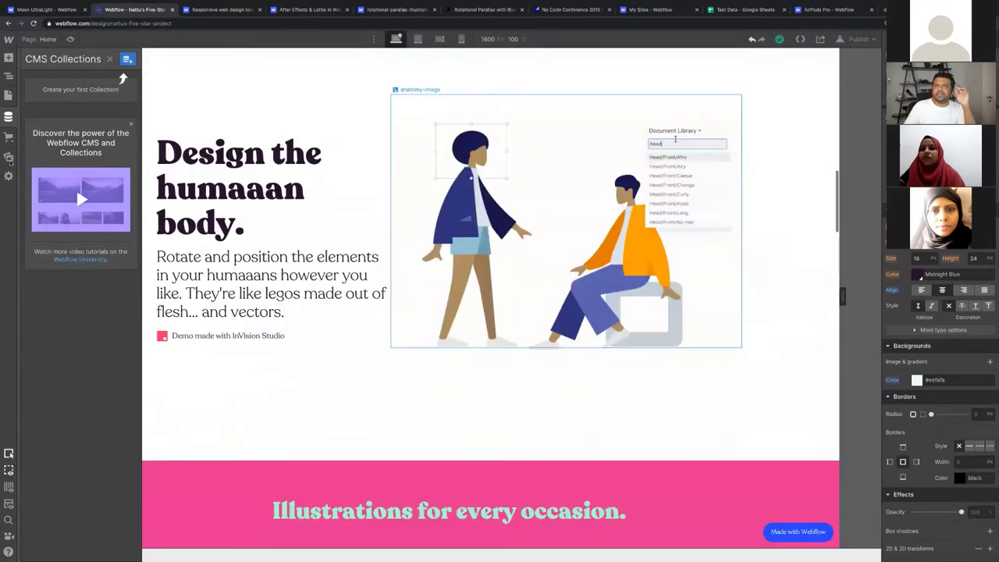
scroll(675, 139, "down", 4)
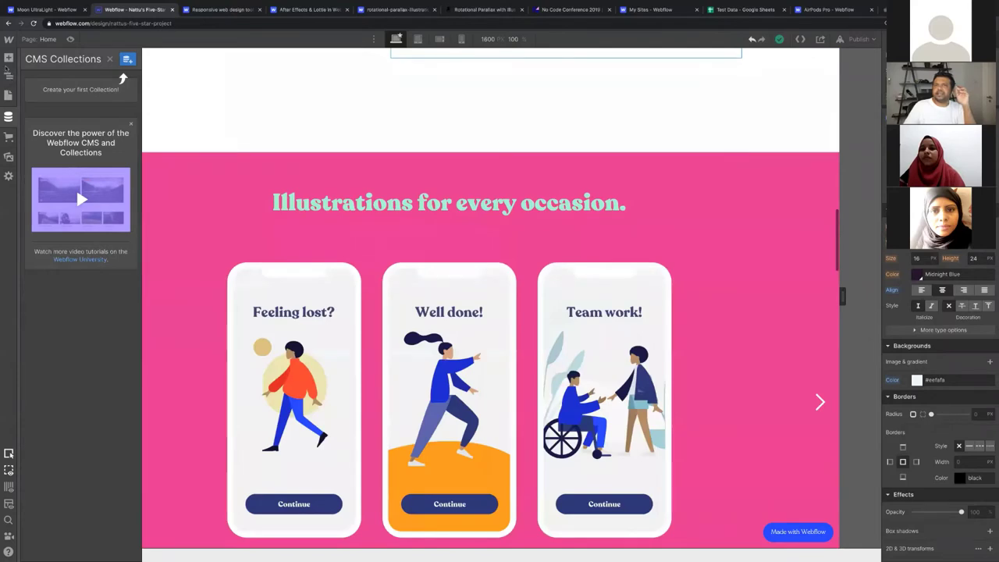
scroll(491, 312, "up", 4)
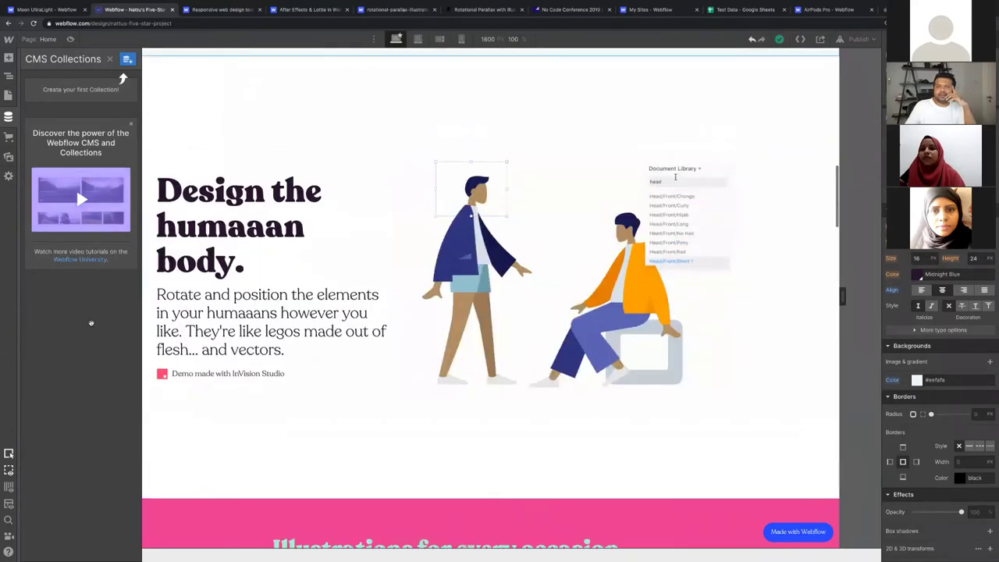
key("a")
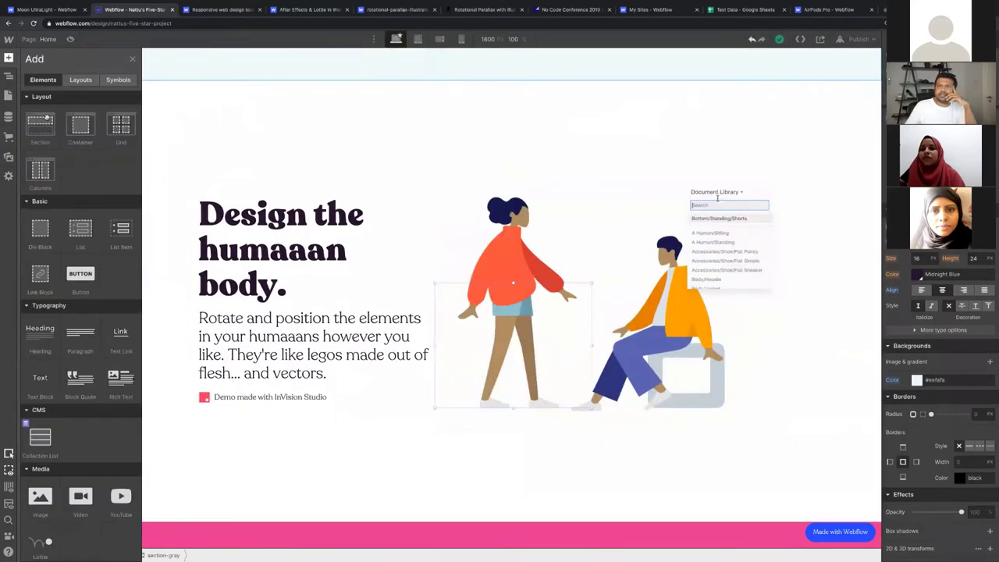
left_click_drag(305, 79, 175, 337)
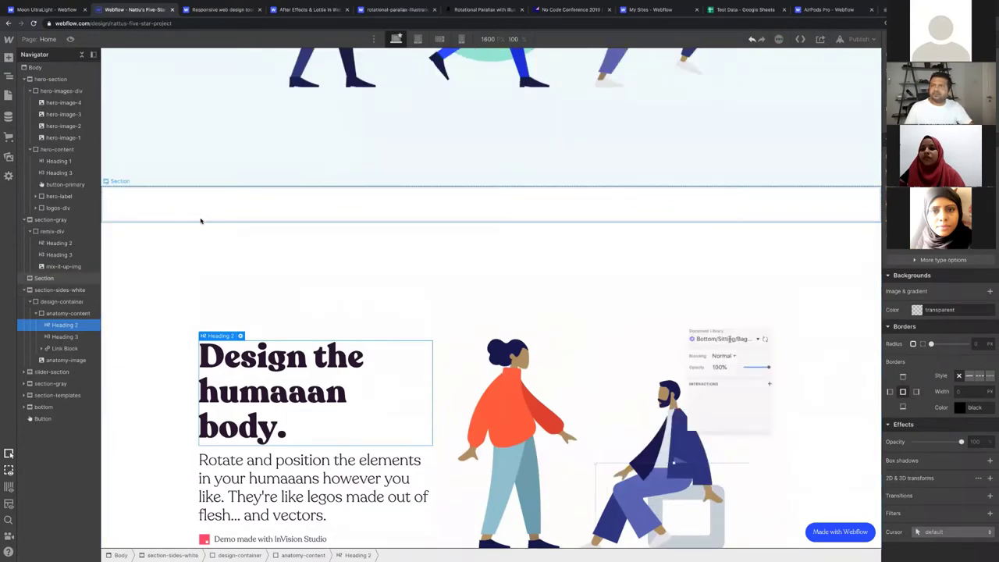
Step: Paste a copy of the "Design the humaaan body." heading into the new section and nest it inside an added Container
left_click(45, 278)
key("ctrl+v")
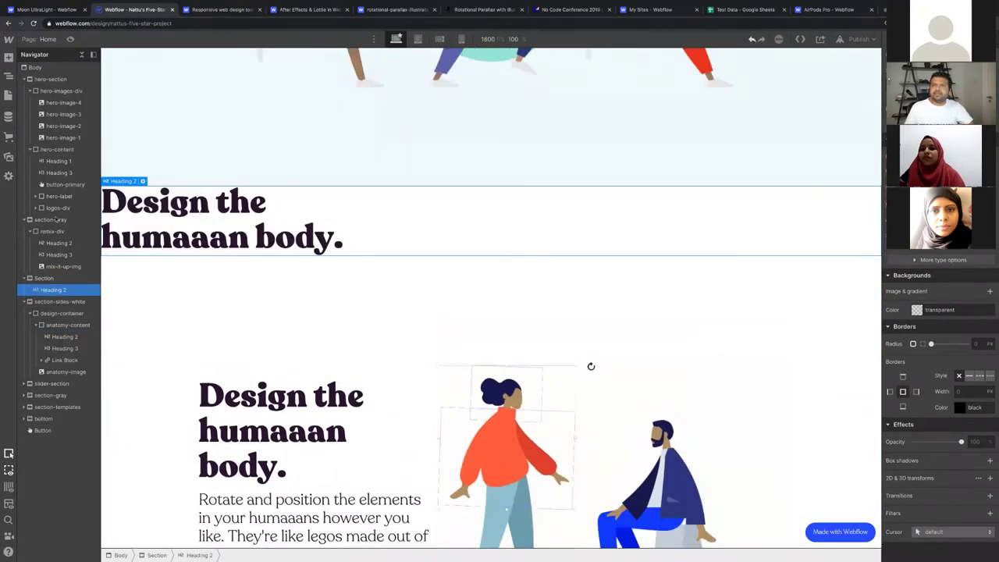
key("Up")
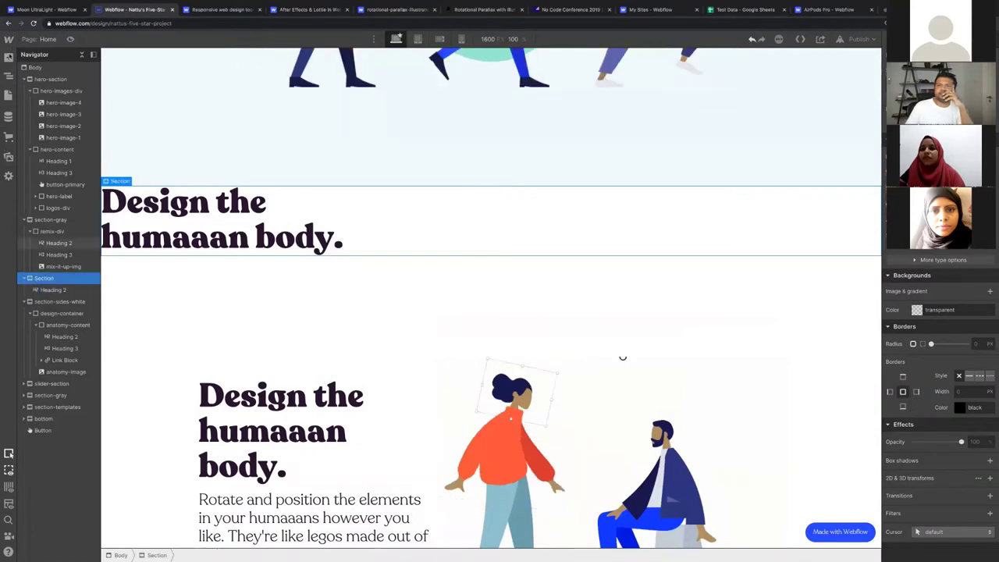
key("a")
left_click_drag(78, 96, 60, 291)
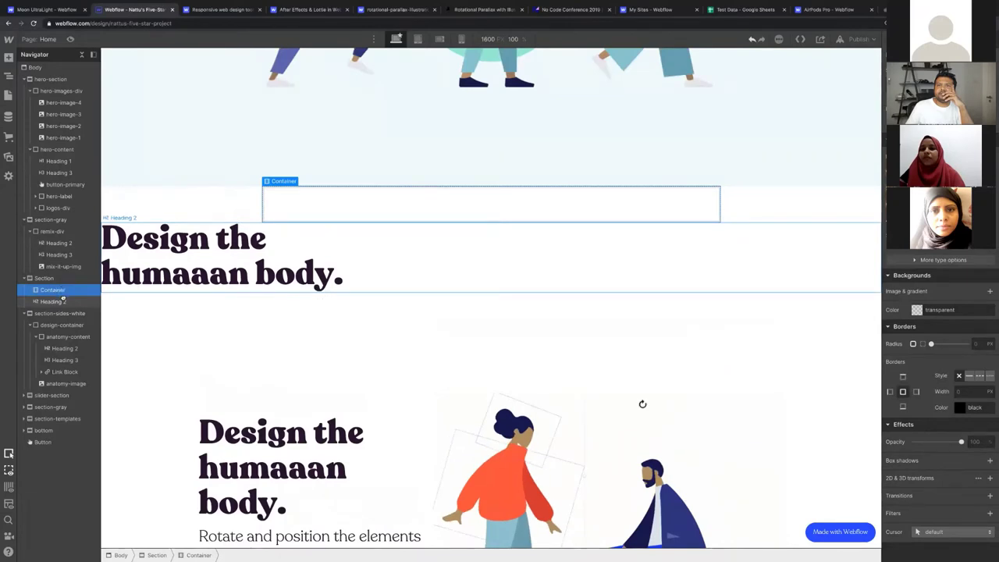
left_click_drag(63, 301, 55, 291)
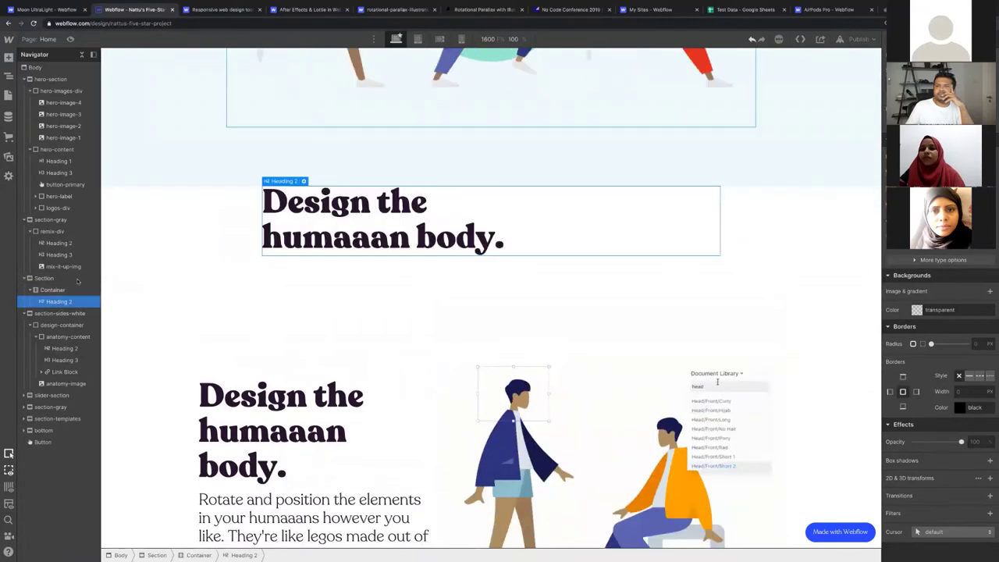
Step: Add equal top and bottom padding to the new container and give its section a dusty pink background
left_click(71, 290)
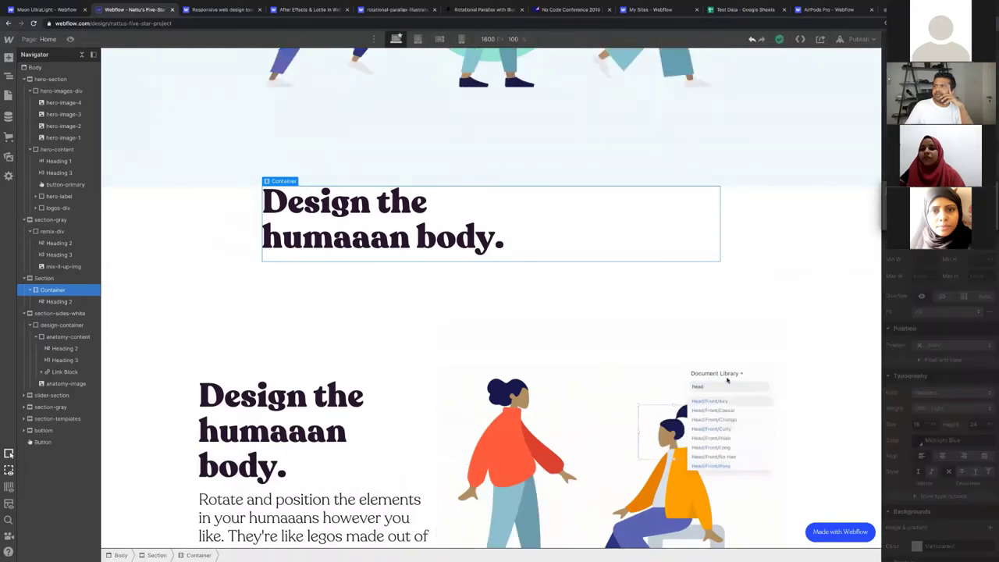
left_click(717, 455)
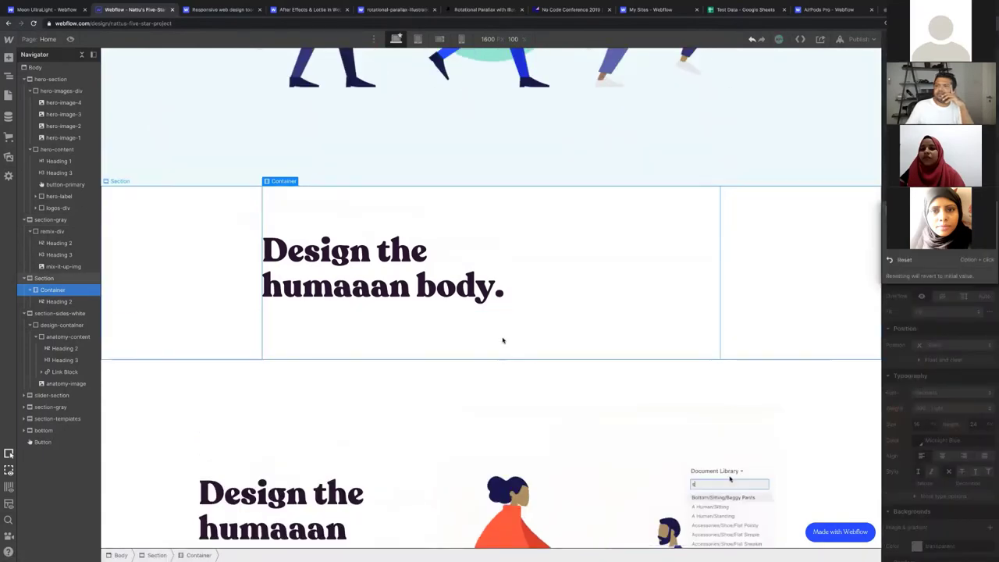
left_click(504, 339)
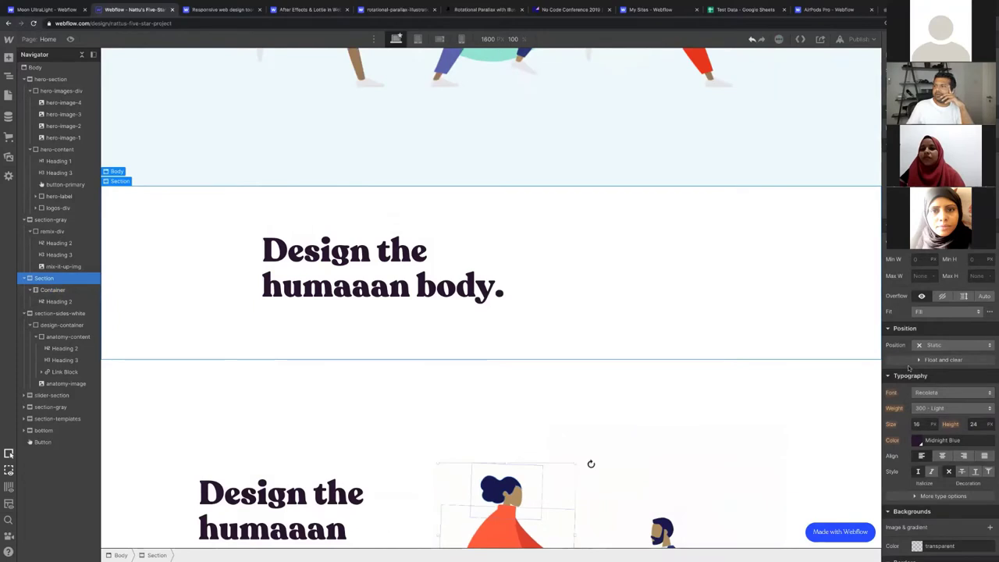
scroll(920, 378, "down", 3)
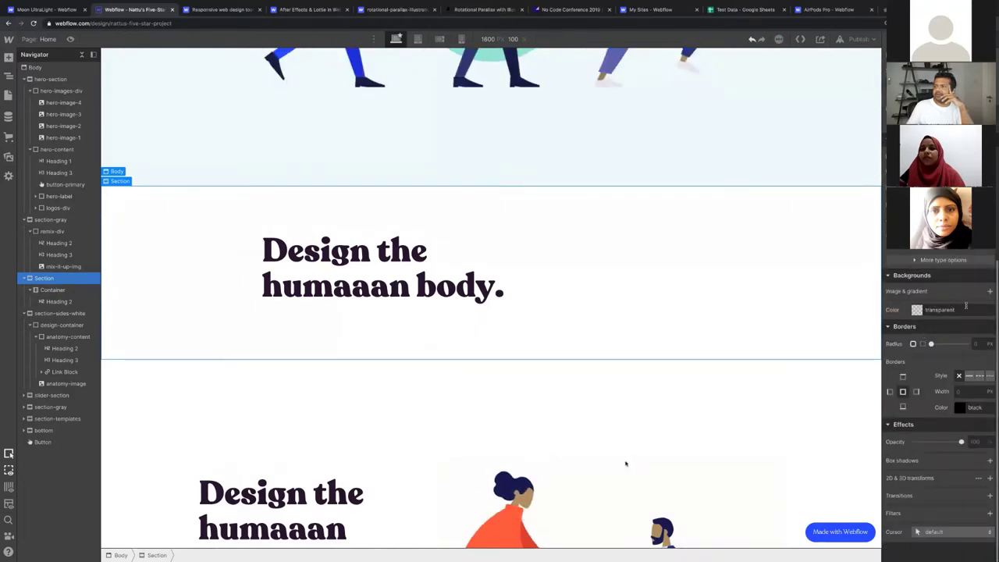
left_click(917, 310)
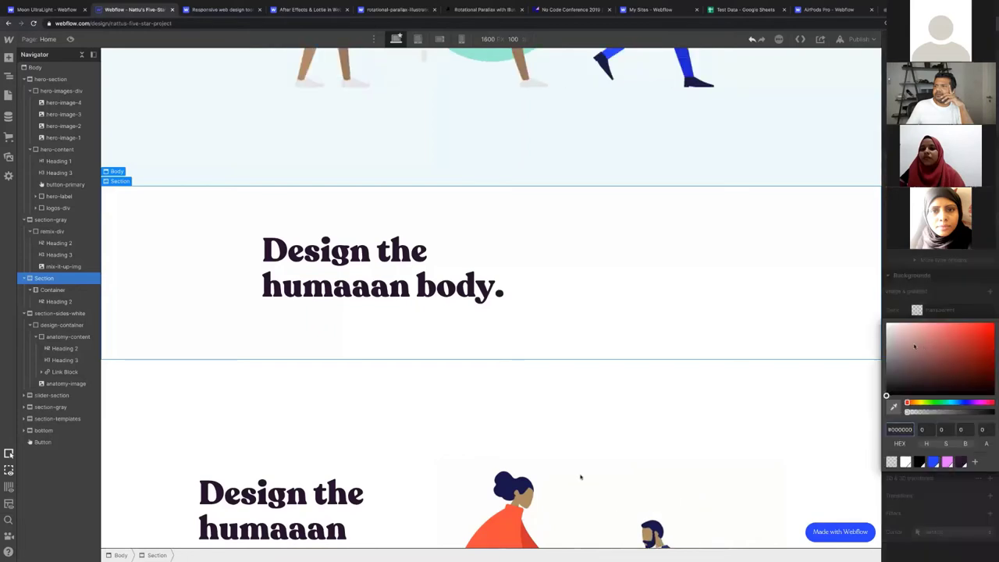
left_click(914, 342)
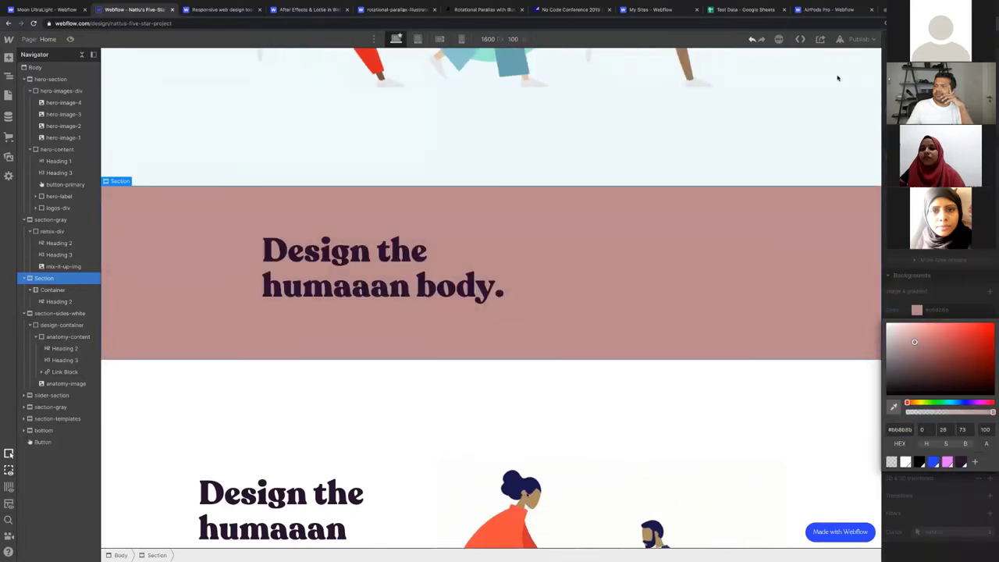
Step: Publish the site to its webflow.io subdomain and open the live site
left_click(859, 39)
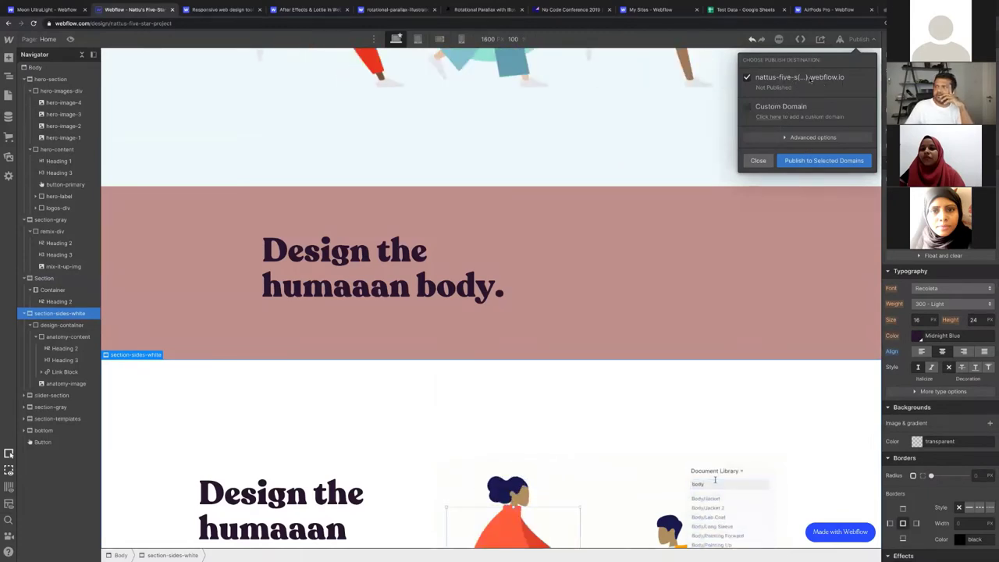
left_click(812, 162)
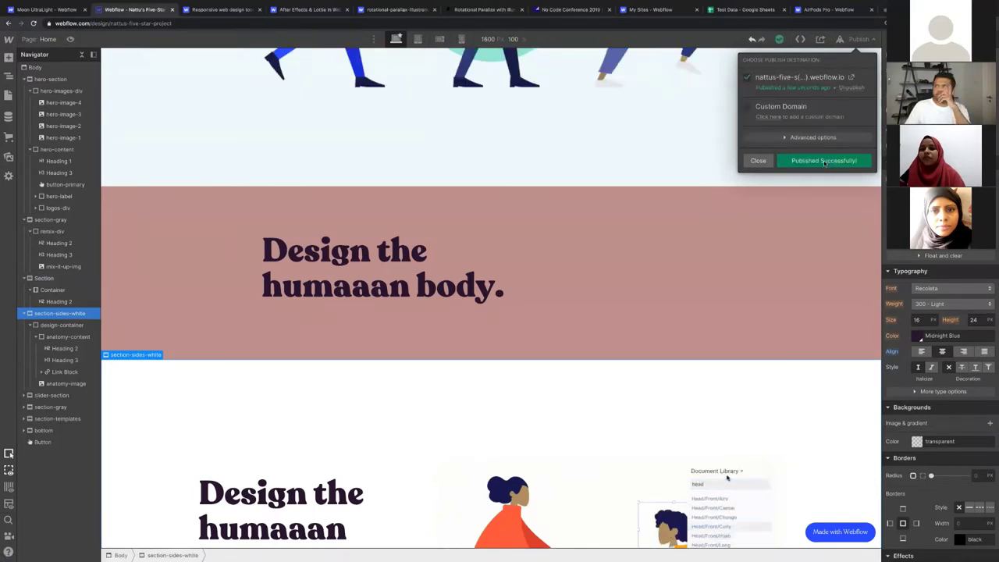
left_click(828, 78)
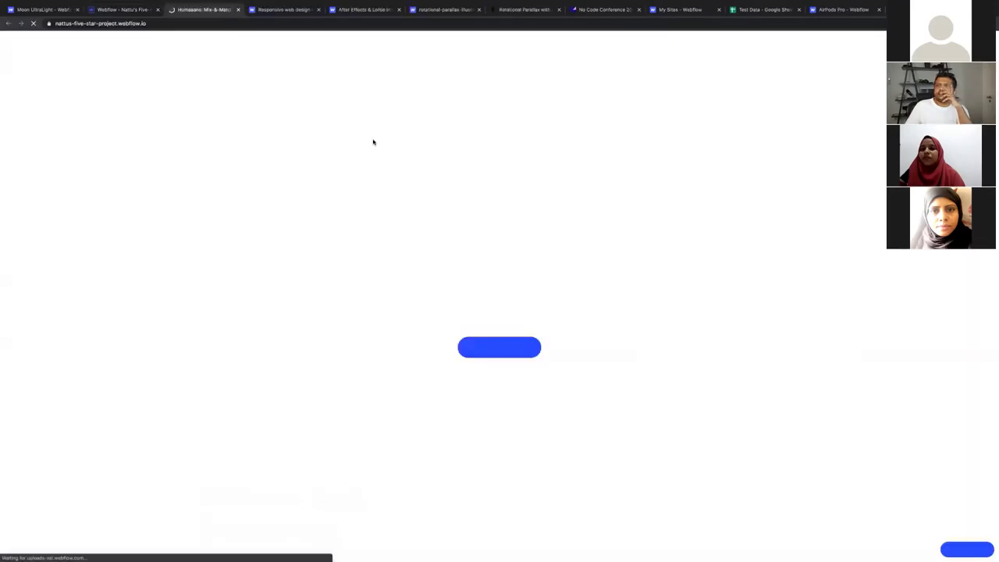
Step: Review the published page from the hero section down to the new pink section
scroll(326, 144, "down", 2)
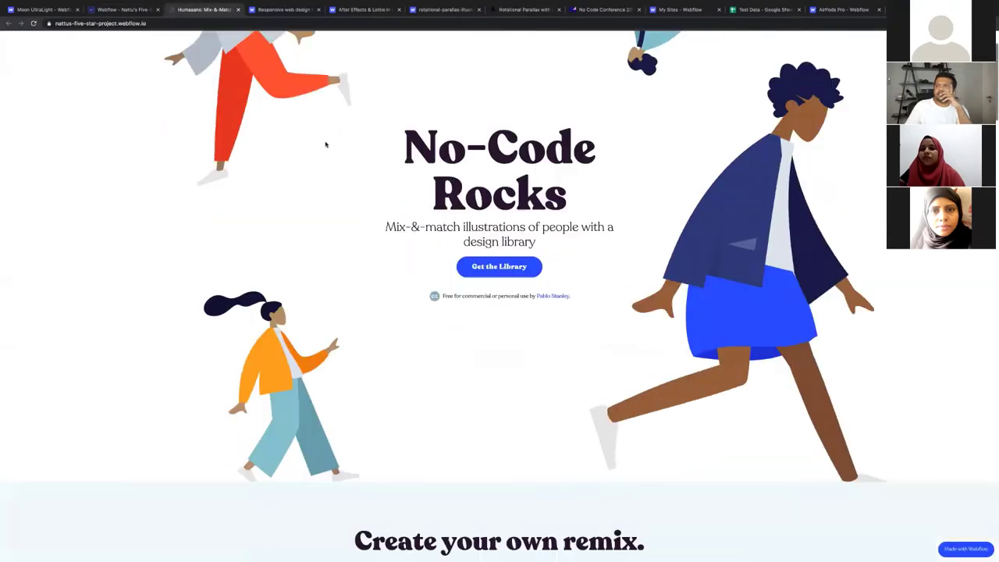
scroll(326, 144, "down", 8)
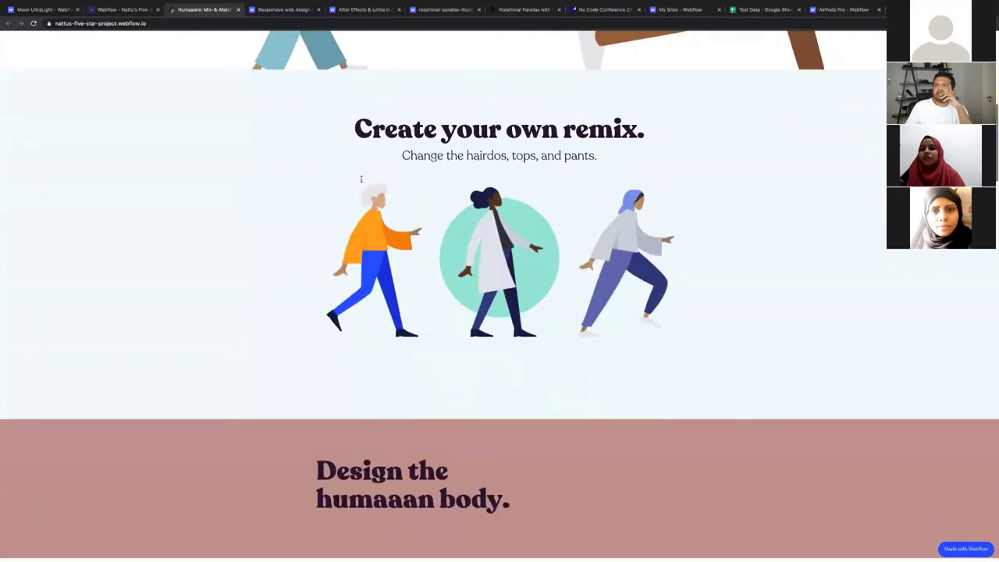
scroll(279, 88, "down", 2)
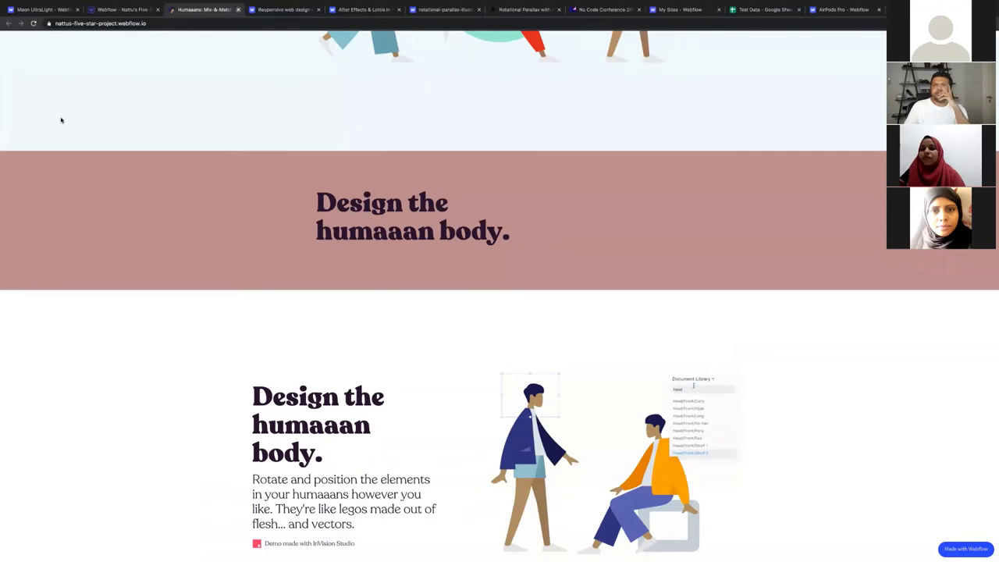
Step: Close the live site and add a two-column Columns element to the pink section's container in the Designer
key("ctrl+w")
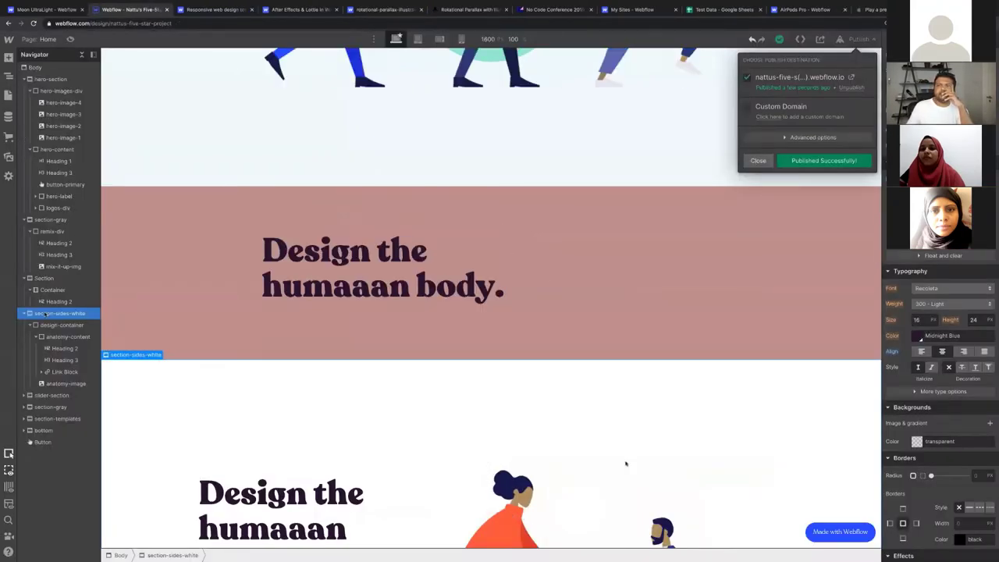
key("Escape")
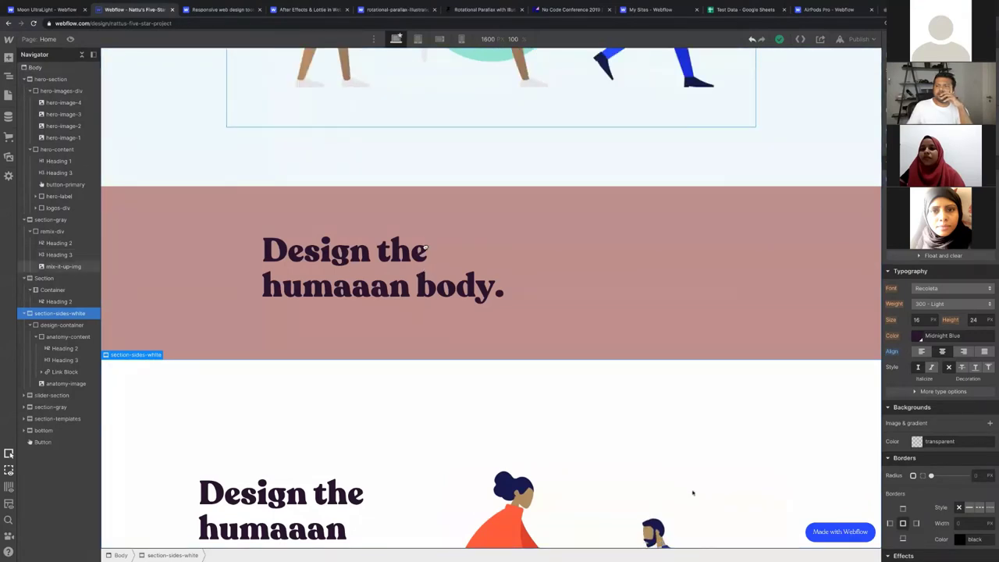
left_click_drag(424, 229, 425, 233)
left_click(60, 313)
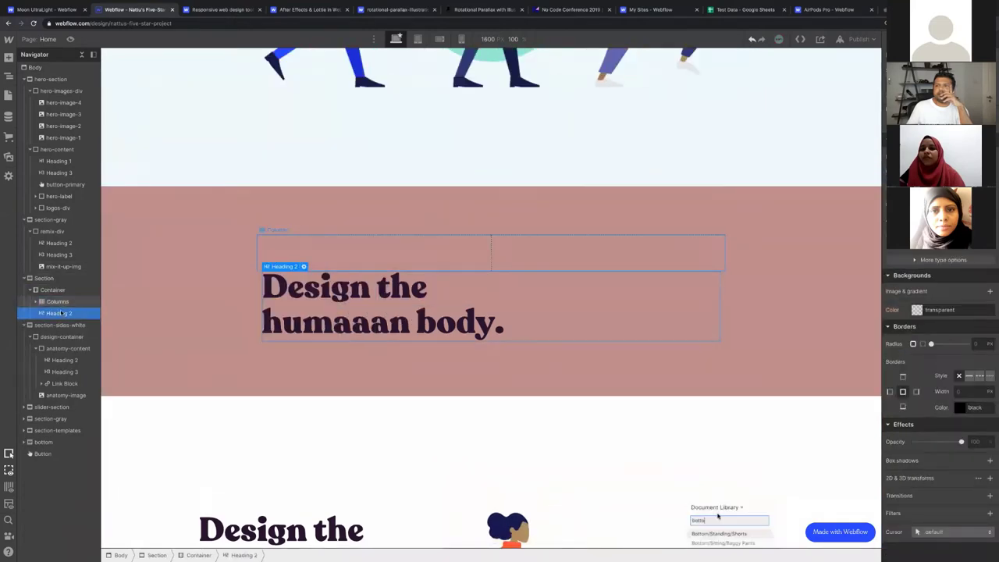
Step: Move the "Design the humaaan body." heading of the pink section into Column 1 of the Columns element
mouse_move(59, 312)
left_mouse_down()
mouse_move(59, 300)
mouse_move(50, 312)
left_mouse_up()
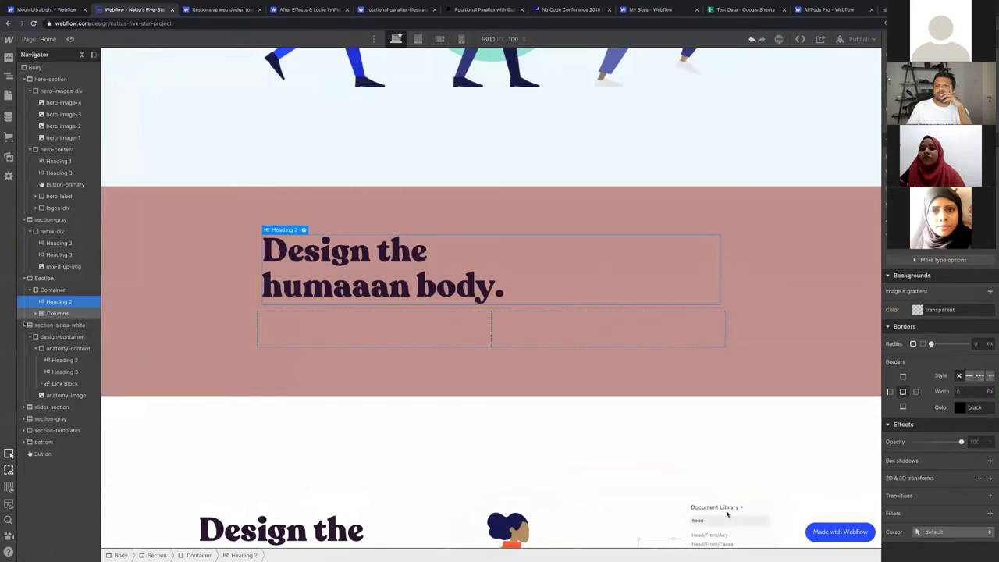
left_click(36, 313)
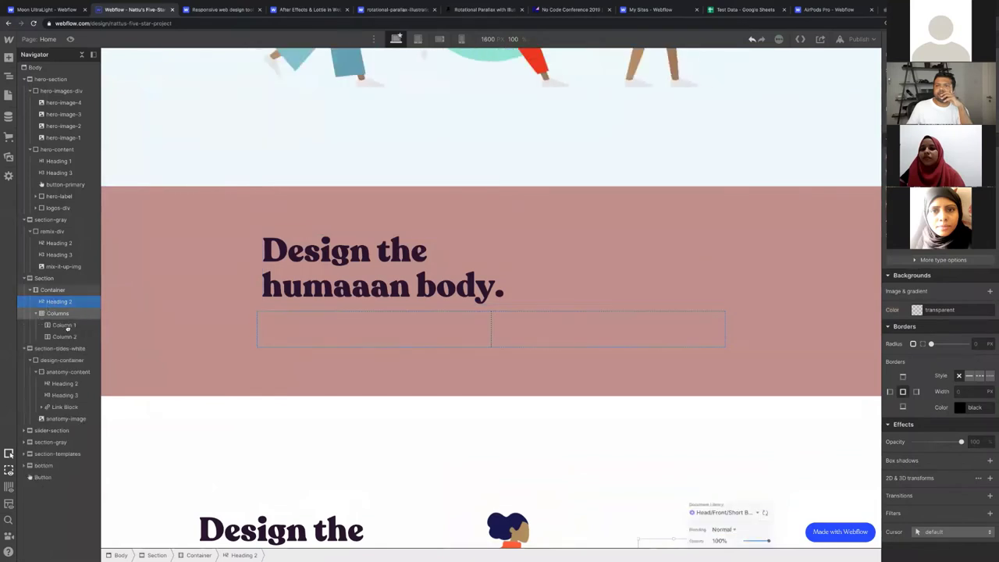
mouse_move(67, 318)
left_mouse_down()
mouse_move(64, 341)
mouse_move(63, 325)
left_mouse_up()
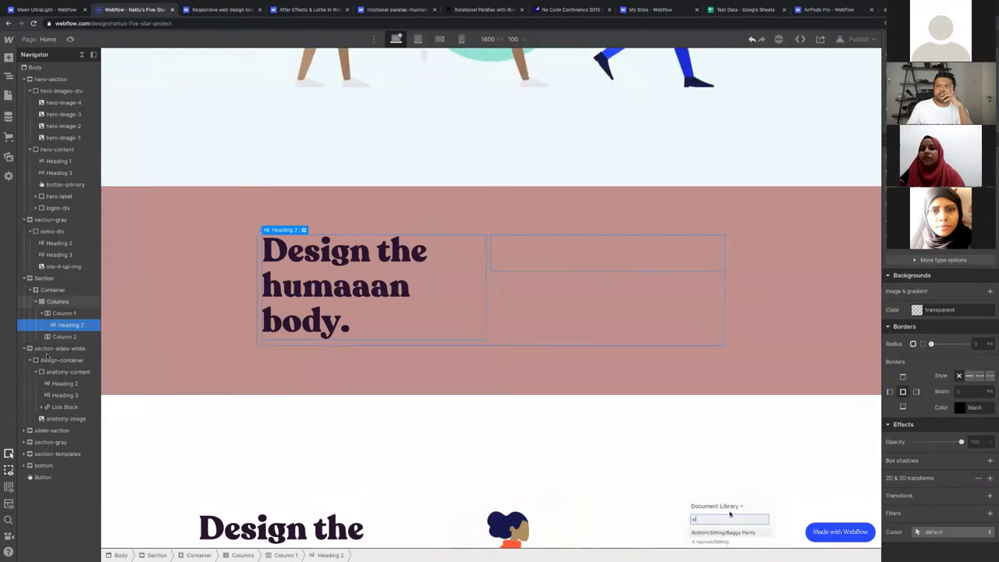
Step: Add a Lottie Animation element to the empty second column of the pink section
key("a")
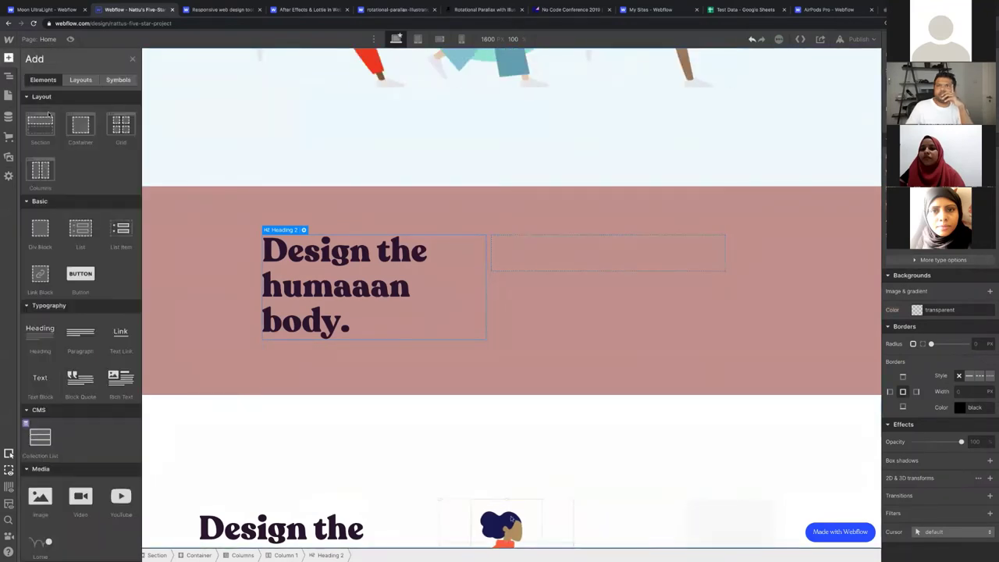
scroll(94, 322, "down", 5)
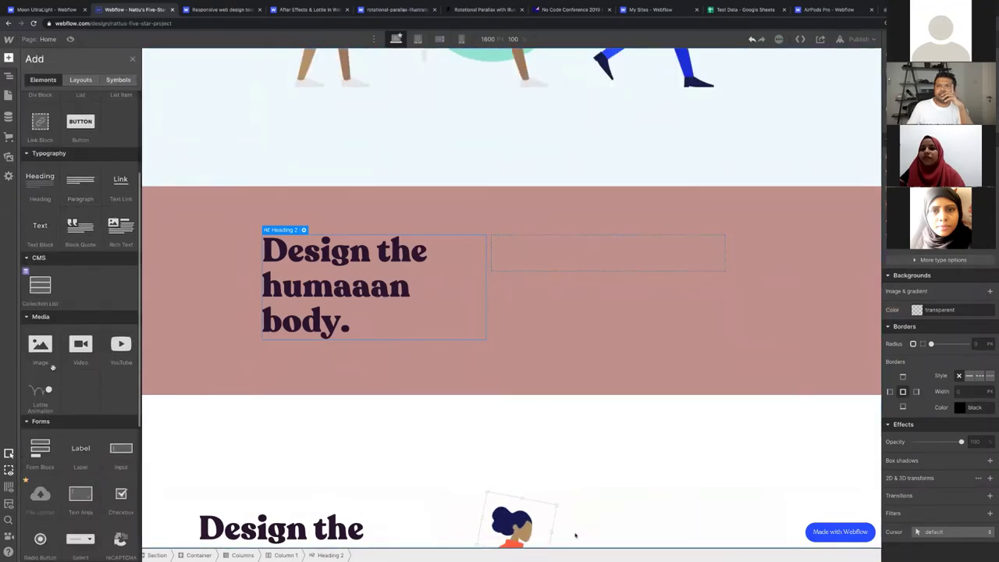
left_click_drag(43, 357, 557, 281)
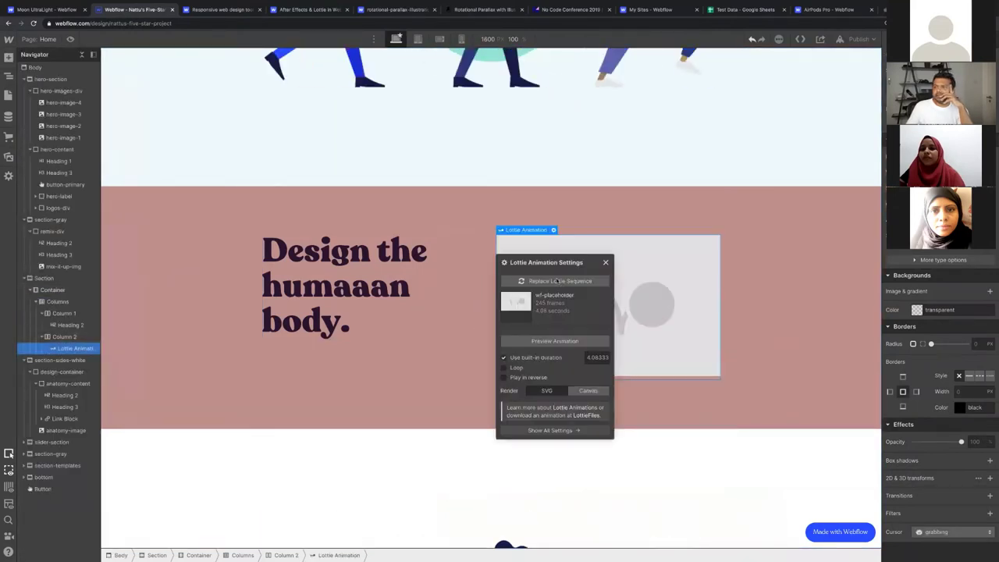
Step: Look at the linked After Effects & Lottie course, then browse the featured animations on the LottieFiles home page
left_click(577, 408)
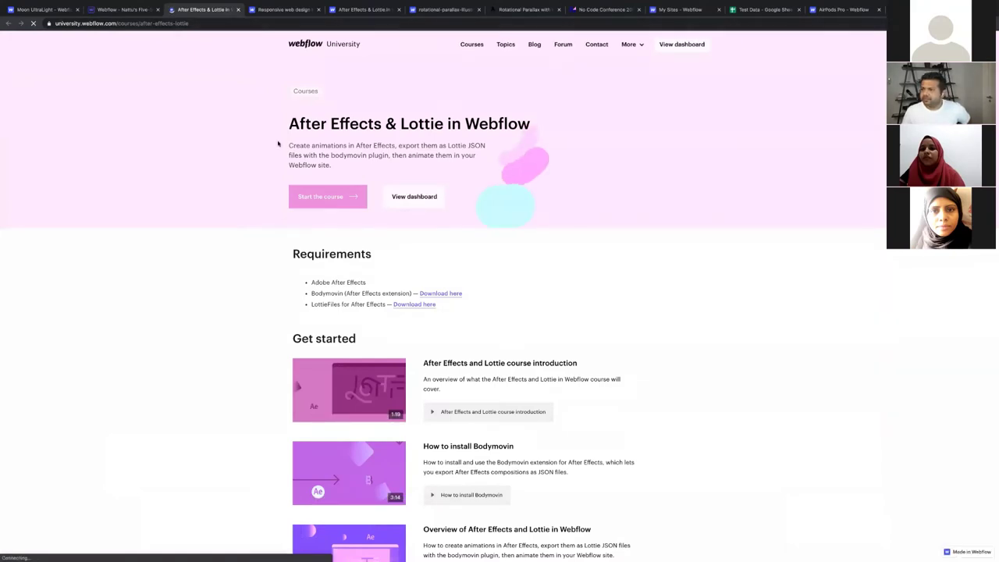
key("ctrl+w")
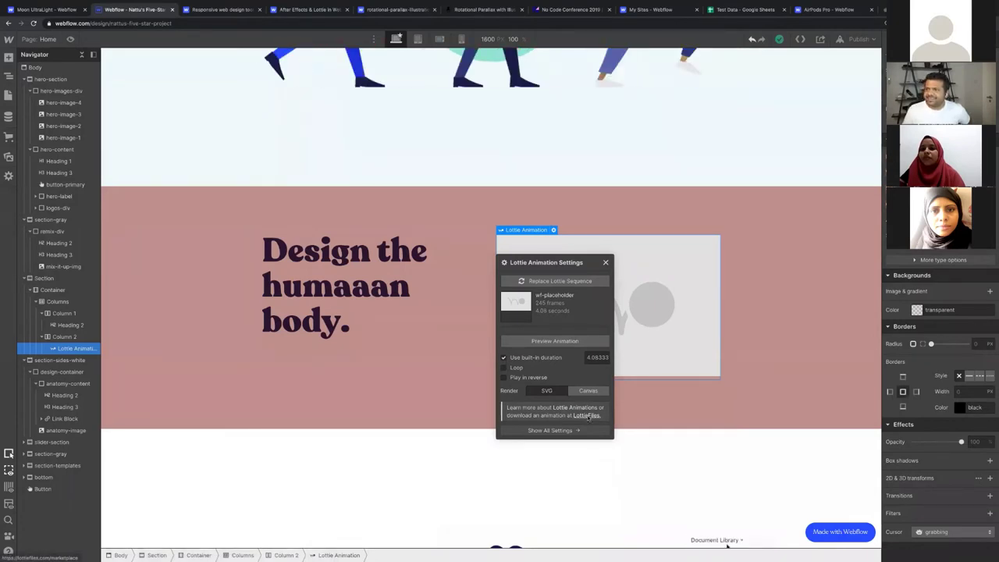
left_click(586, 416)
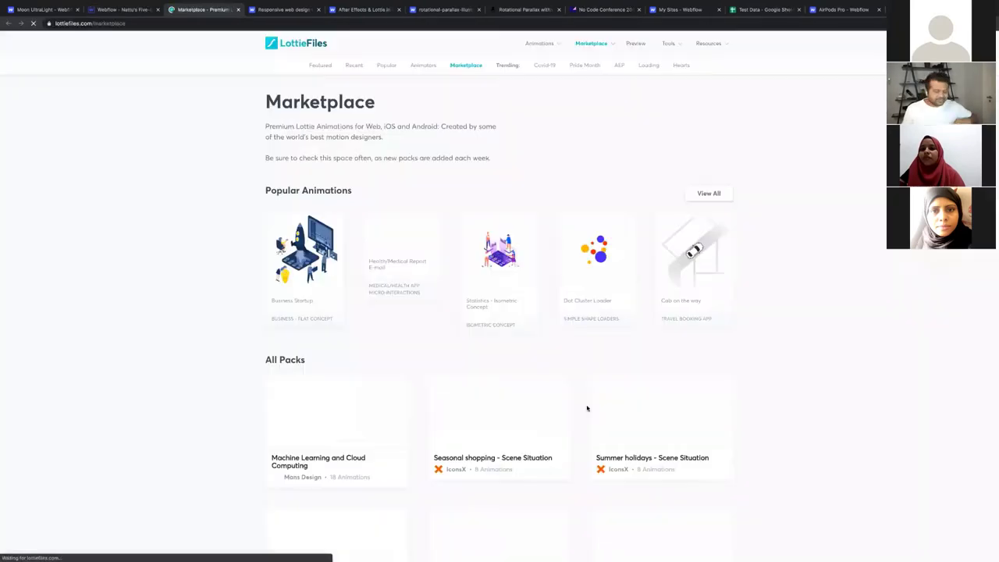
left_click(299, 47)
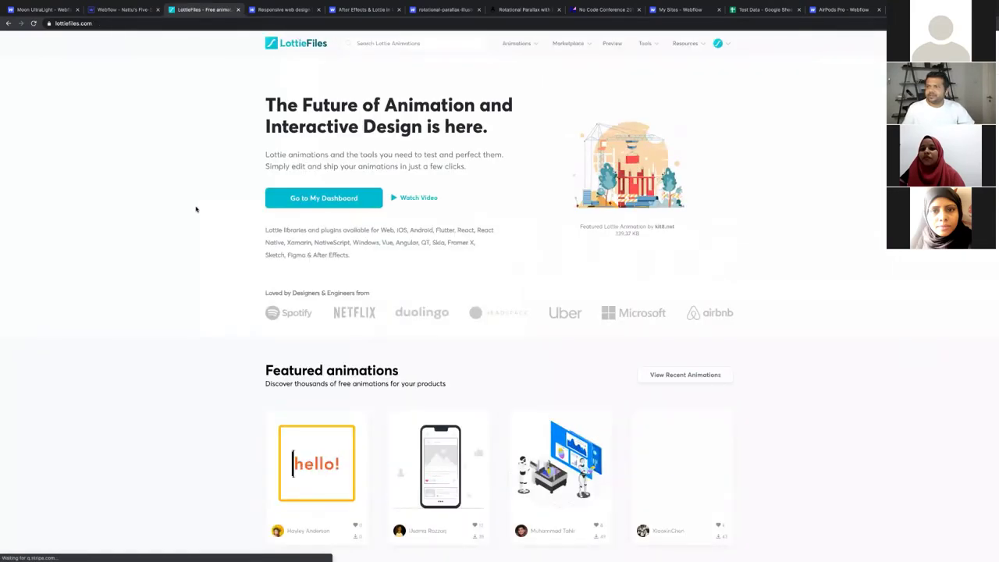
scroll(196, 210, "down", 5)
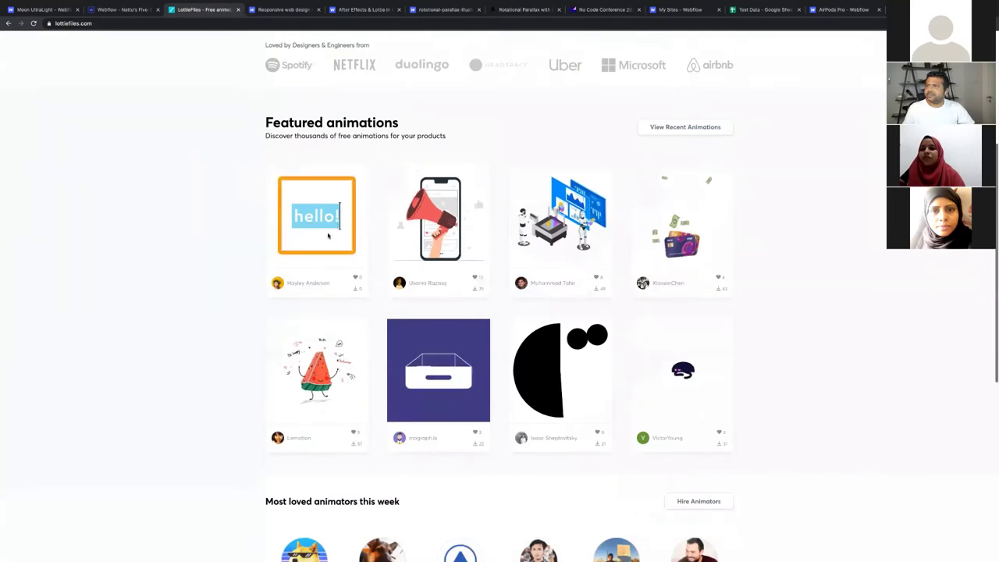
scroll(327, 236, "down", 4)
scroll(302, 320, "up", 1)
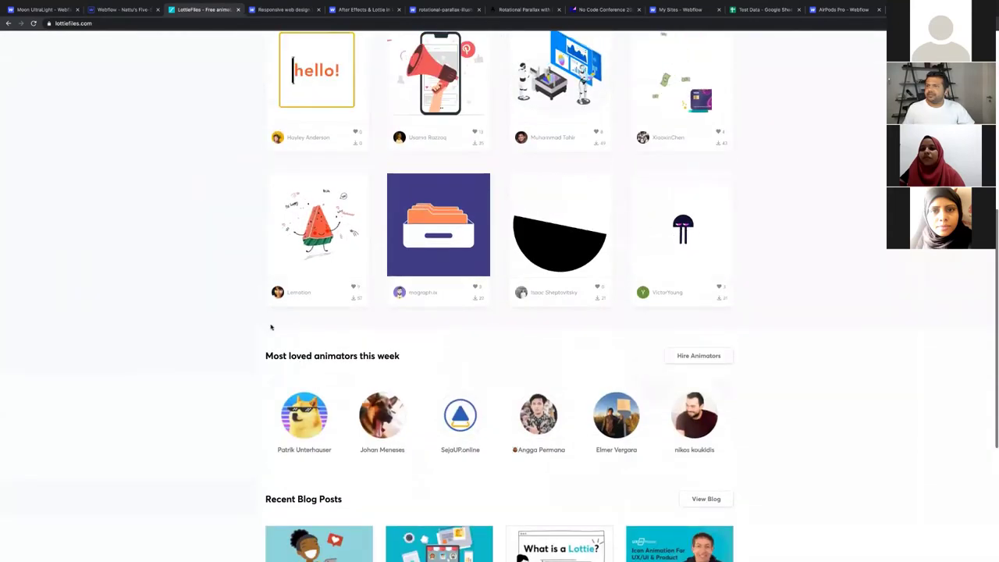
Step: Download the "Happy watermelon" animation as a Lottie JSON file and close its details
left_click(316, 234)
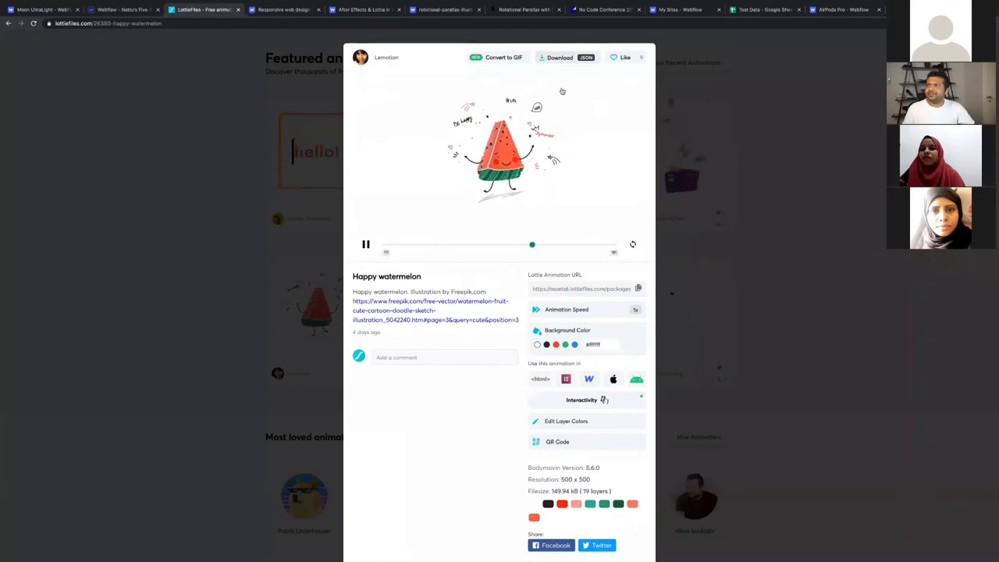
left_click(559, 57)
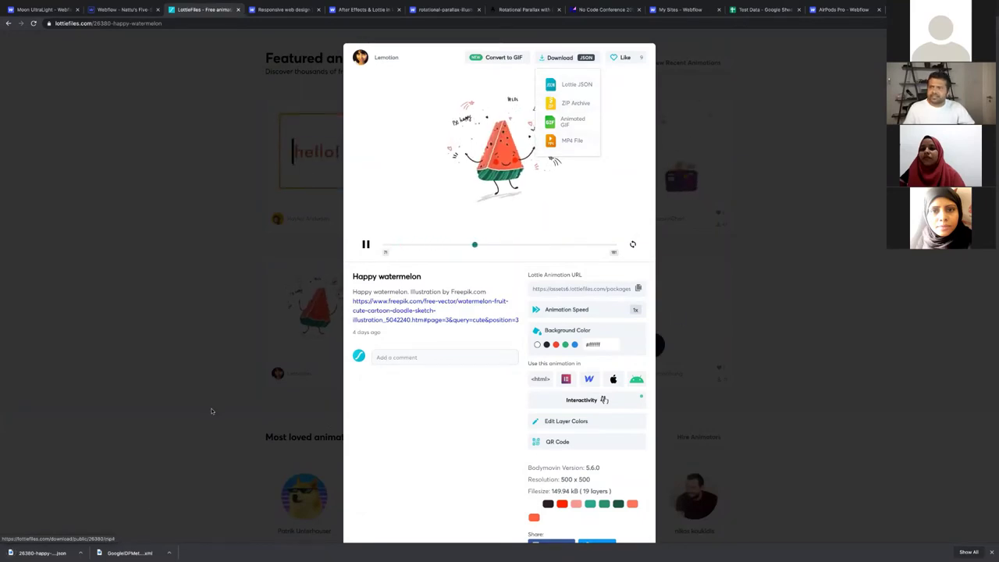
left_click(682, 308)
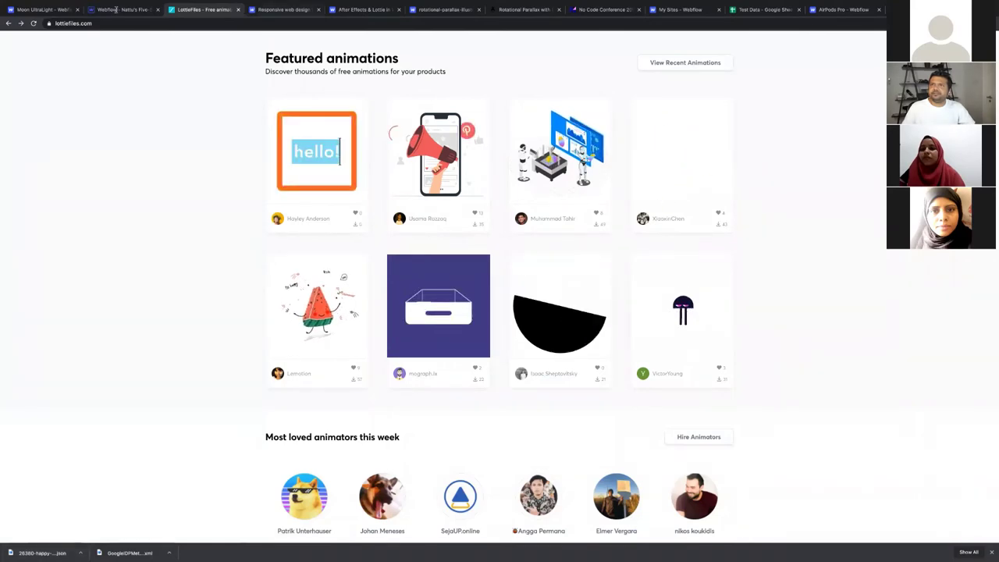
Step: Return to the Webflow Designer, upload the downloaded happy-watermelon JSON and use it to replace the placeholder Lottie sequence
key("ctrl+Tab")
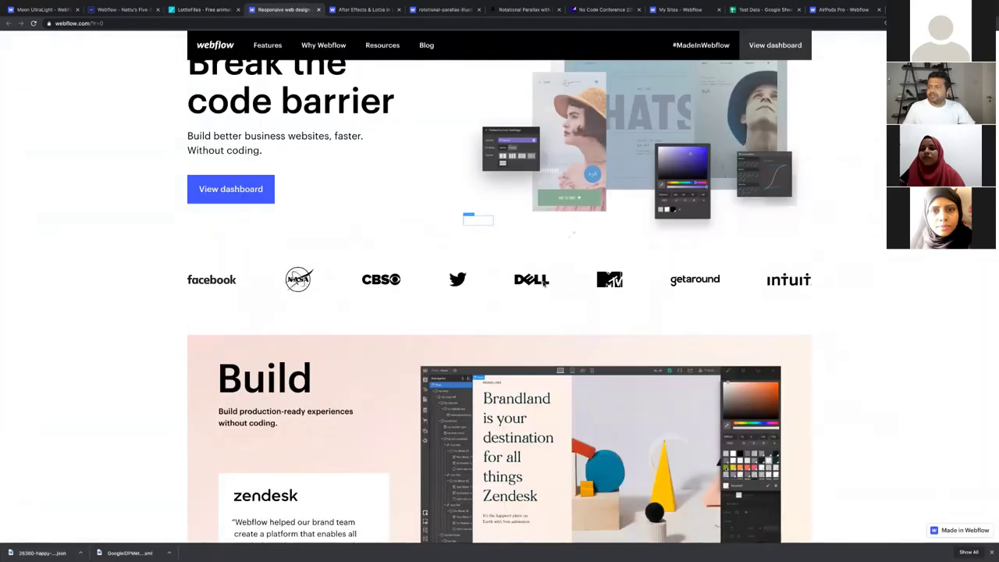
key("ctrl+shift+Tab")
key("ctrl+shift+Tab")
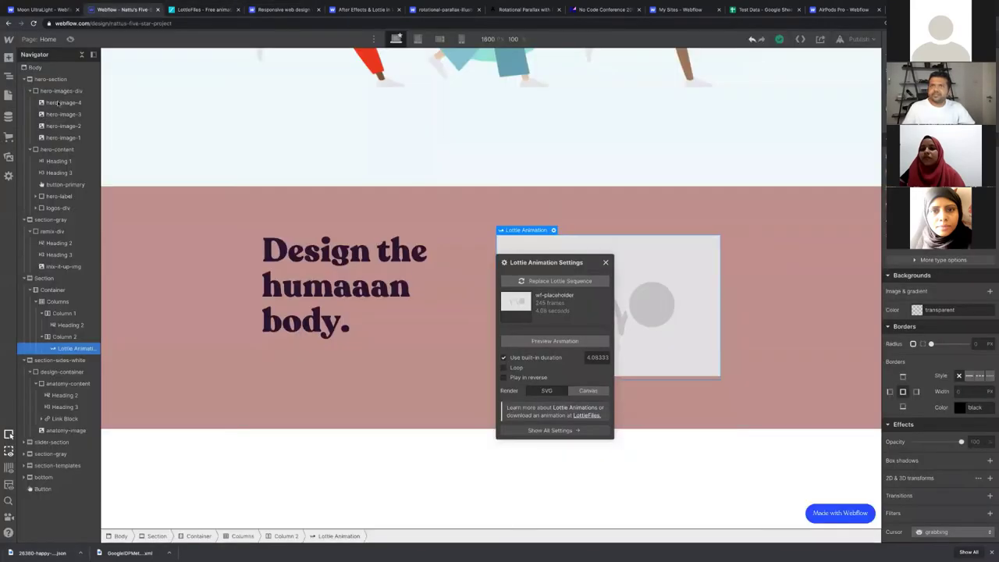
left_click(555, 281)
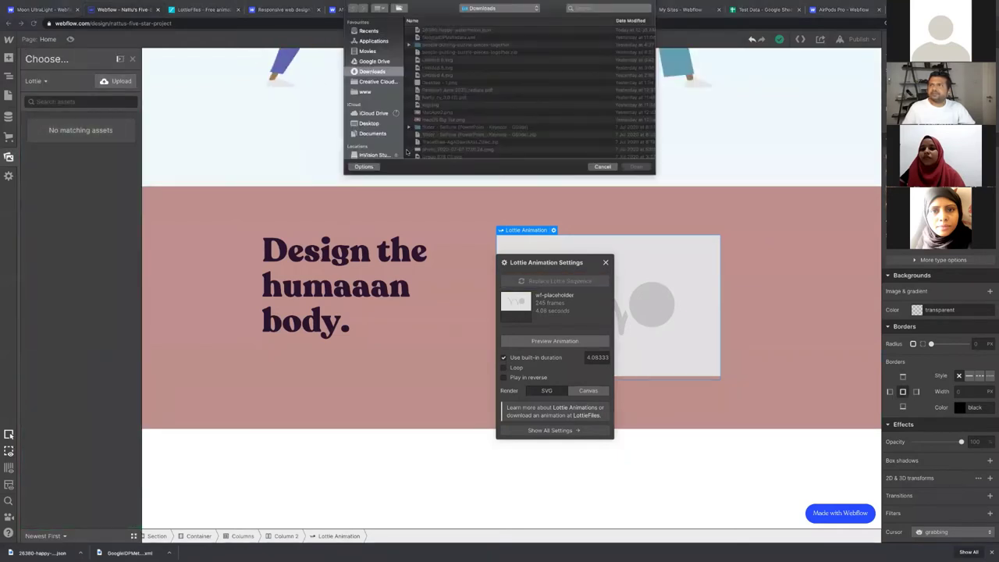
key("Down")
key("Return")
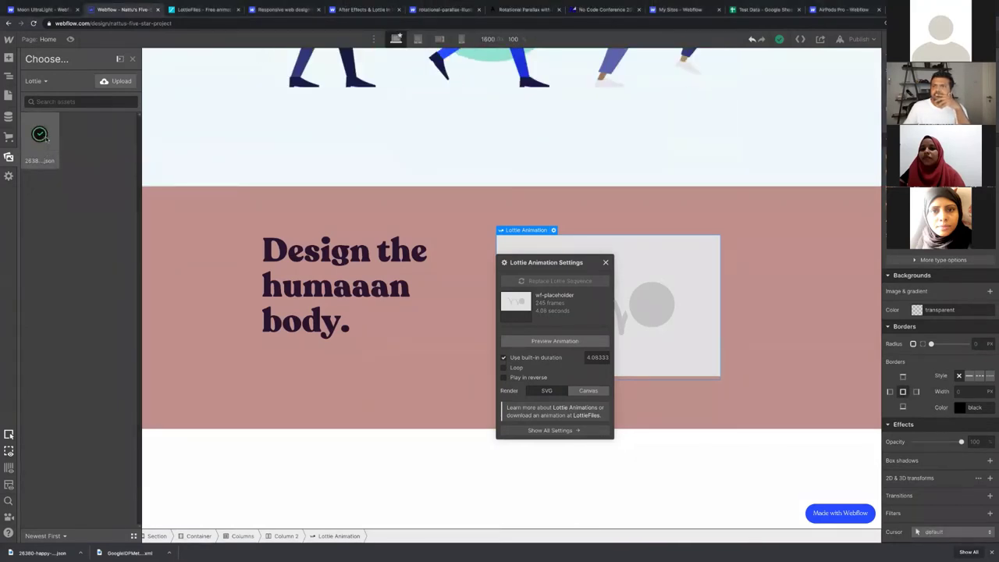
left_click(40, 136)
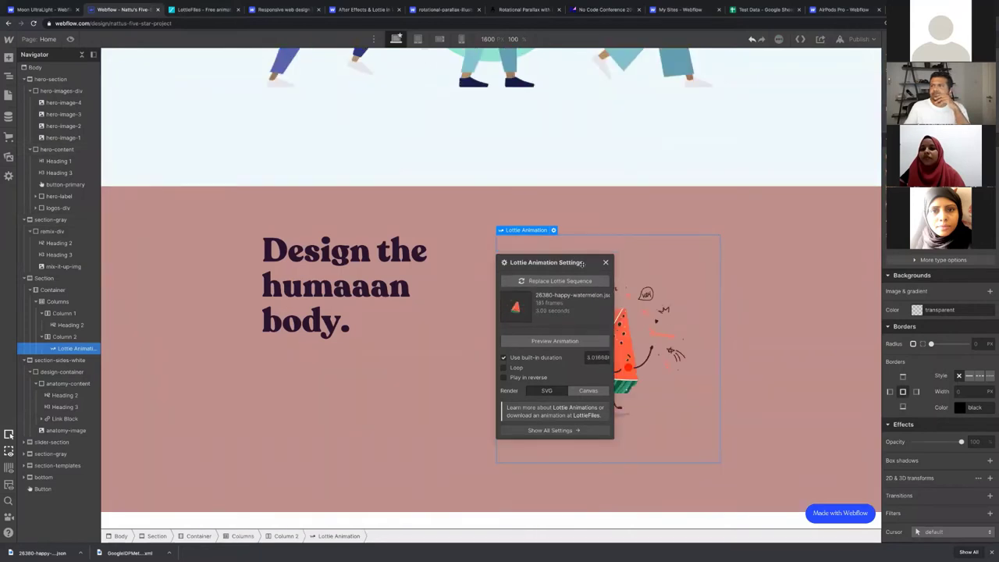
Step: Move the Lottie settings off the artwork, preview the watermelon animation, and close the settings
left_click_drag(582, 245, 352, 268)
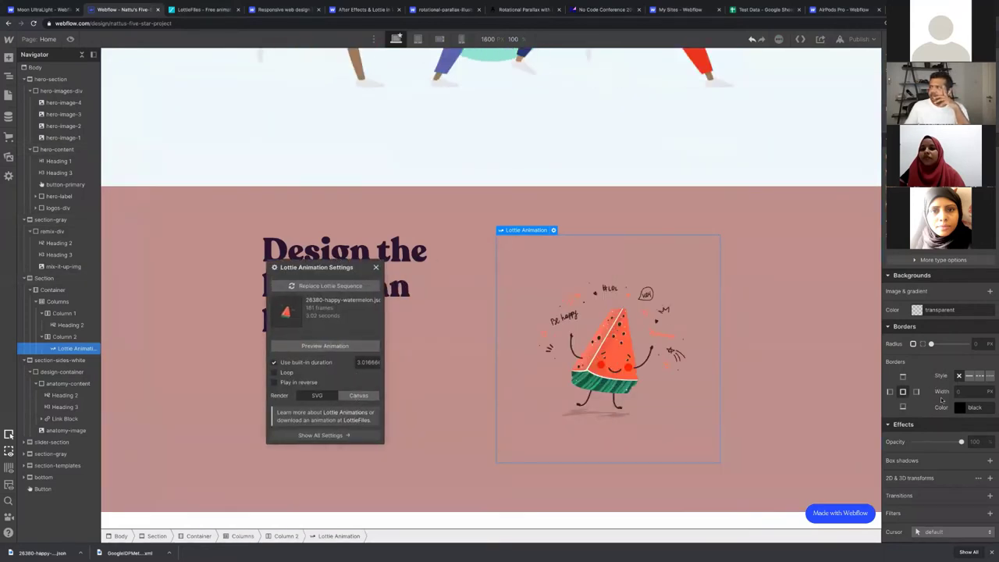
scroll(946, 413, "up", 2)
scroll(946, 414, "down", 3)
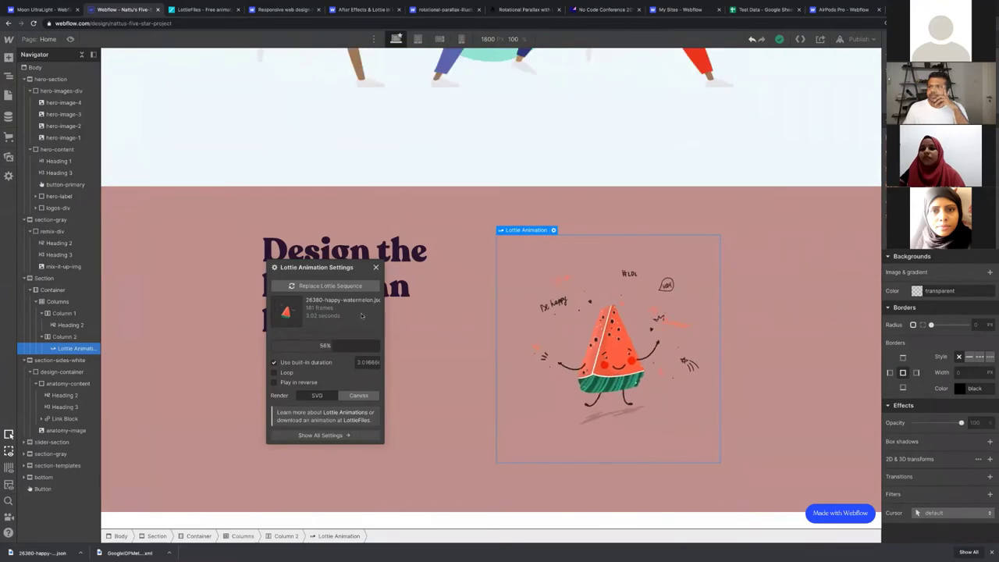
key("Escape")
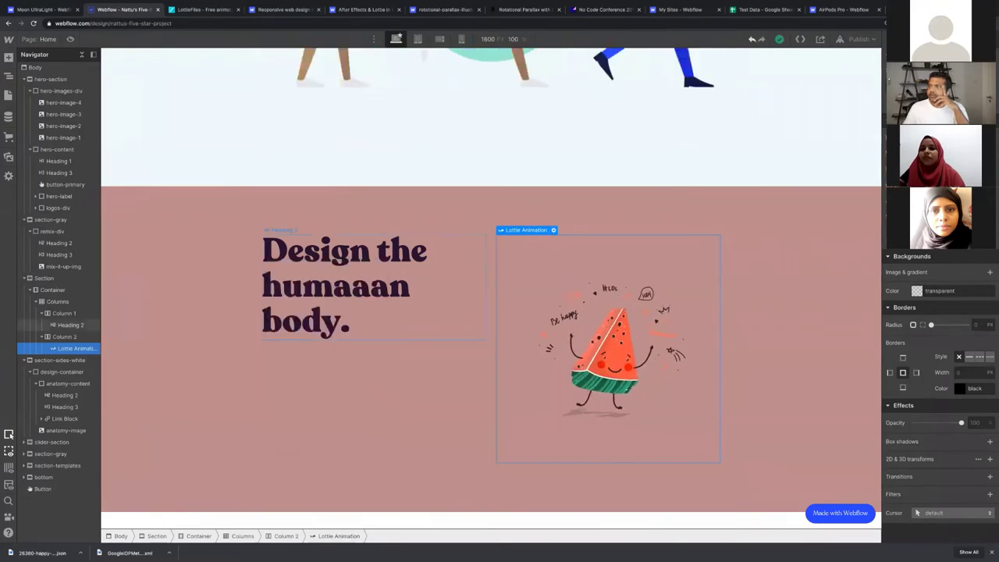
Step: Add an interaction to the watermelon Lottie Animation with an element trigger that applies only to the selected element
key("d")
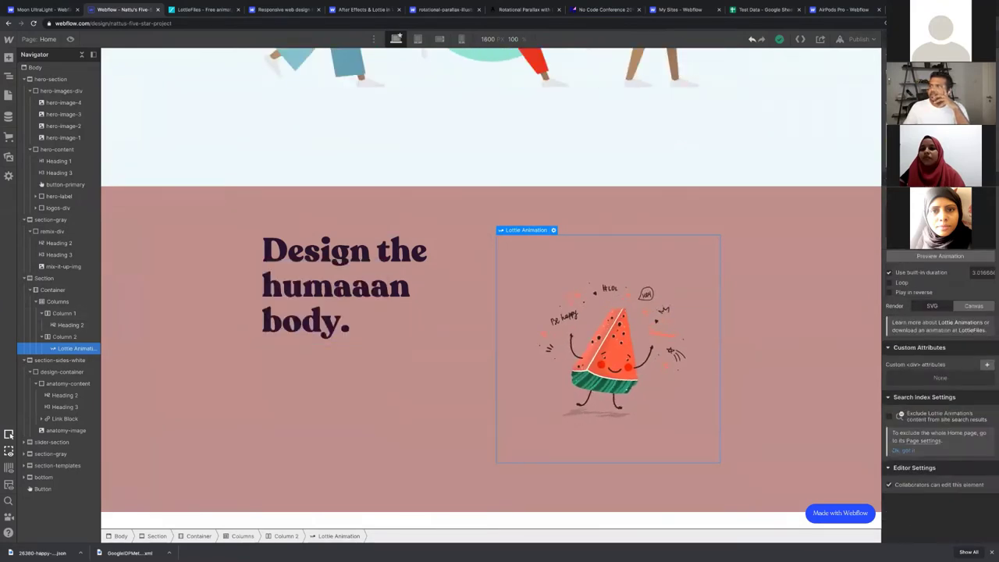
key("g")
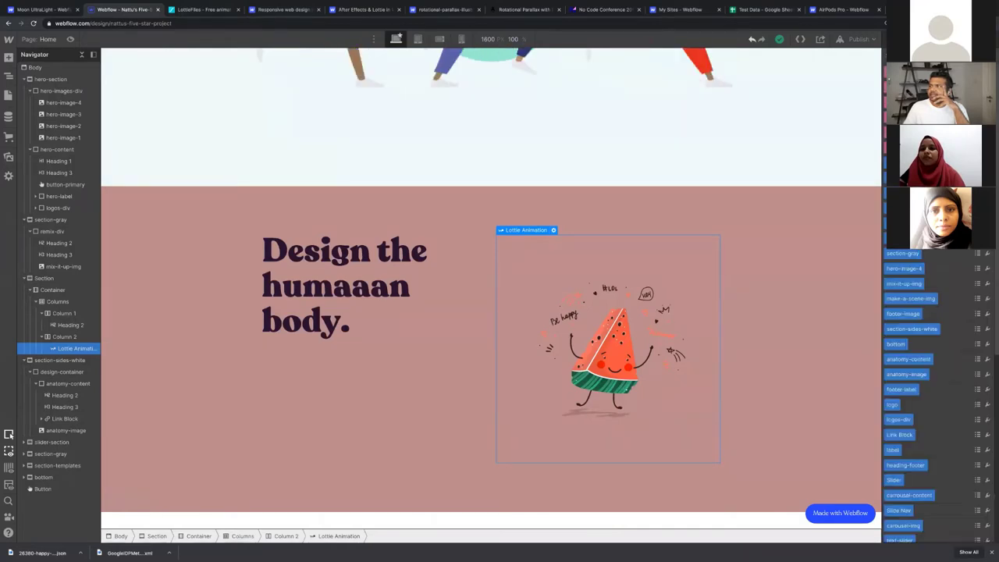
key("g")
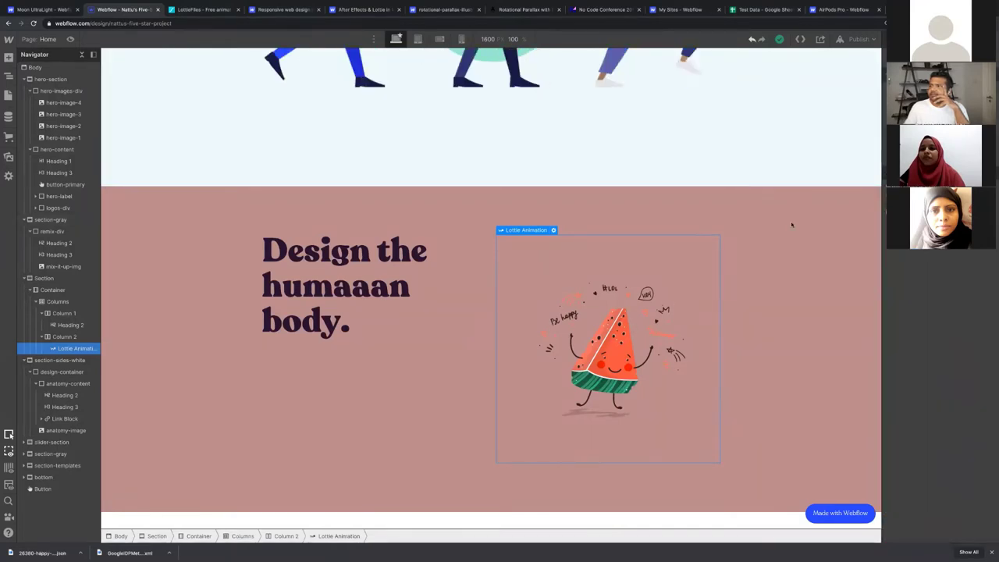
scroll(629, 290, "down", 1)
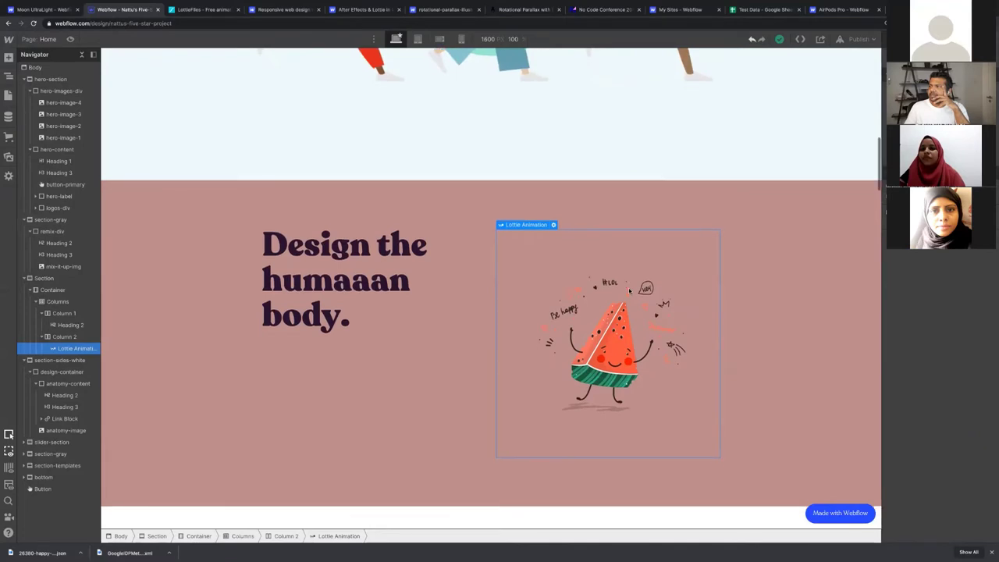
scroll(629, 291, "down", 2)
scroll(629, 291, "up", 2)
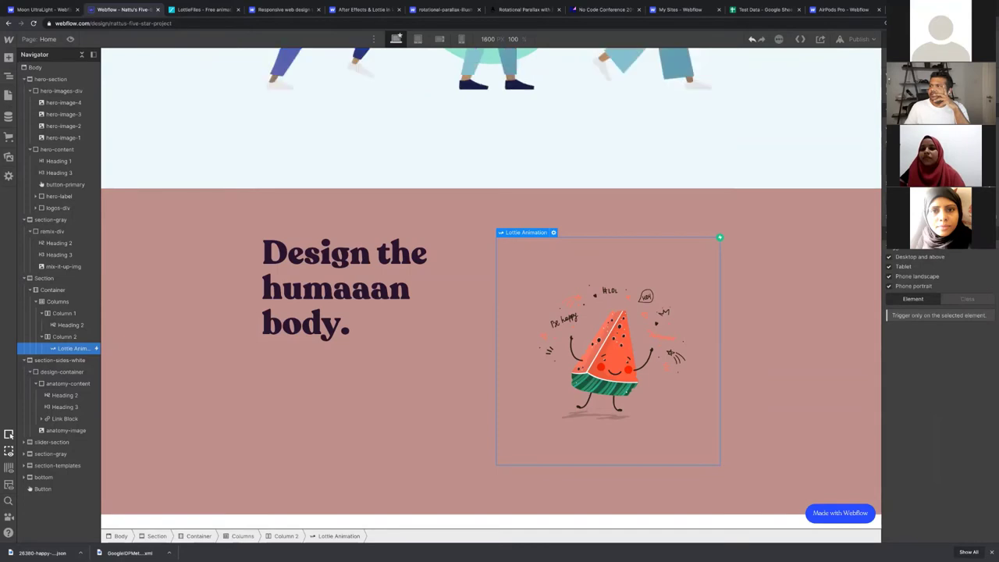
Step: Check the publish destinations without publishing, then open the project's sharing options
scroll(669, 201, "up", 5)
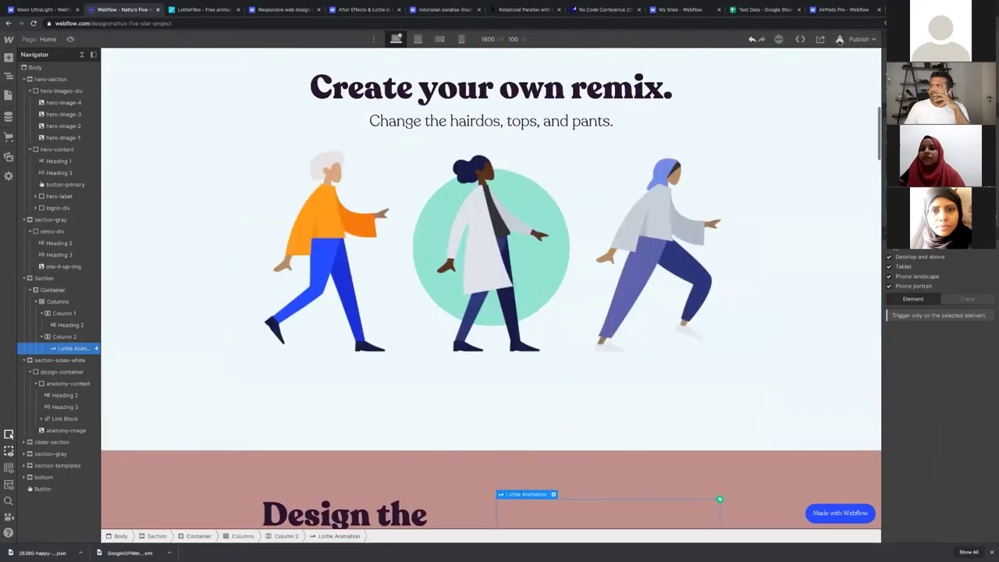
left_click(839, 40)
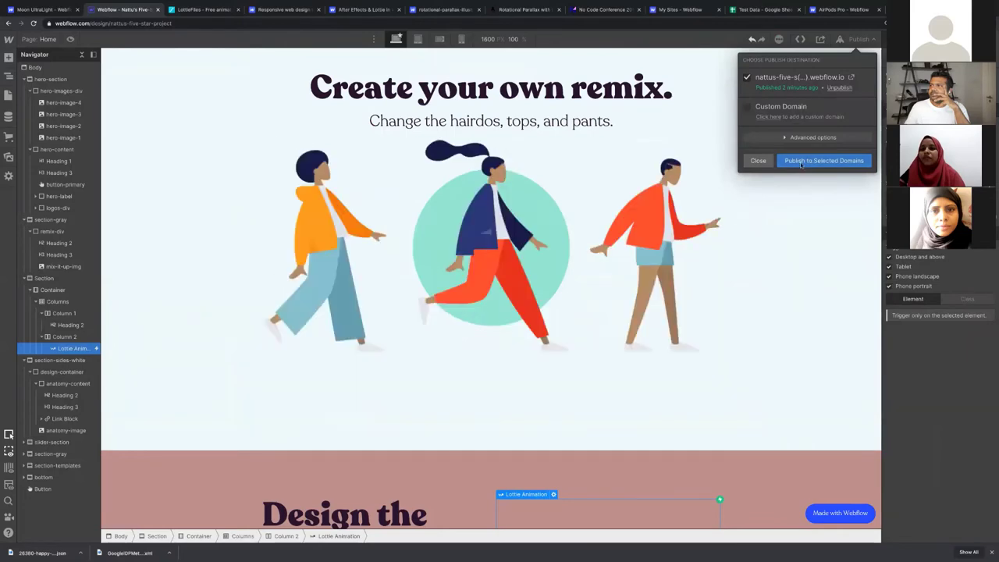
left_click(840, 41)
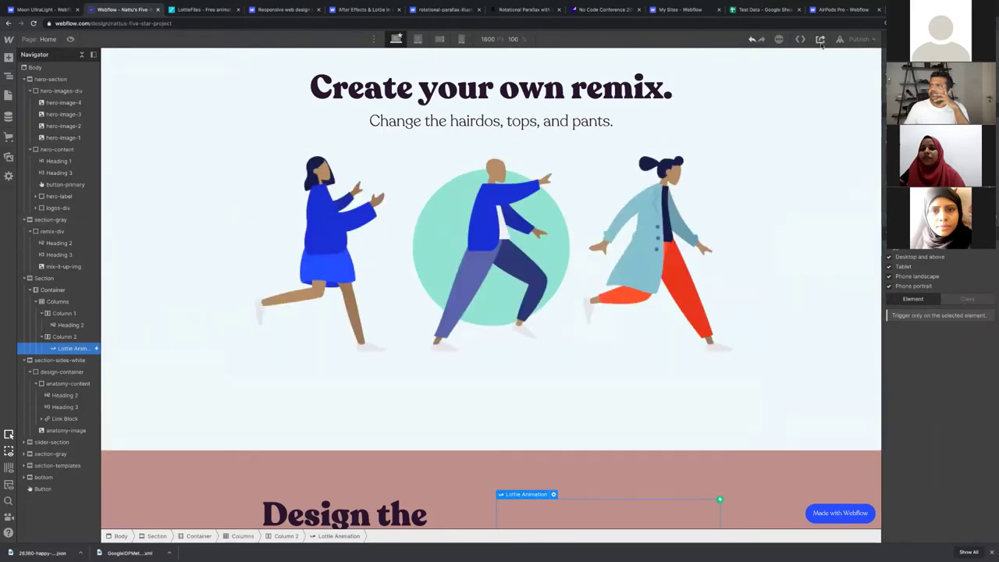
left_click(820, 39)
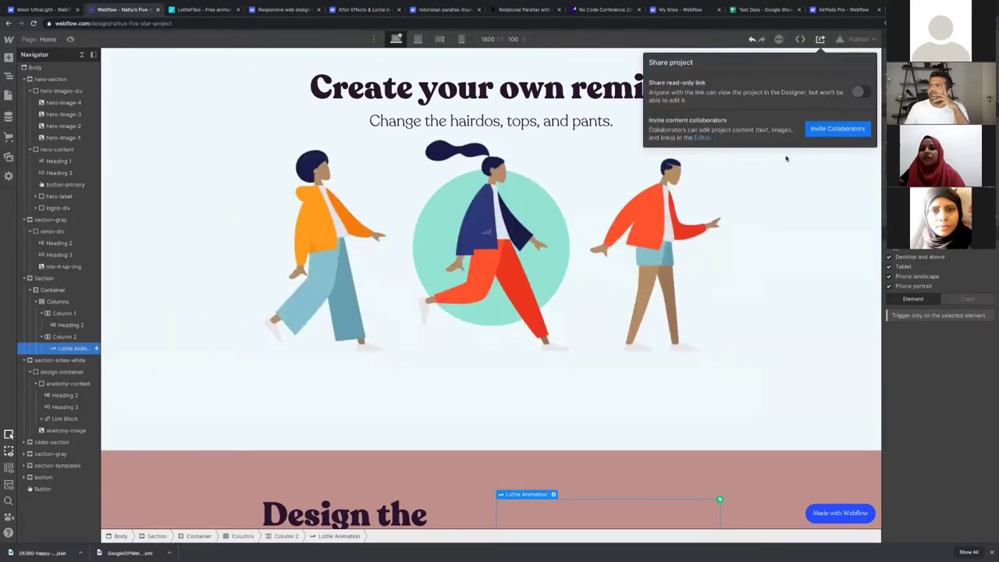
Step: Close the sharing options and publish the project to its selected webflow.io domain
left_click(780, 42)
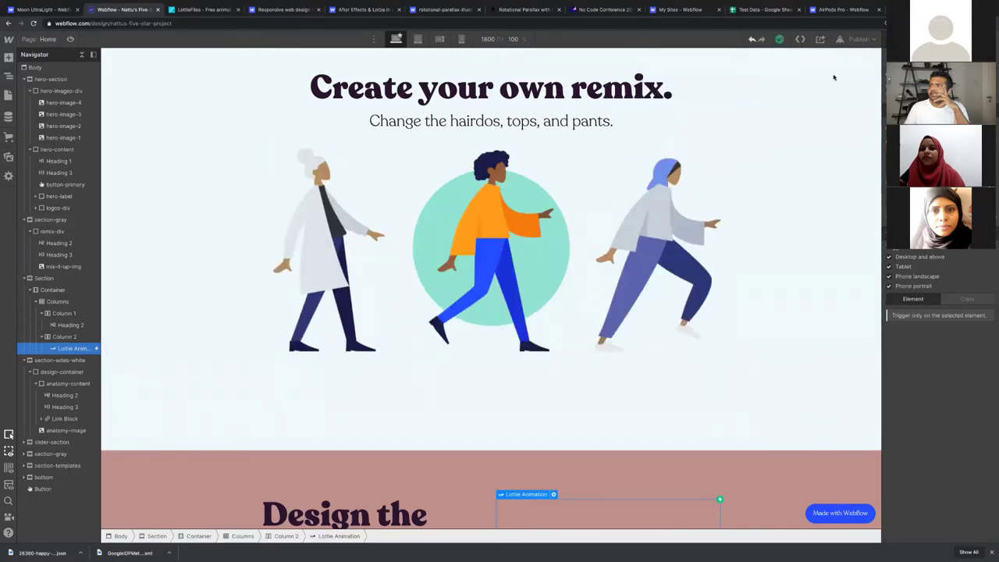
left_click(858, 39)
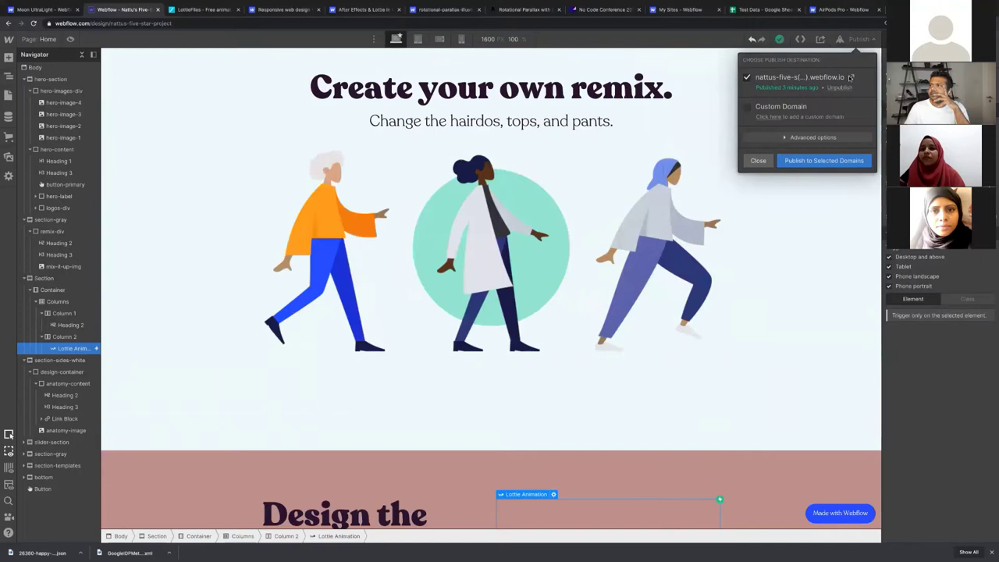
left_click(820, 161)
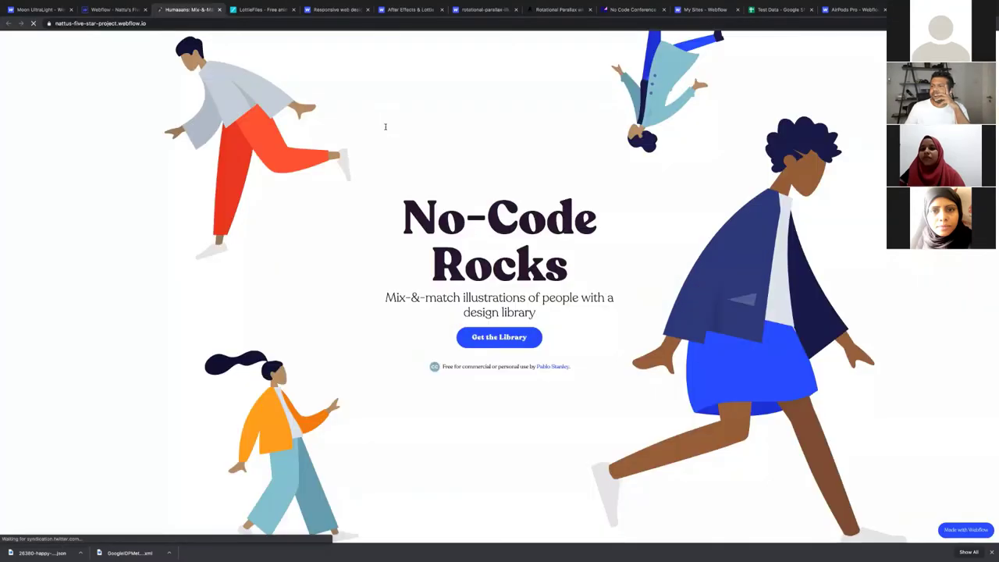
Step: Open the published site, check the remix section and the watermelon animation section, and close the live page
scroll(386, 129, "down", 5)
scroll(386, 129, "down", 2)
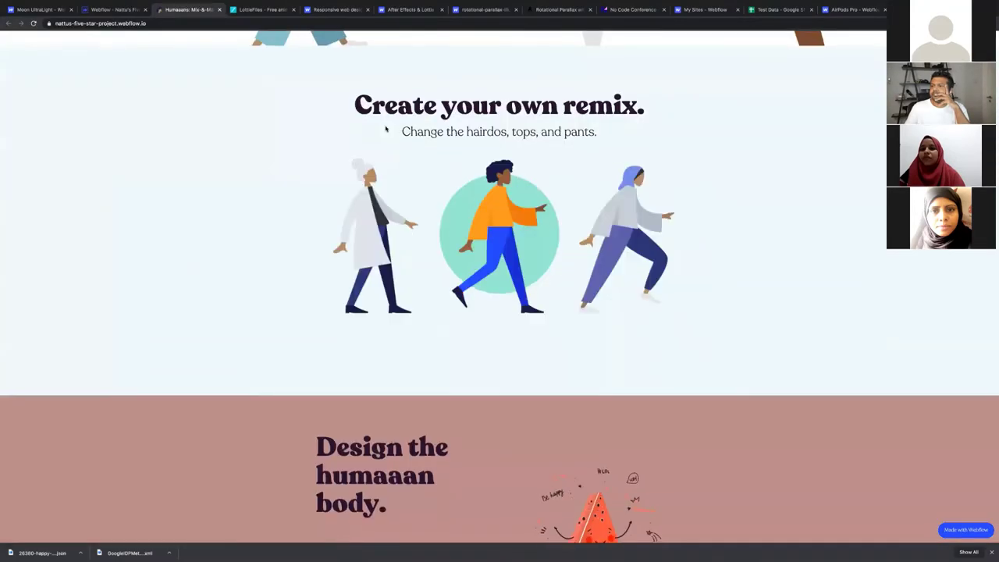
scroll(461, 146, "down", 3)
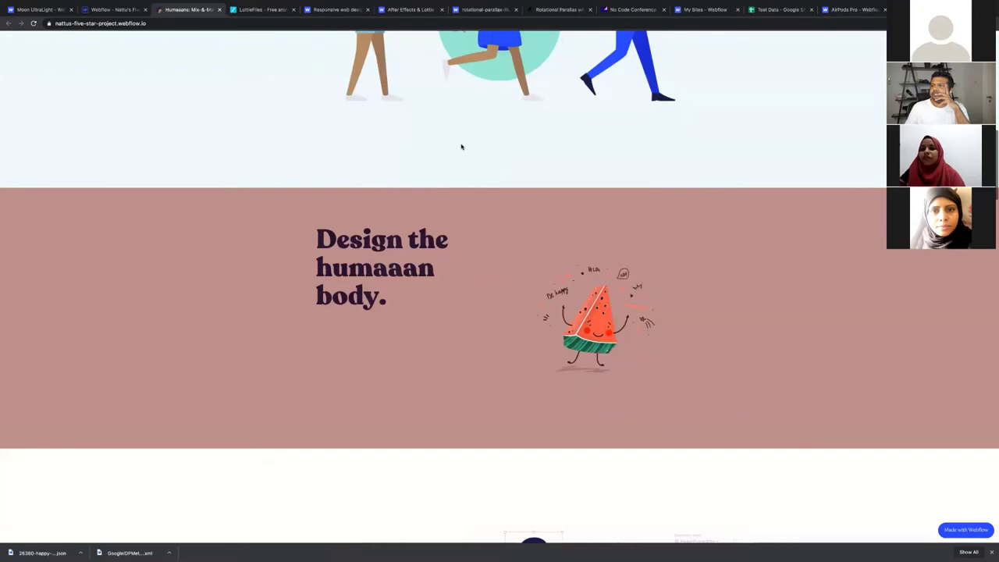
scroll(461, 147, "up", 3)
scroll(629, 255, "down", 2)
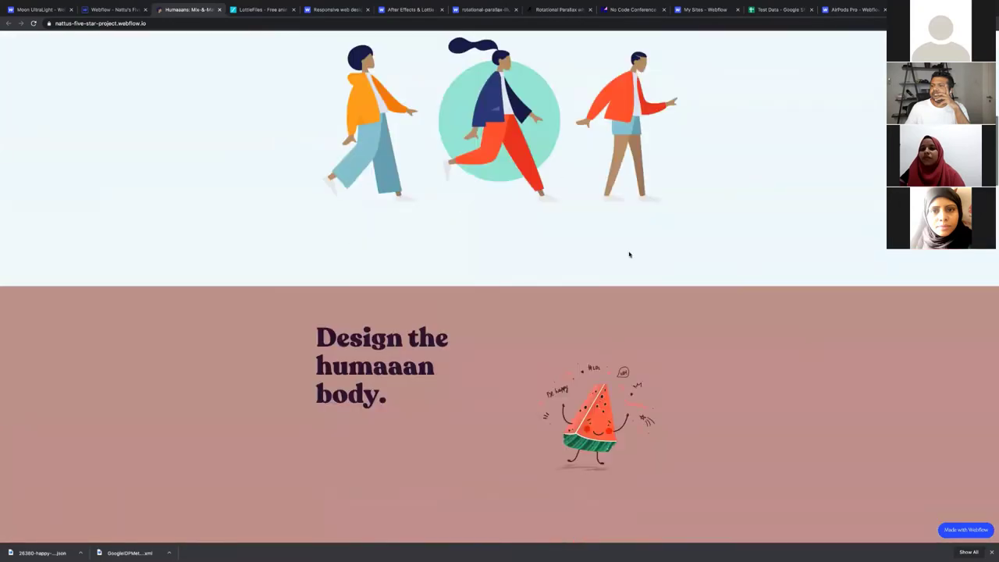
scroll(520, 221, "down", 2)
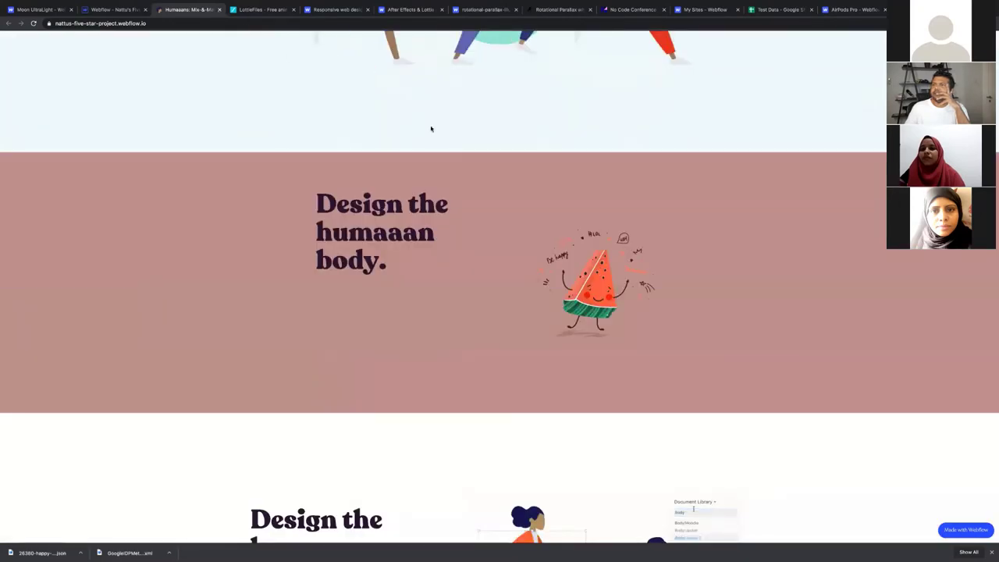
key("ctrl+w")
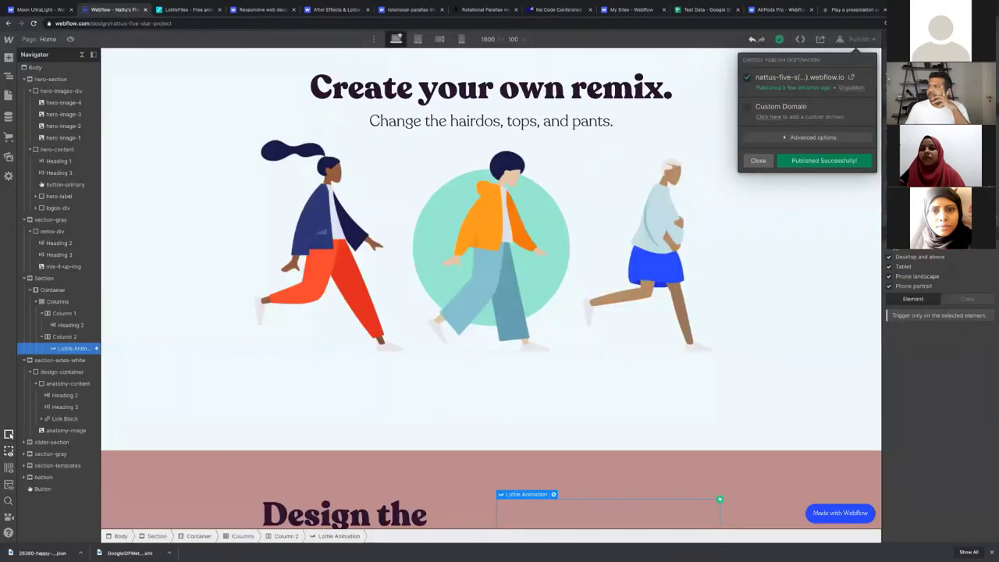
Step: Turn on looping for the watermelon Lottie animation and close its settings
scroll(593, 394, "down", 1)
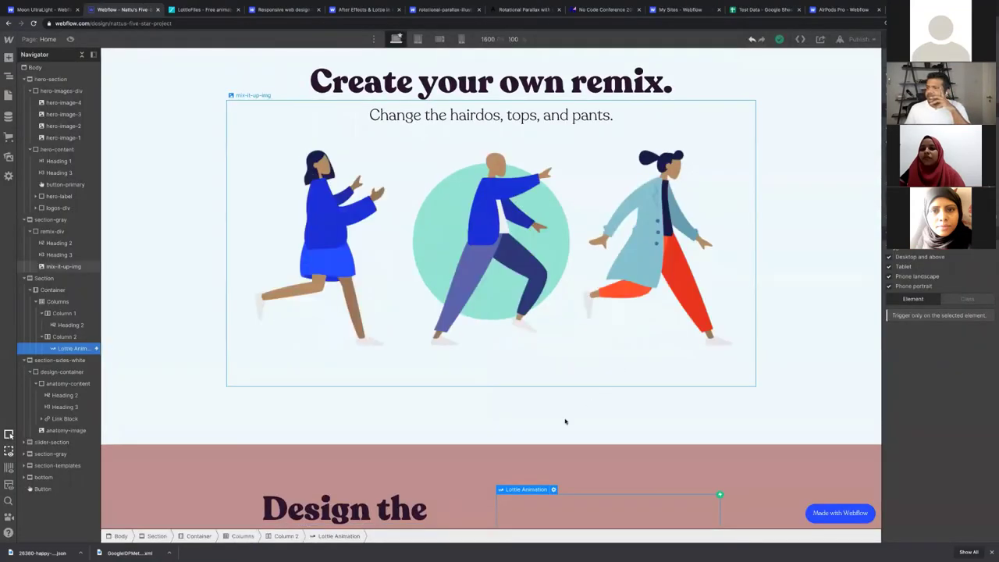
scroll(556, 417, "down", 1)
key("Return")
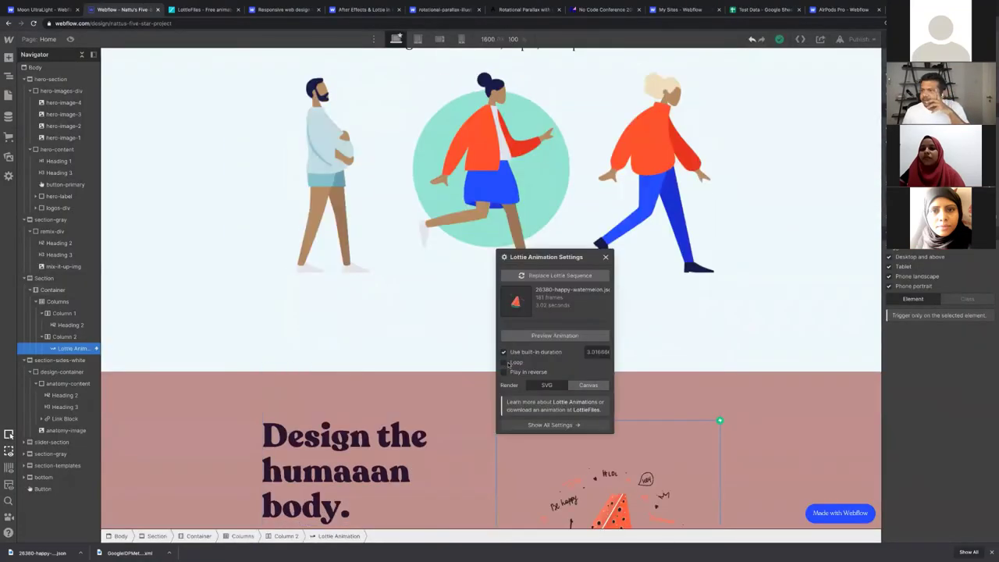
left_click(505, 361)
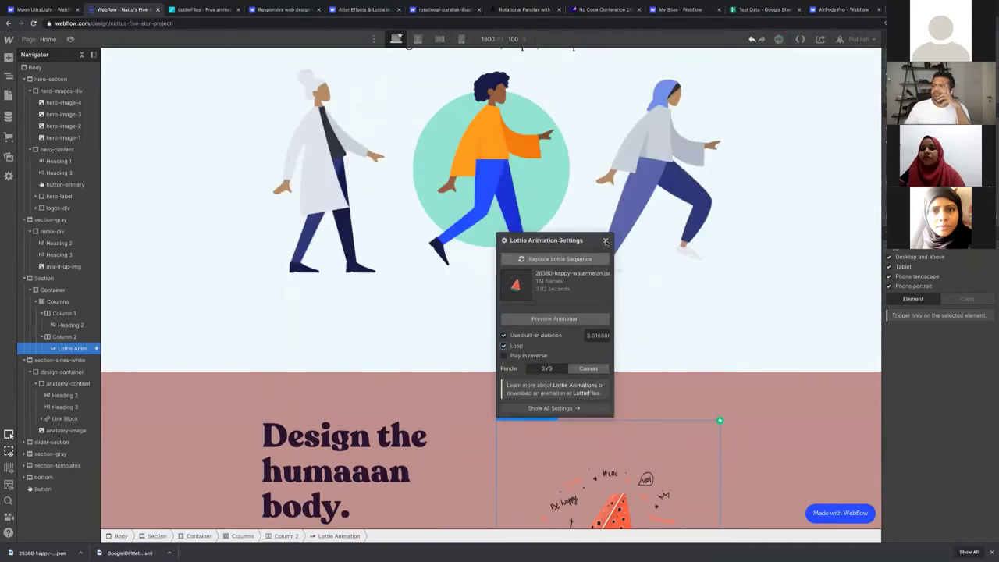
left_click(605, 241)
Step: Move the watermelon Lottie animation from Column 2 to Column 1, below the "Design the humaaan body." heading
scroll(558, 280, "down", 3)
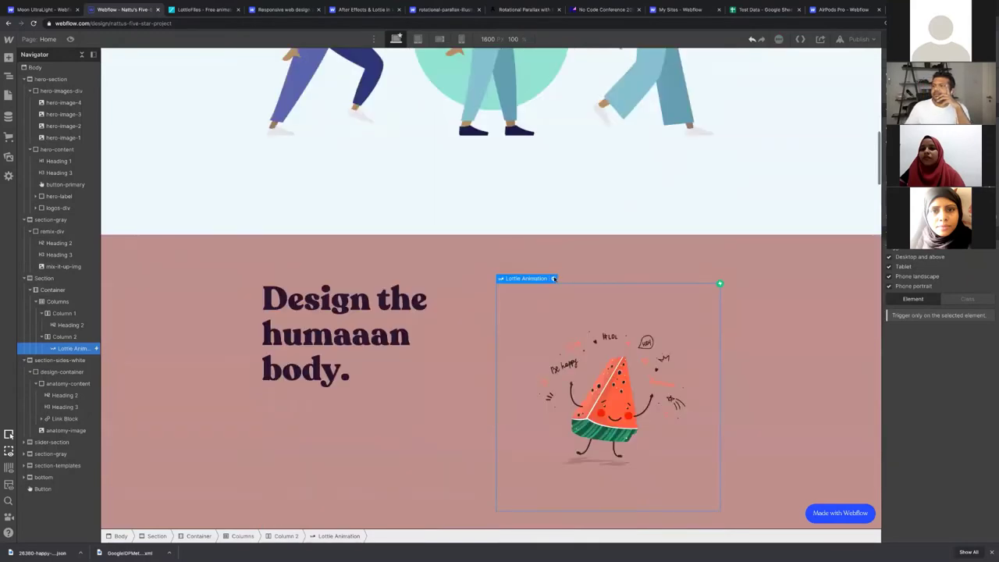
left_click(567, 332)
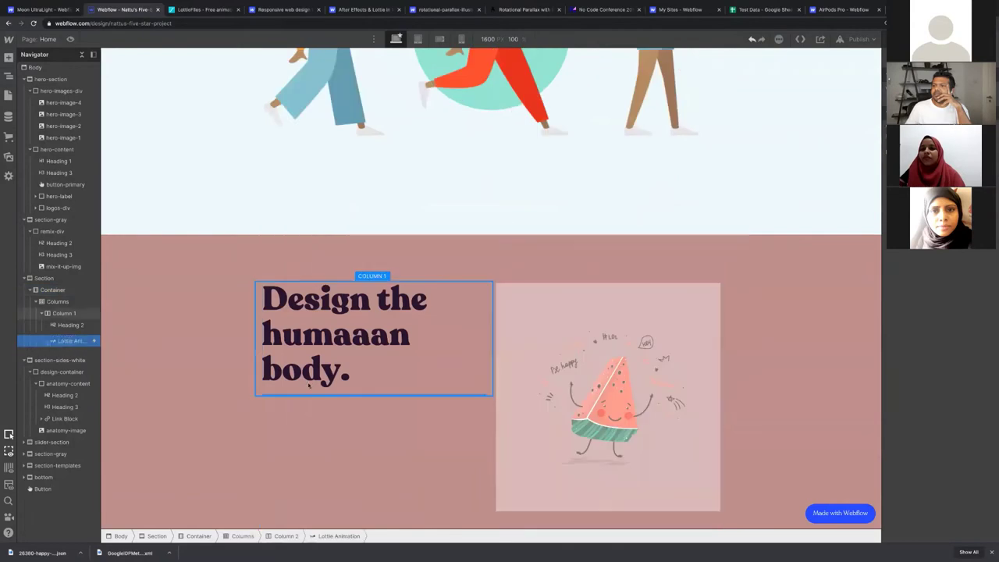
left_click_drag(374, 388, 375, 392)
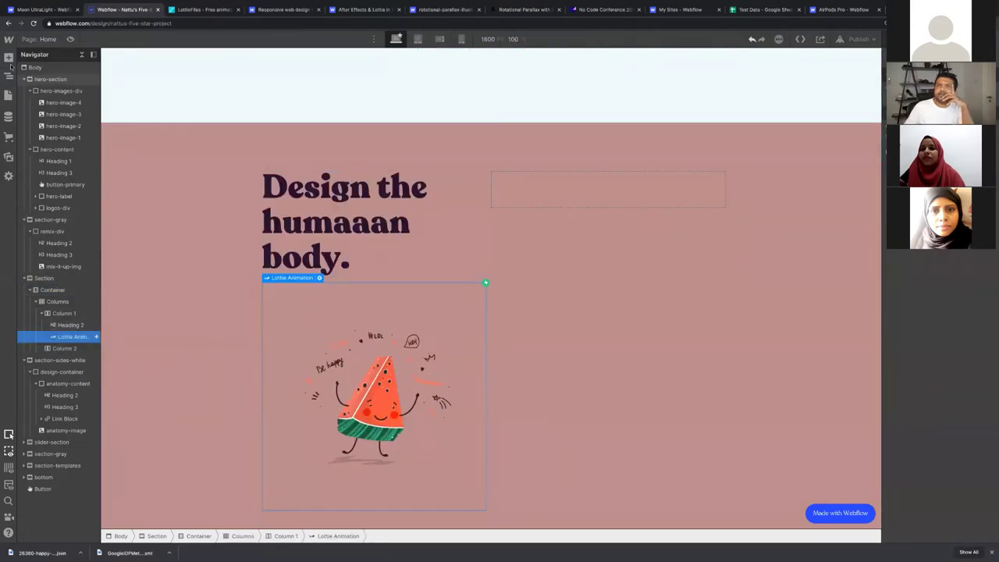
Step: Look through the elements available to add, from layout and basic elements to forms and components
left_click(9, 58)
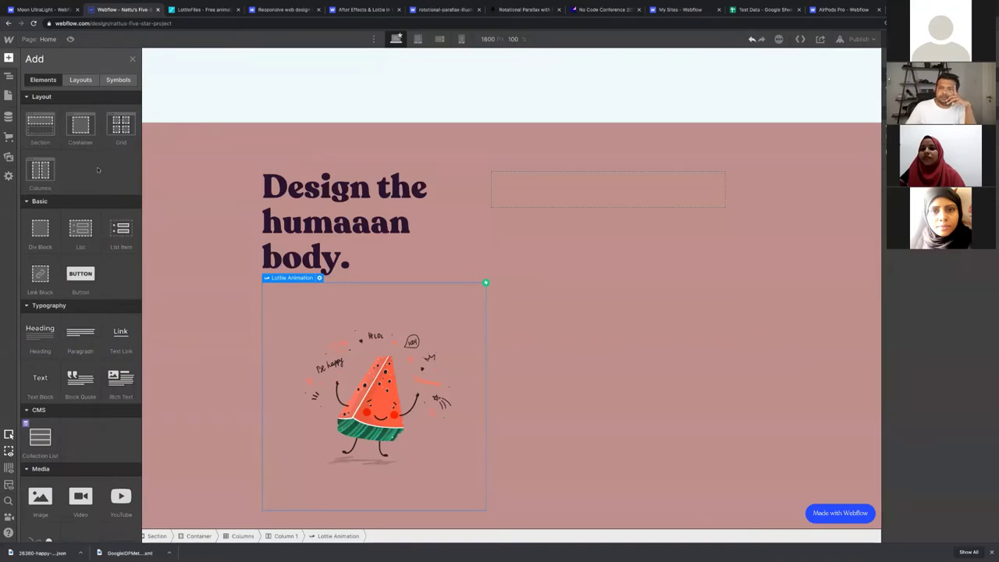
scroll(97, 171, "down", 2)
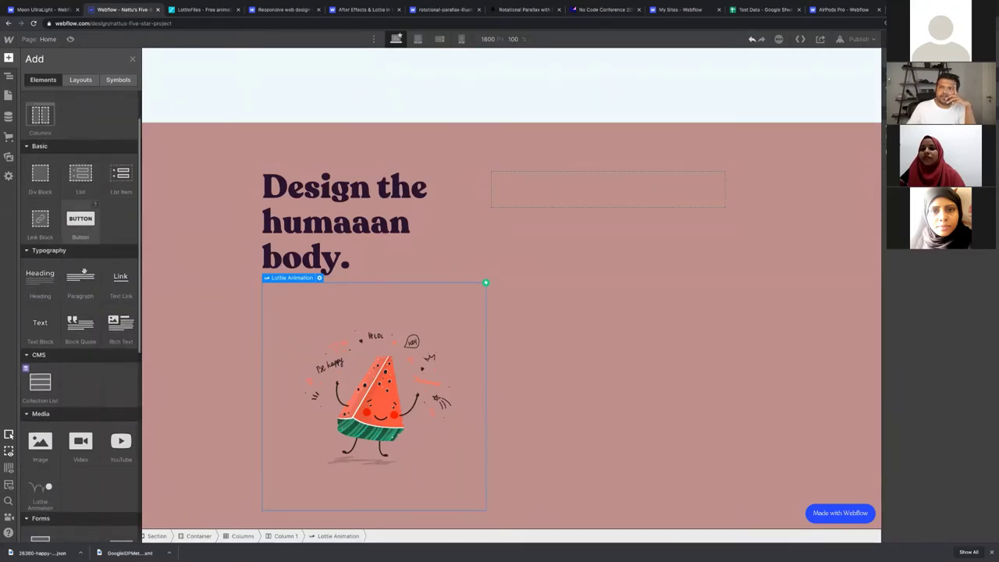
scroll(86, 261, "down", 2)
scroll(115, 286, "down", 6)
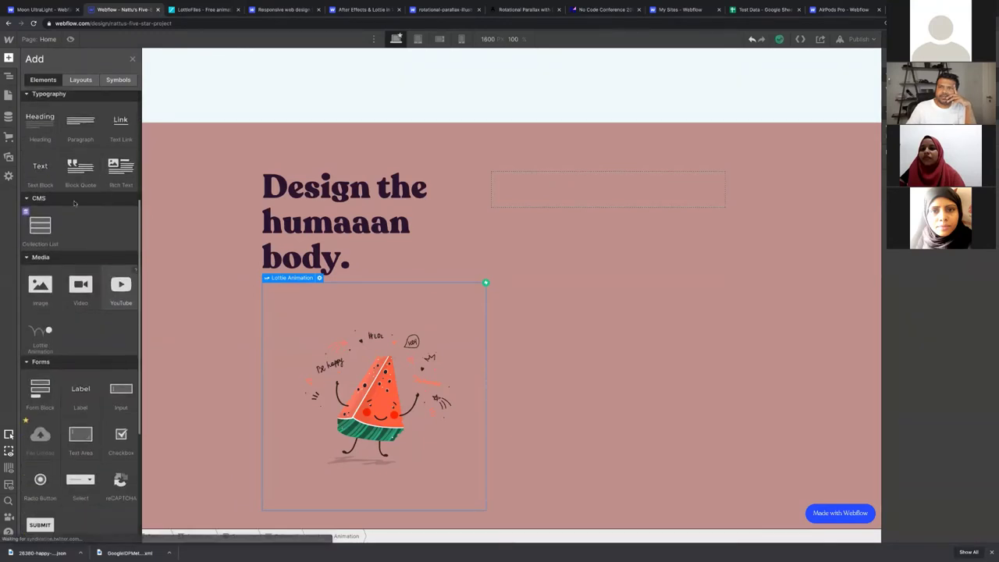
scroll(98, 261, "down", 6)
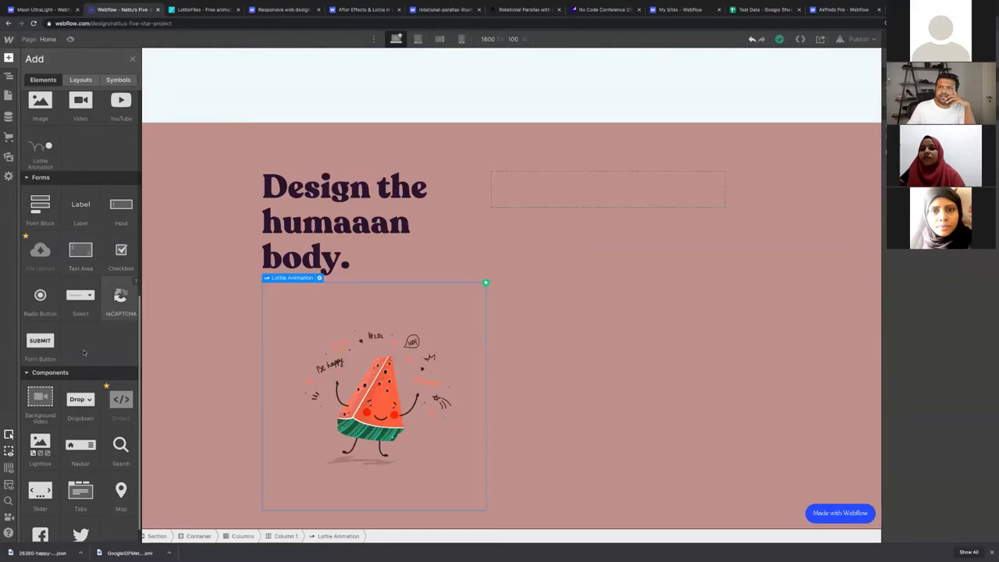
scroll(90, 364, "down", 1)
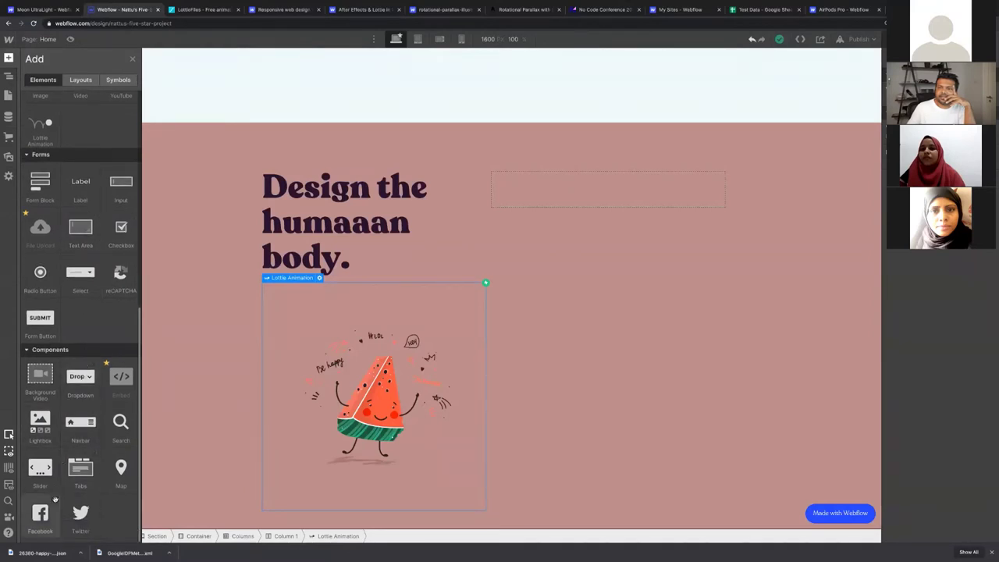
Step: Leave the element library, view the project's code export window, and close it without exporting
left_click(729, 222)
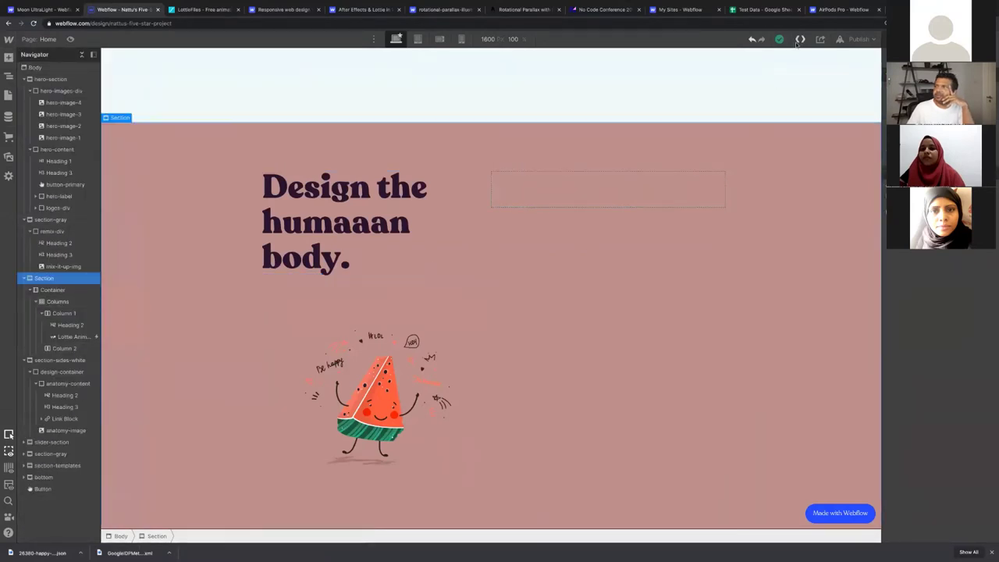
key("super+shift+e")
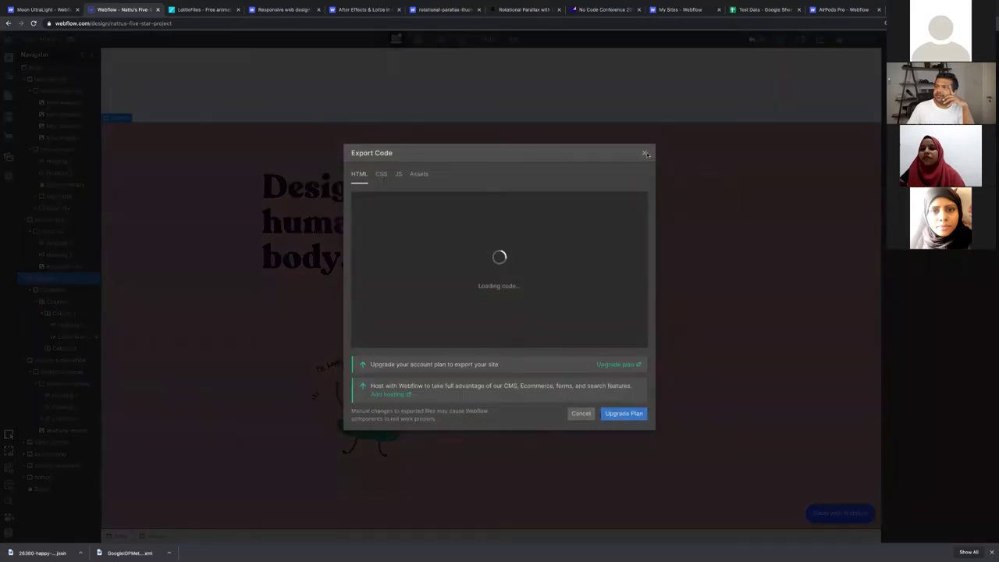
left_click(645, 154)
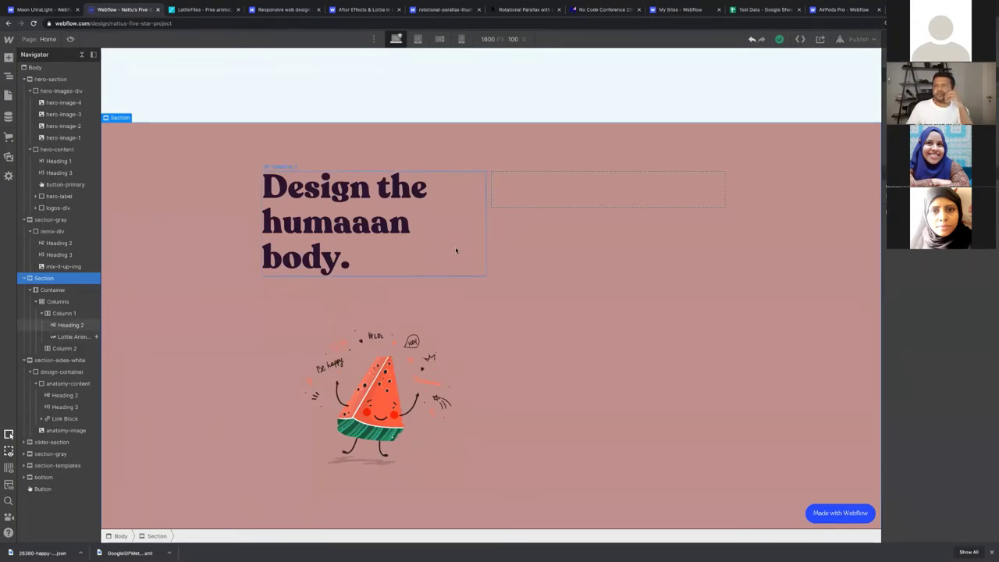
scroll(456, 250, "up", 1)
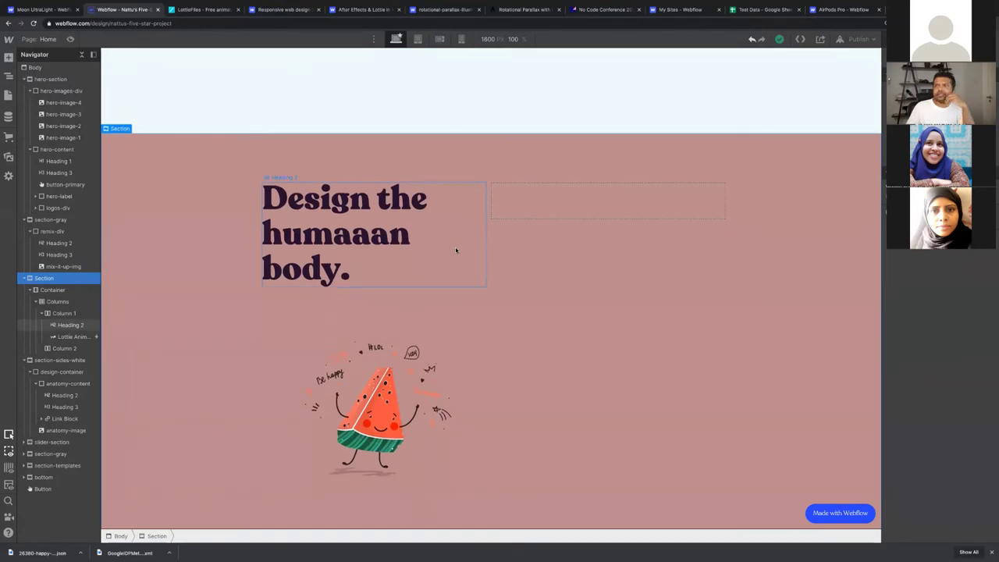
scroll(456, 250, "up", 3)
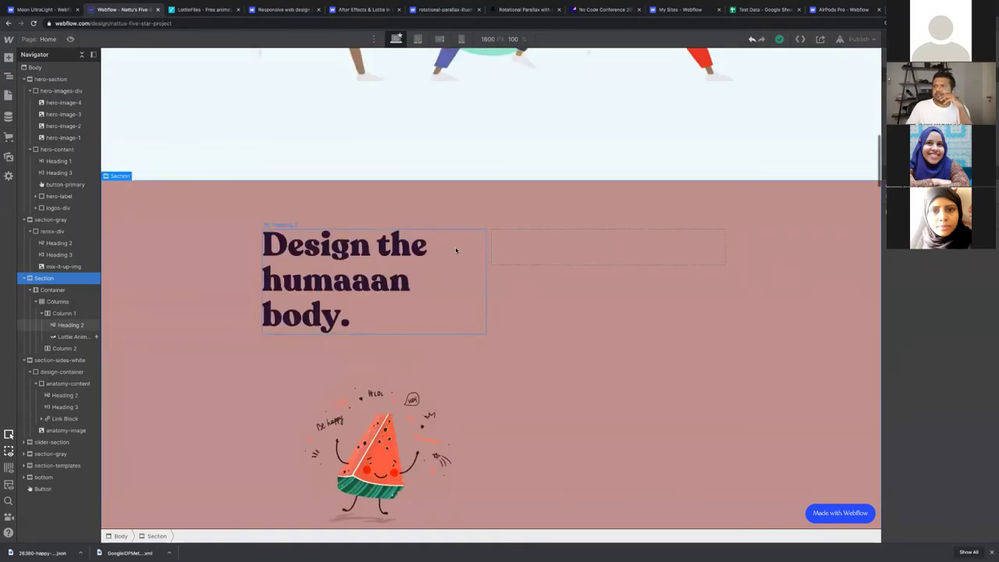
scroll(456, 250, "up", 5)
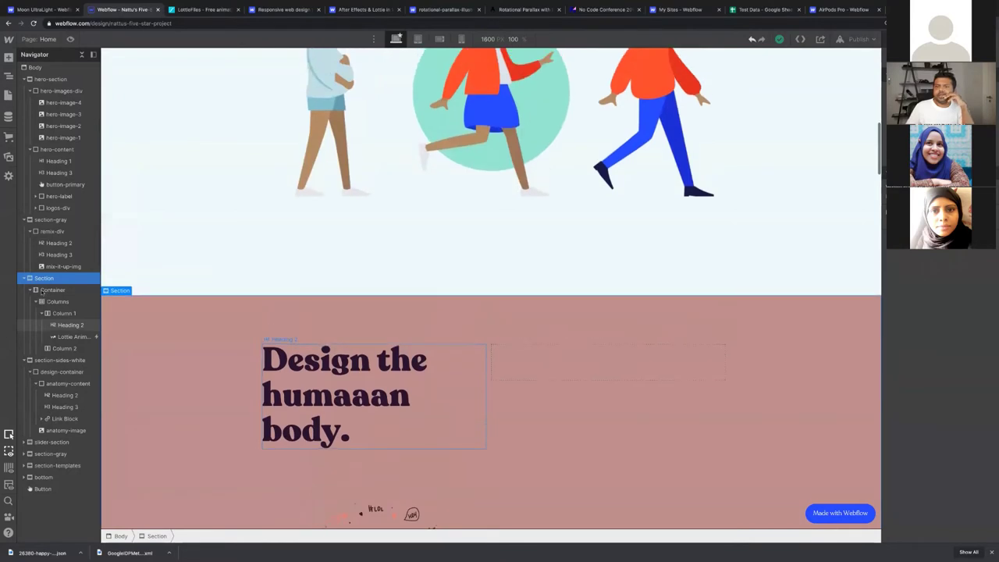
scroll(41, 291, "down", 5)
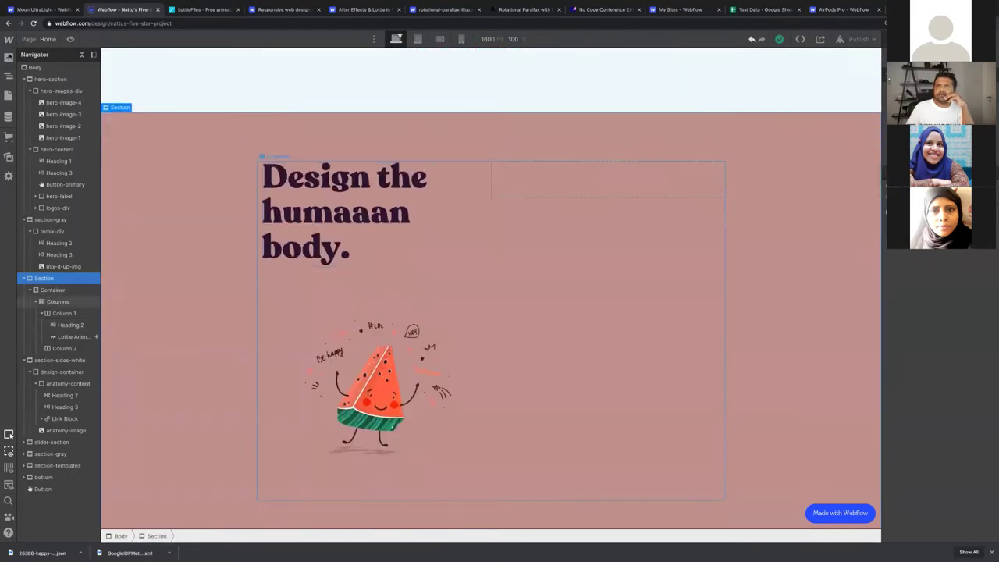
Step: Add a Columns element between Heading 1 and Heading 3 in hero-content, using four equal columns, and show all its settings
key("a")
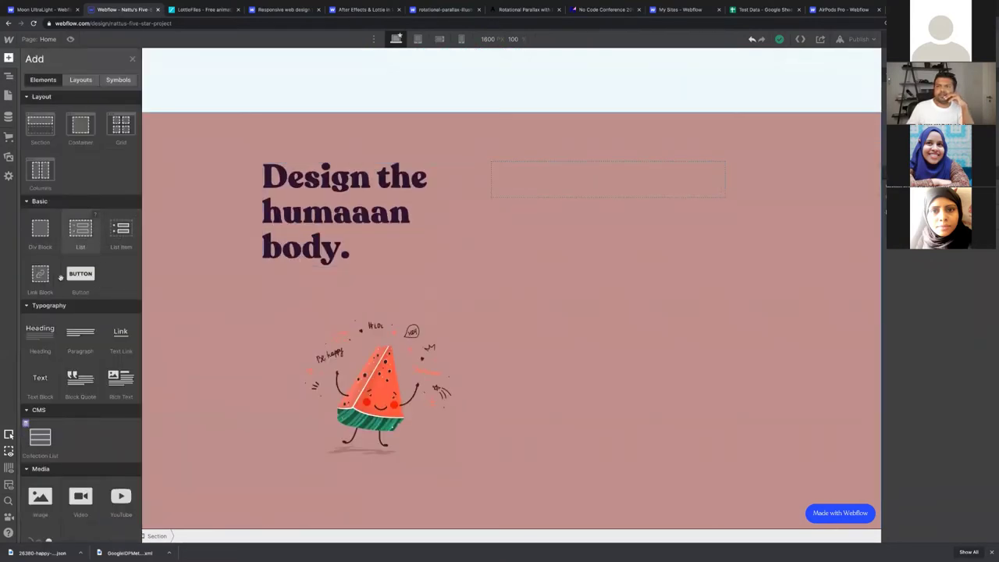
scroll(62, 281, "down", 5)
scroll(102, 291, "down", 6)
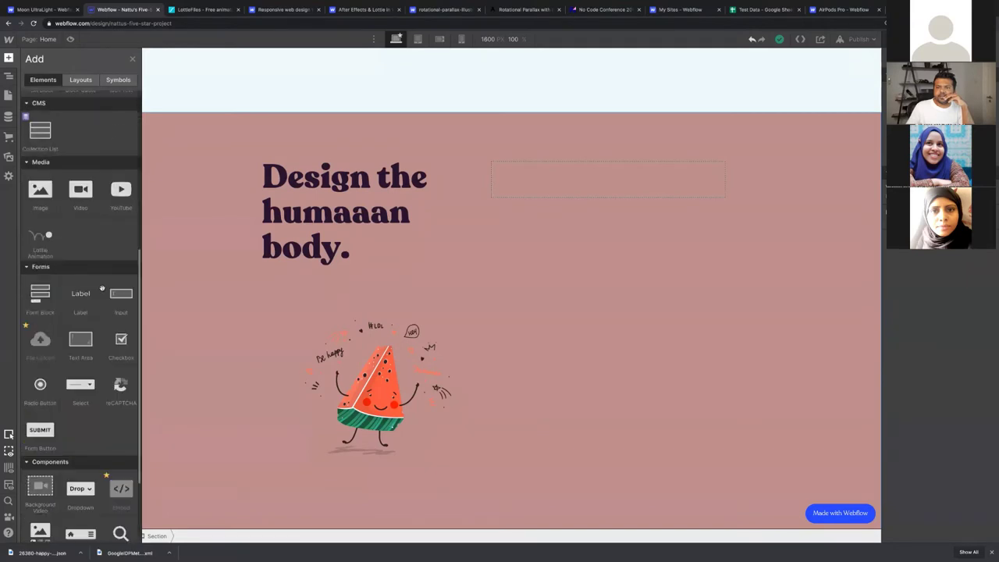
scroll(101, 291, "up", 11)
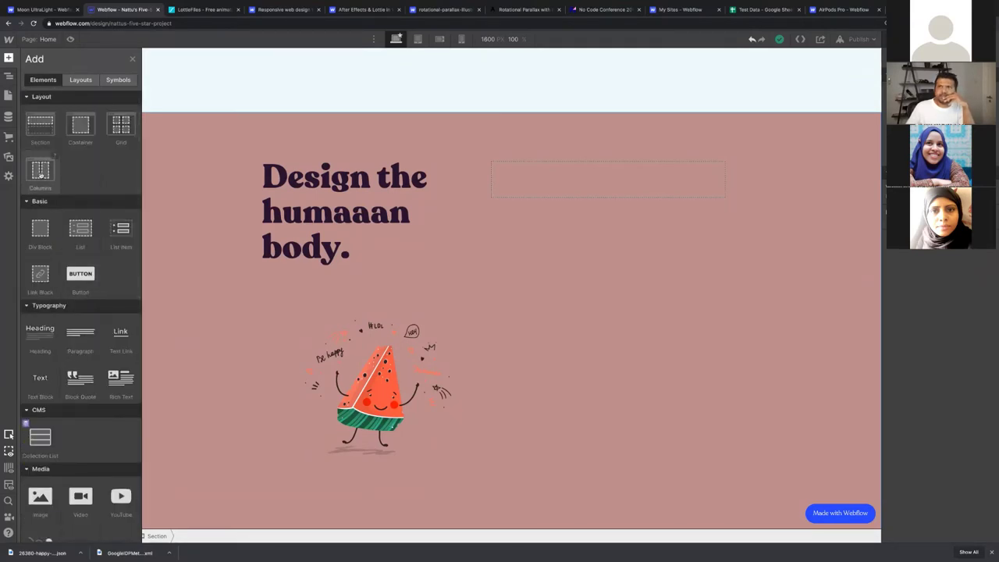
left_click_drag(50, 173, 46, 213)
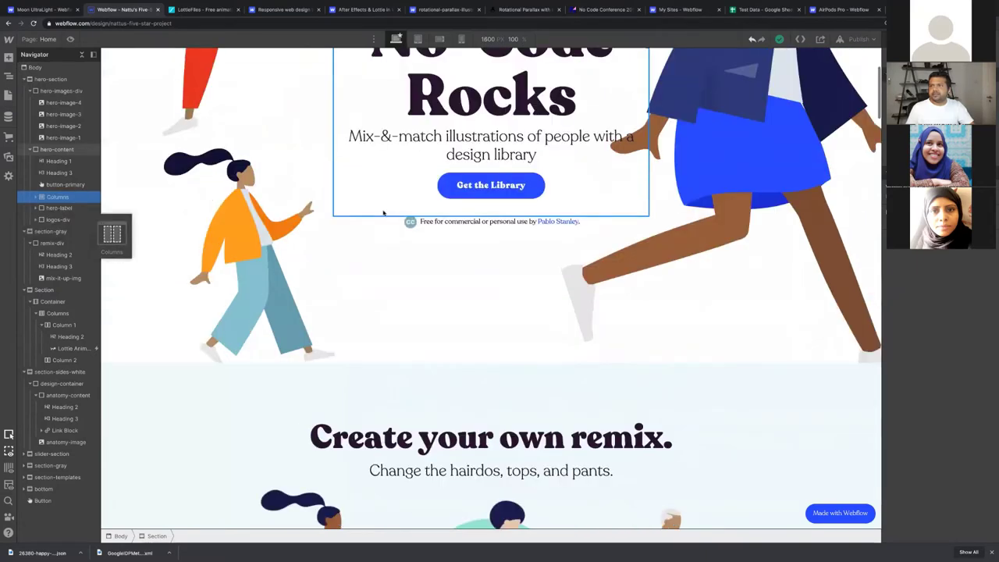
left_click_drag(537, 232, 540, 238)
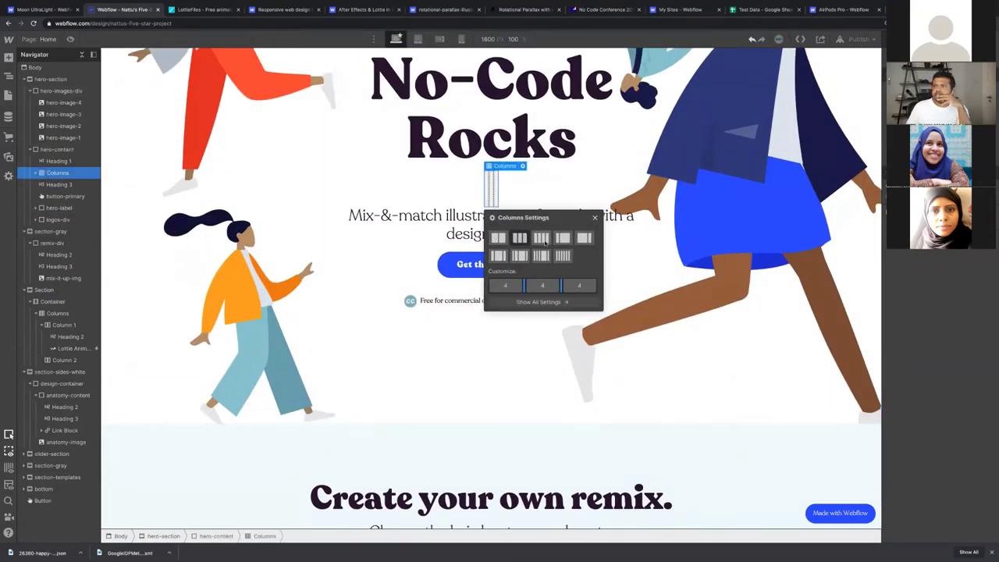
left_click(541, 237)
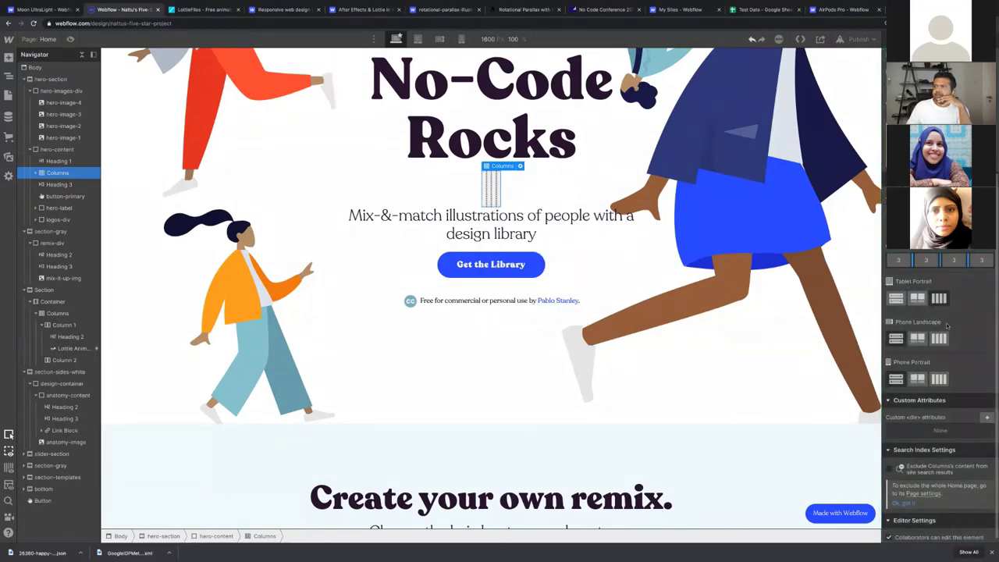
Step: Select the hero-image-3 illustration and switch to the rotational-parallax-illustrations showcase page
scroll(520, 270, "up", 3)
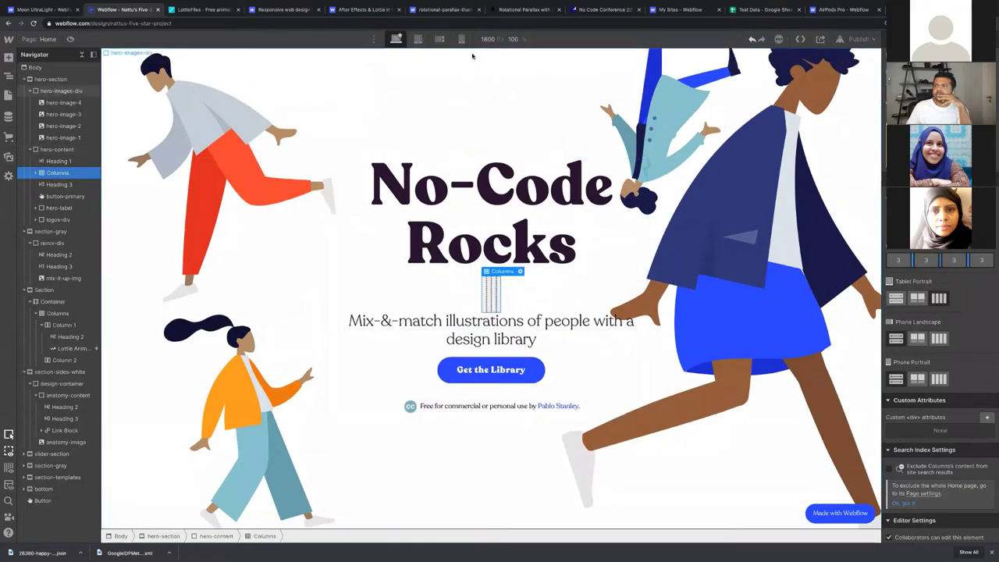
left_click(610, 117)
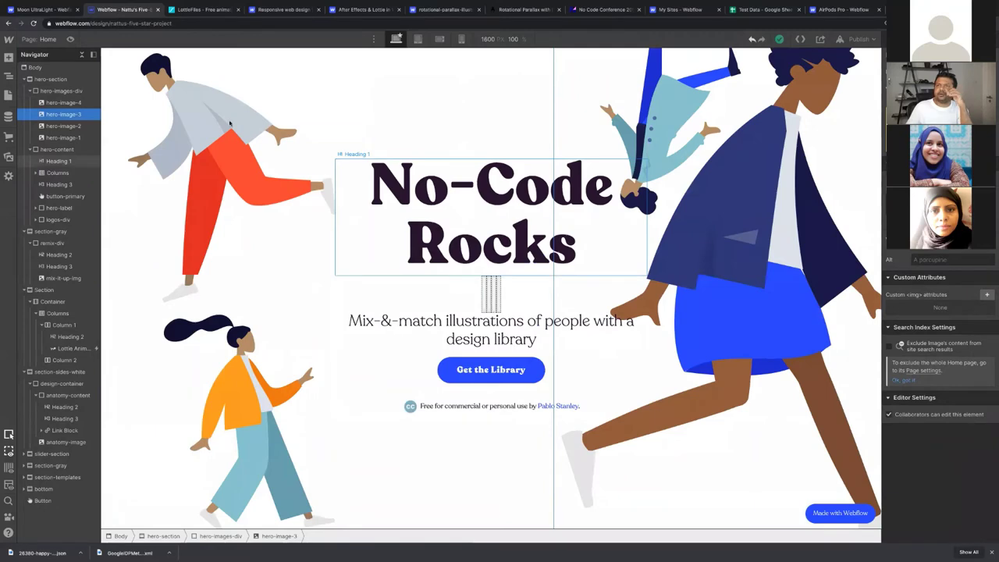
left_click(420, 10)
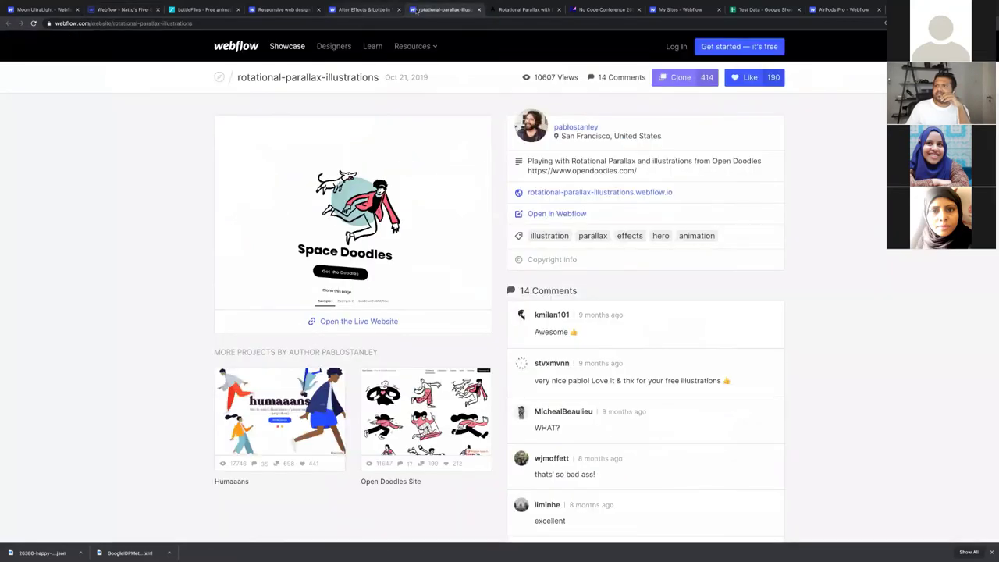
Step: View the live Space Doodles website of the rotational-parallax-illustrations project, and close it again
left_click(364, 10)
left_click(444, 9)
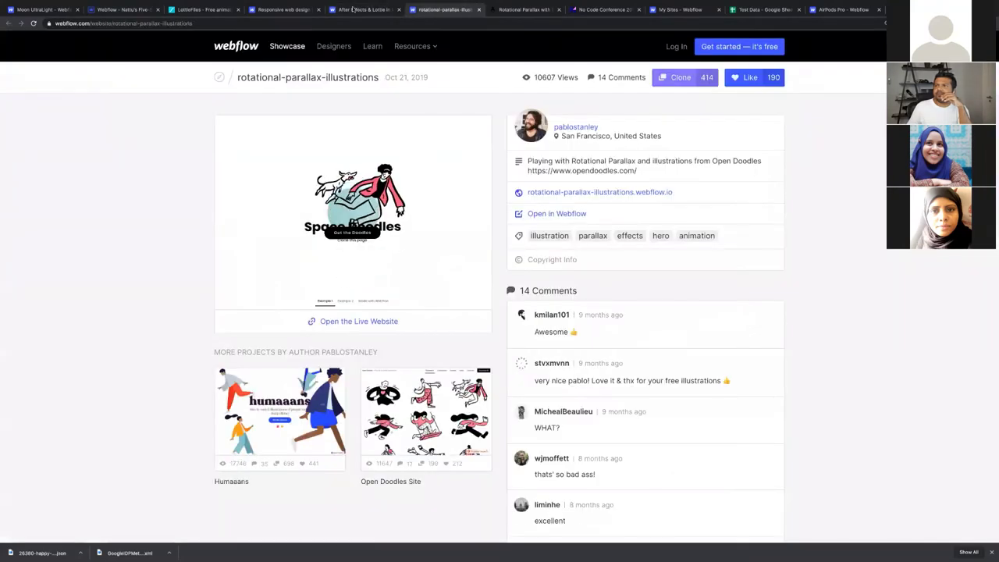
left_click(459, 156)
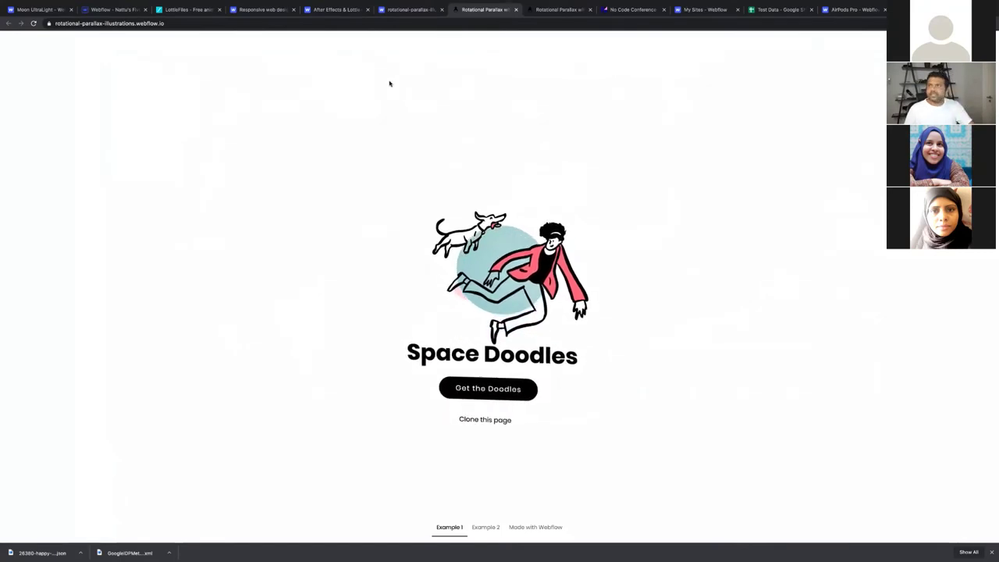
key("ctrl+w")
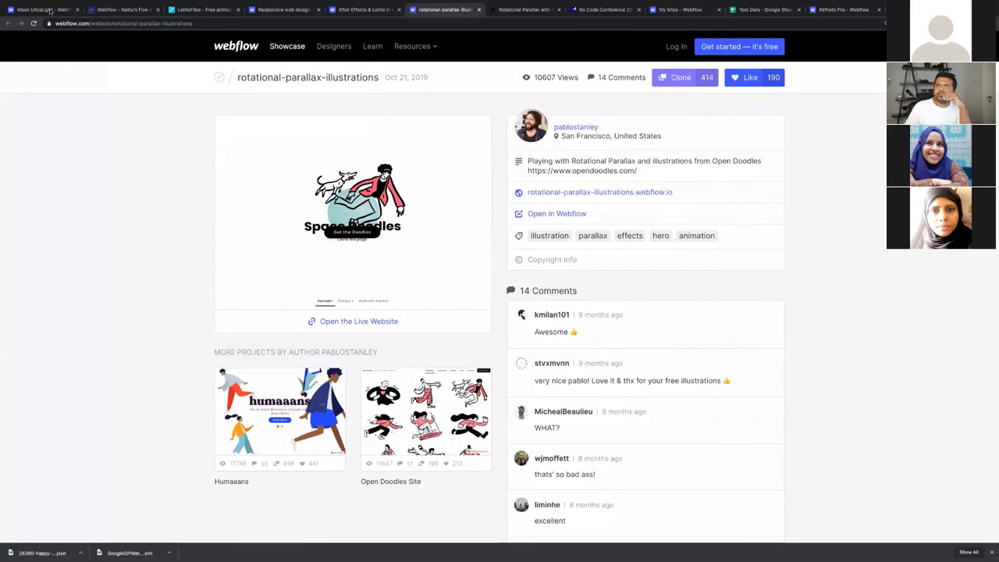
Step: Search for "webflow airpods" in a new browser tab, open the AirPods Pro showcase project, and launch its live website
key("ctrl+4")
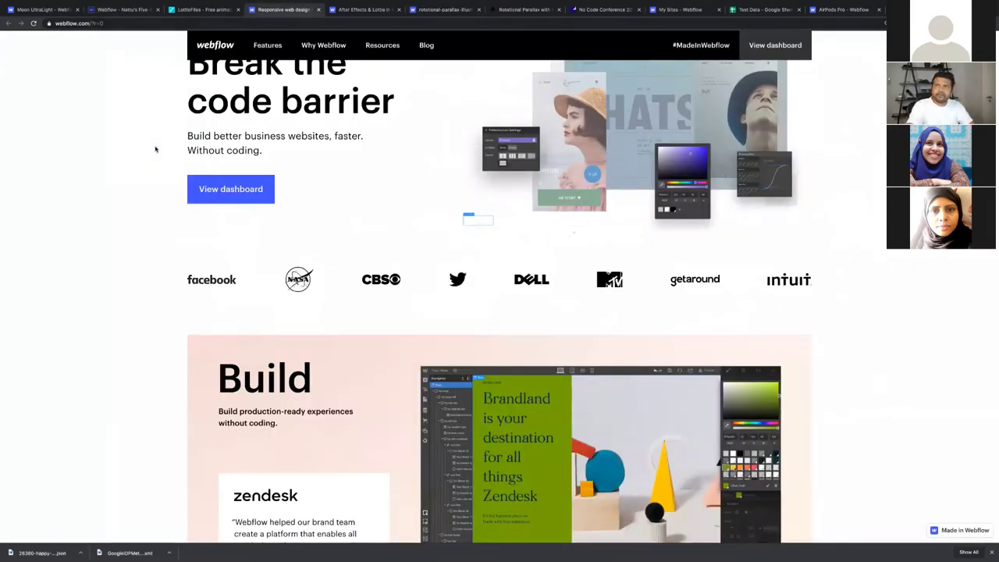
key("ctrl+2")
key("ctrl+t")
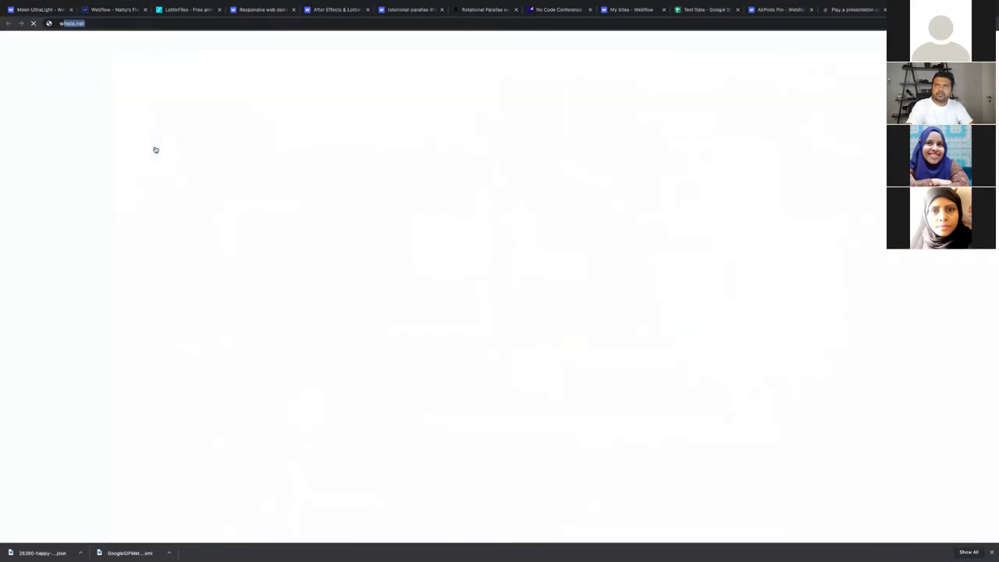
type("webflow")
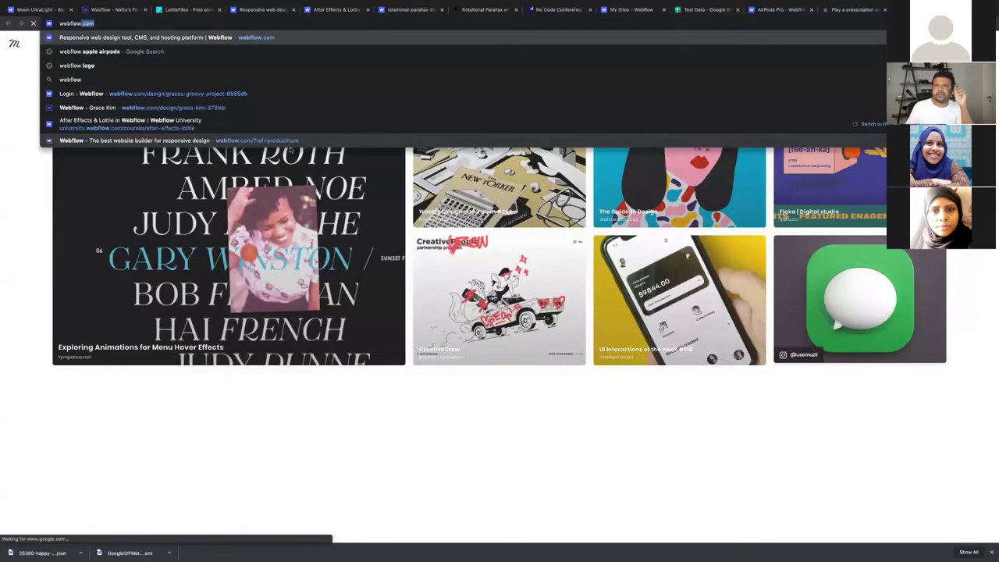
type(" airpods")
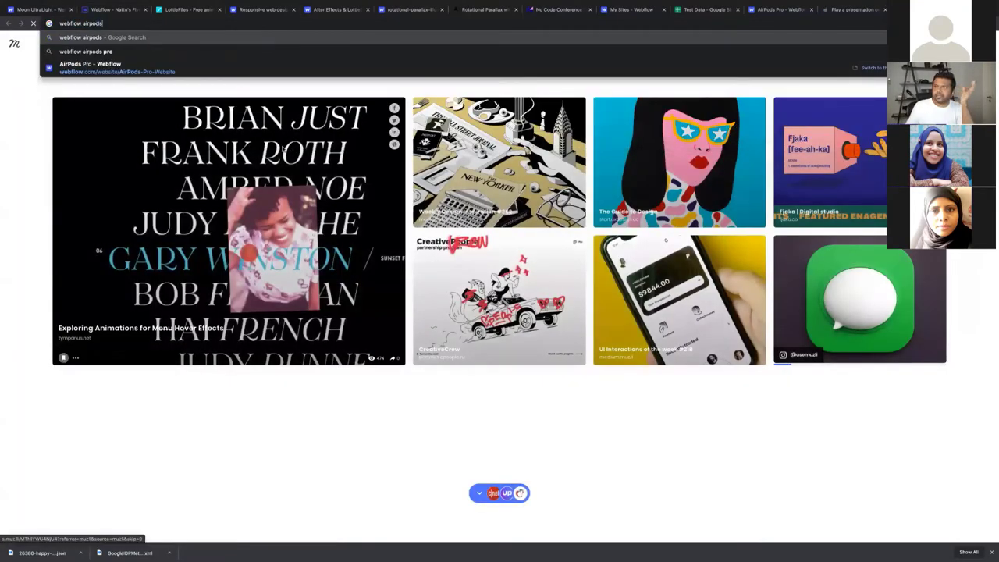
key("Return")
left_click(262, 68)
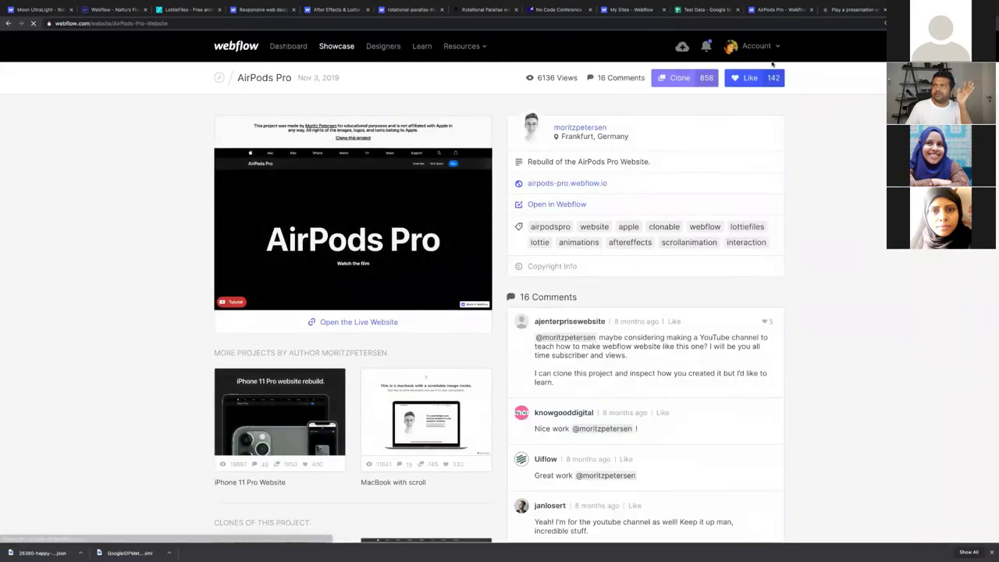
left_click(358, 322)
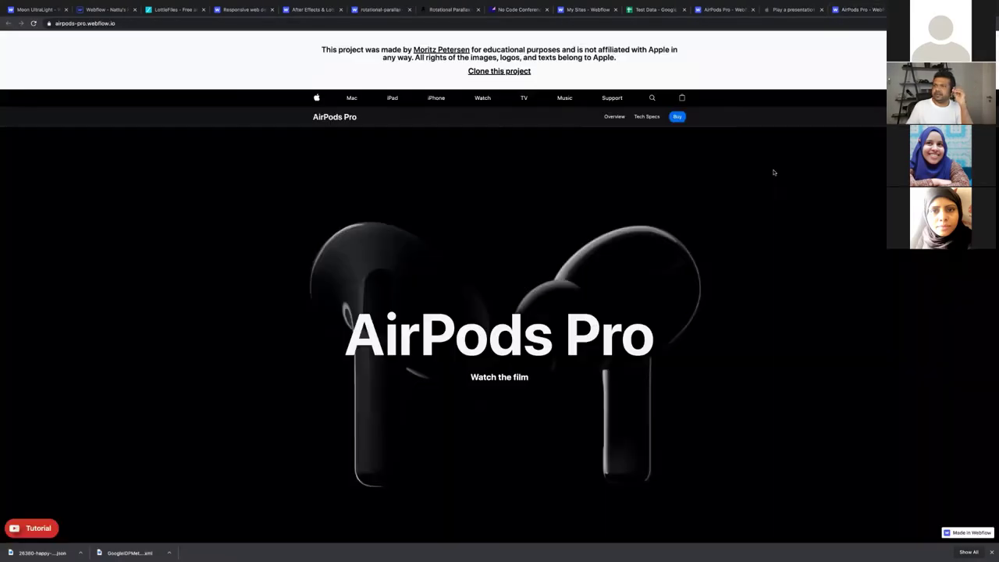
Step: Examine the scroll-driven animations along the AirPods Pro live page, from the hero to the white product section, and close the page
scroll(773, 171, "down", 8)
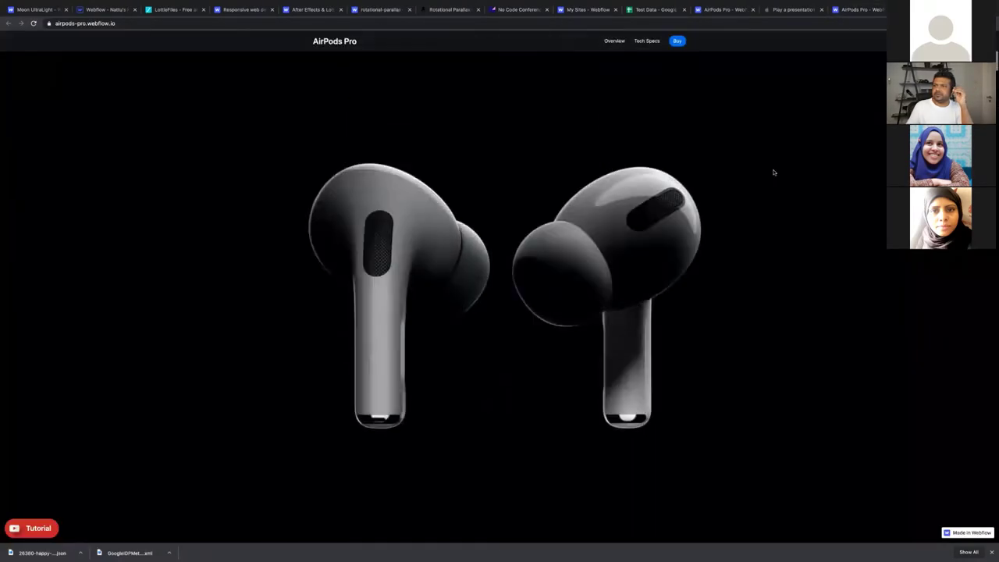
scroll(691, 210, "up", 5)
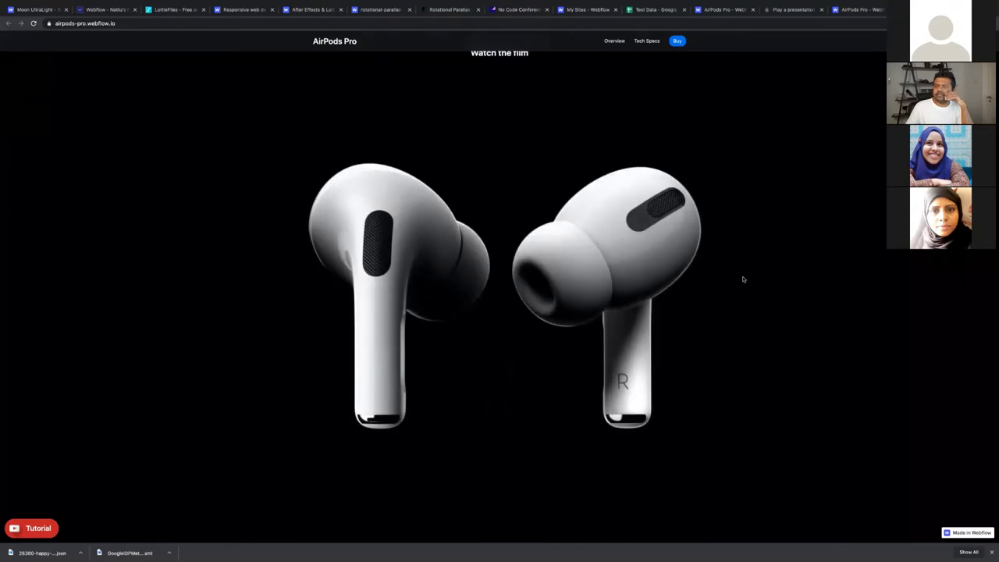
scroll(743, 280, "down", 5)
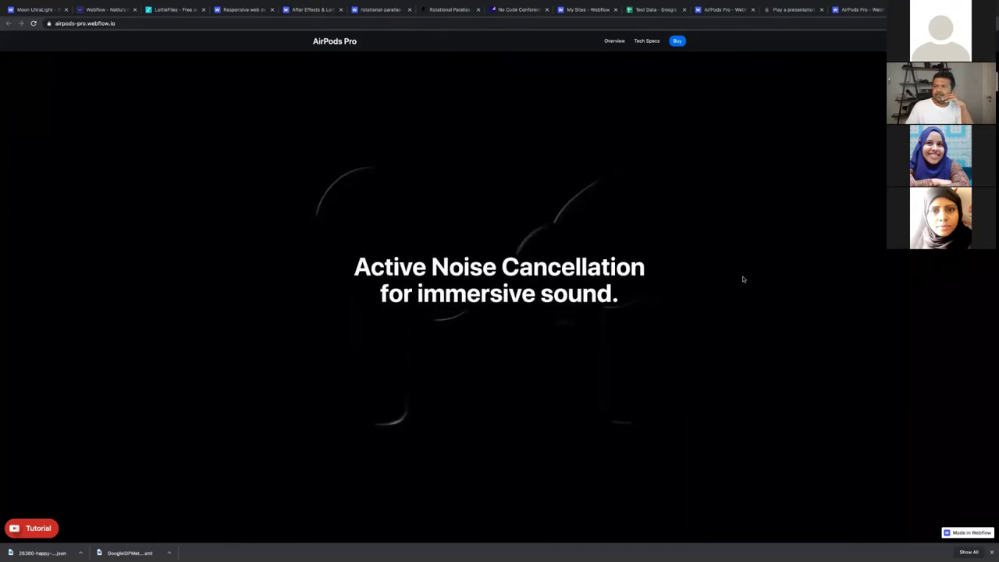
scroll(743, 280, "down", 8)
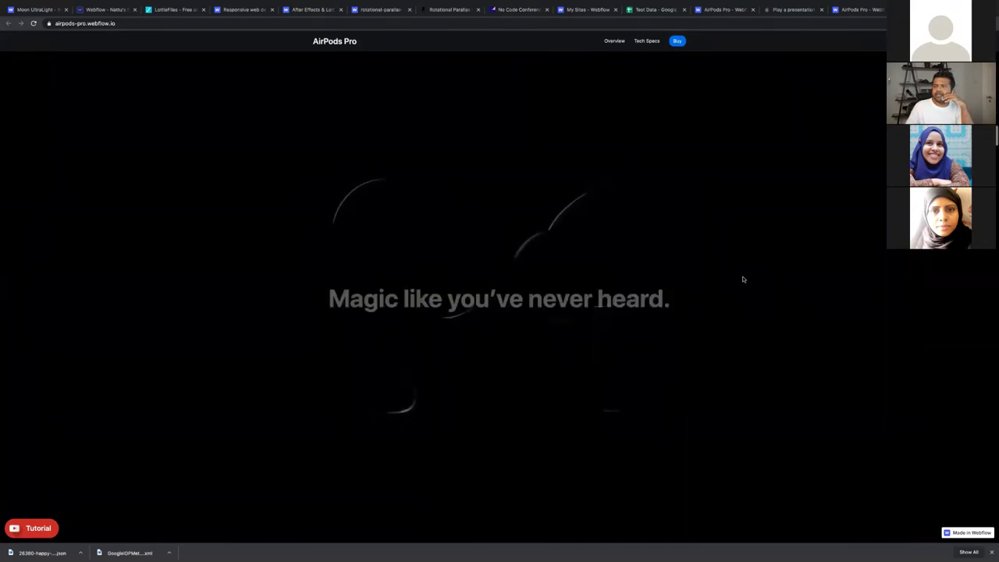
scroll(743, 279, "down", 5)
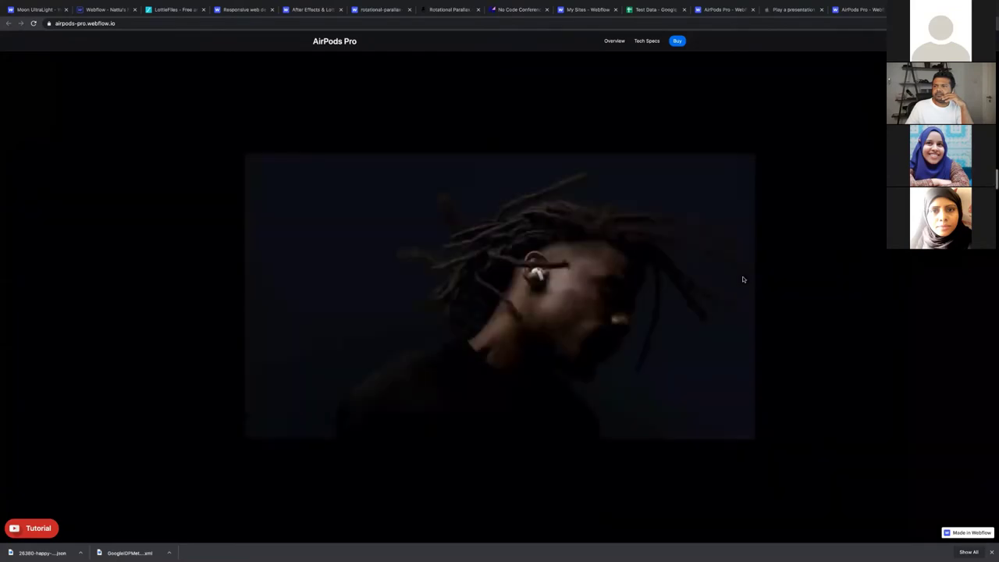
scroll(743, 279, "down", 4)
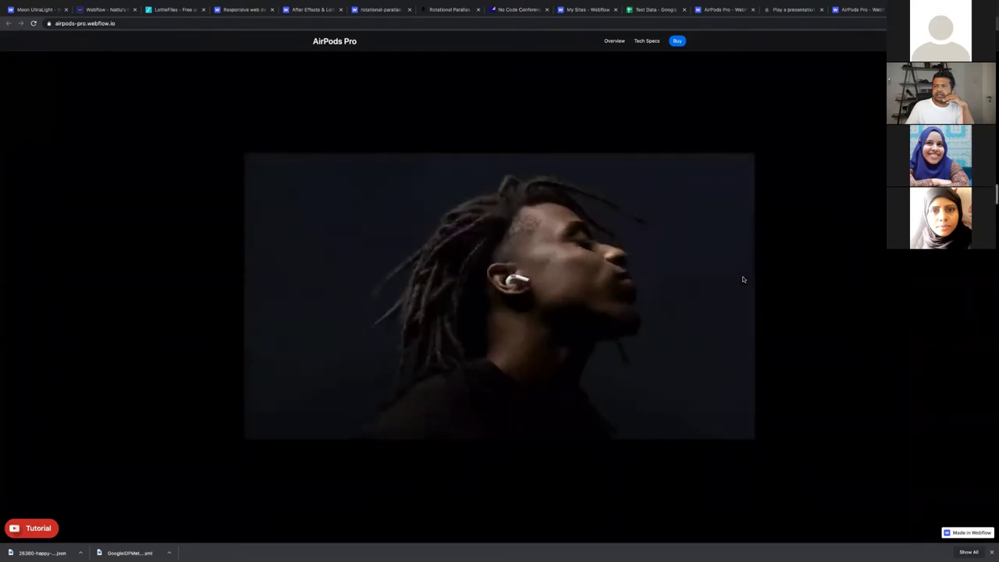
scroll(743, 279, "down", 2)
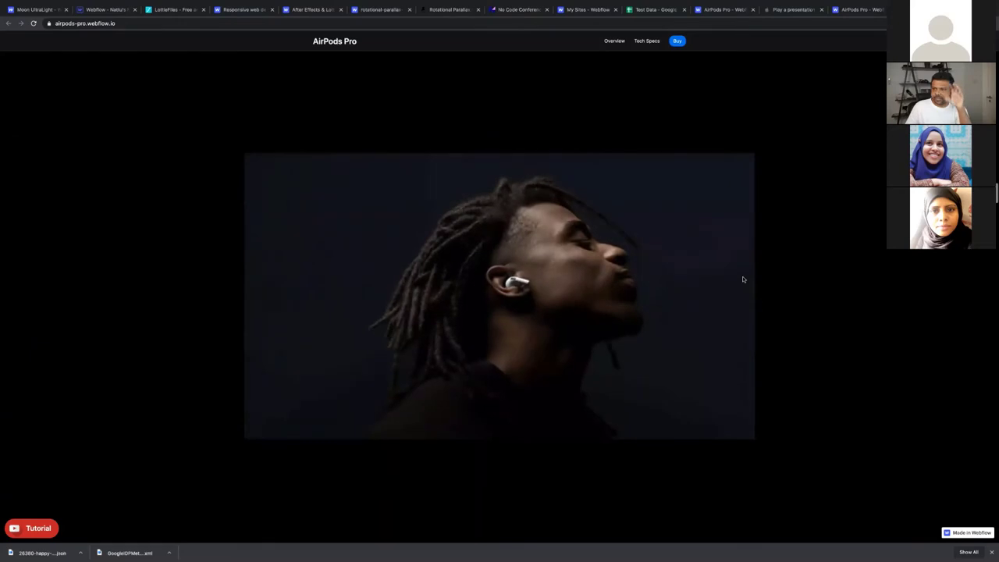
scroll(743, 279, "down", 2)
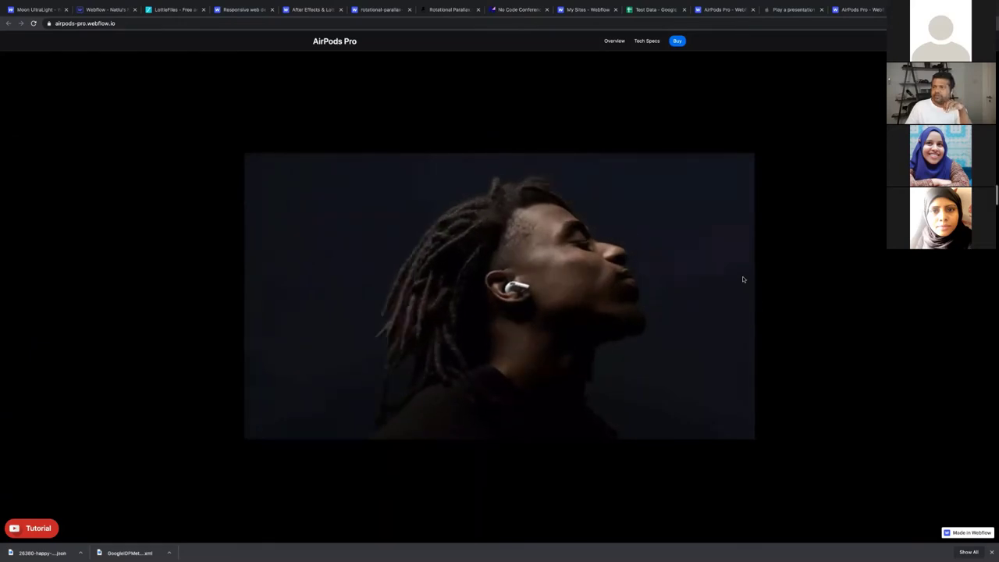
scroll(811, 267, "down", 5)
scroll(888, 254, "down", 3)
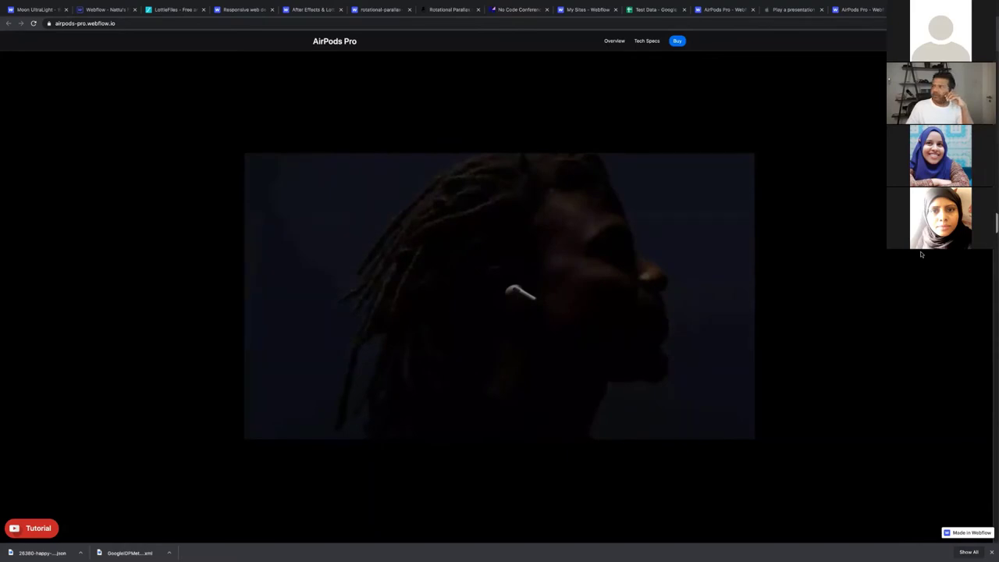
scroll(921, 254, "down", 10)
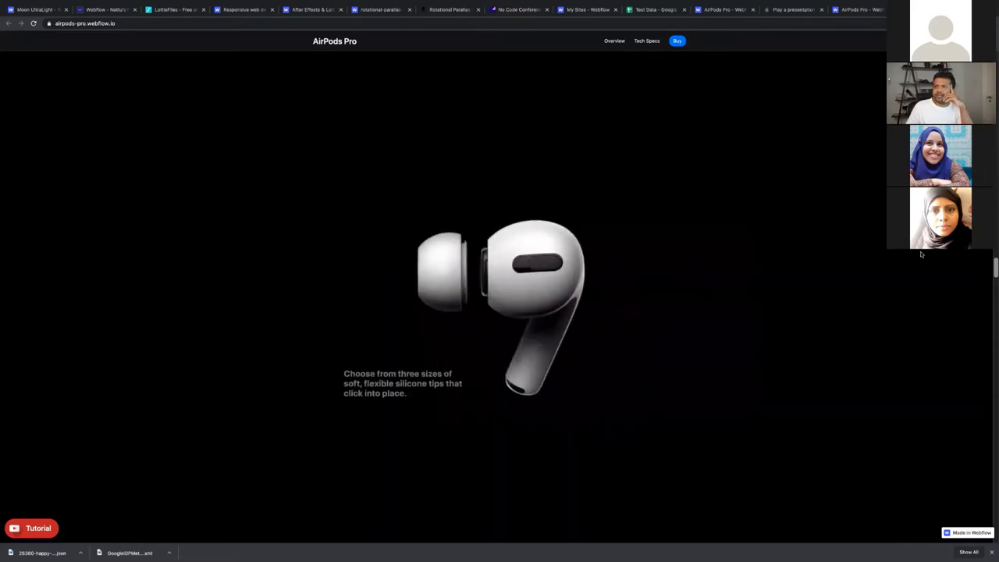
left_click_drag(361, 365, 435, 393)
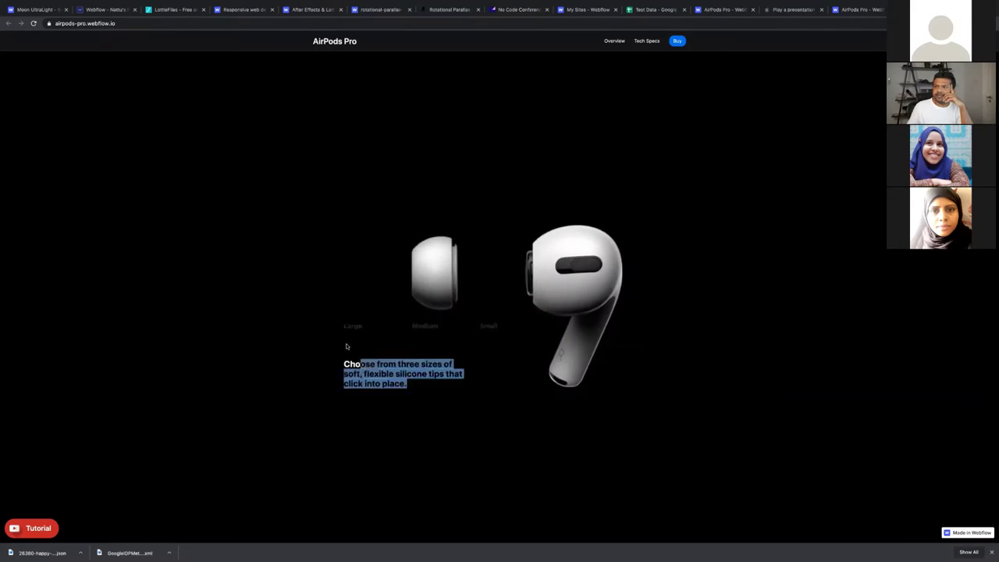
scroll(347, 346, "down", 8)
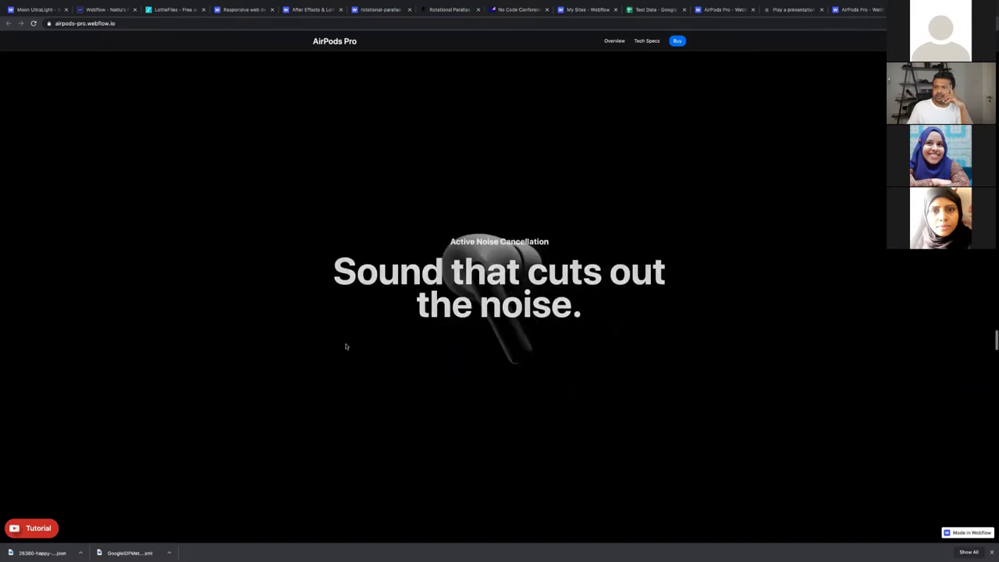
scroll(345, 346, "down", 10)
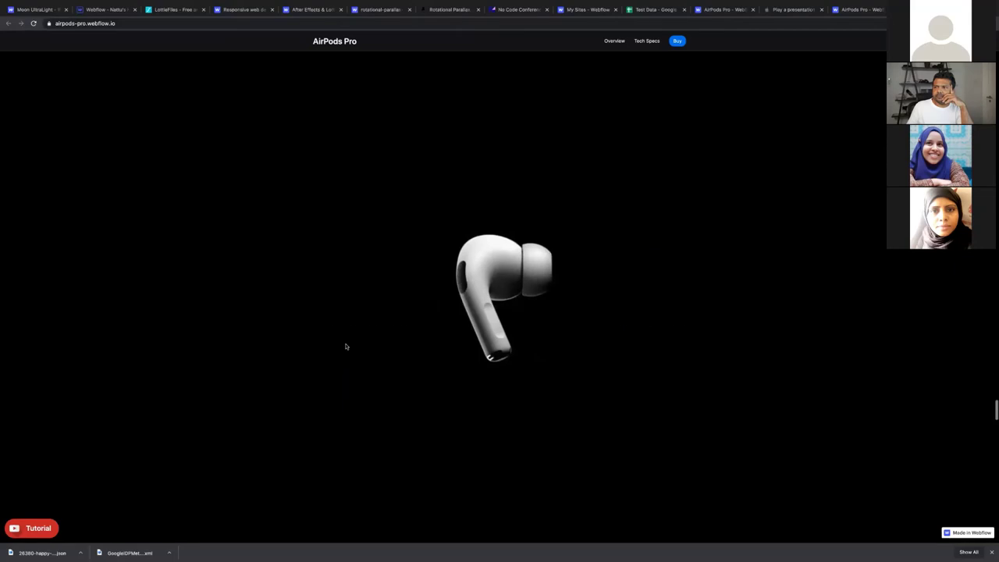
scroll(345, 346, "down", 10)
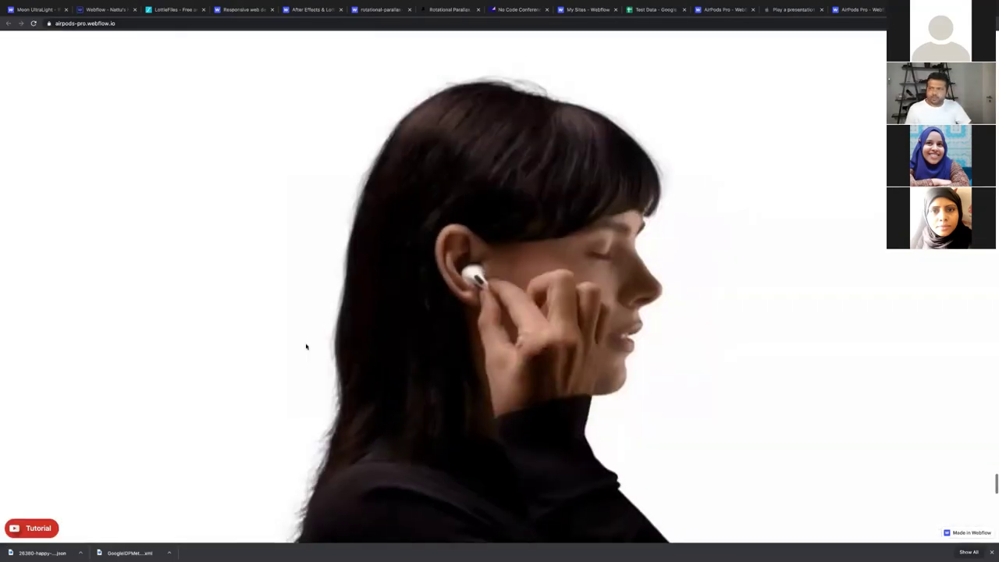
key("ctrl+w")
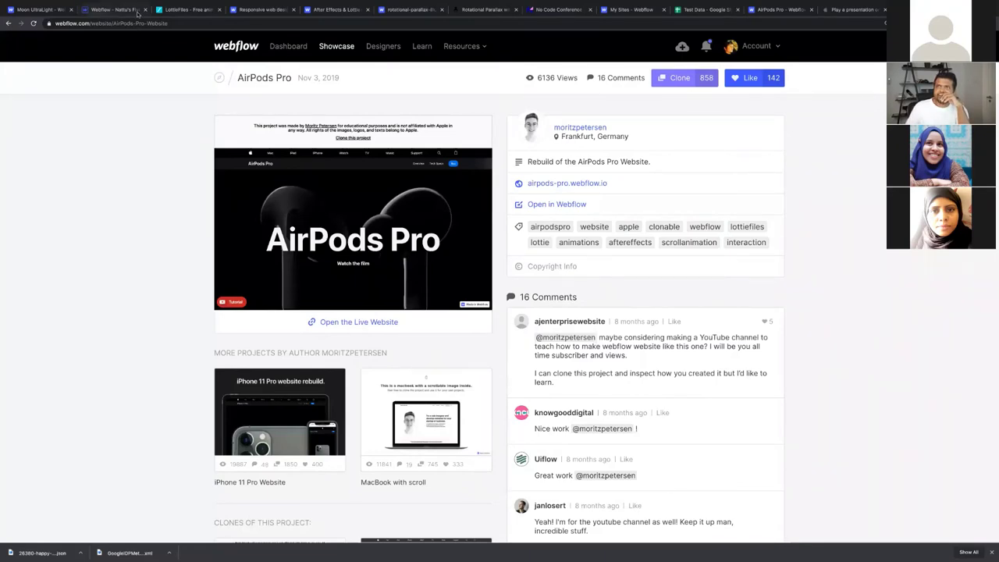
Step: Show the Webflow homepage and the Webflow 101 crash course page on Webflow University
left_click(262, 9)
mouse_move(261, 73)
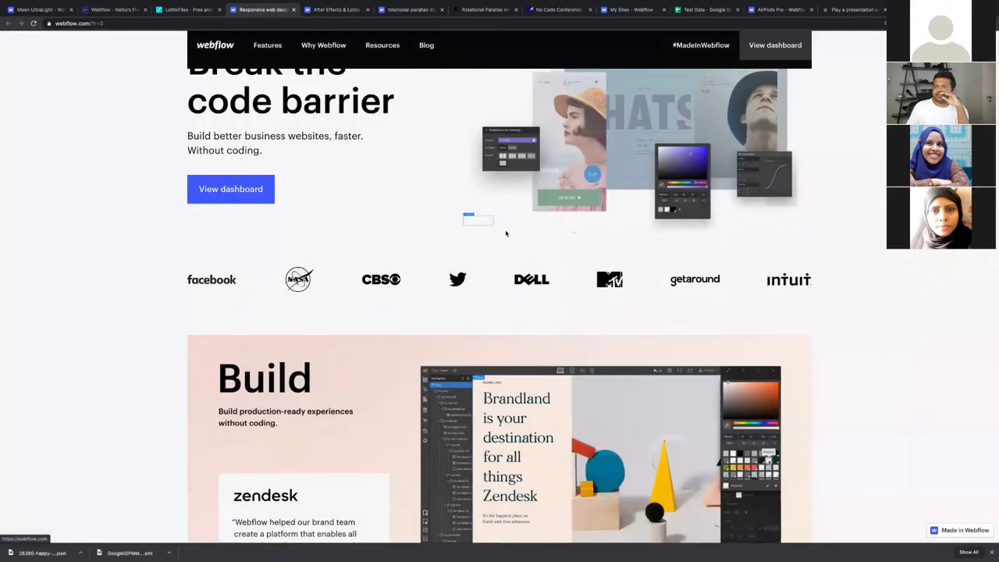
key("ctrl+Tab")
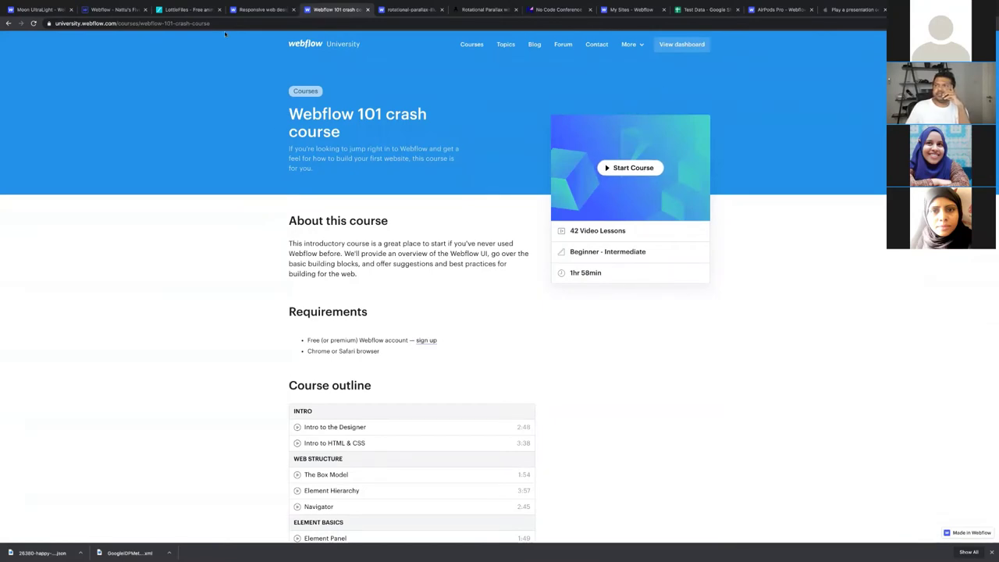
left_click(245, 10)
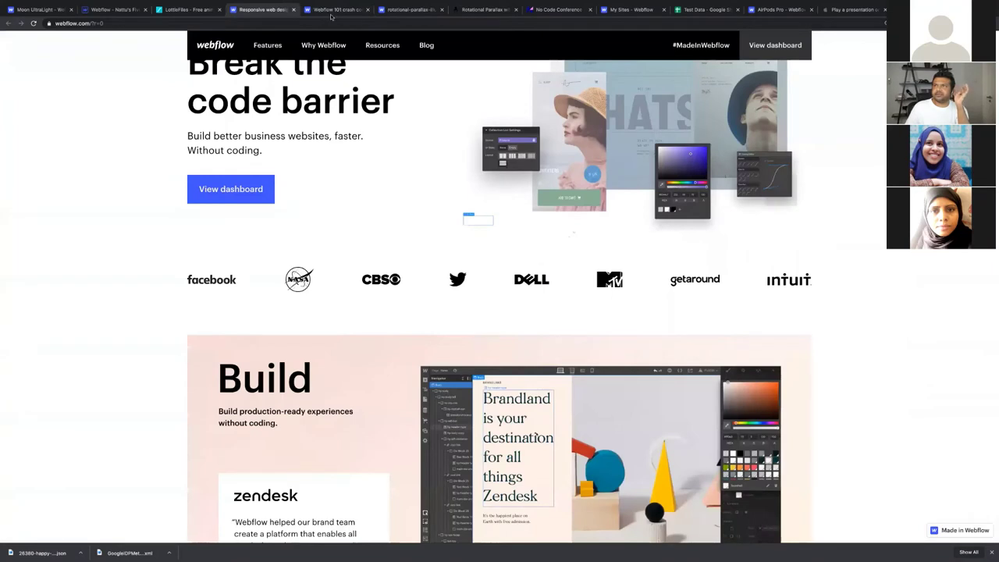
left_click(331, 14)
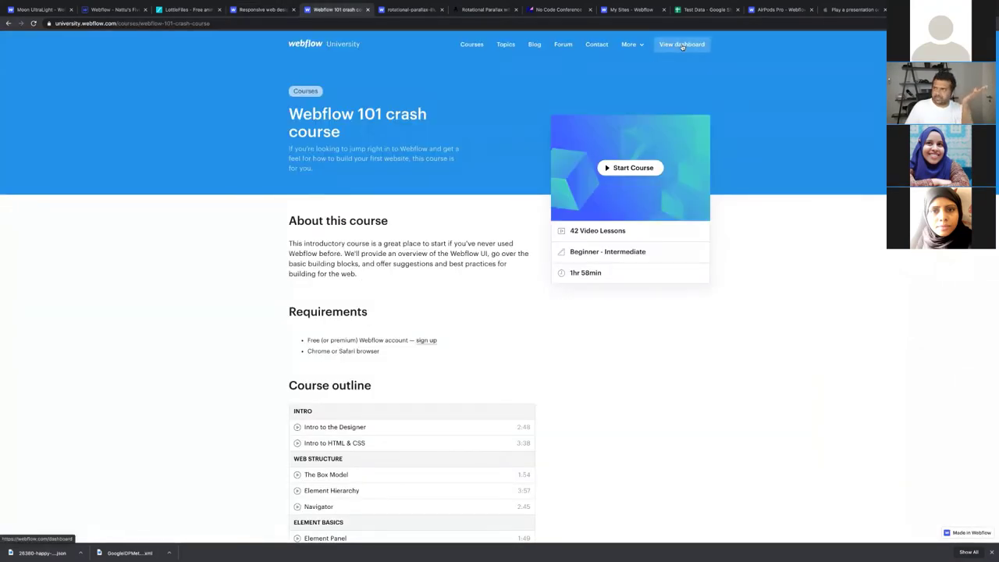
Step: Return to the No-Code Rocks project in the Designer and open the custom domain setup from its publishing options
left_click(52, 12)
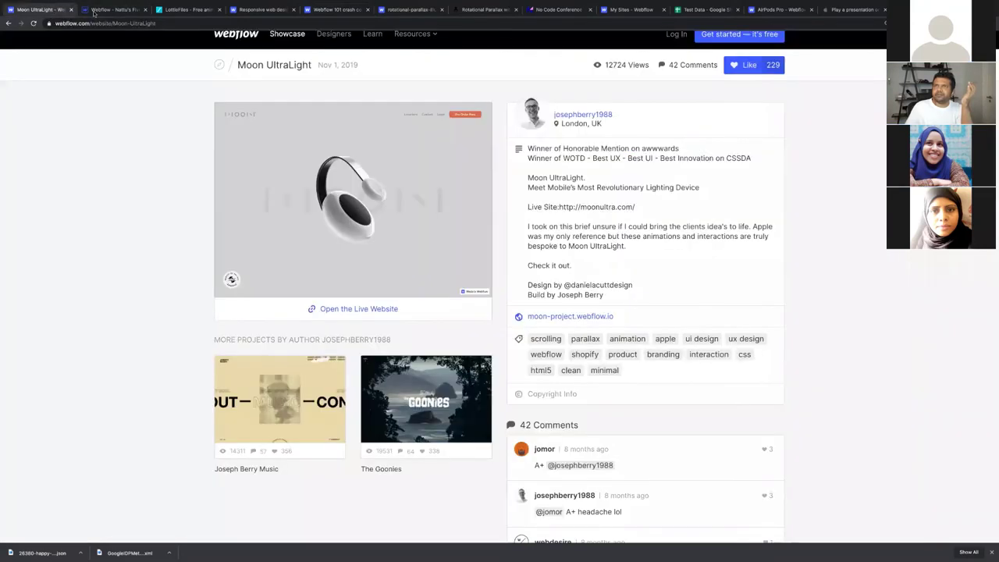
key("ctrl+Tab")
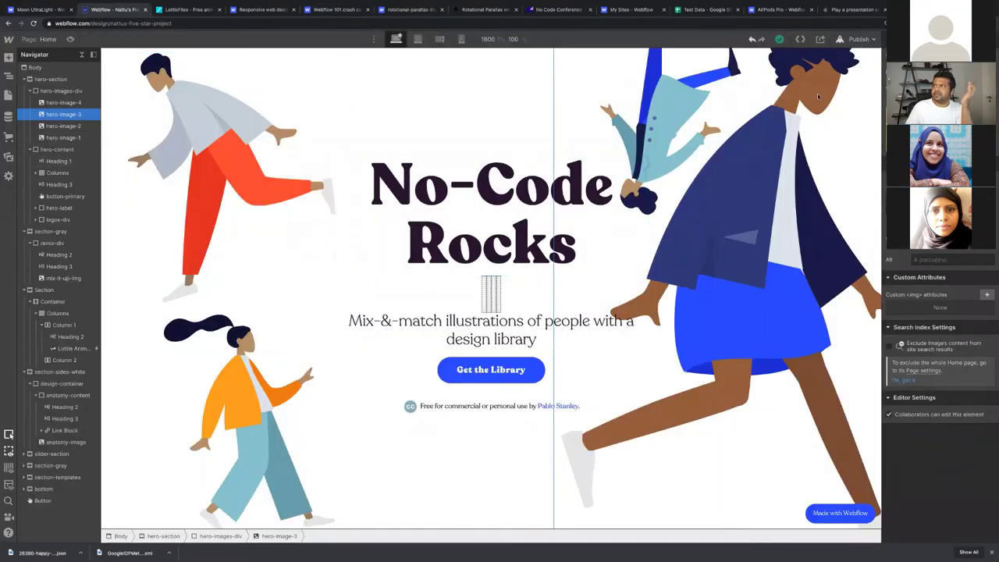
left_click(864, 39)
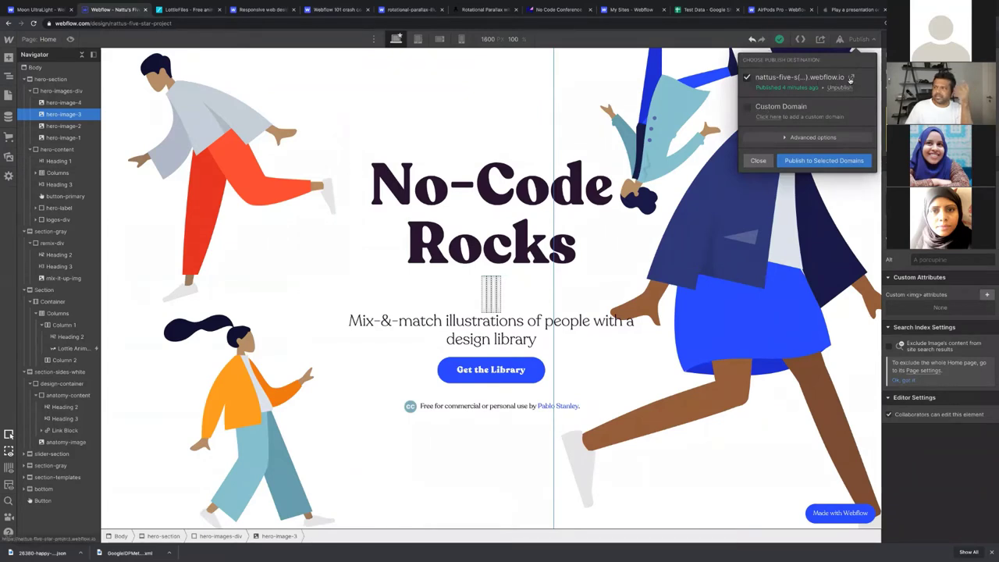
left_click(771, 117)
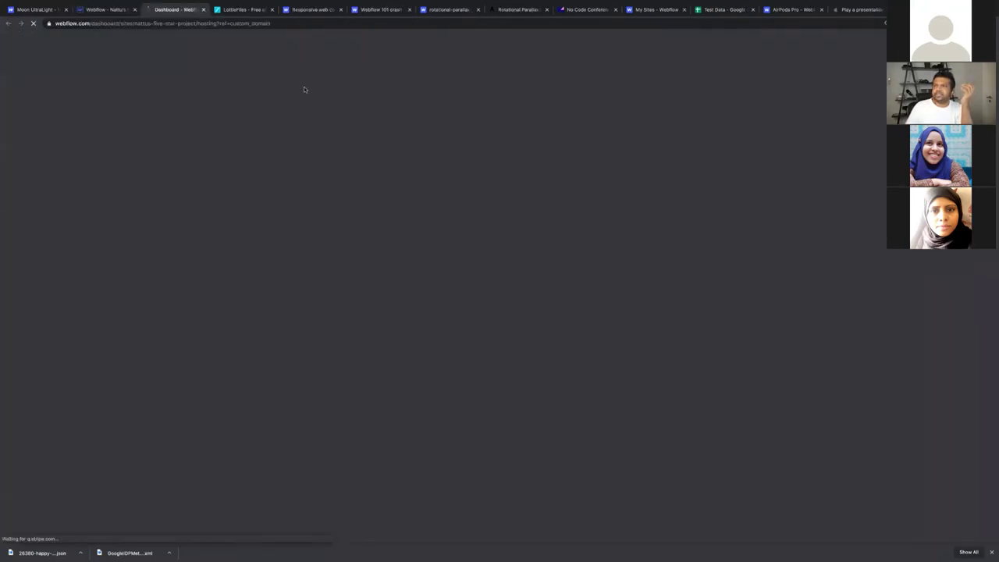
Step: Examine the annually billed website plans on the project's hosting page, highlighting part of the CMS plan's price
scroll(336, 204, "down", 2)
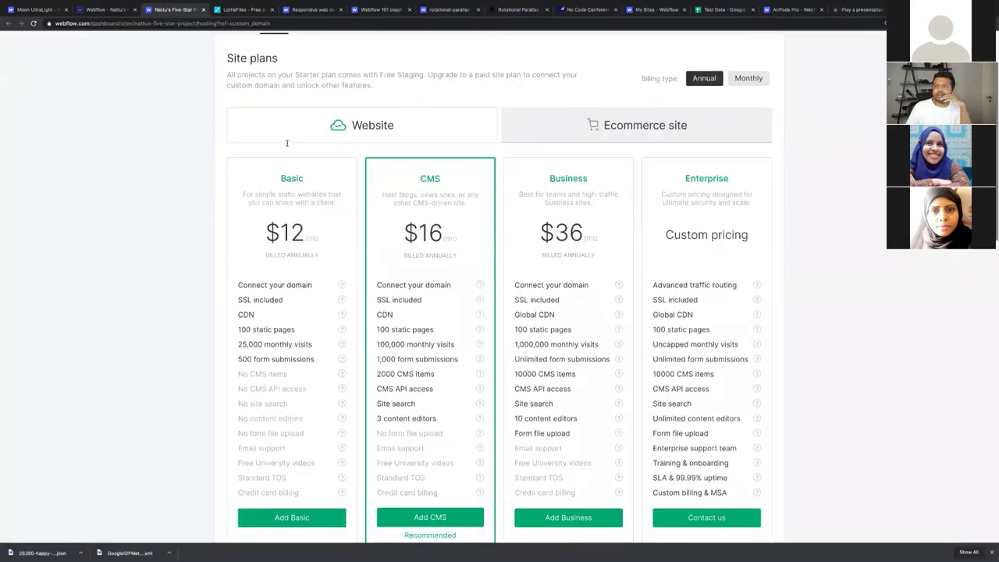
scroll(307, 304, "down", 2)
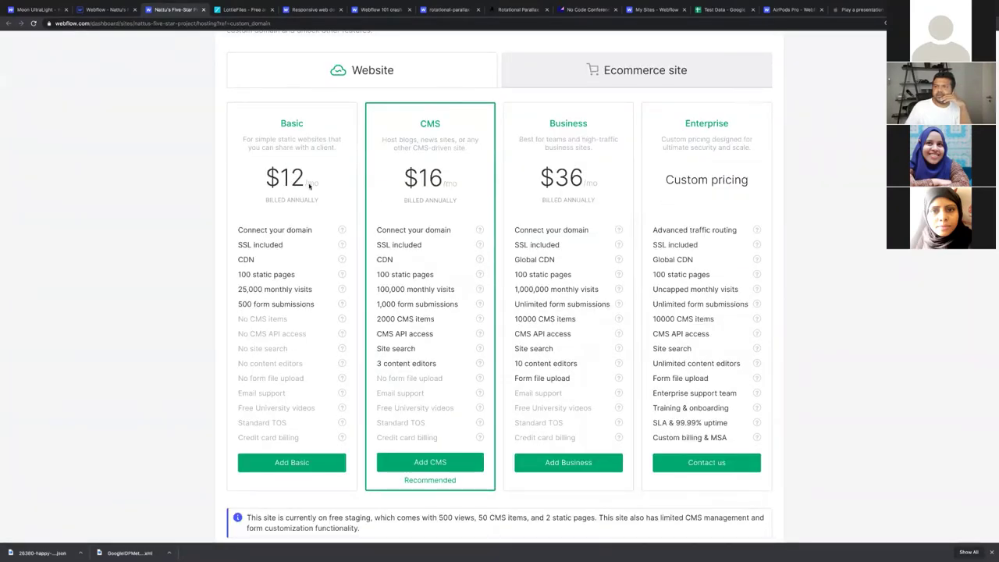
left_click_drag(429, 178, 444, 180)
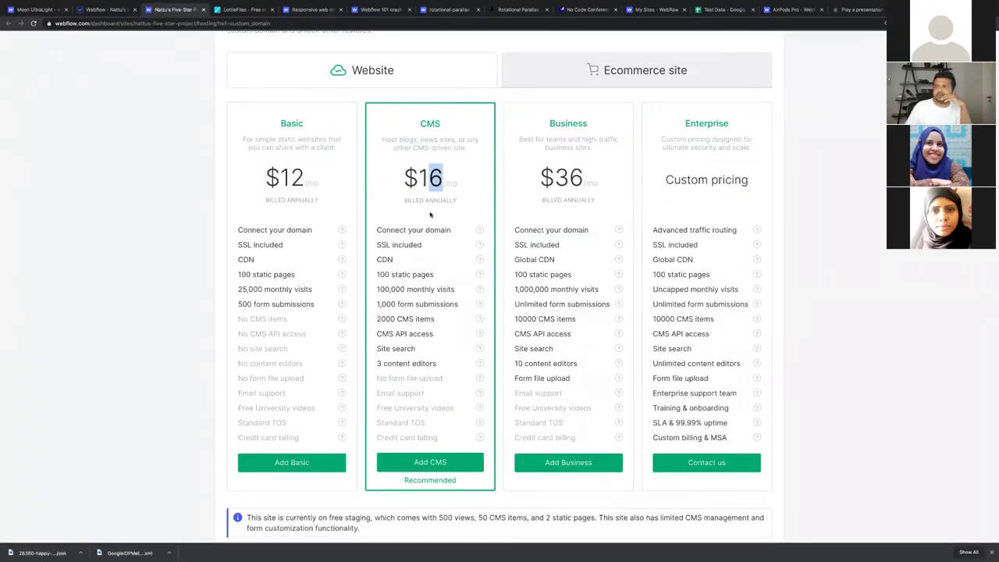
Step: Review the website hosting plan features, close the hosting page and dismiss the Designer's publishing options
left_click(367, 167)
scroll(368, 168, "down", 1)
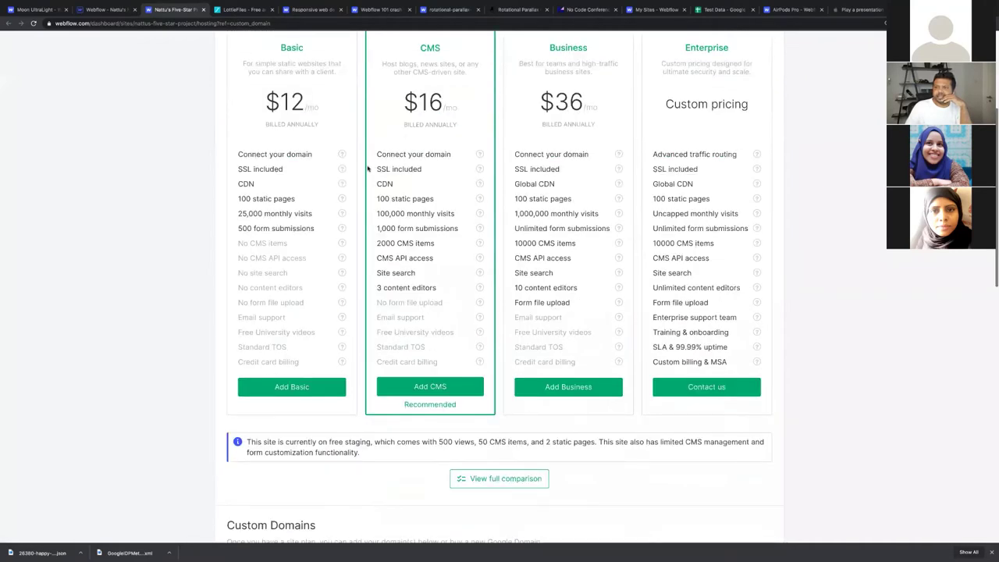
scroll(368, 168, "up", 1)
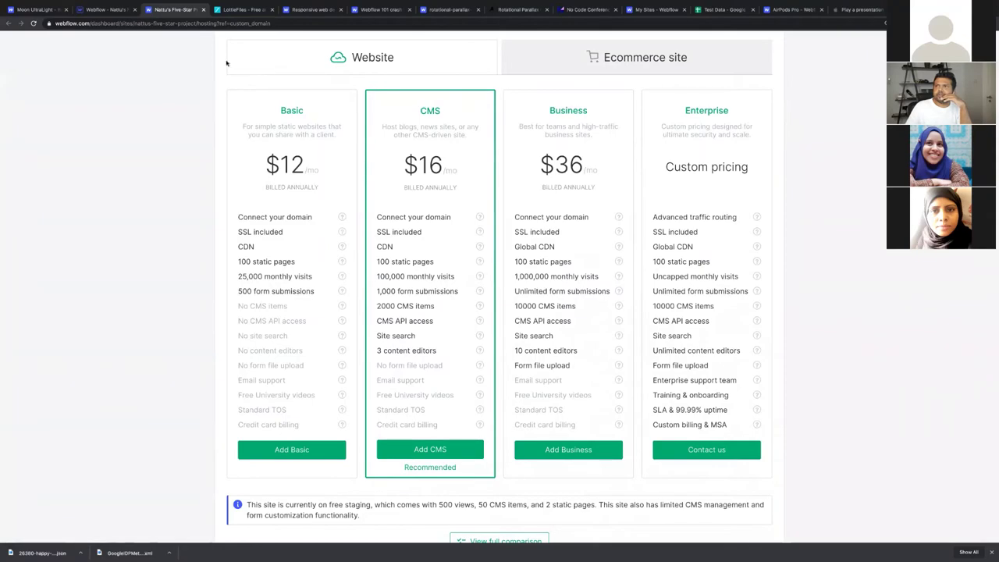
left_click(204, 9)
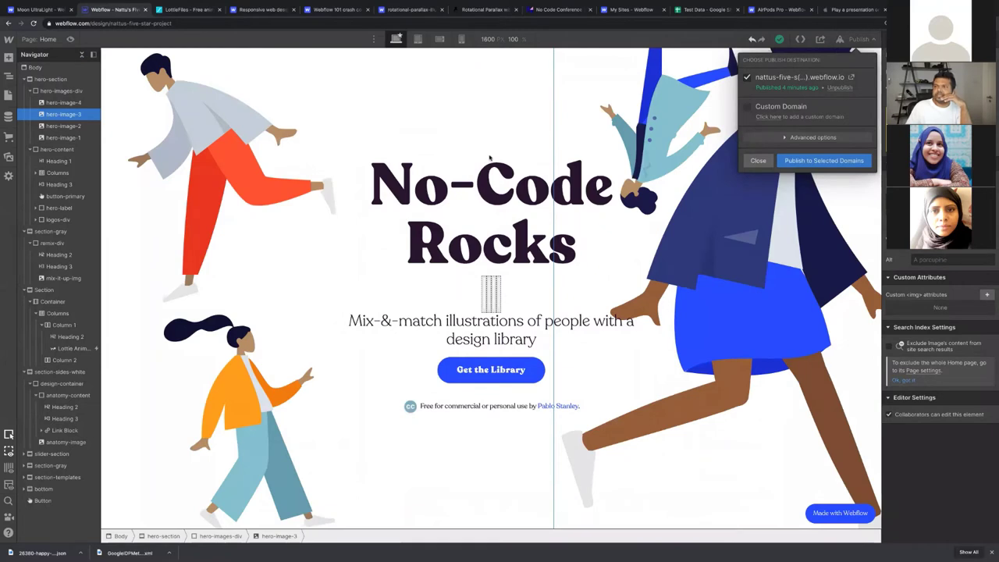
key("Escape")
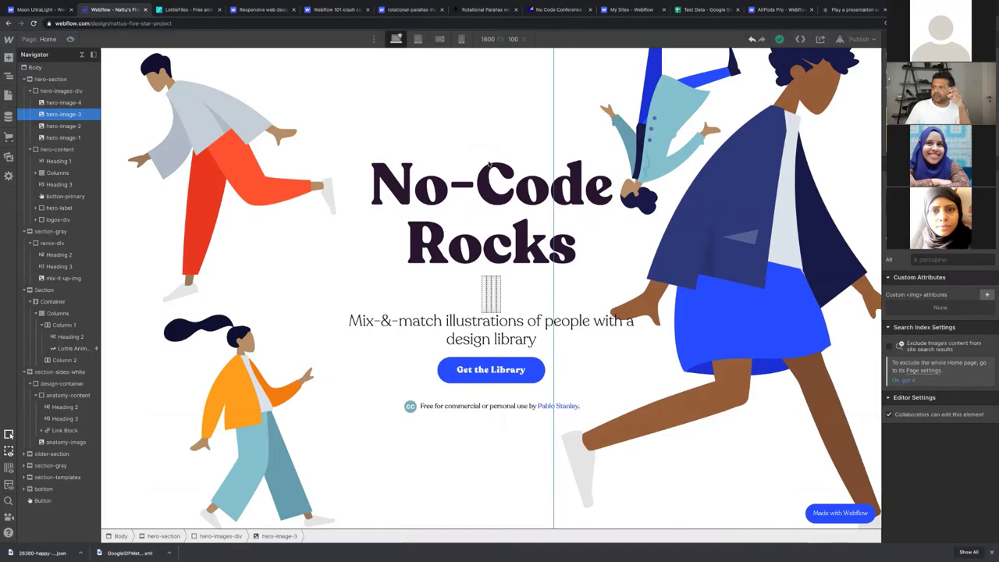
Step: Look through the No-Code Rocks page down to the illustrations slider, selecting the InVision Studio label and its anatomy-content block
scroll(490, 163, "down", 1)
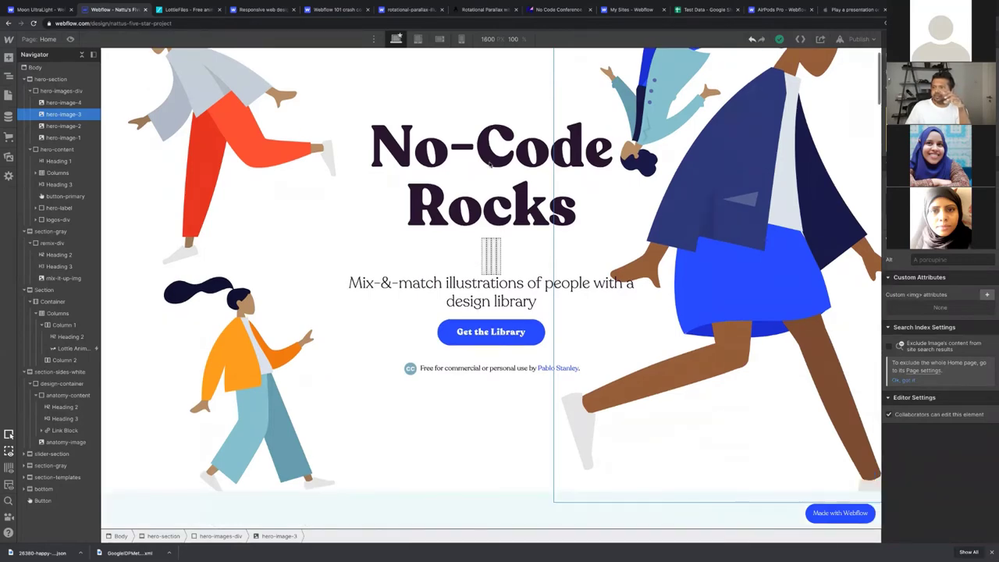
scroll(490, 164, "down", 10)
scroll(490, 164, "down", 1)
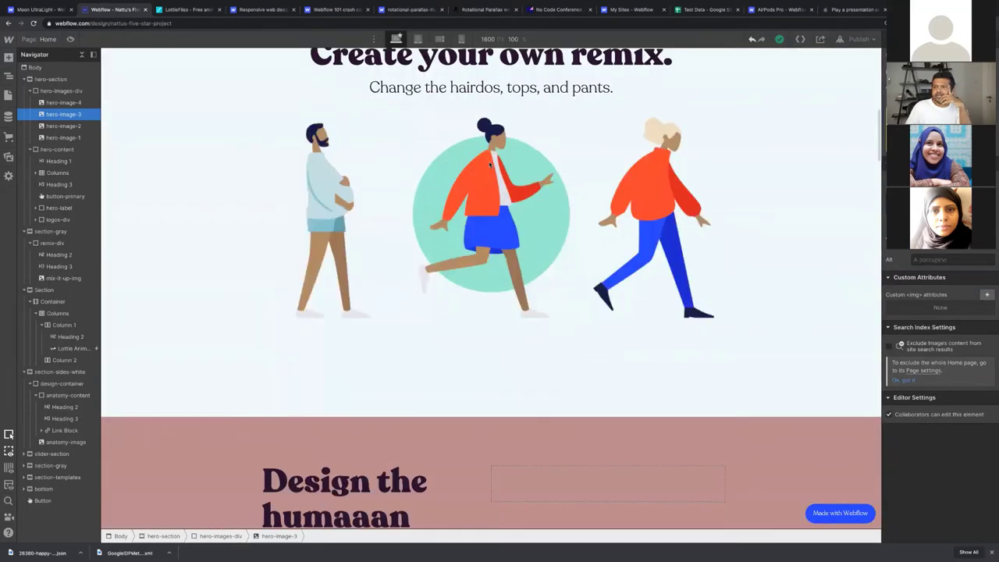
scroll(490, 164, "down", 8)
scroll(490, 164, "down", 10)
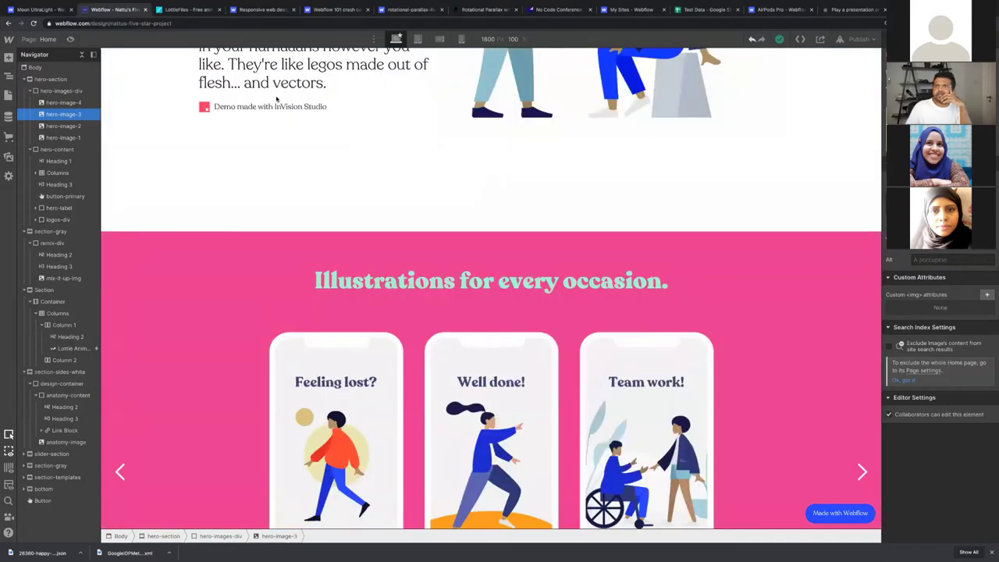
left_click(308, 107)
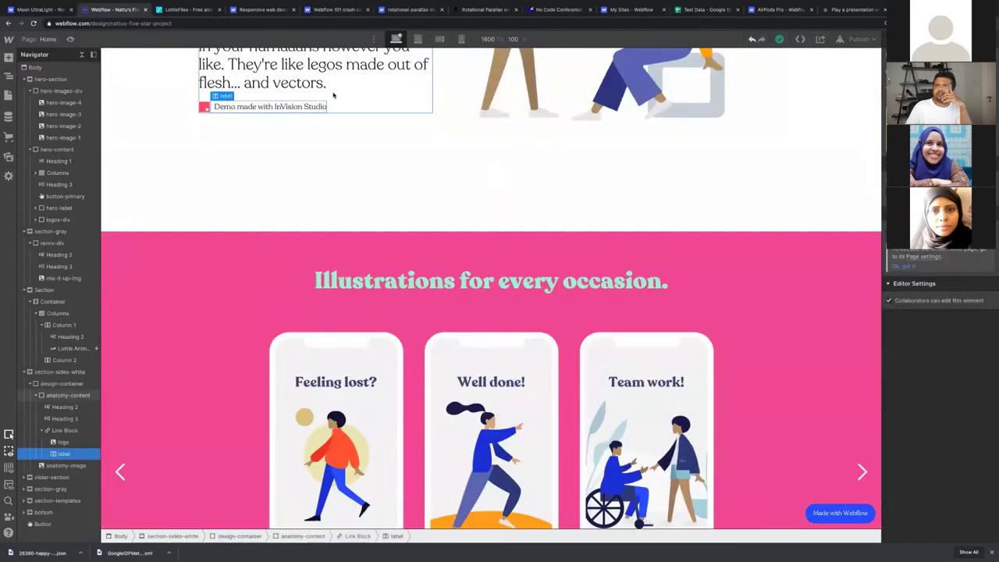
left_click(333, 95)
scroll(312, 78, "up", 2)
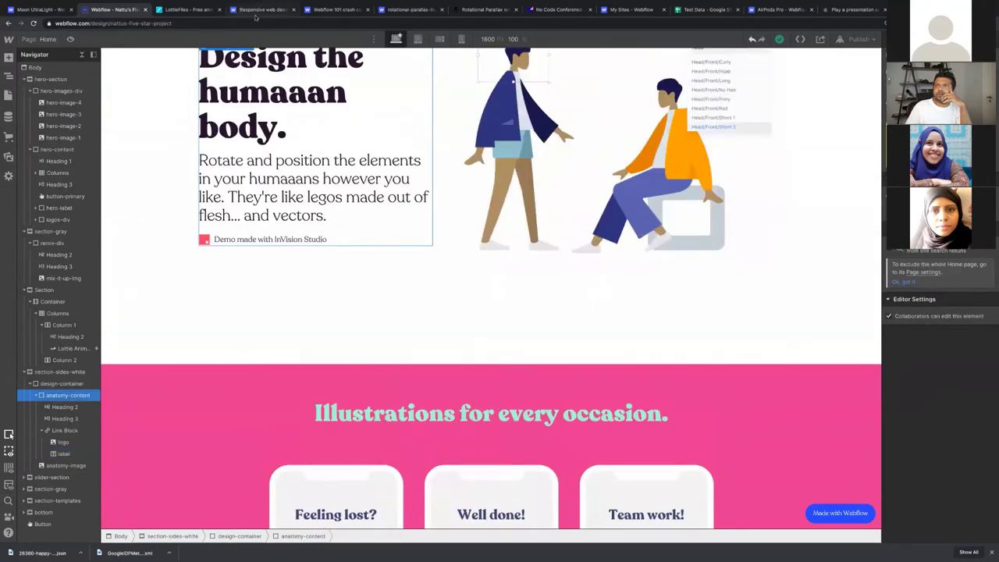
Step: Show the Build section of the Webflow homepage
left_click(241, 13)
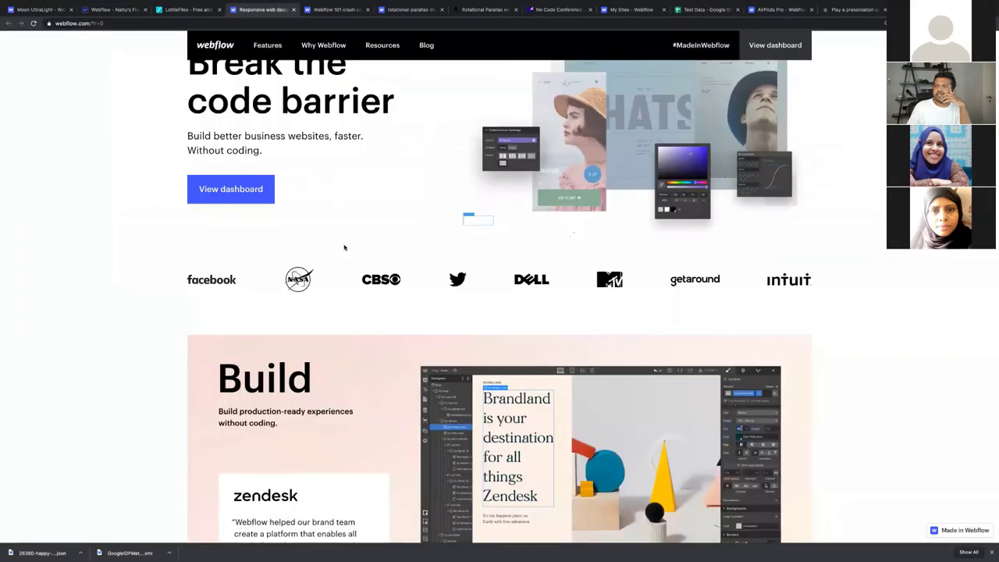
scroll(839, 259, "down", 5)
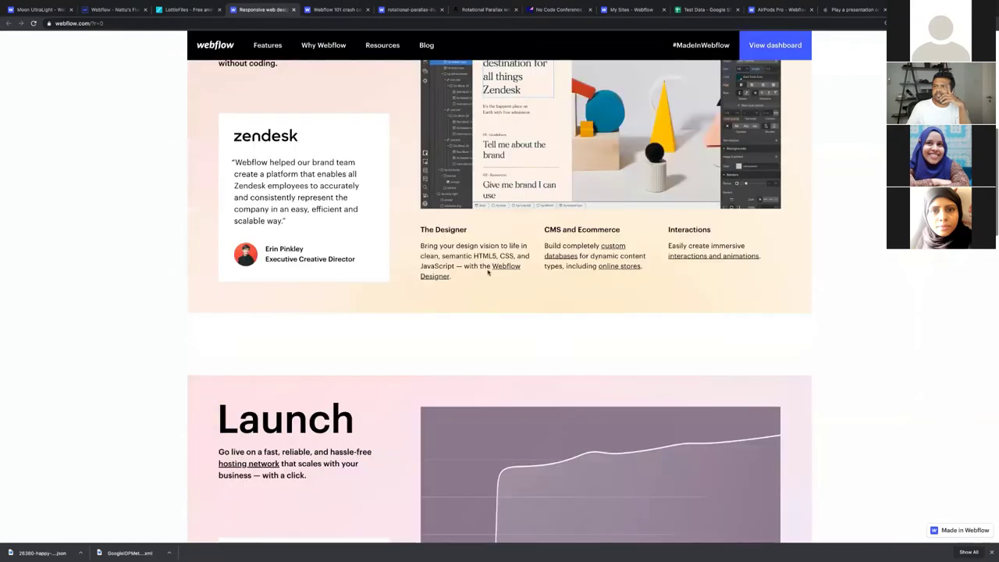
scroll(813, 250, "up", 1)
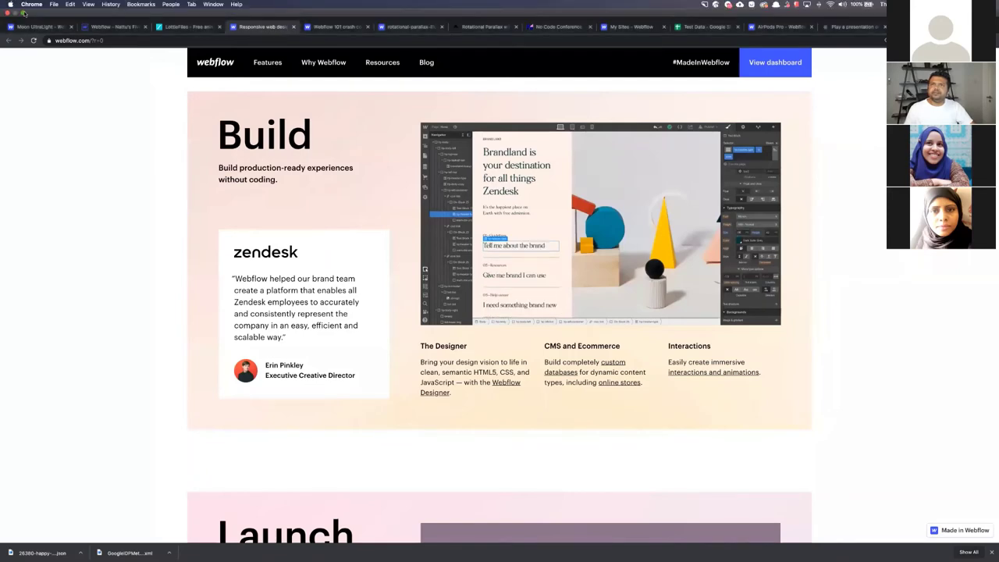
Step: Take the browser out of full screen, enlarge its window, and switch to Keynote to show the Build Mobile Apps slide
key("ctrl+super+f")
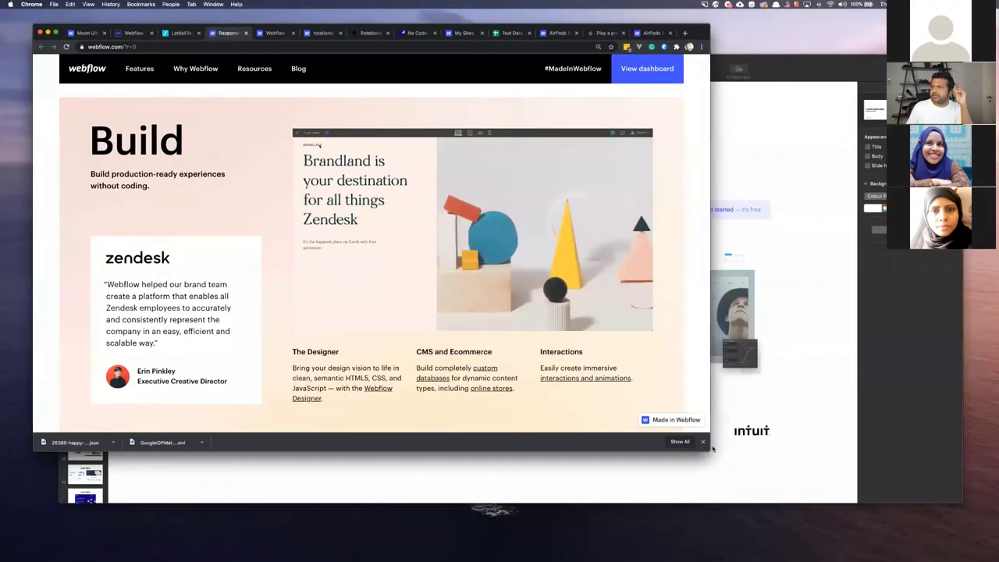
left_click_drag(709, 451, 796, 520)
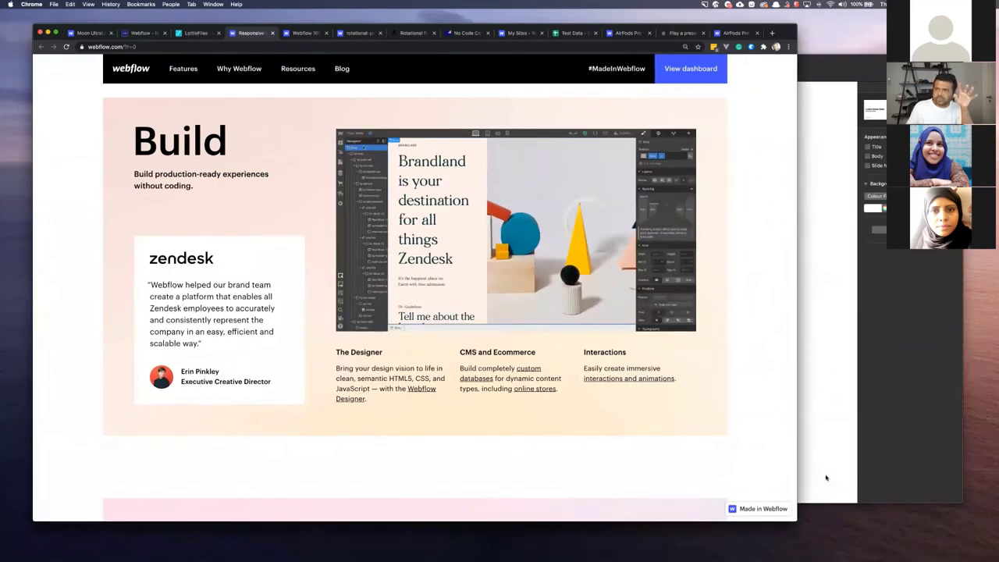
key("super+Tab")
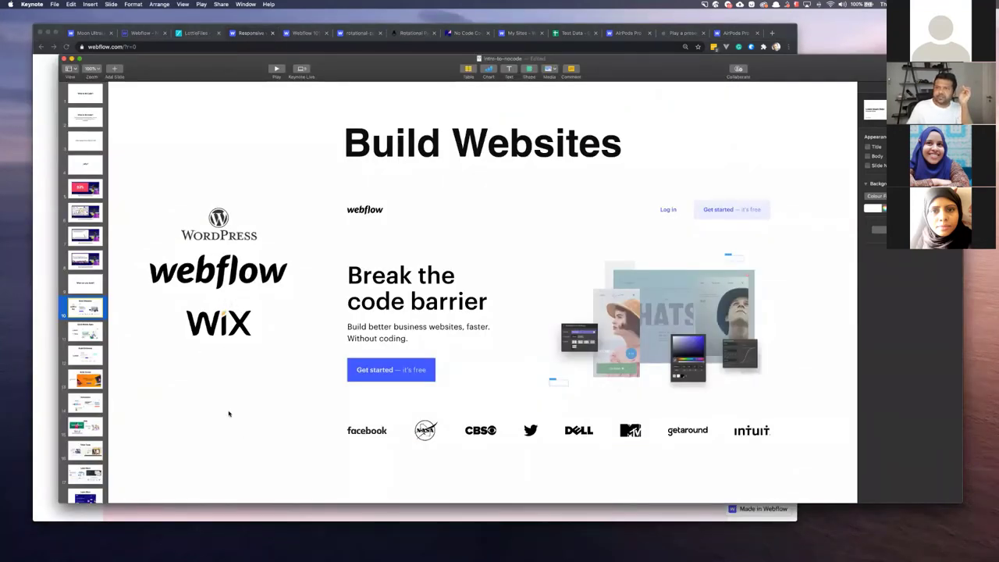
left_click(85, 331)
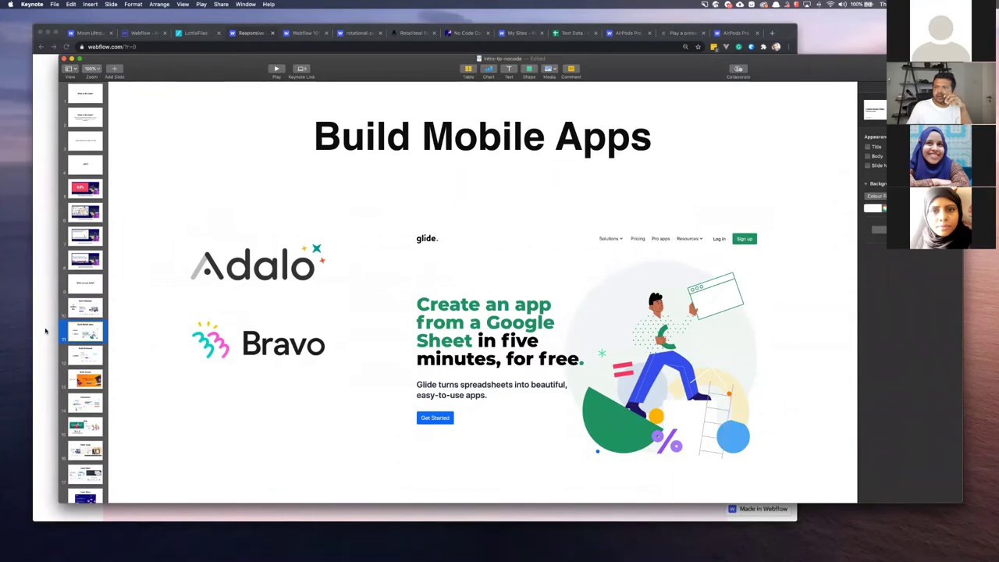
Step: Return to Chrome, search Google for "glide apps" in a new tab and open the Glide website
left_click(45, 331)
key("super+t")
type("g")
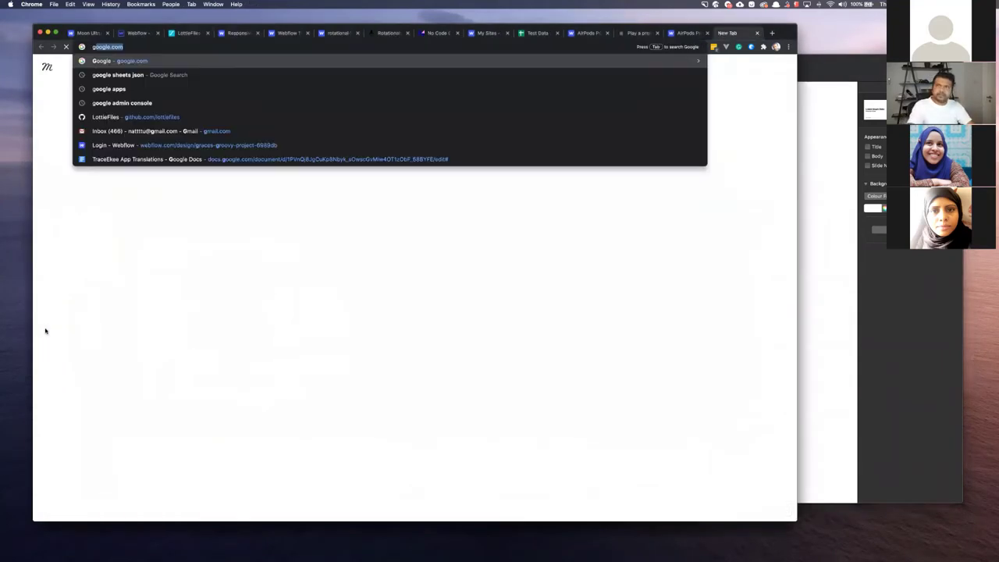
type("lide")
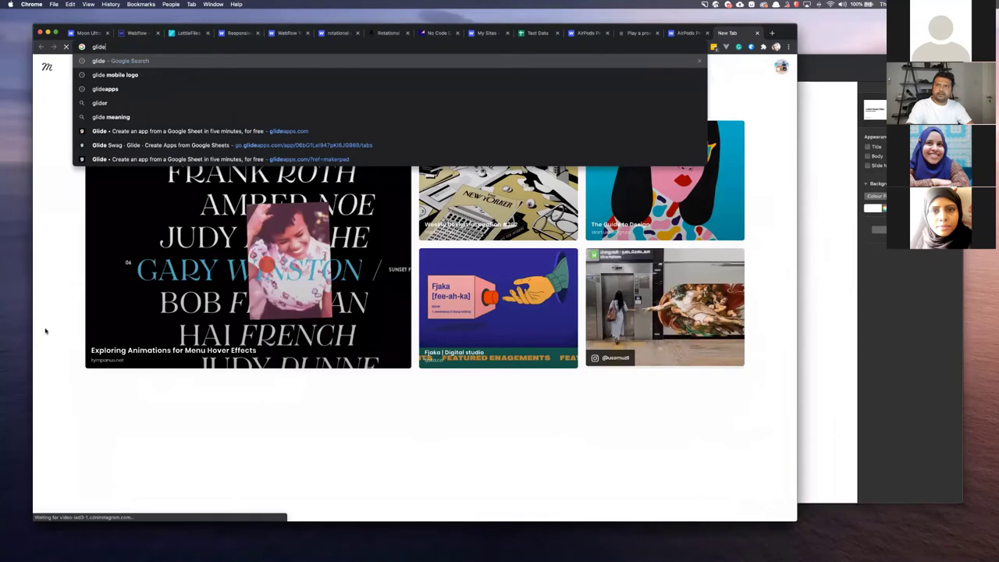
type(" apps")
key("Return")
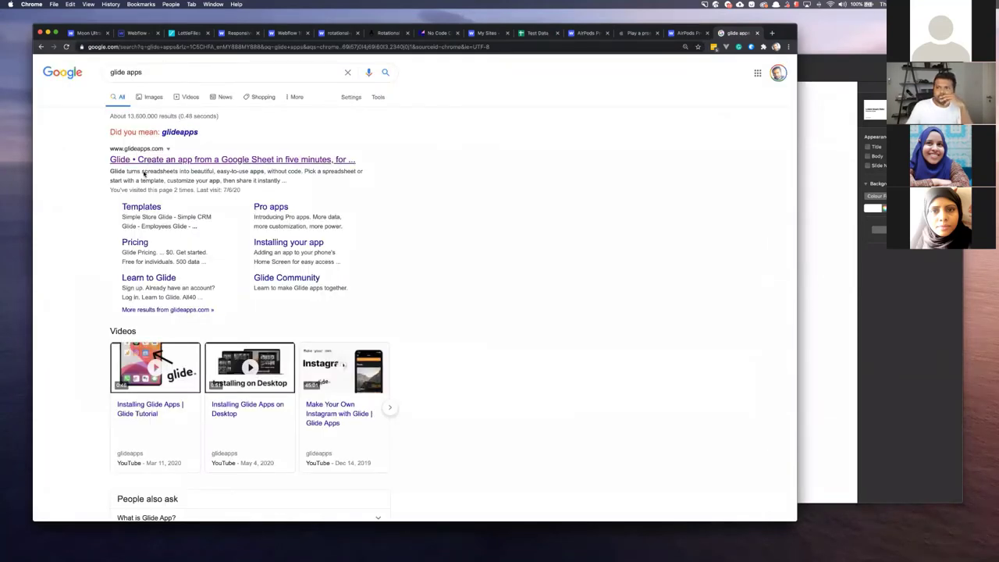
left_click(143, 173)
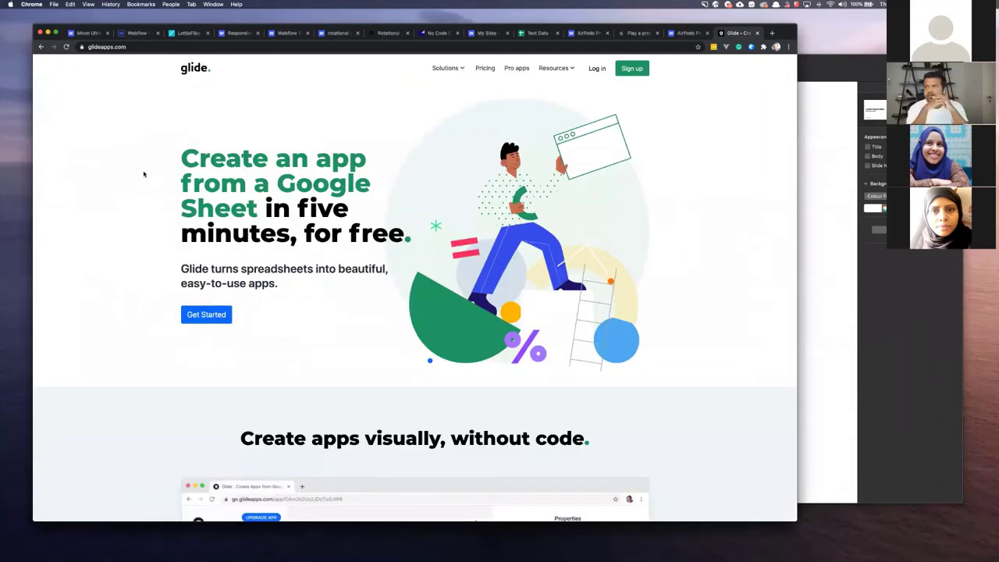
Step: View the visual app builder preview on the Glide homepage and open the Glide Swag app from the Glide dashboard
scroll(143, 173, "down", 4)
scroll(143, 174, "down", 1)
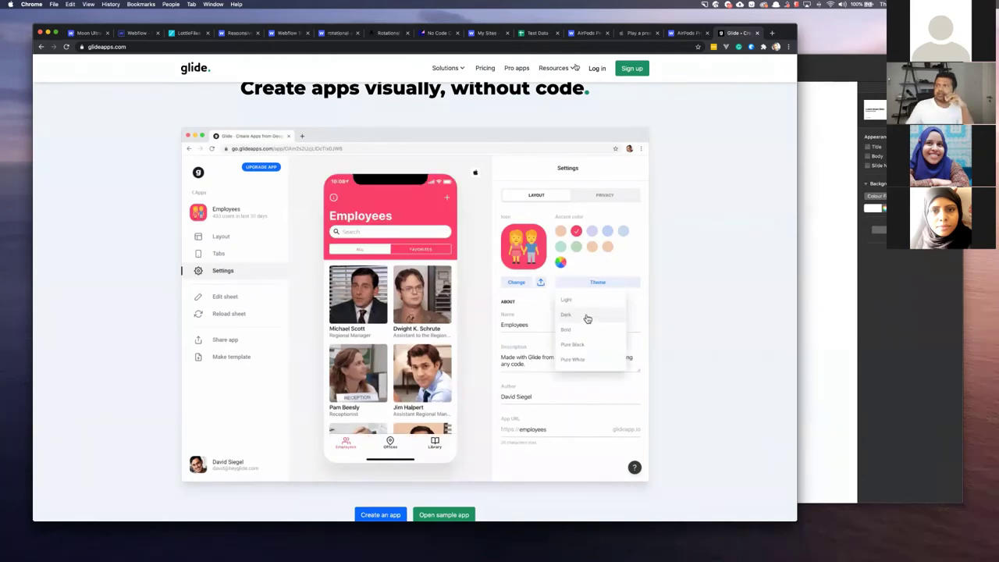
left_click(538, 160)
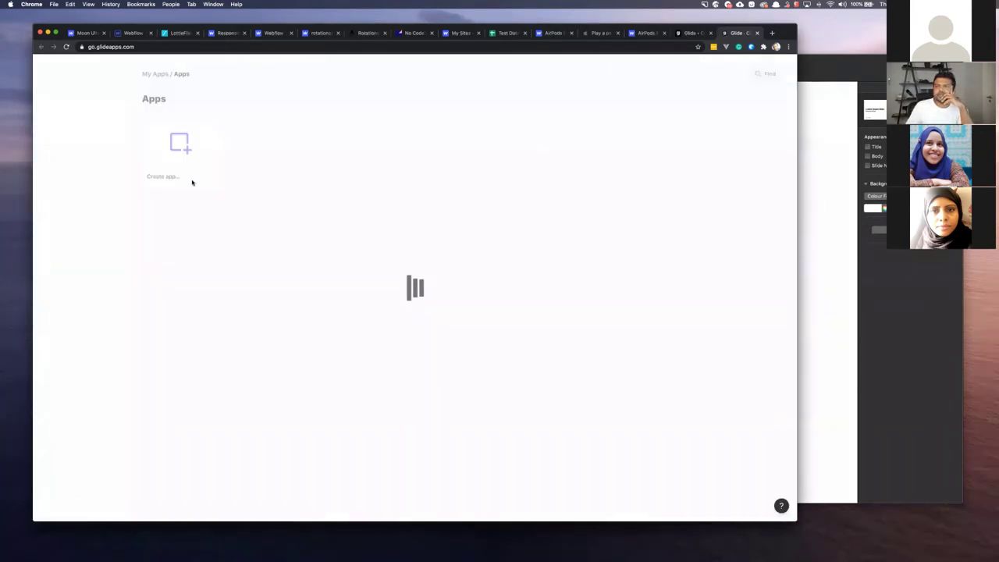
mouse_move(192, 183)
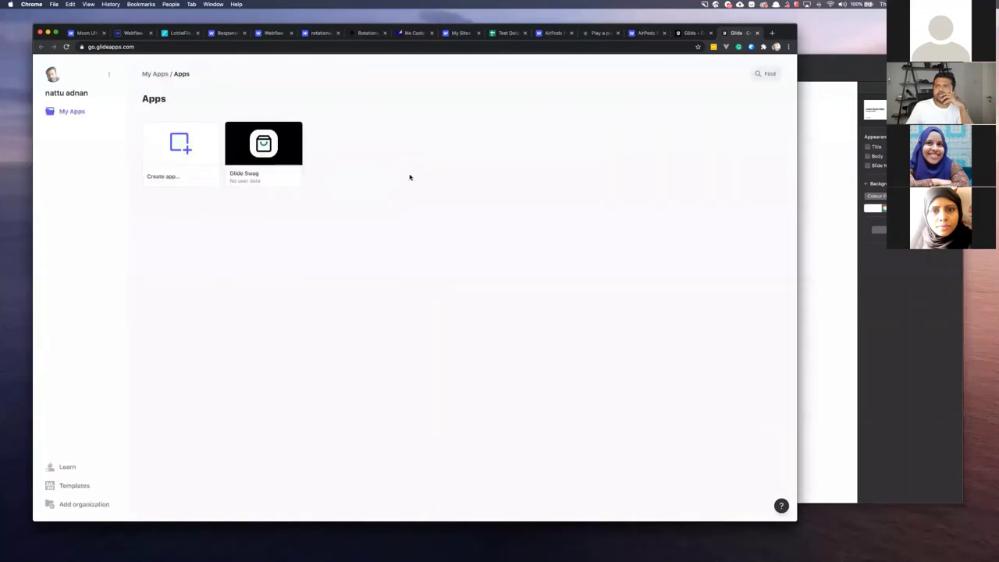
left_click(263, 143)
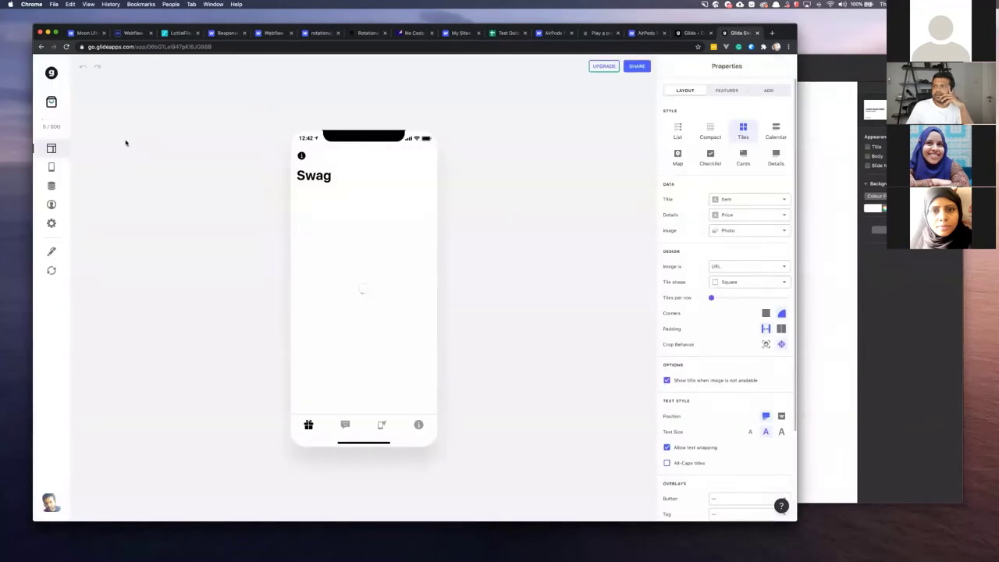
Step: Add a new tab to the Glide Swag app, browse its available icons and select it in the phone preview
left_click(51, 166)
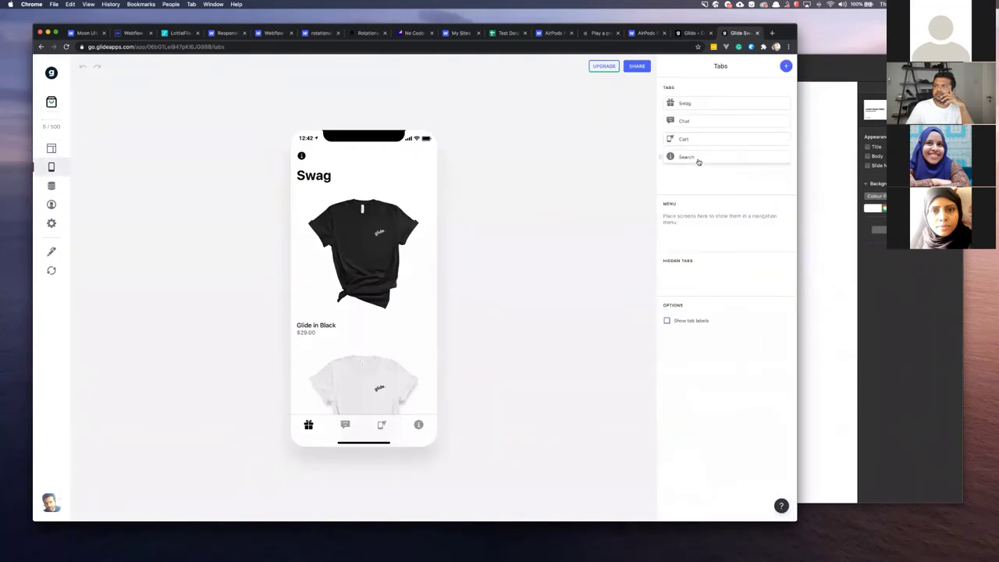
left_click(783, 79)
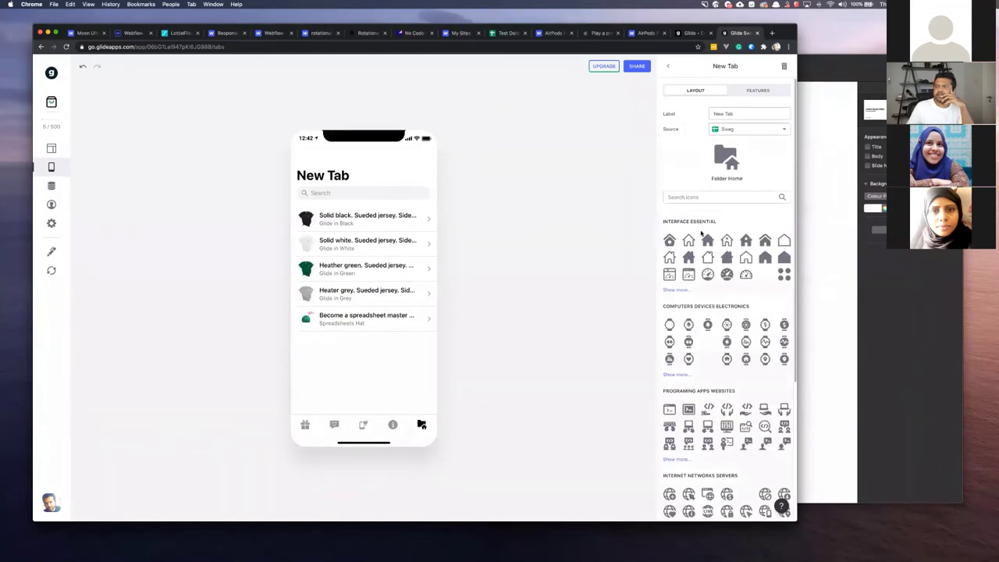
scroll(700, 234, "down", 5)
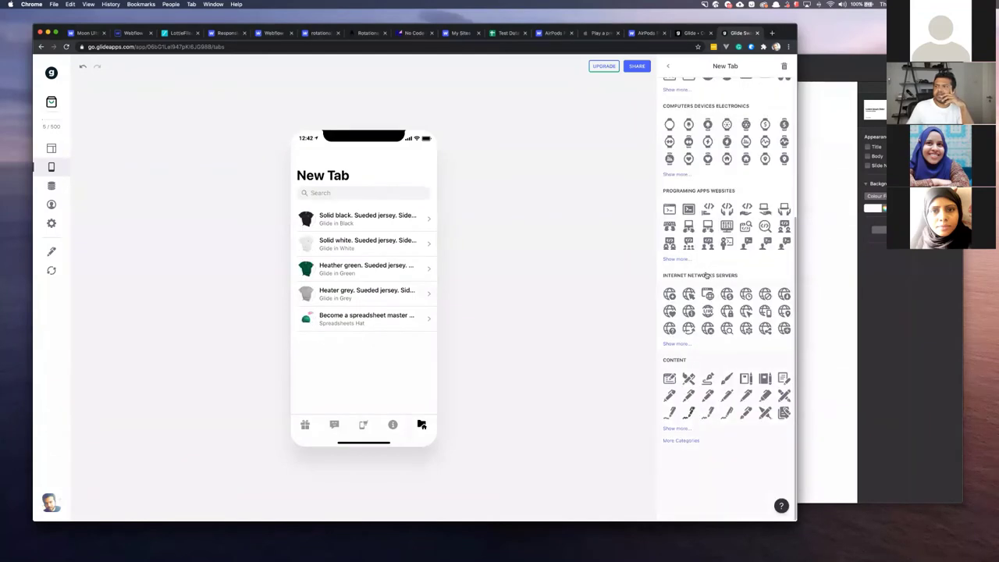
left_click(421, 426)
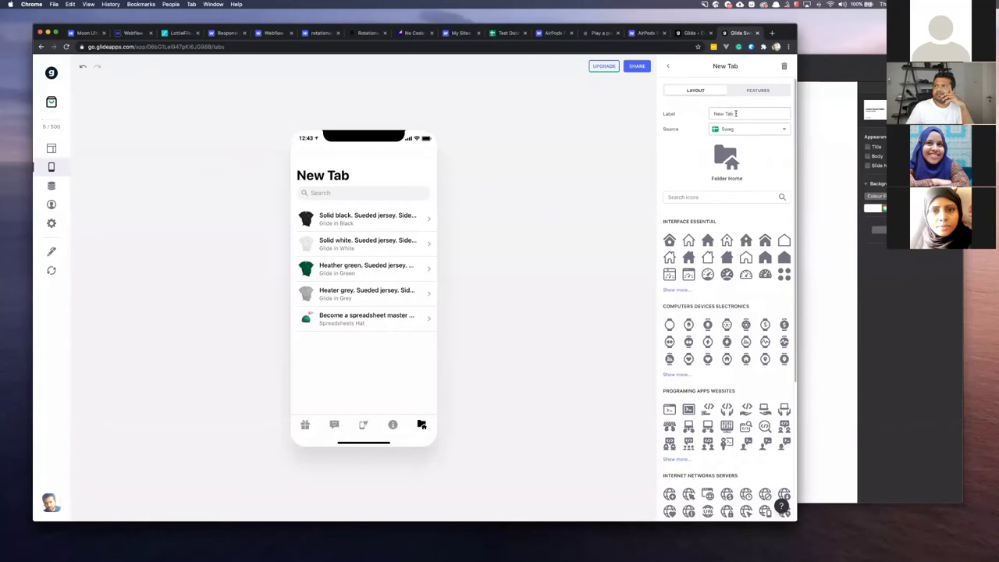
Step: Give the new tab the Gauge Dashboard 1 Alternate icon and label it "Dashboard"
left_click(707, 274)
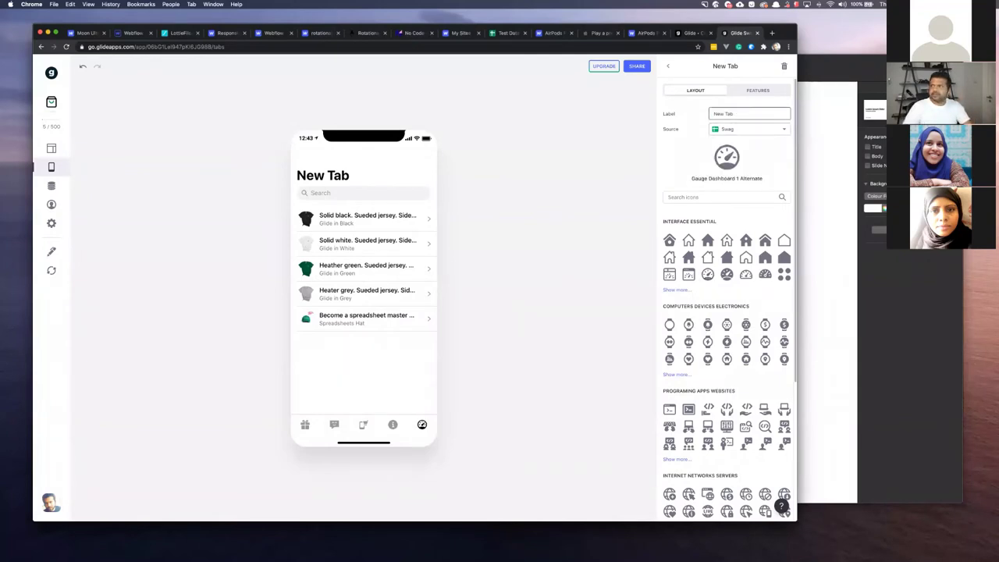
key("super+a")
type("Dashboard")
key("Tab")
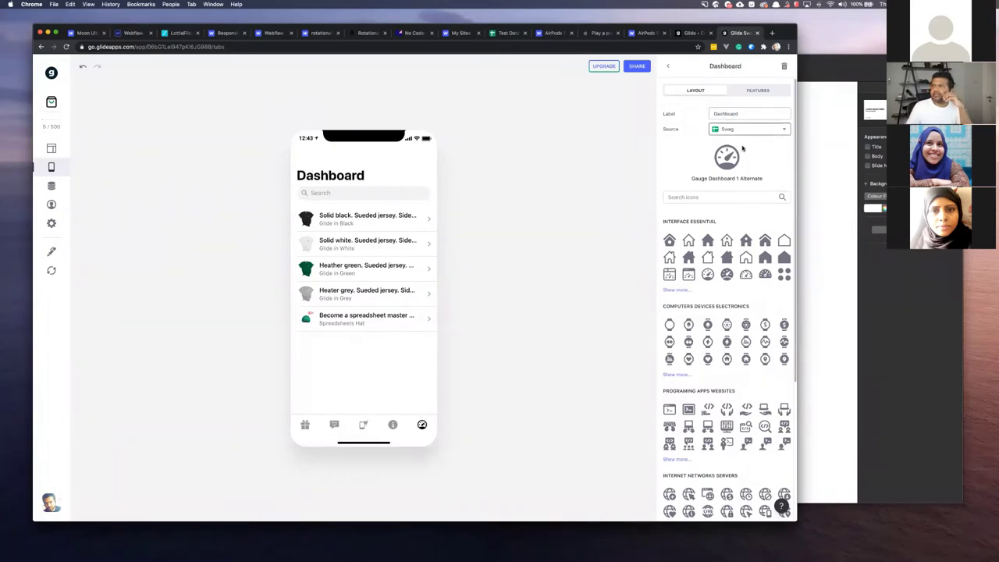
left_click(505, 218)
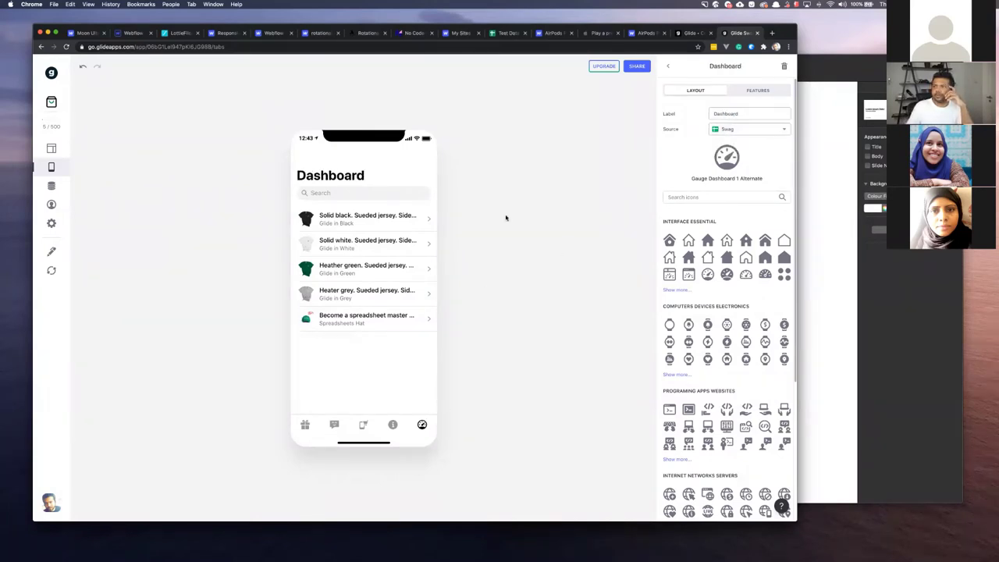
left_click(422, 425)
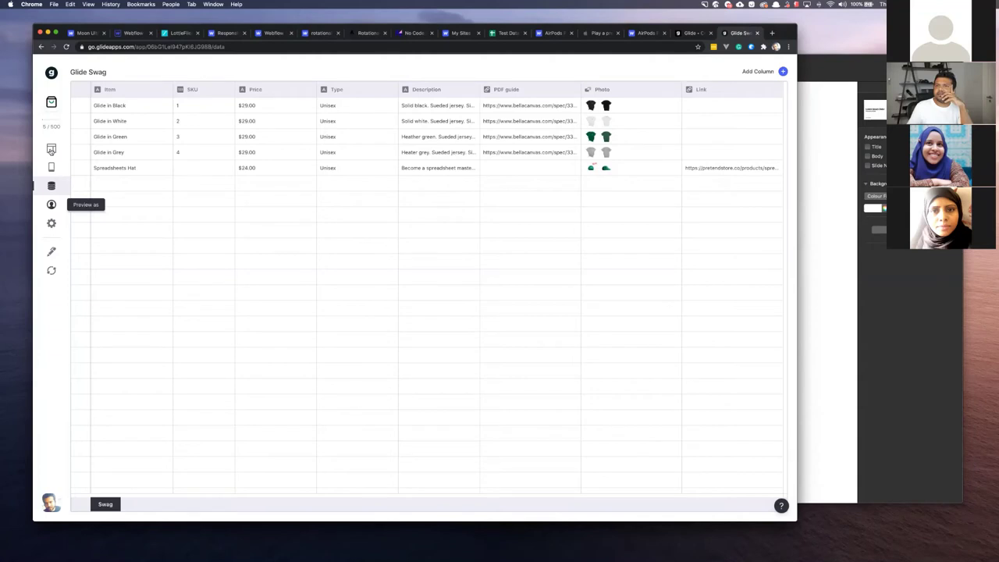
Step: View the preview-as options and the app settings, and open the published app at available-sneeze-6464.glideapp.io in a new browser tab
left_click(51, 205)
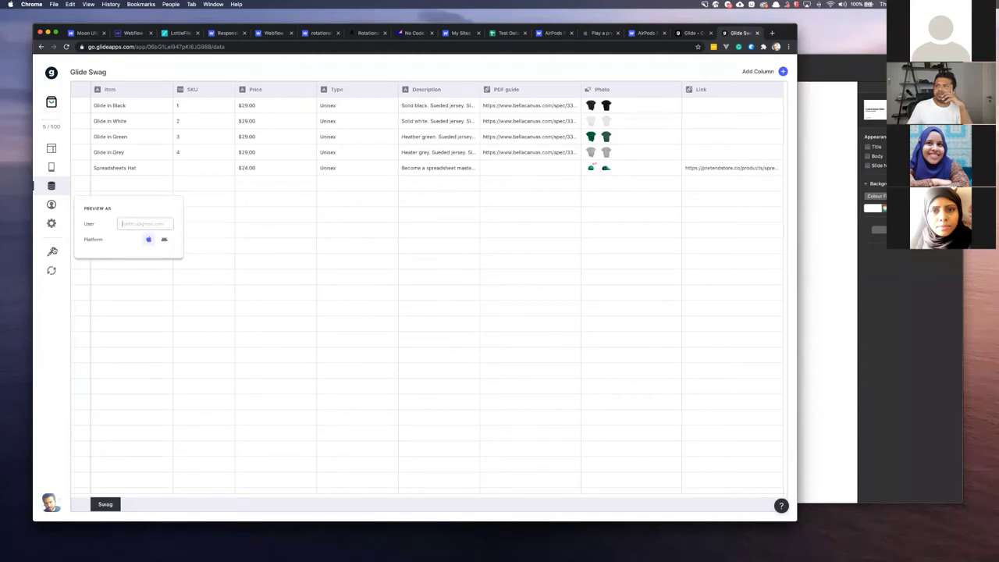
left_click(51, 223)
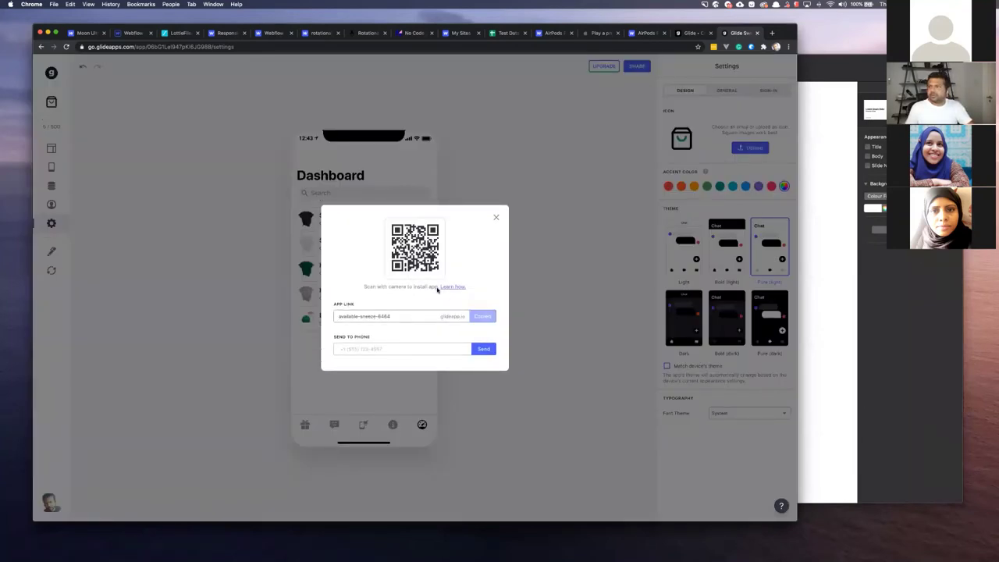
key("super+t")
type("https://available-sneeze-6464.glideapp.io/")
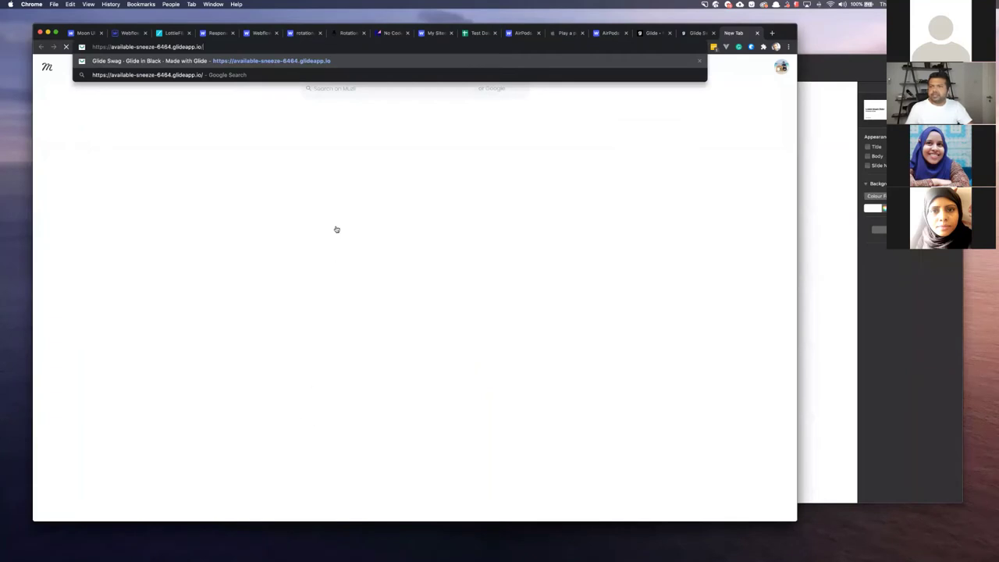
key("Return")
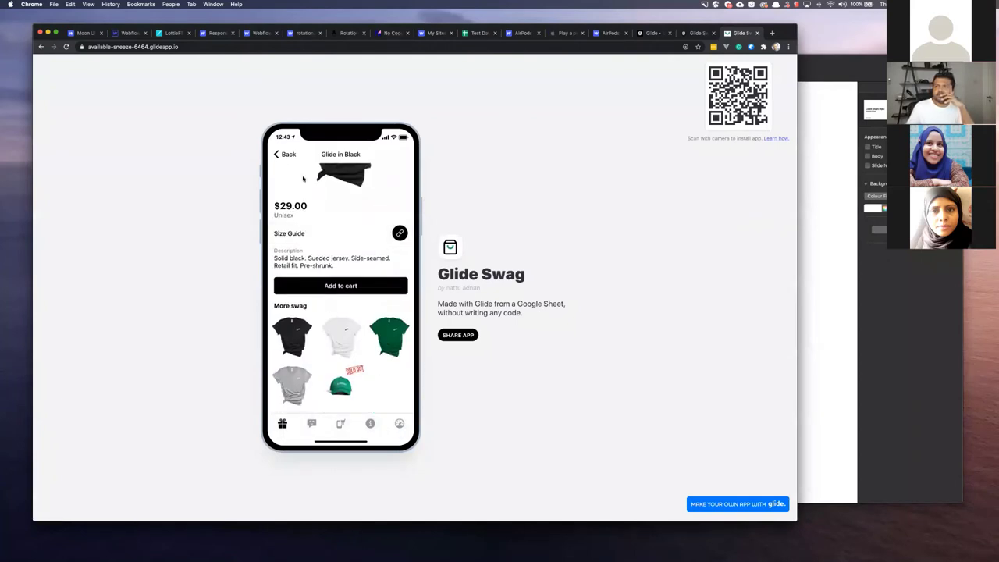
Step: Browse the published app's white shirt page and its chat, cart and Dashboard tabs, and return to the editor with the share dialog closed
scroll(279, 162, "up", 2)
scroll(332, 338, "down", 2)
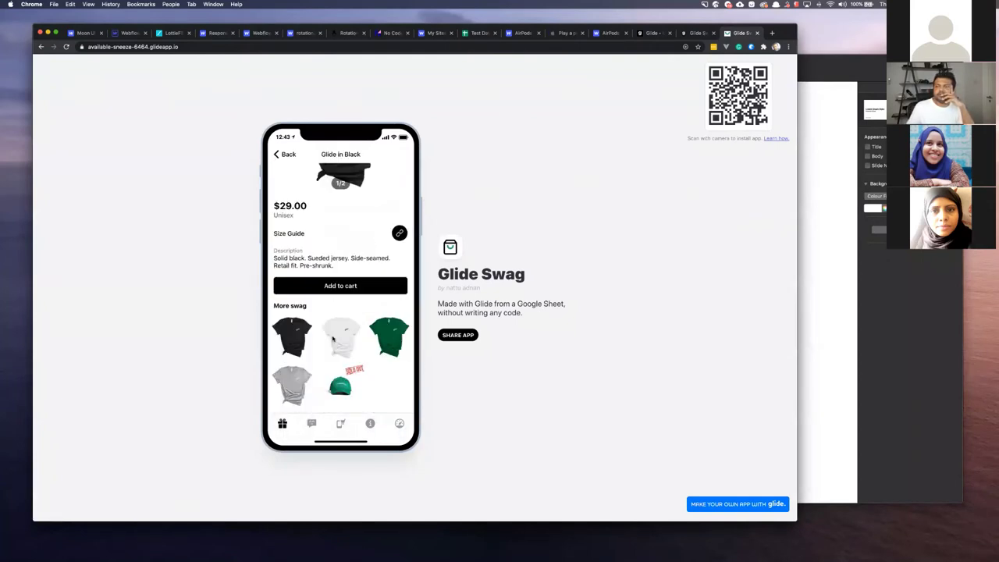
left_click(333, 338)
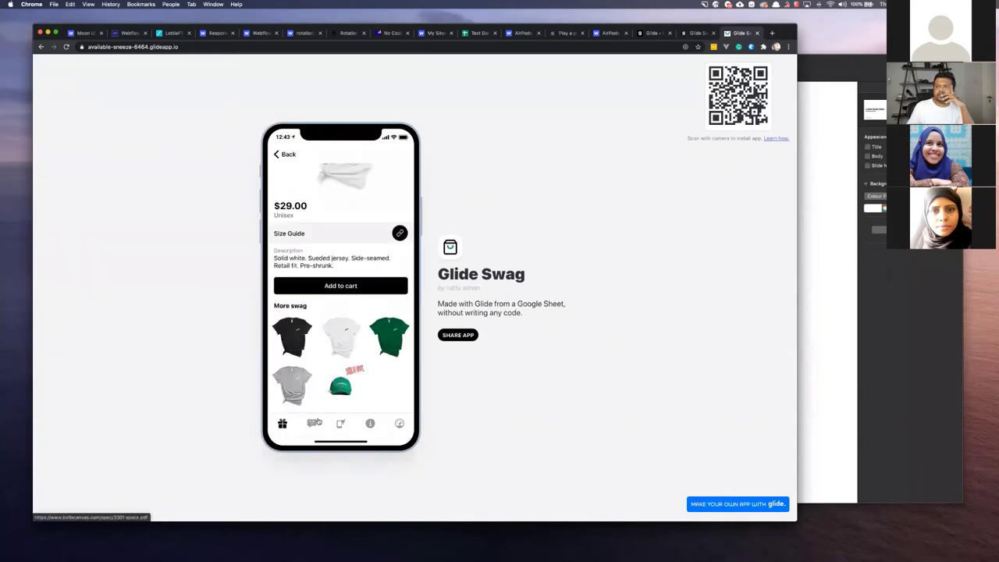
left_click(314, 422)
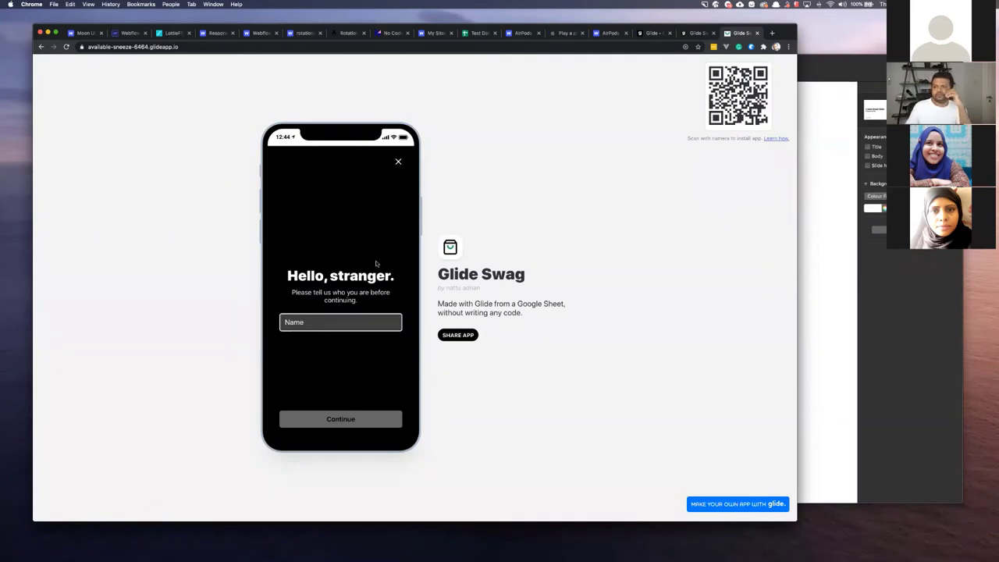
left_click(398, 161)
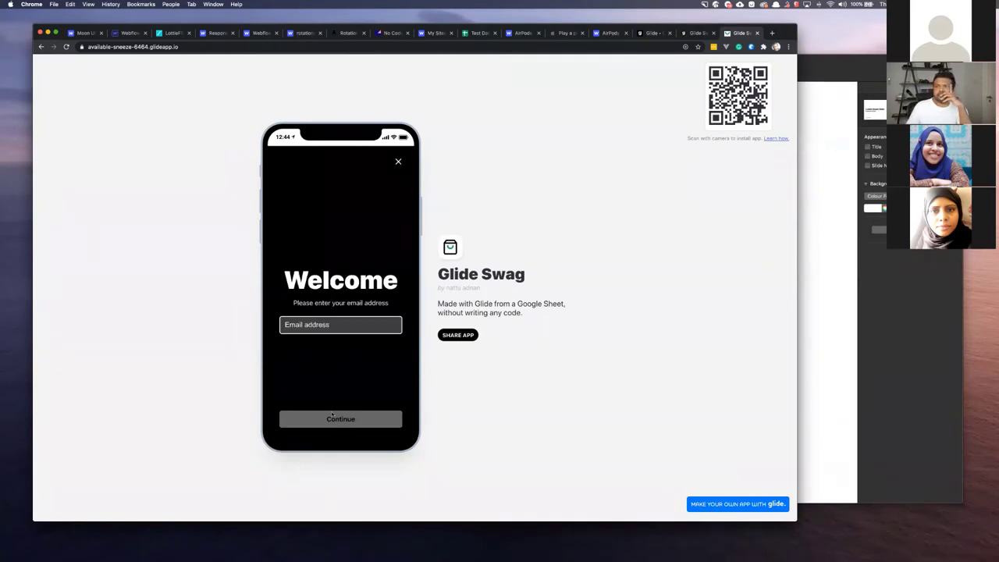
left_click(352, 426)
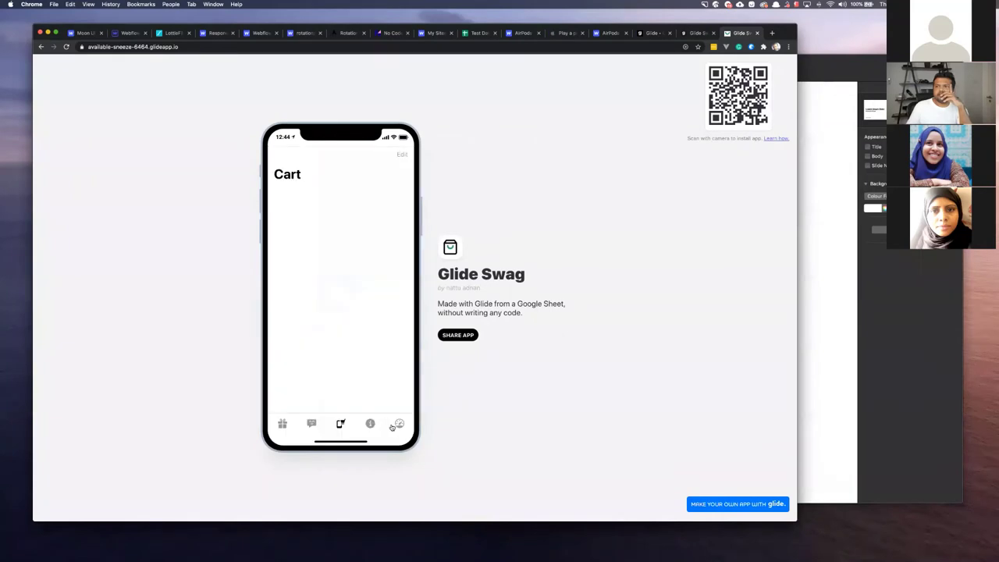
left_click(396, 426)
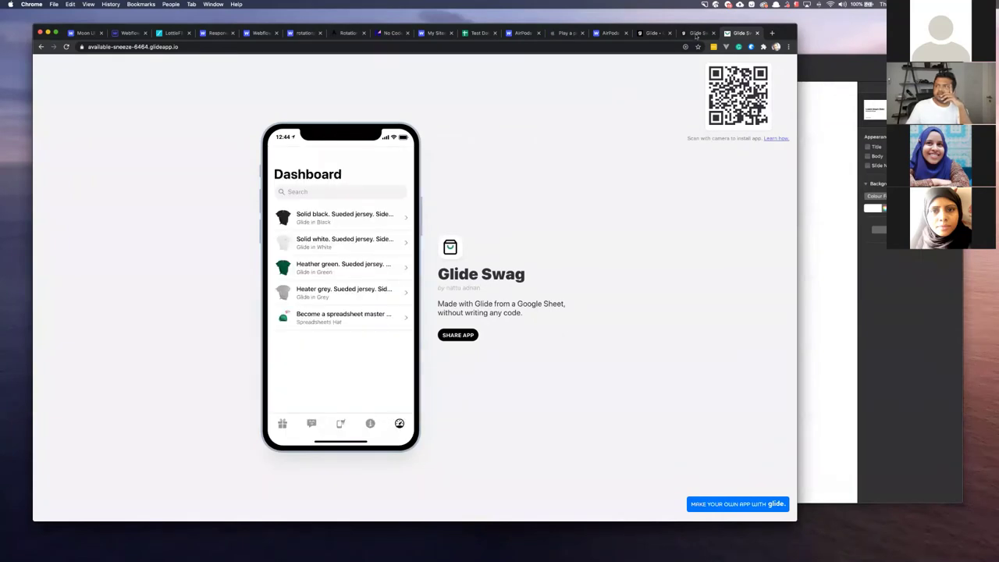
key("ctrl+shift+Tab")
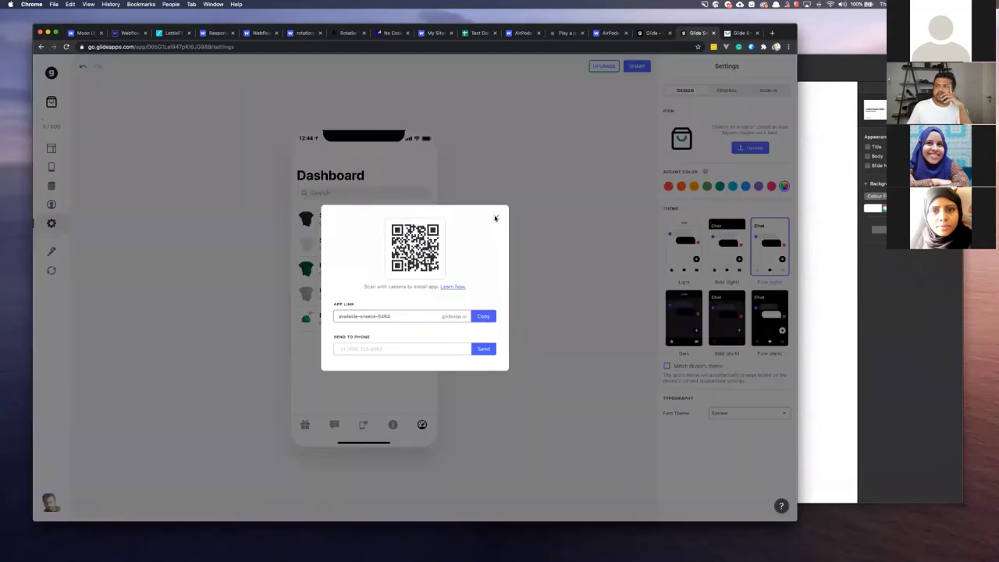
left_click(495, 218)
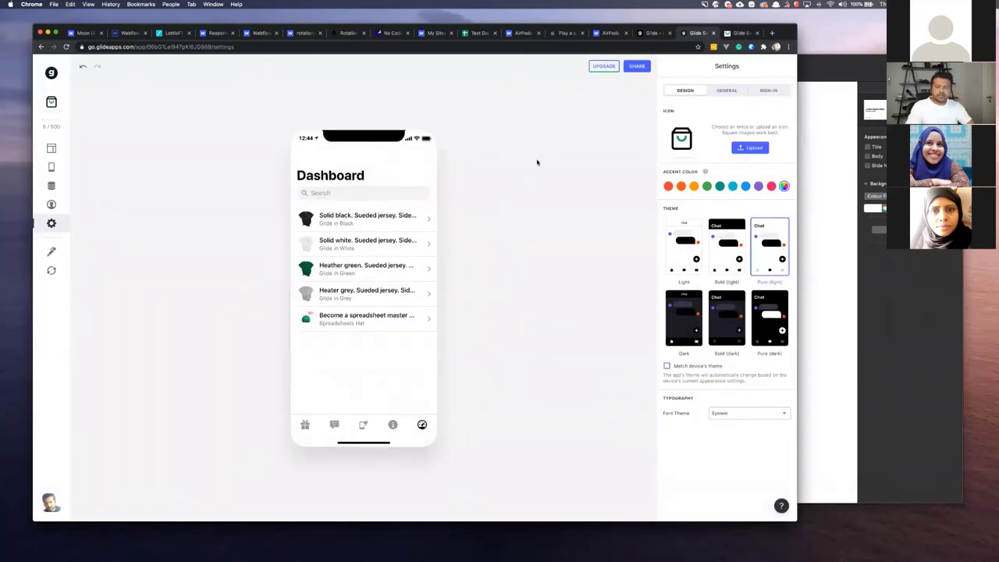
Step: Open the Adalo website in a new browser tab, and bring up its intro video briefly before closing it
key("super+t")
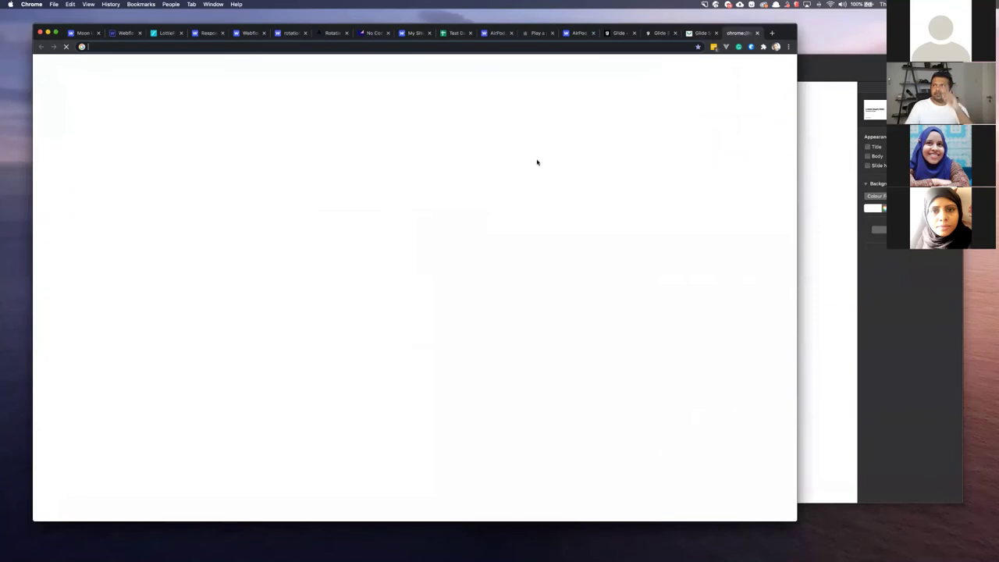
type("adalo")
key("Return")
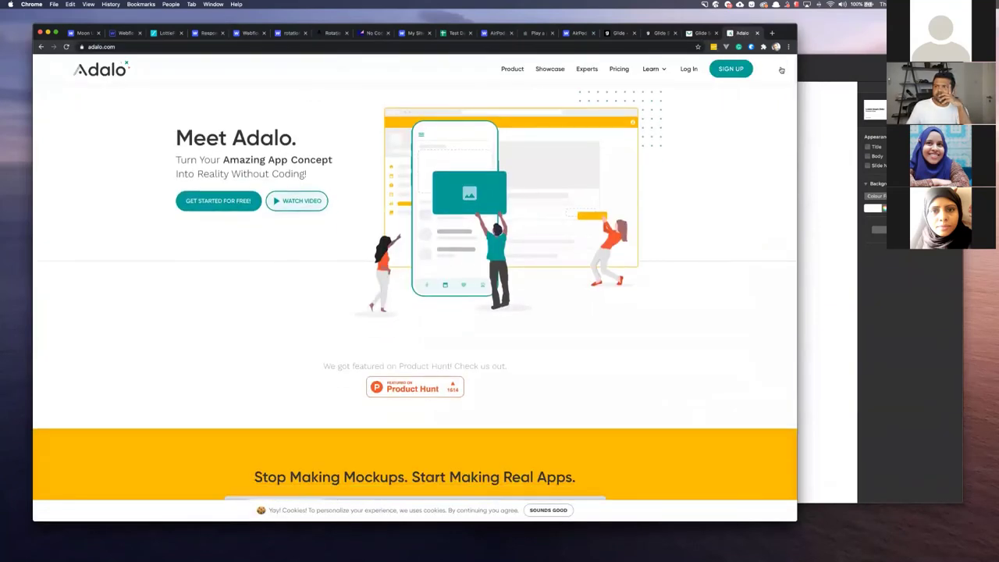
left_click(297, 201)
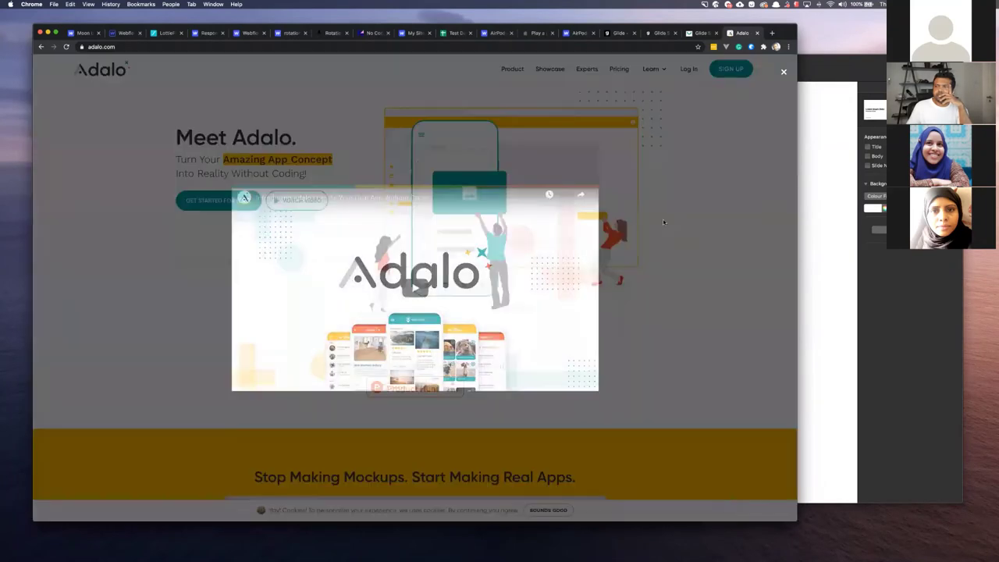
left_click(663, 223)
Step: Look through the Adalo homepage, including the builder demo, the community app examples, the design and build features and the footer
scroll(663, 223, "down", 6)
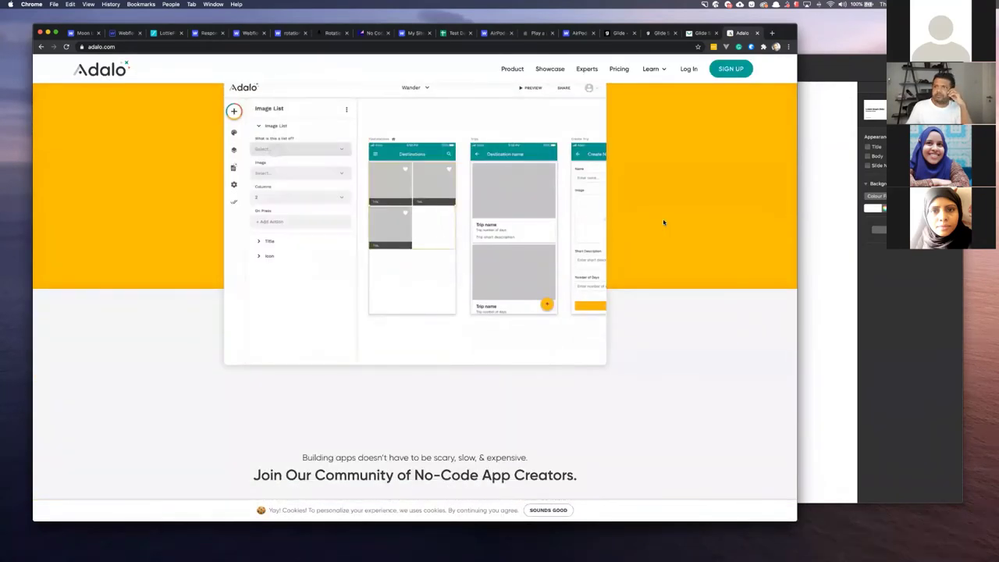
scroll(624, 224, "up", 1)
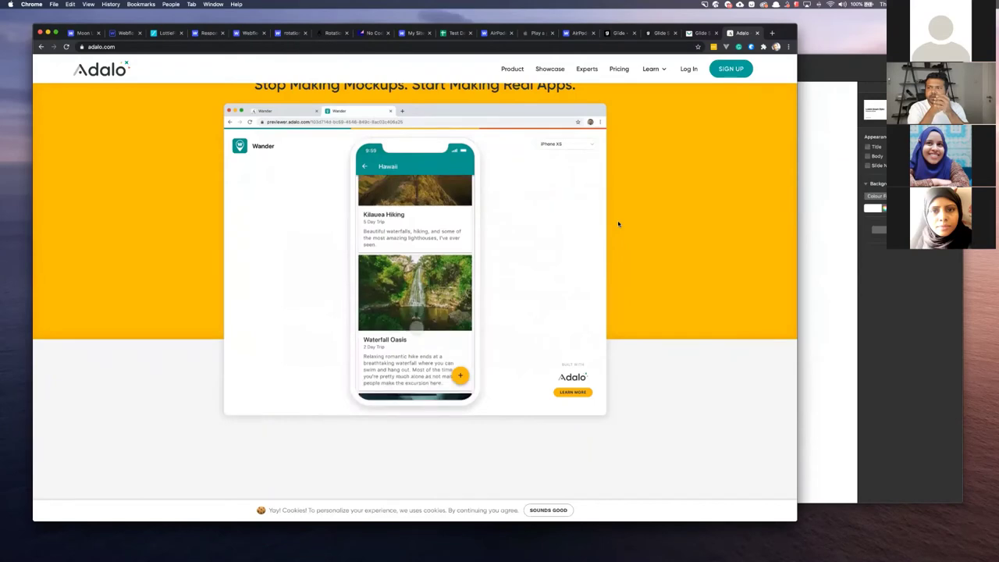
scroll(624, 225, "down", 5)
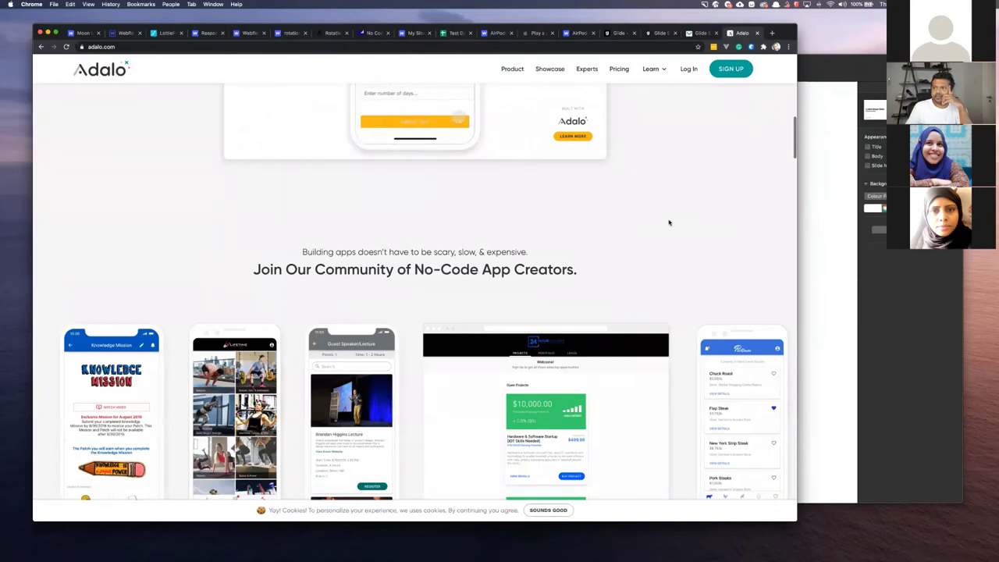
scroll(669, 222, "down", 2)
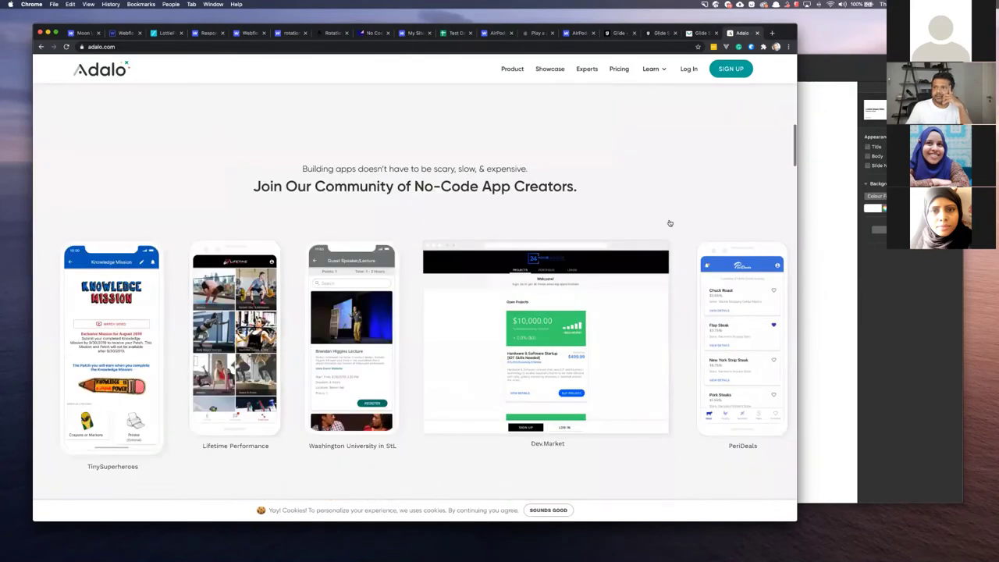
scroll(669, 222, "down", 1)
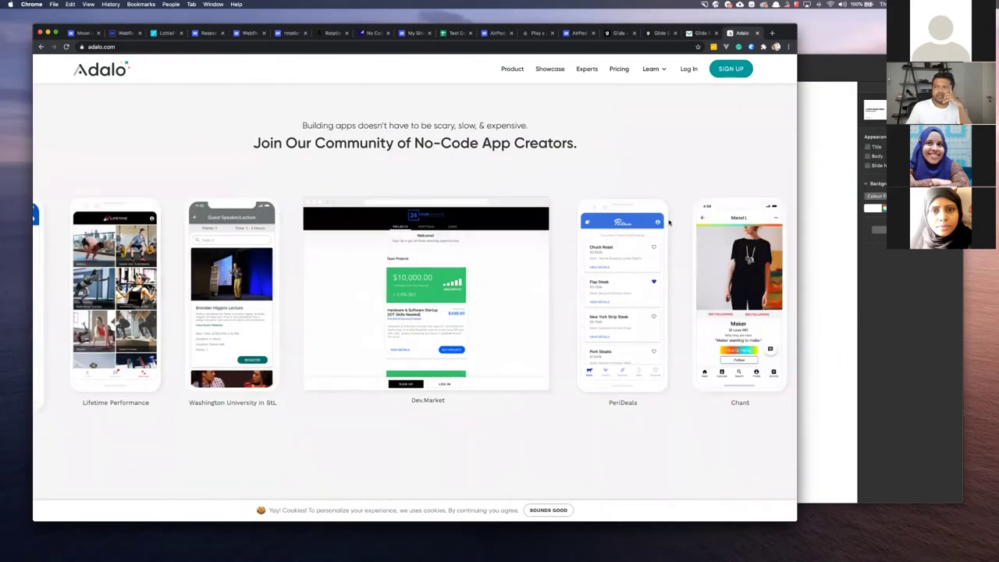
scroll(668, 223, "down", 15)
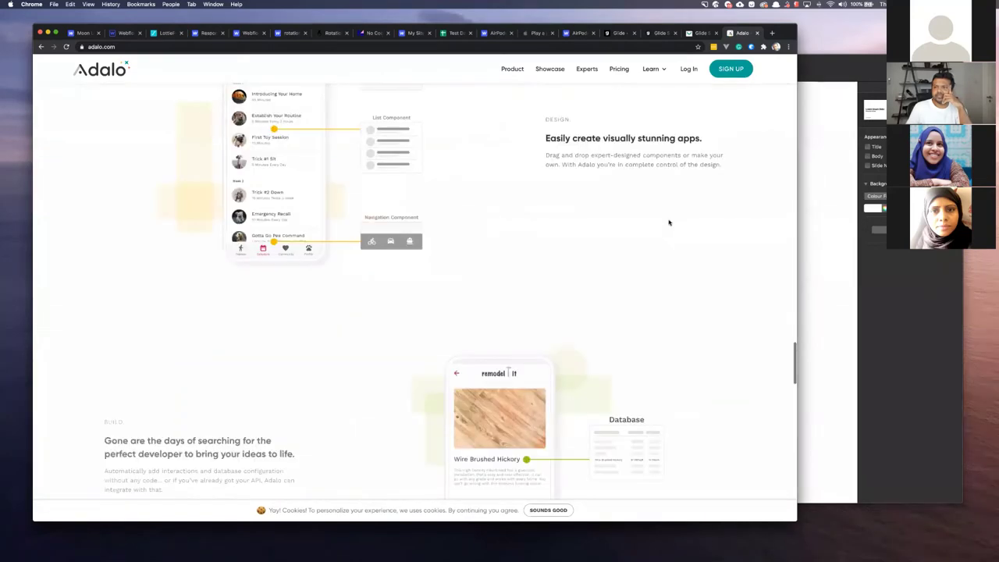
scroll(669, 222, "down", 15)
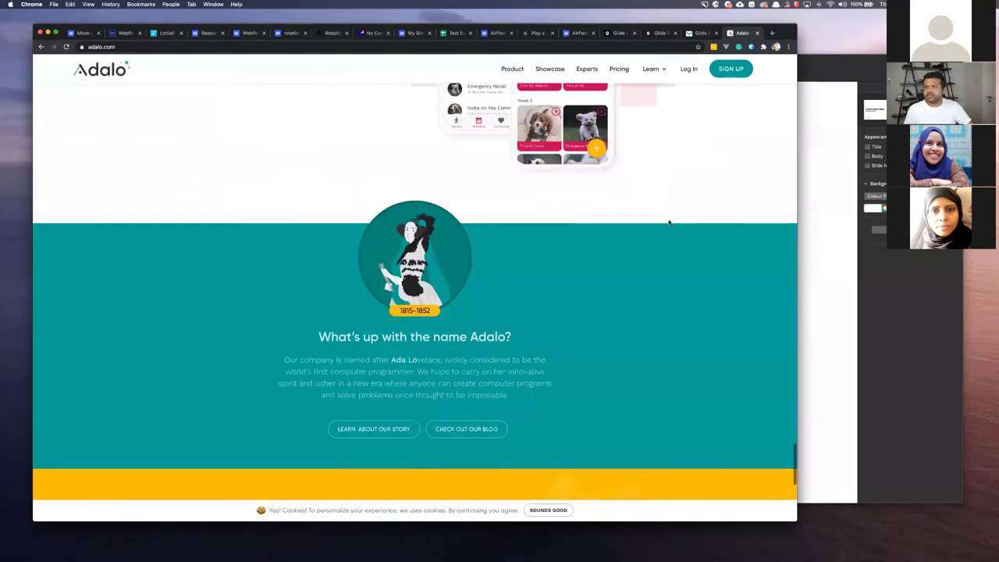
scroll(669, 223, "down", 2)
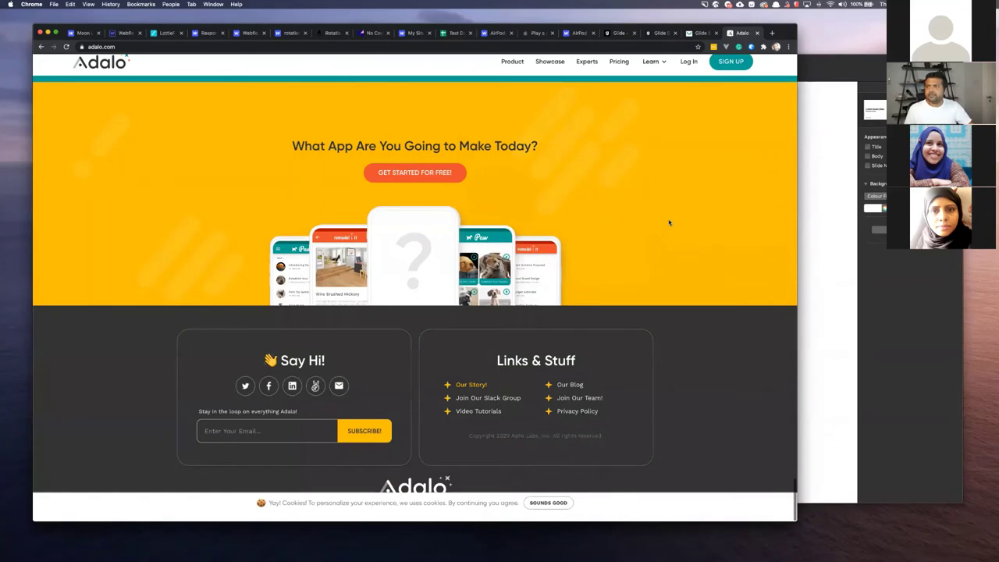
scroll(669, 223, "up", 20)
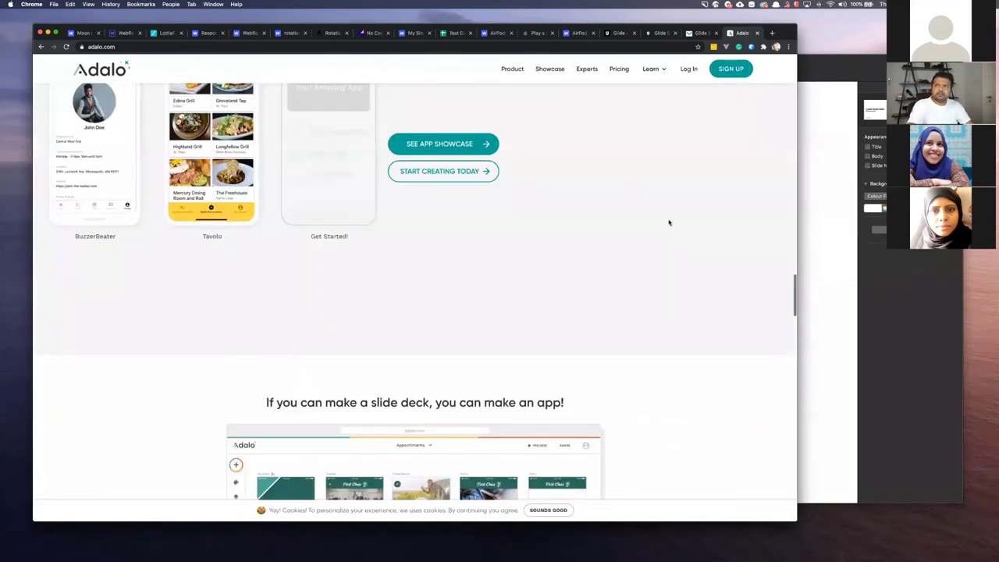
Step: Open bravostudio.app and look over the homepage's Figma-to-app introduction and getting-started overview
key("ctrl+t")
type("bravostudio.app")
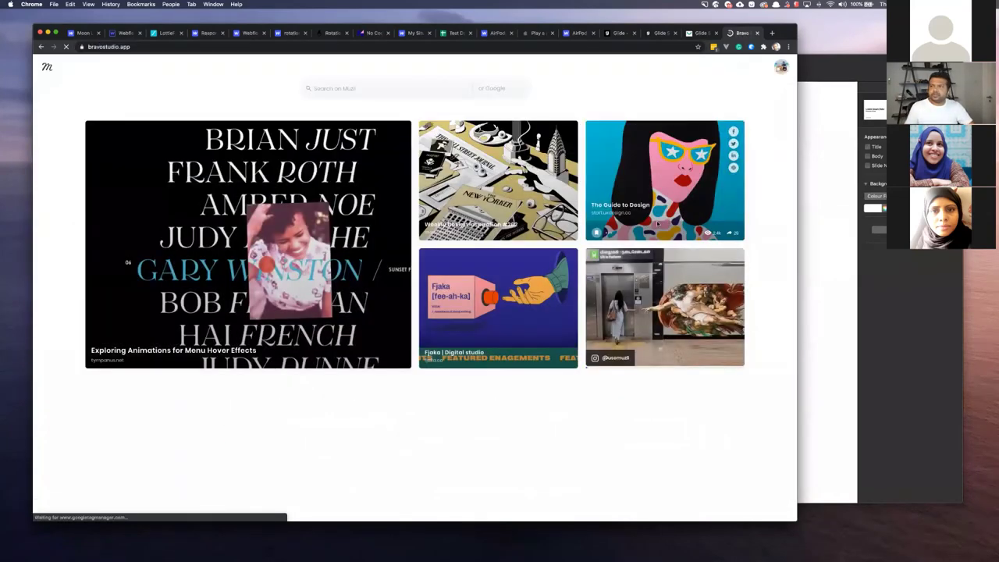
scroll(657, 224, "down", 4)
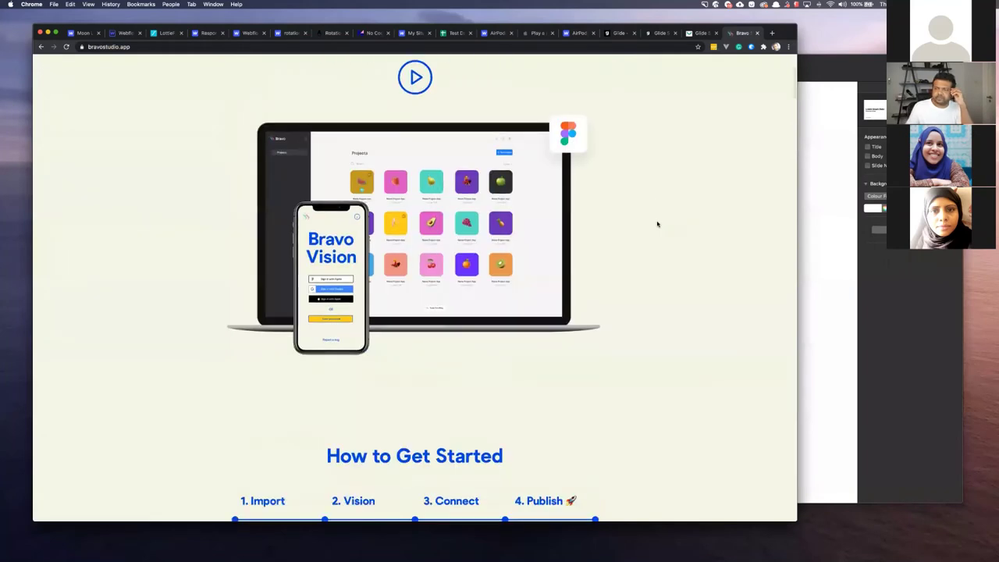
scroll(657, 224, "up", 3)
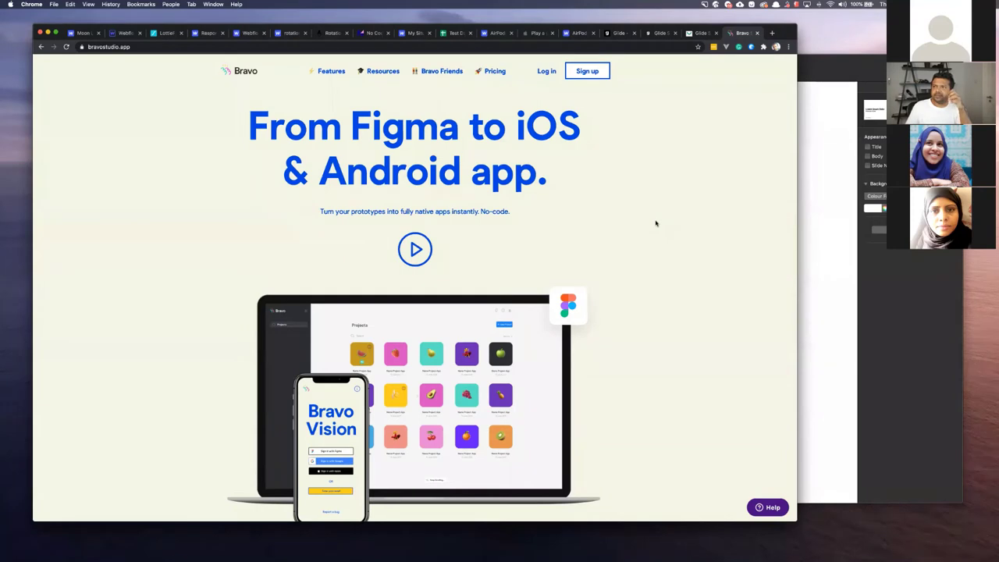
Step: Play Bravo Studio's "Prototypes just got real" intro video with the sound muted, and pause it partway through
left_click(418, 236)
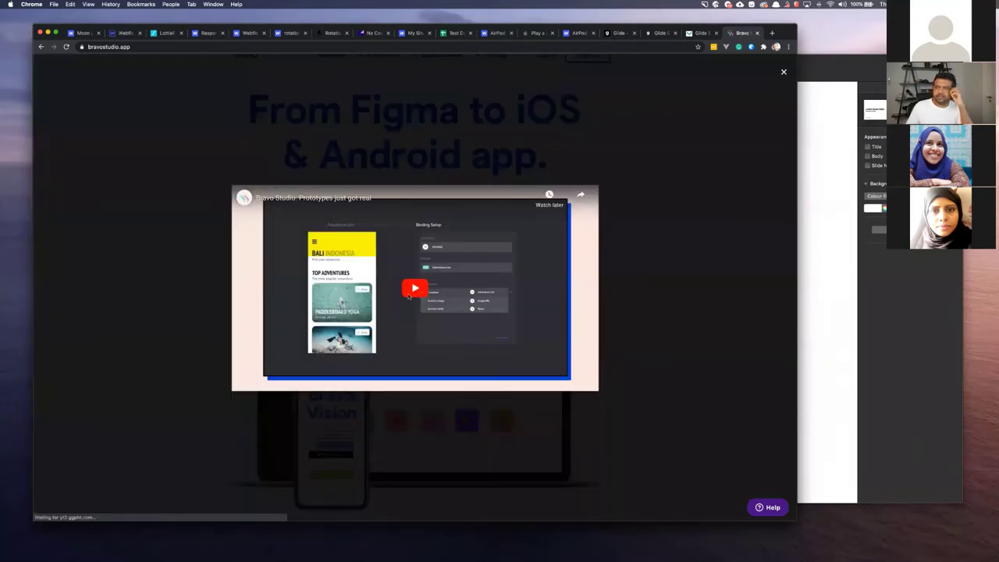
left_click(408, 296)
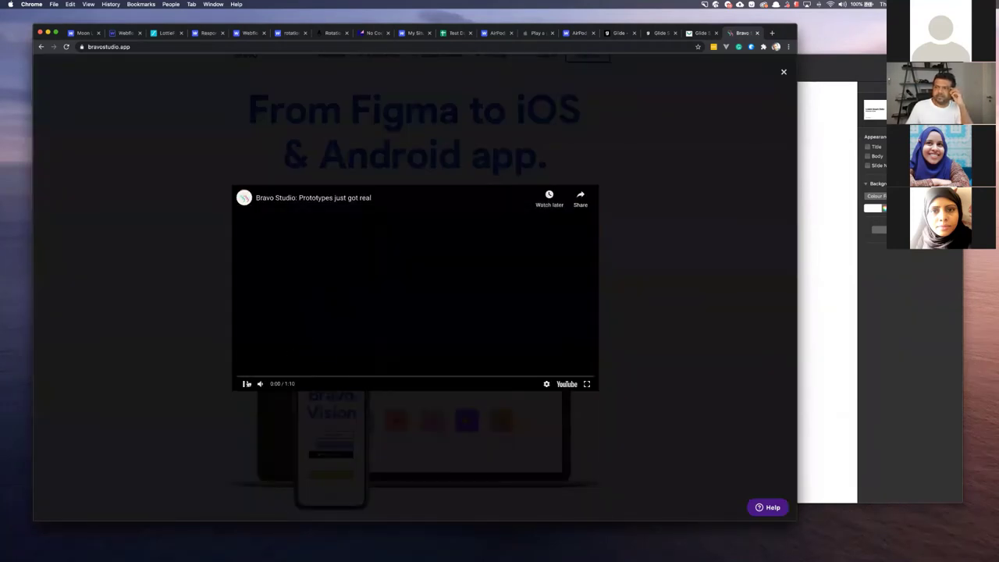
left_click(261, 383)
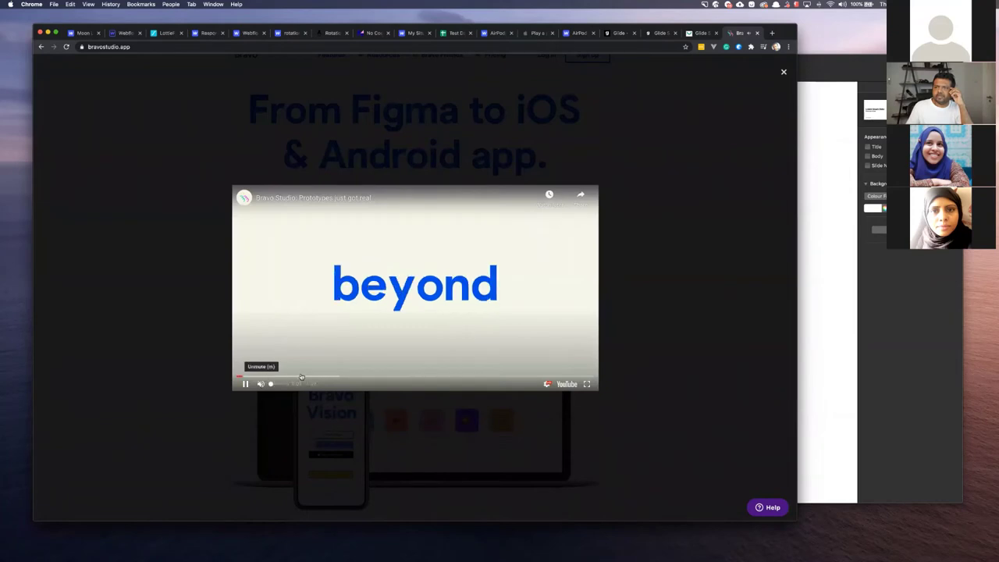
left_click(313, 349)
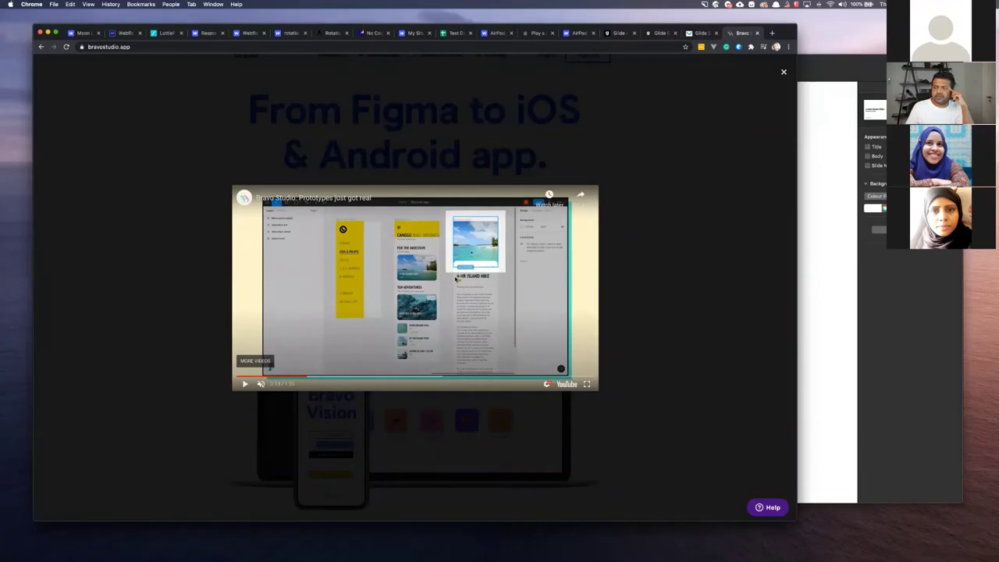
Step: Resume Bravo Studio's intro video, skip ahead to the part on connecting to Airtable and pause it there
left_click(244, 383)
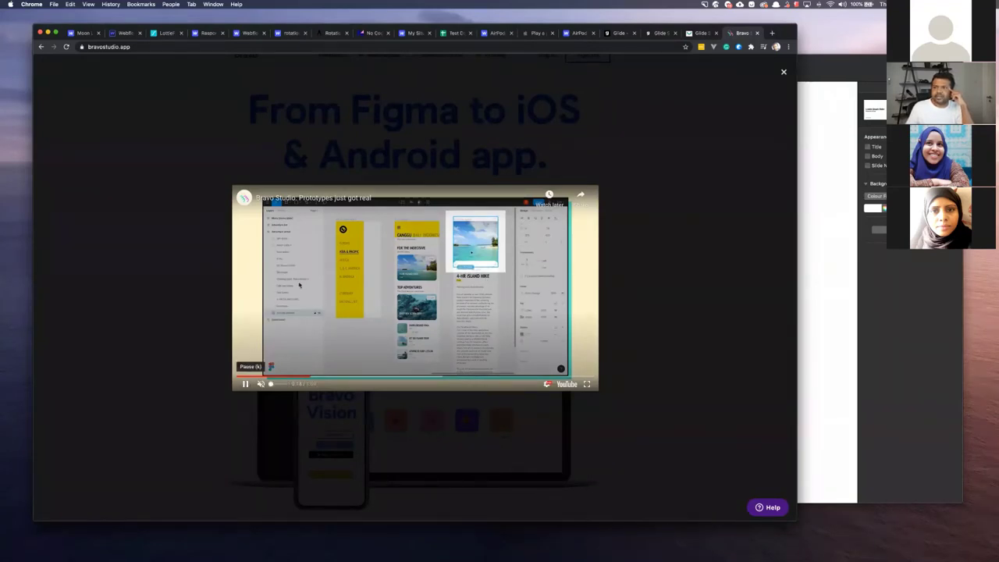
left_click(385, 378)
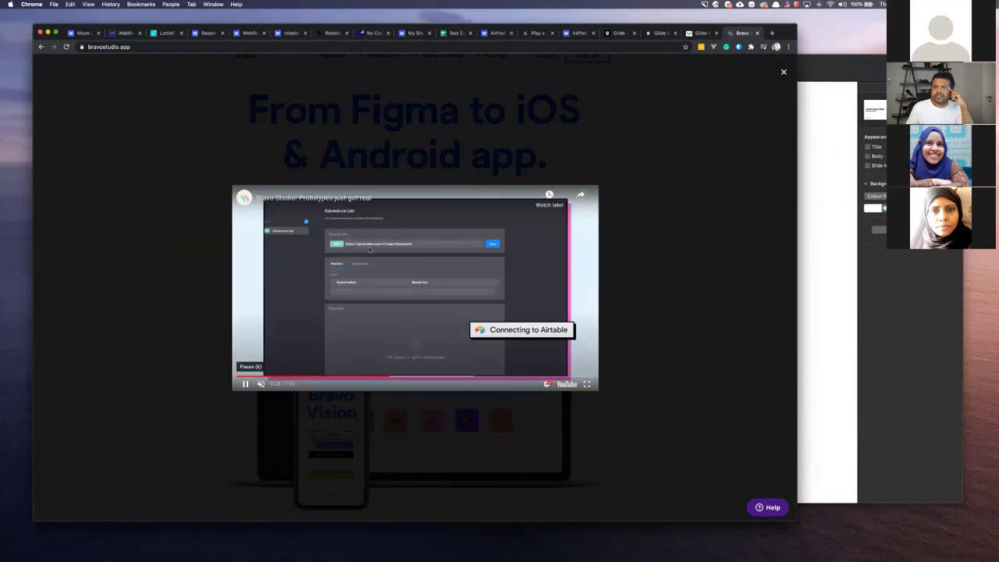
left_click(244, 383)
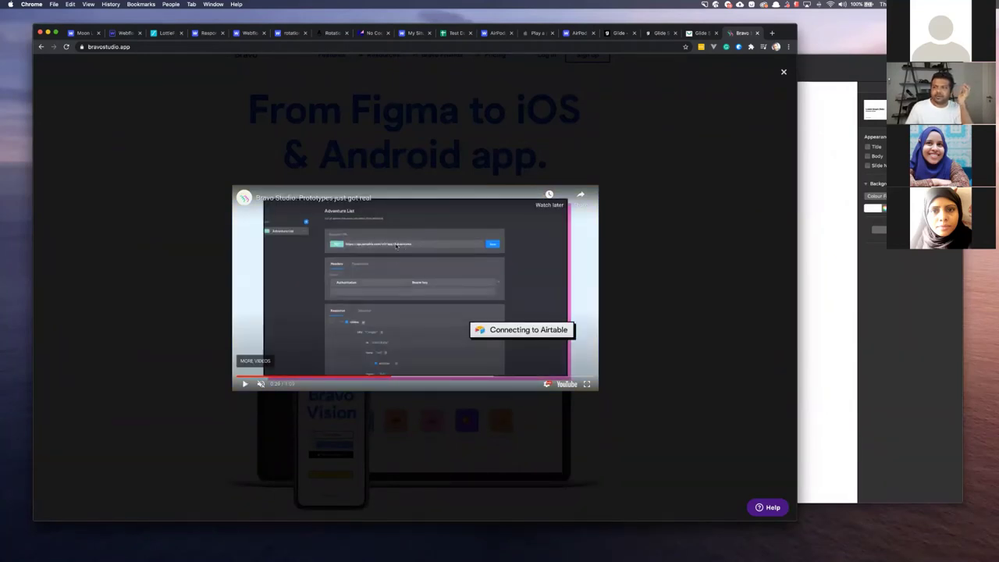
Step: Skip through the rest of the intro video, from connecting data to design up to the app preview, and close it
left_click(402, 379)
left_click(407, 379)
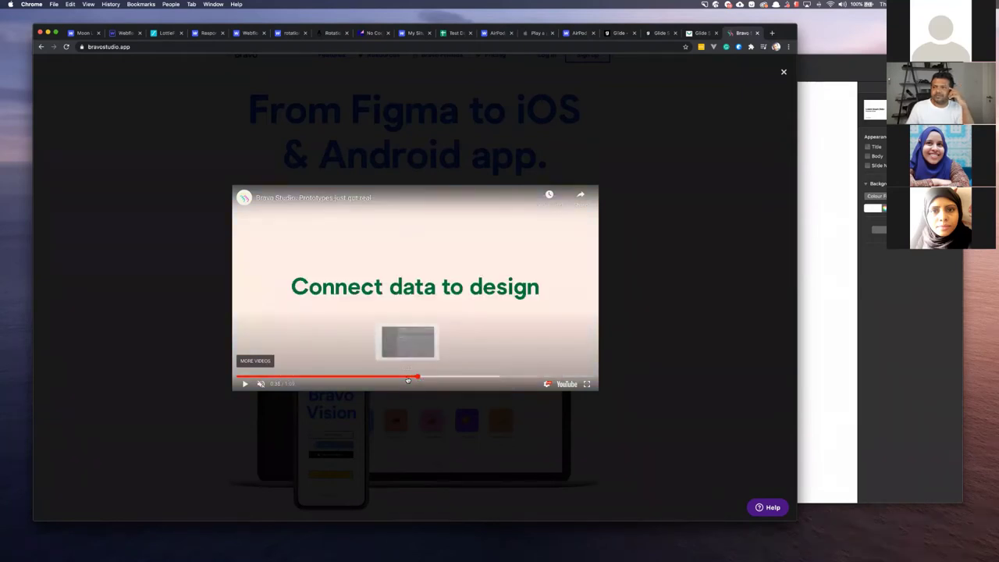
left_click(447, 379)
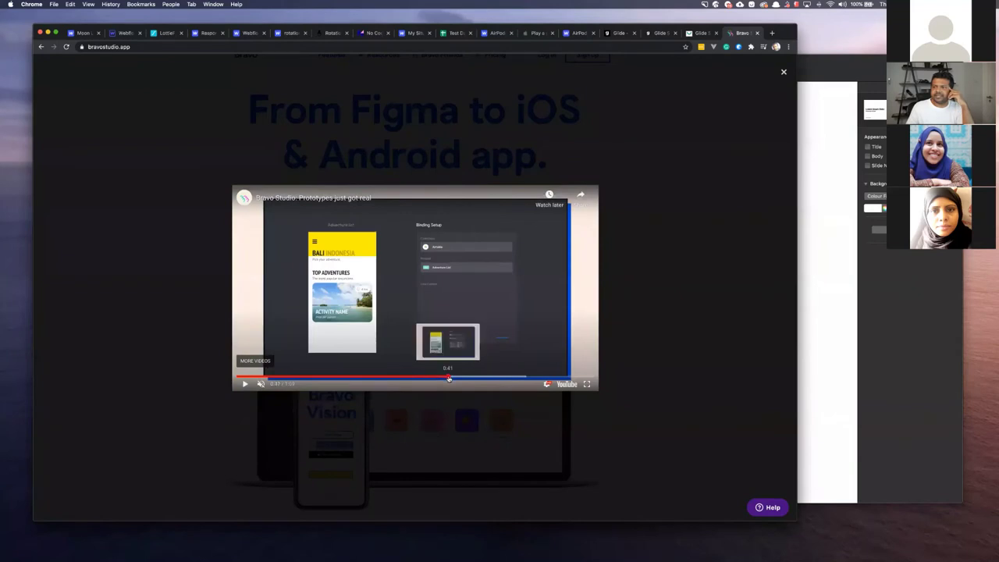
left_click(464, 378)
left_click(491, 379)
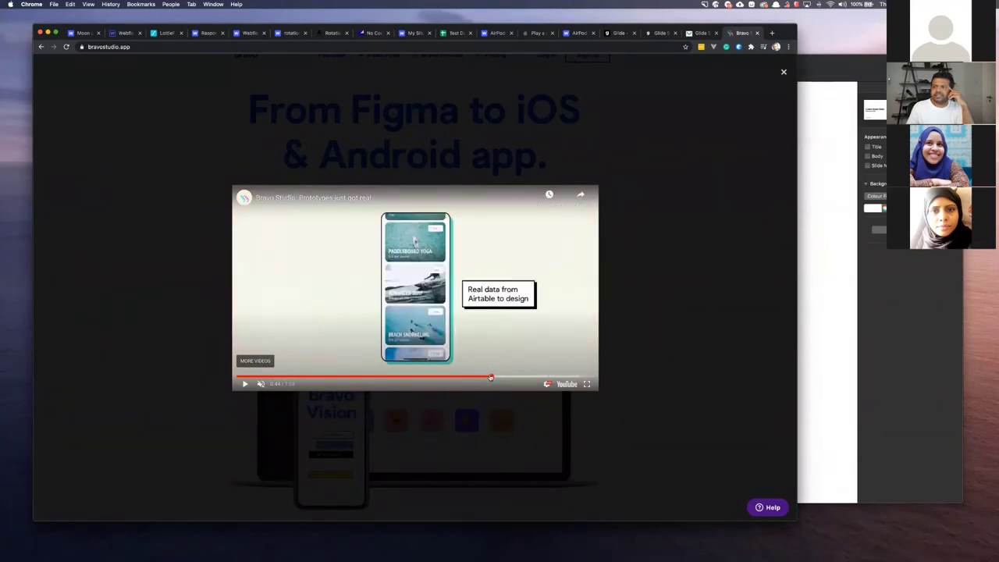
left_click(506, 378)
left_click(526, 379)
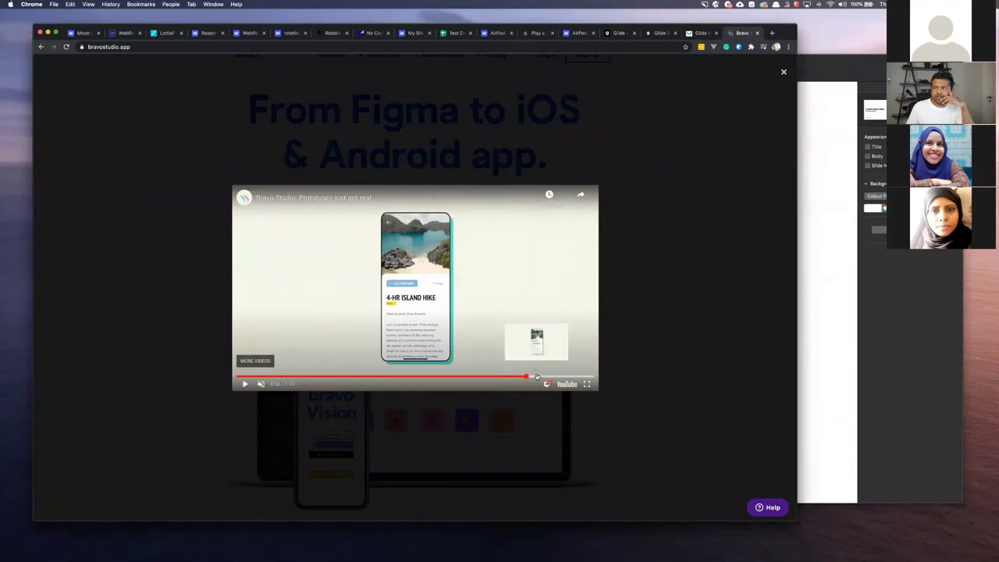
left_click(536, 379)
left_click(561, 378)
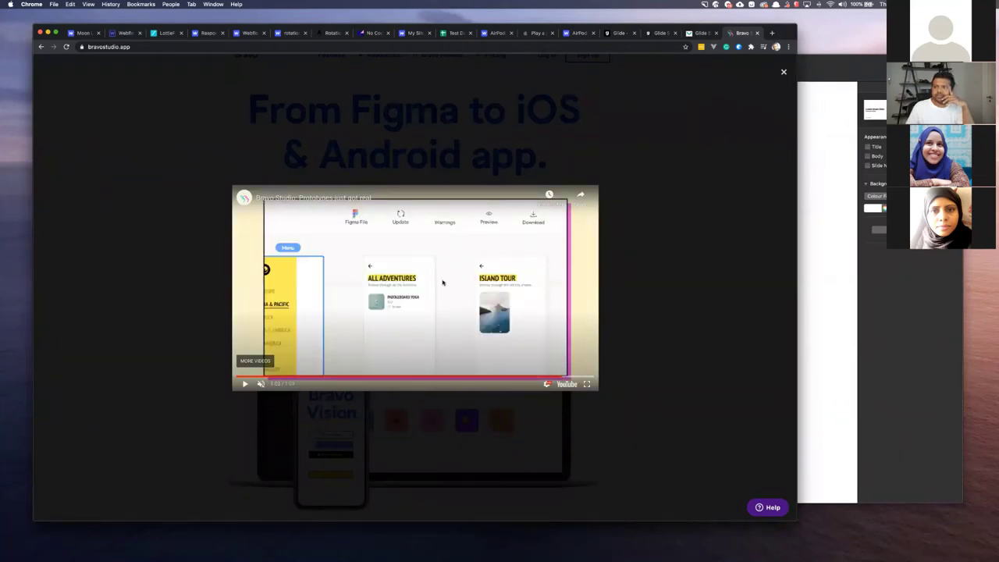
left_click(647, 198)
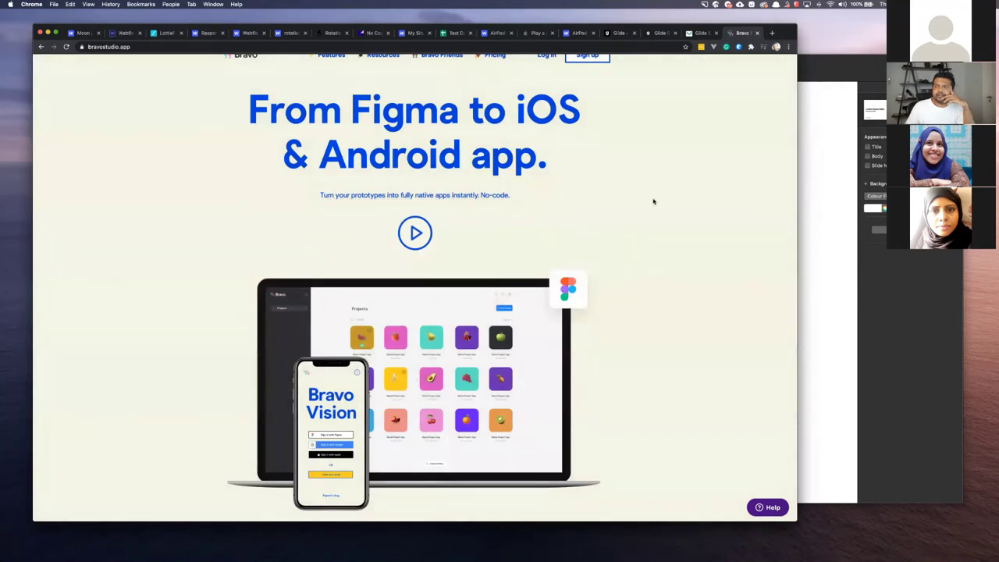
Step: Go to Bravo Studio's LottieFiles page and look through the sample app screens, the Lottie Bravo Tag and the Figma plugin demo
scroll(654, 202, "up", 1)
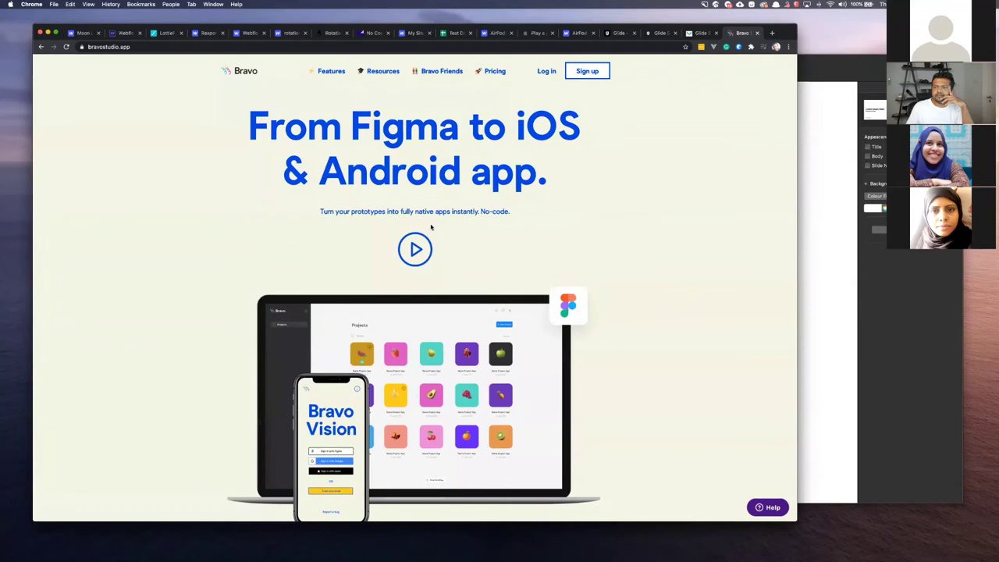
key("super+bracketleft")
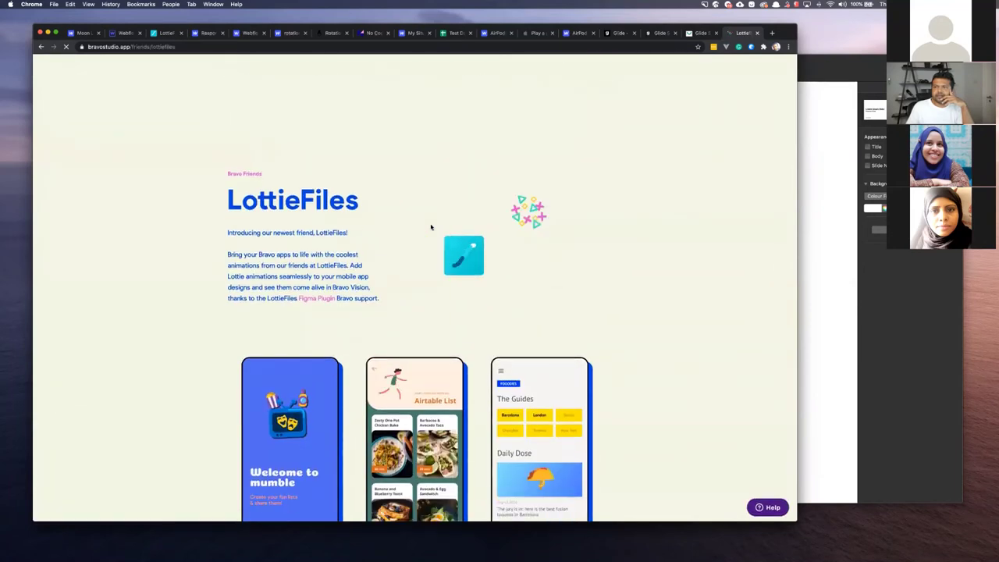
scroll(430, 227, "down", 1)
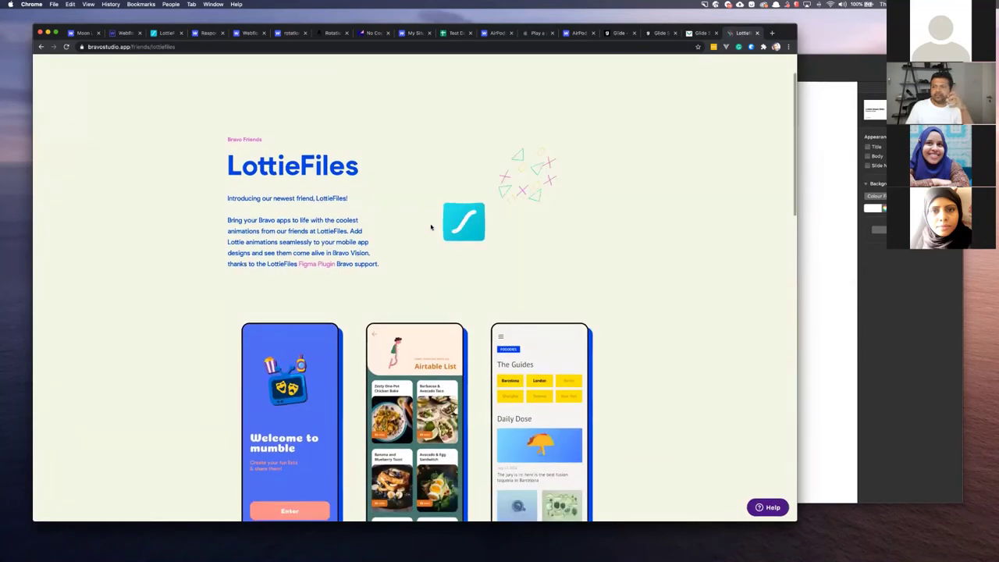
scroll(430, 227, "down", 2)
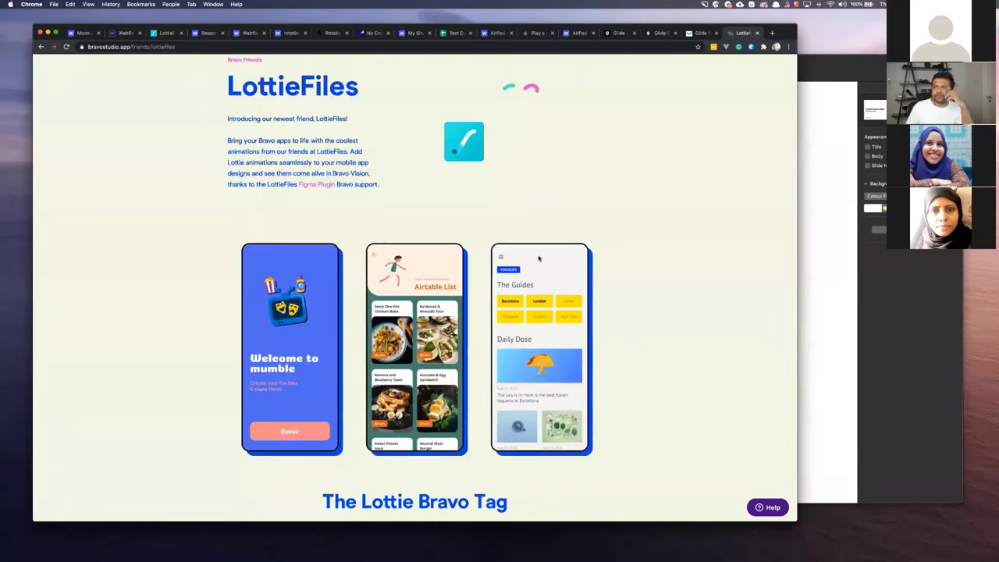
scroll(346, 224, "down", 2)
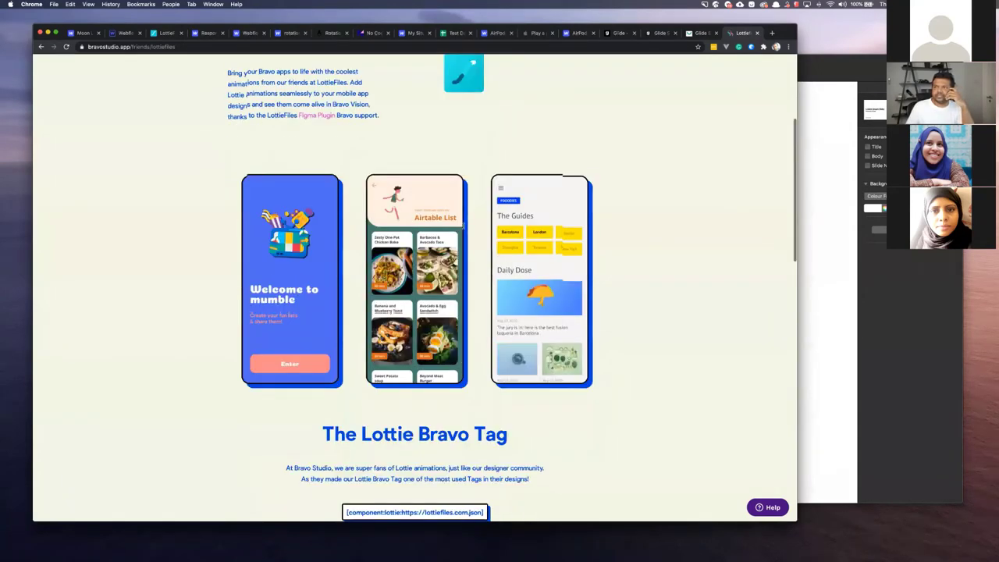
scroll(518, 242, "down", 2)
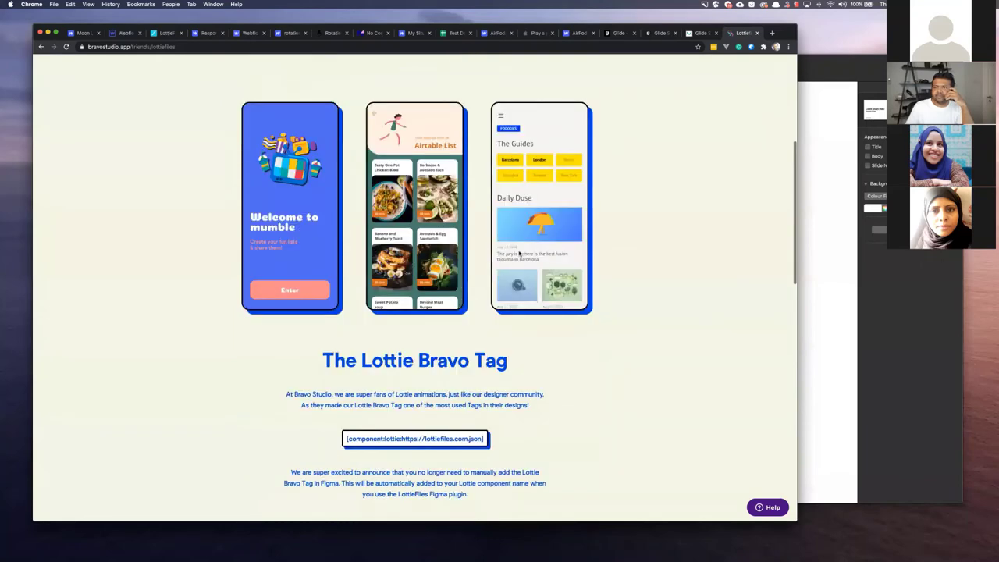
scroll(353, 301, "down", 6)
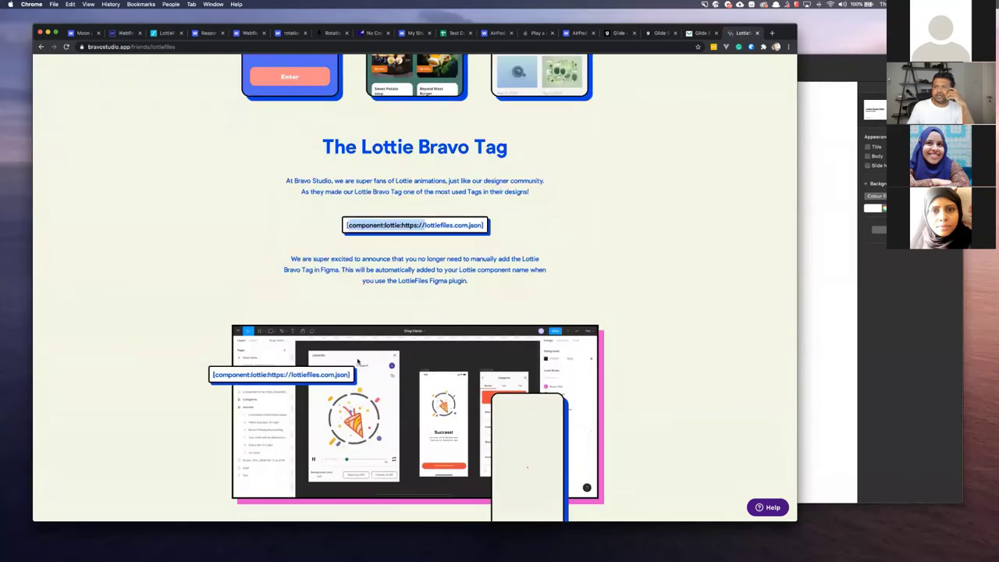
scroll(344, 296, "down", 10)
scroll(364, 382, "up", 9)
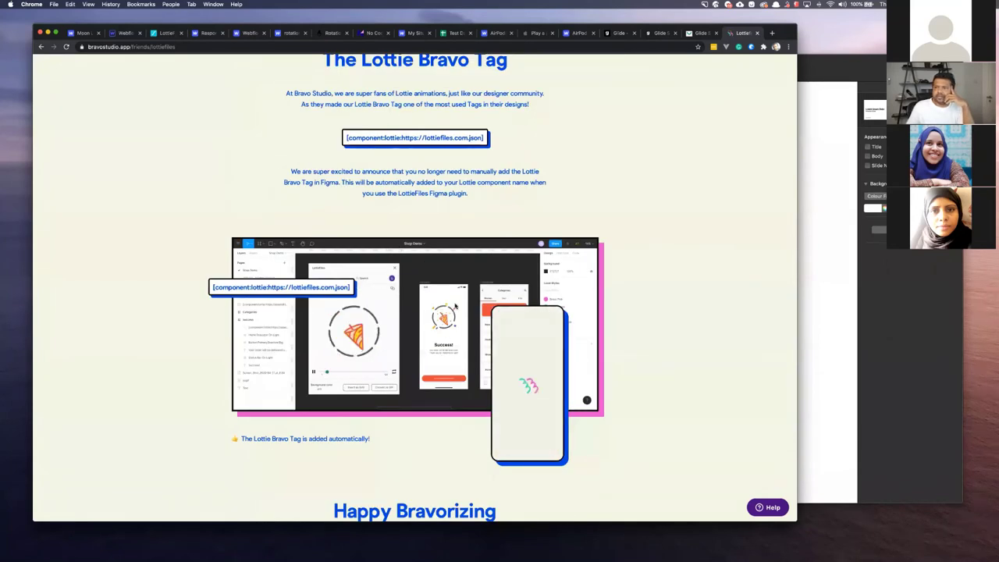
scroll(449, 322, "down", 1)
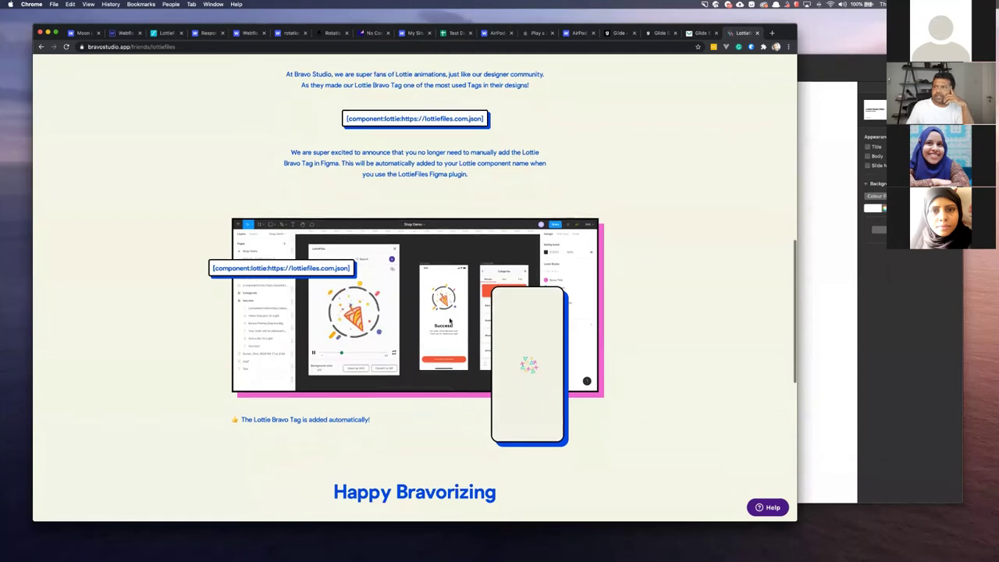
scroll(450, 322, "up", 20)
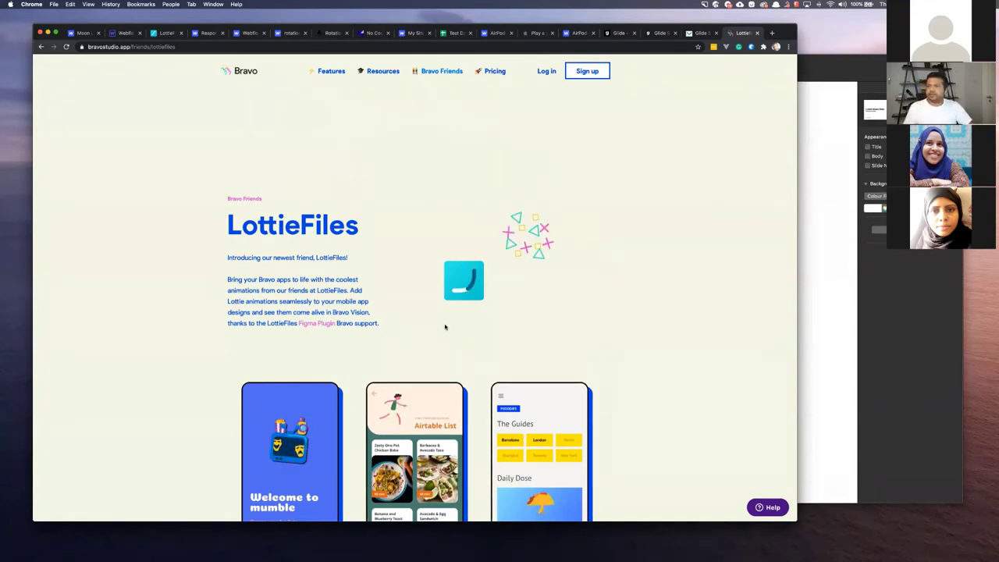
Step: Close the Bravo Studio browser tab, switch to Keynote and show the Build Softwares slide about Bubble
key("super+w")
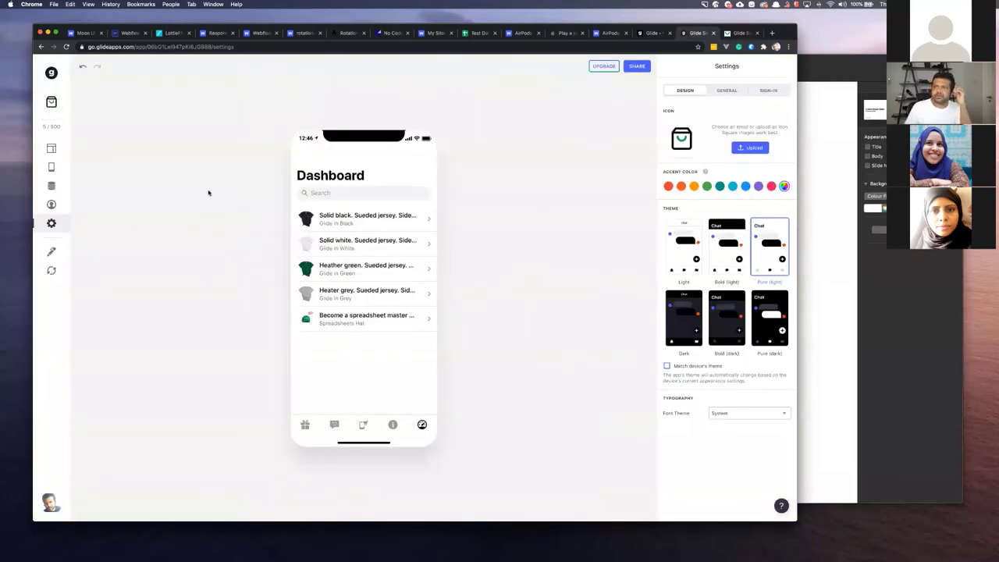
key("super+Tab")
left_click(81, 360)
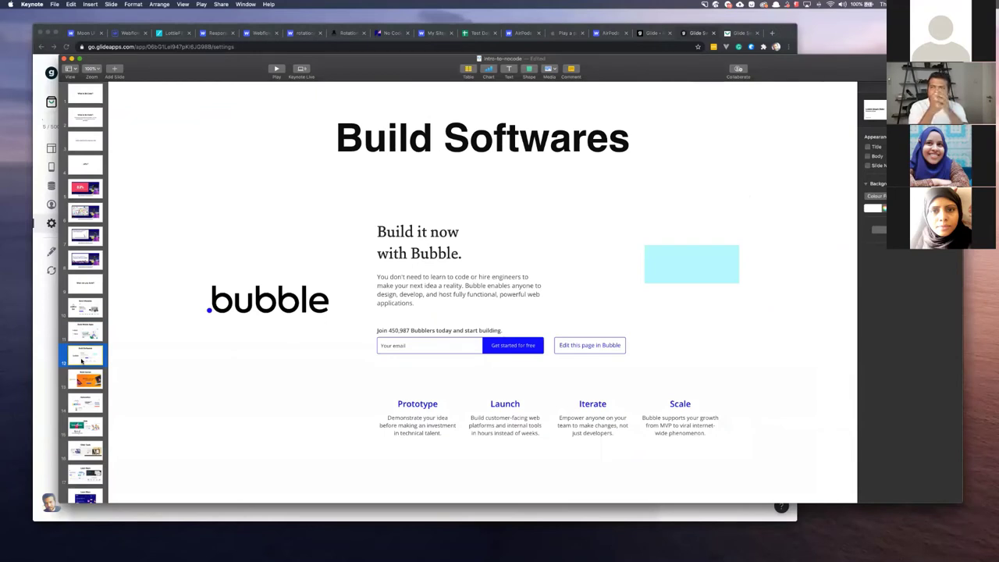
Step: Switch back to Chrome and open the Bubble website, bubble.io, in a new tab
left_click(47, 361)
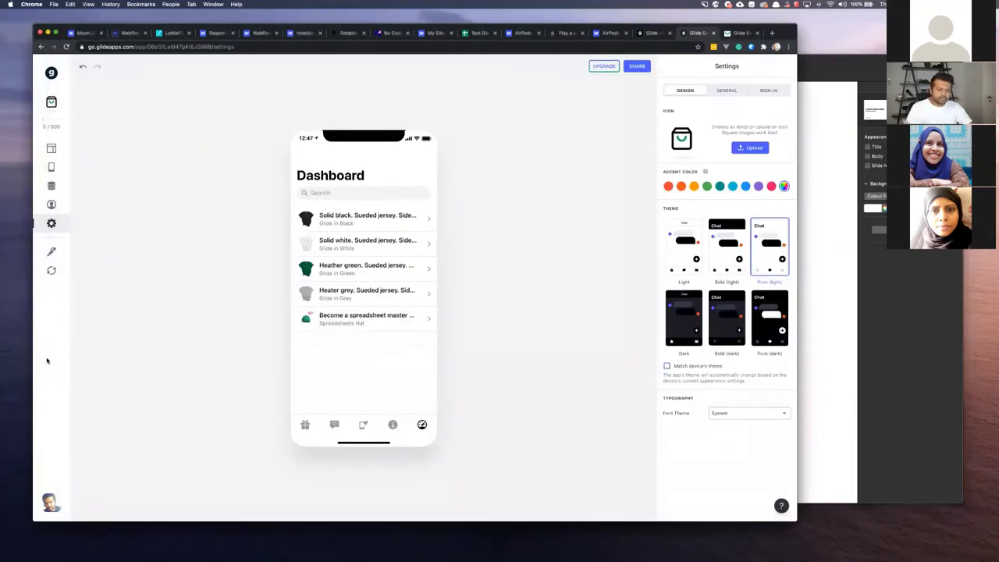
key("super+t")
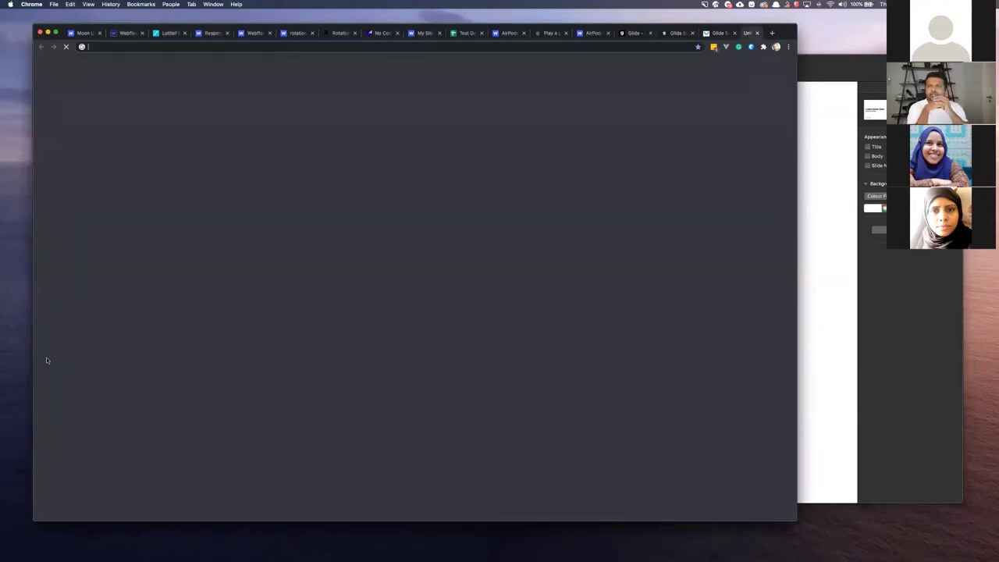
type("bub")
key("Return")
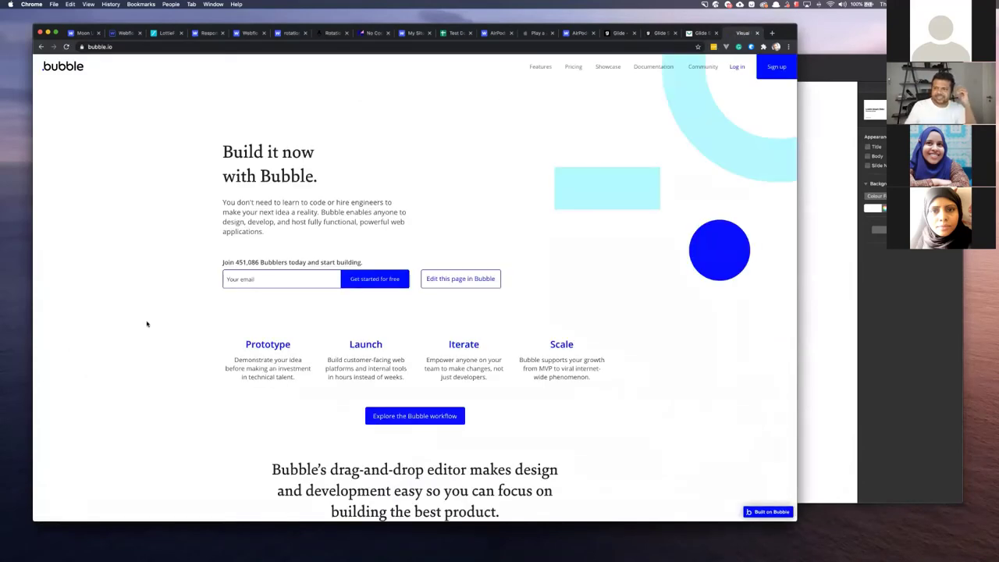
Step: Enlarge the Bubble homepage and look through its design, programming and hosting feature sections
scroll(144, 322, "down", 5)
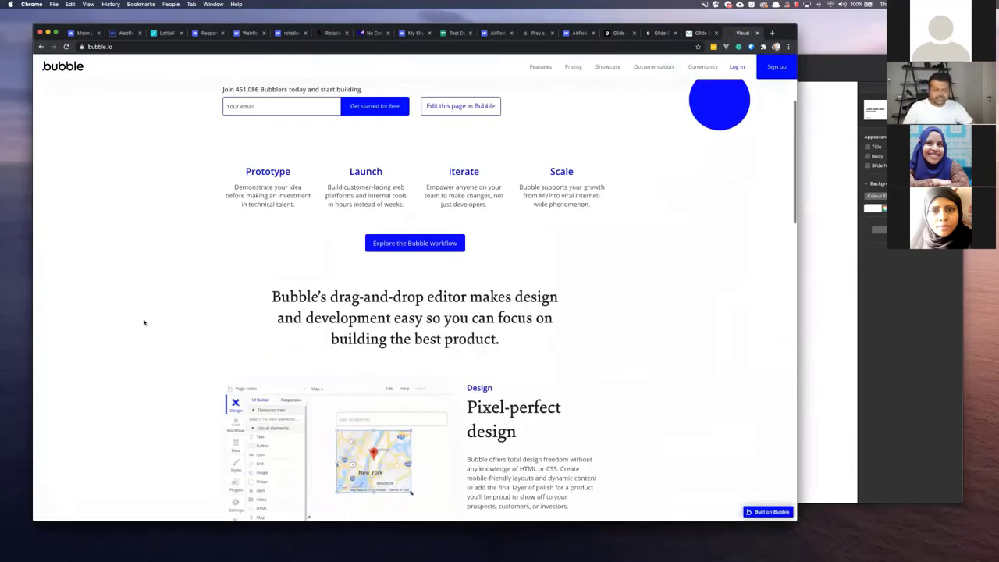
scroll(143, 322, "down", 6)
key("super+plus")
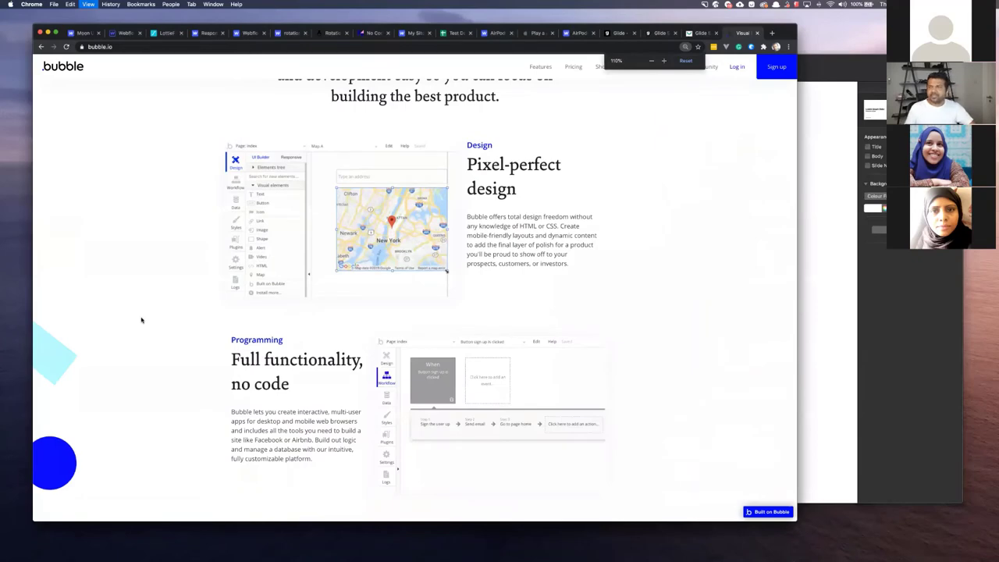
key("super+plus")
key("super+plus")
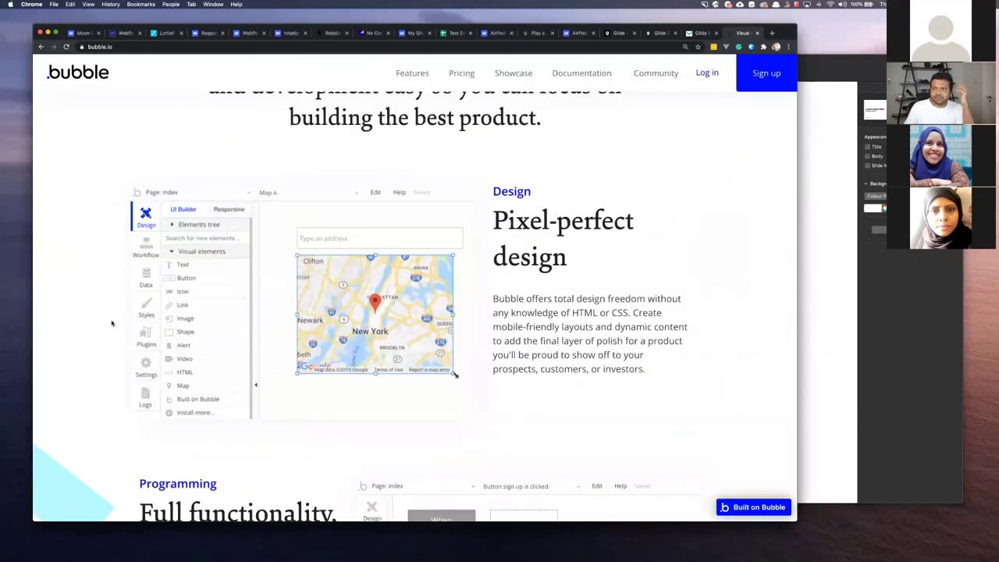
scroll(112, 323, "down", 1)
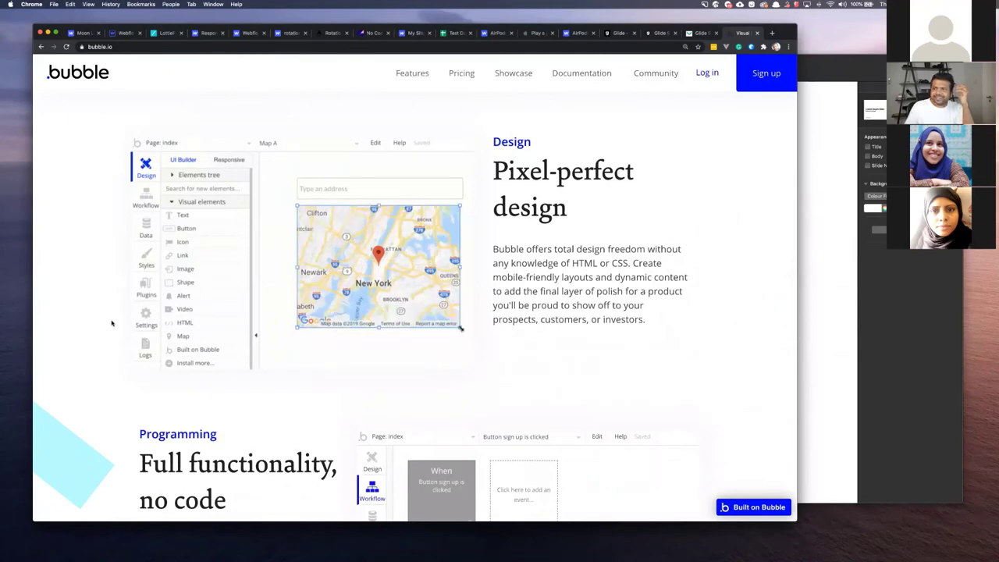
scroll(112, 323, "down", 5)
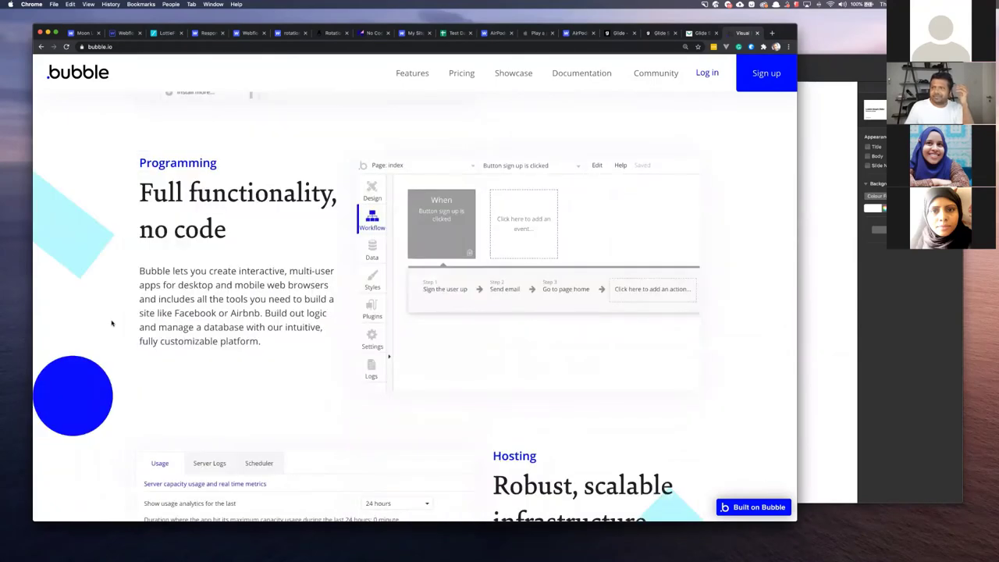
scroll(111, 323, "down", 4)
Step: Open the no-code maker community site nucode.co in a new tab
key("super+t")
type("n")
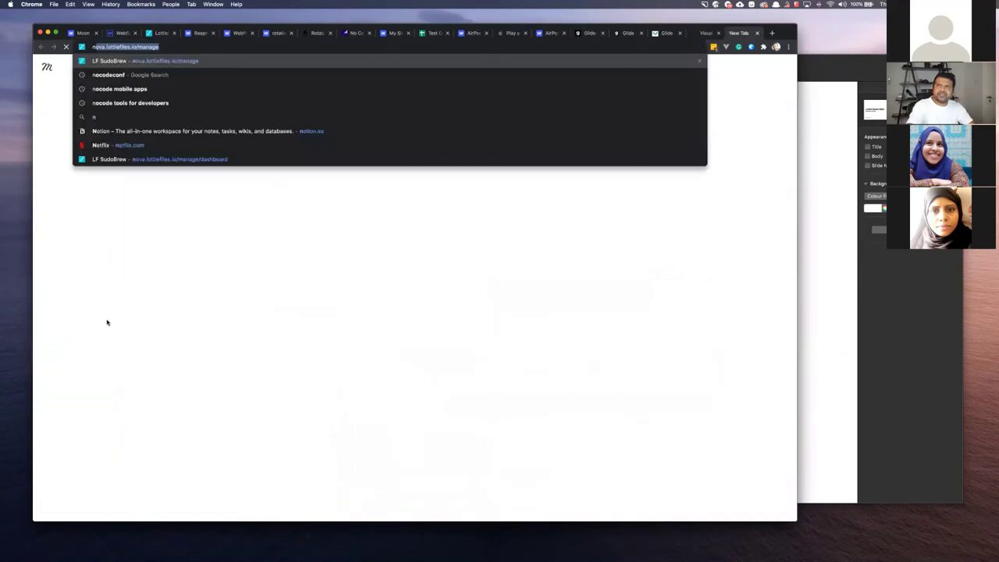
type("ucode.co")
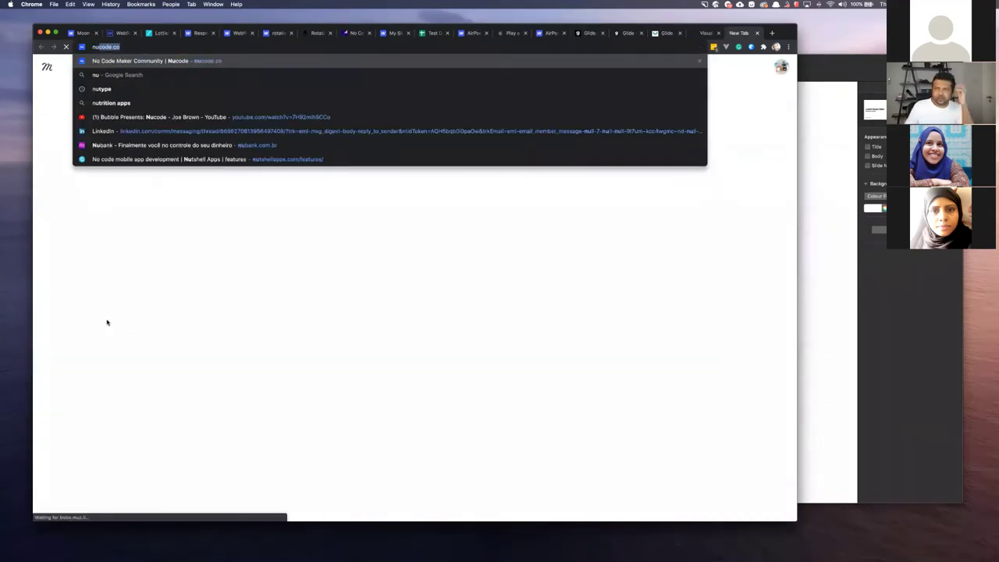
key("Return")
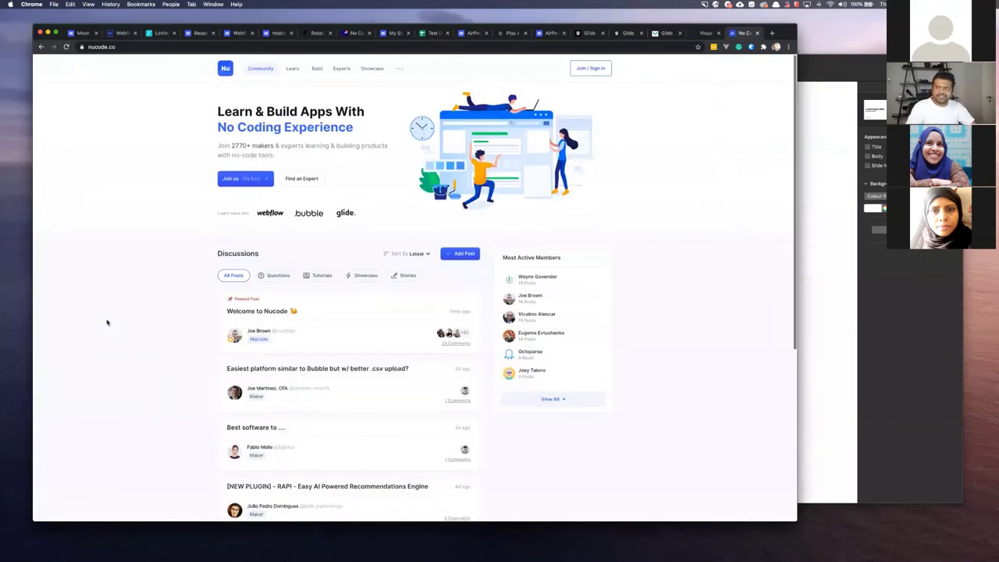
Step: Enlarge the Nucode page, look over the community discussions and open the Learn section
key("super+plus")
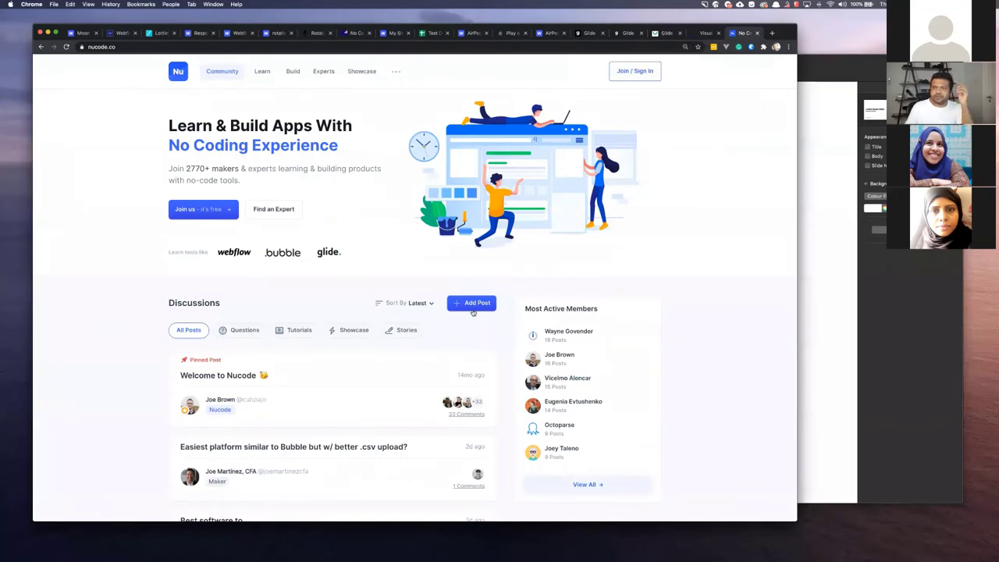
scroll(463, 192, "down", 3)
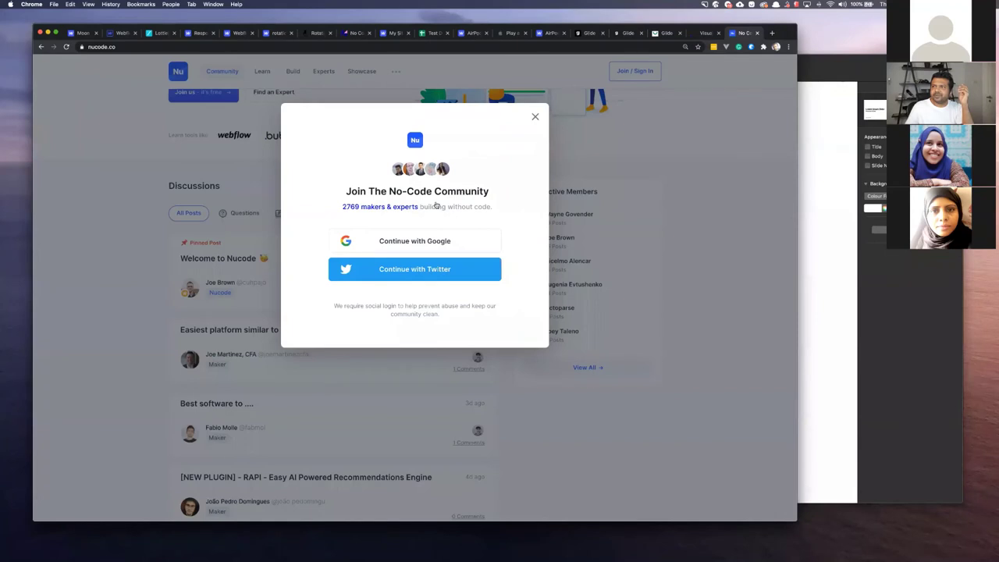
left_click(262, 72)
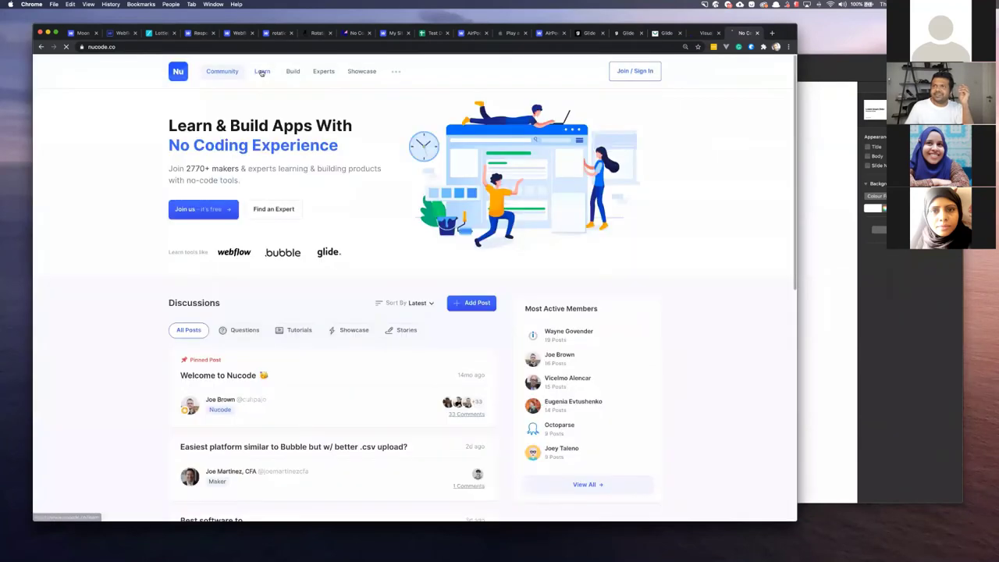
Step: Go back to the Bubble homepage and look over its programming, design and introductory sections again
left_click(322, 77)
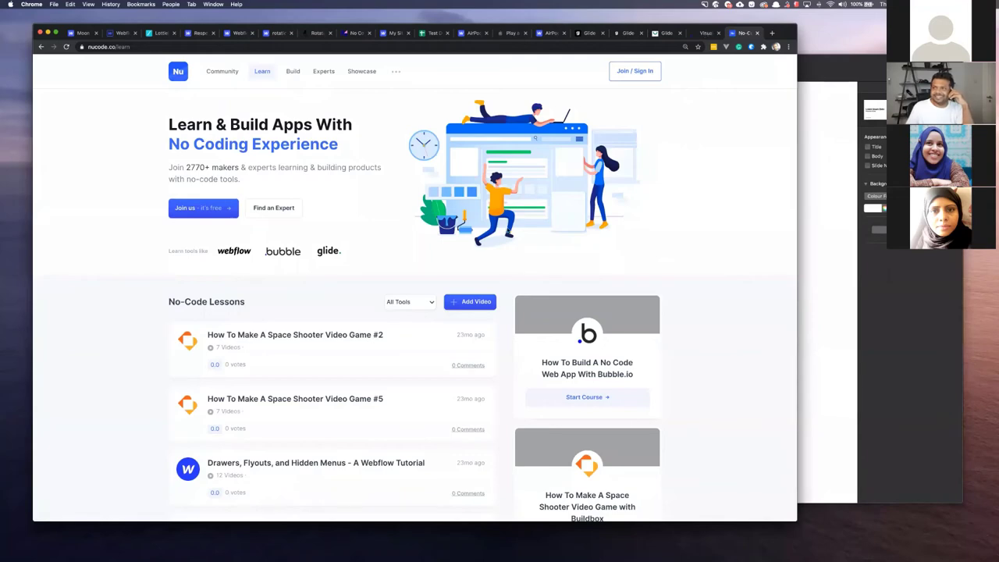
left_click(705, 33)
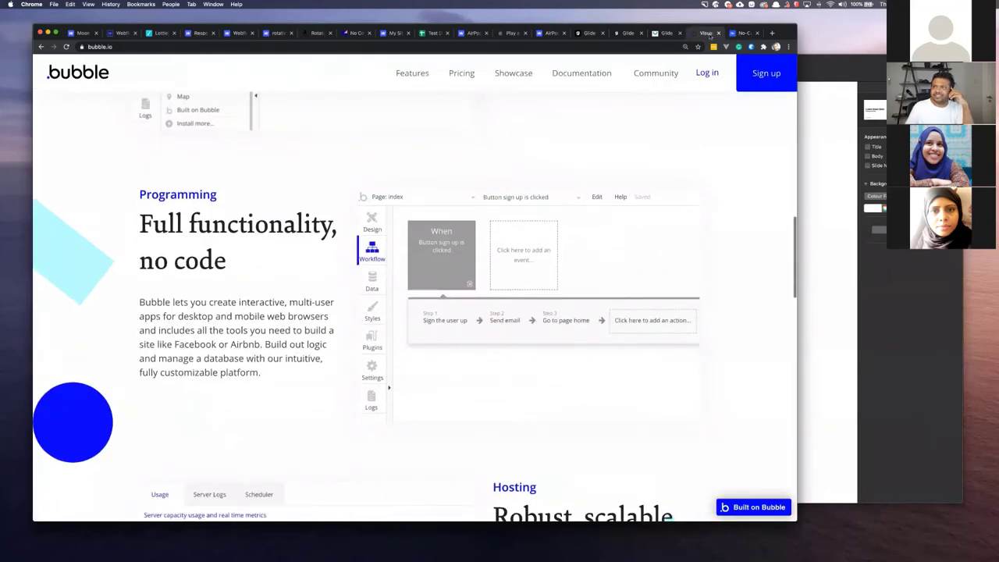
scroll(421, 170, "up", 2)
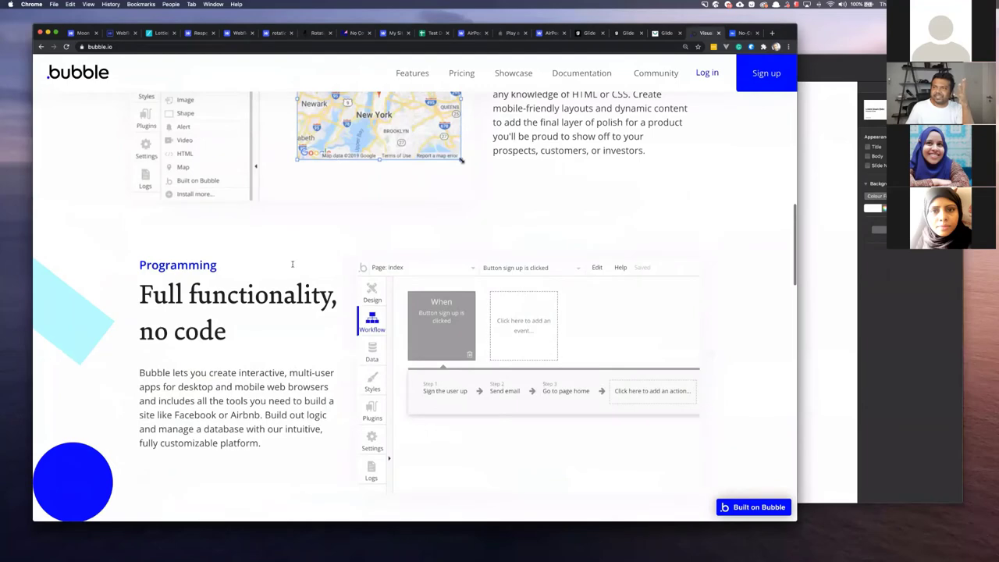
scroll(311, 290, "up", 10)
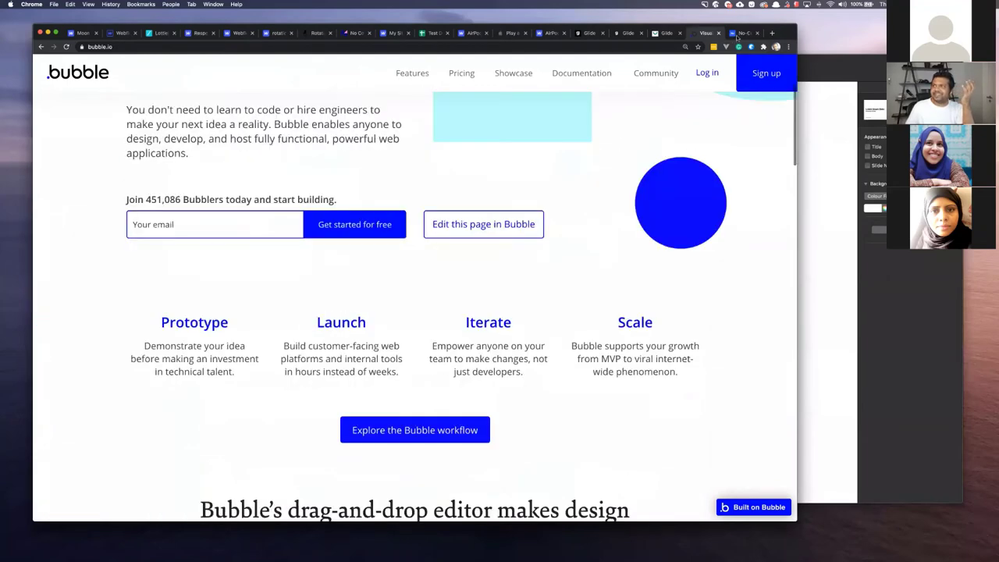
Step: Return to the Nucode site, browse its no-code lessons, and open the Build and Showcase sections
key("ctrl+Tab")
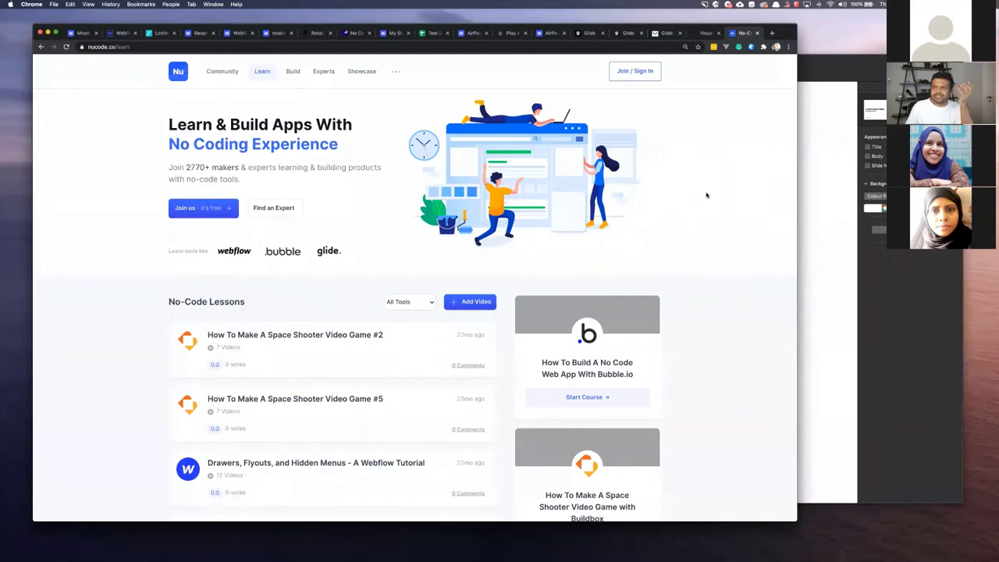
scroll(706, 195, "down", 5)
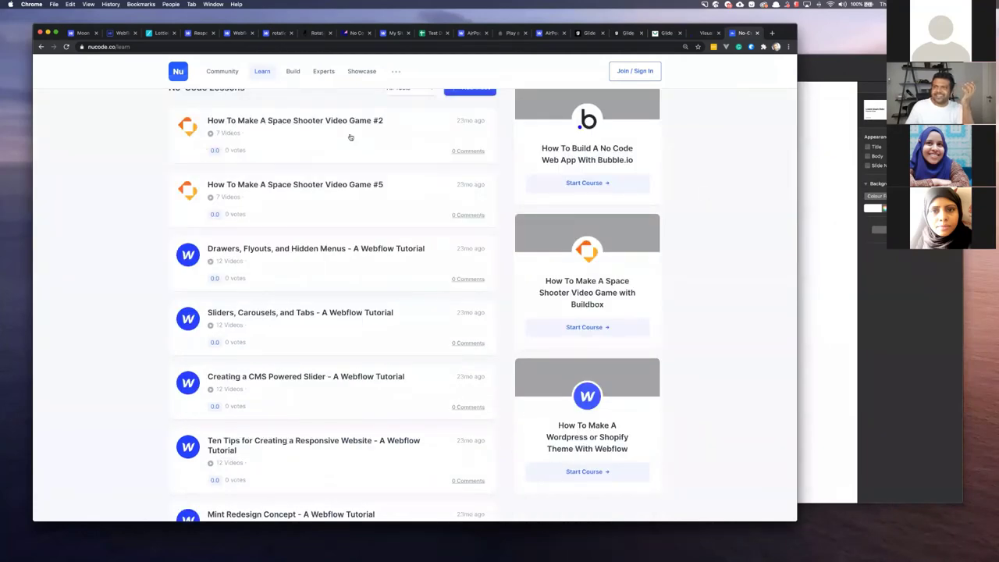
scroll(297, 161, "down", 5)
scroll(323, 163, "up", 10)
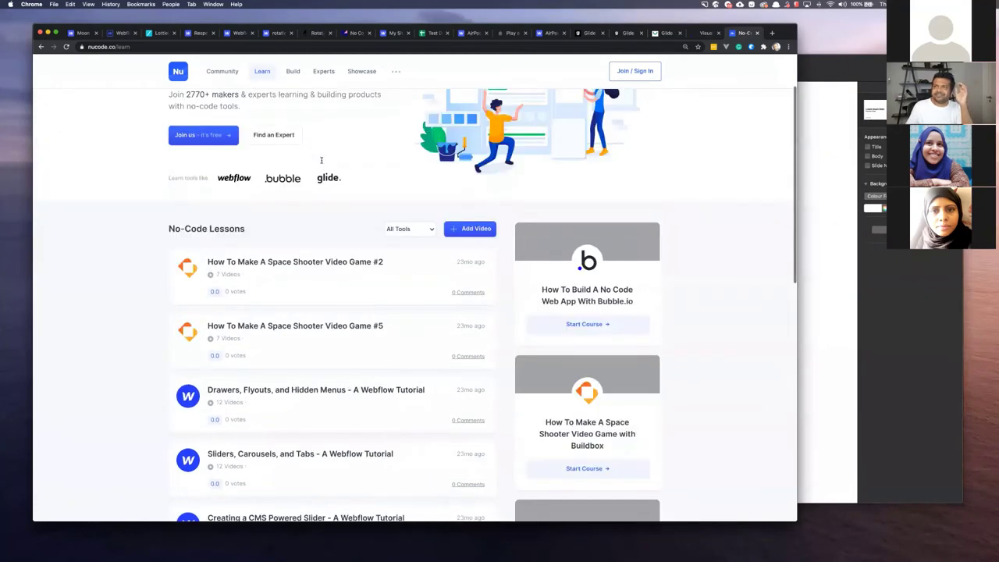
left_click(291, 74)
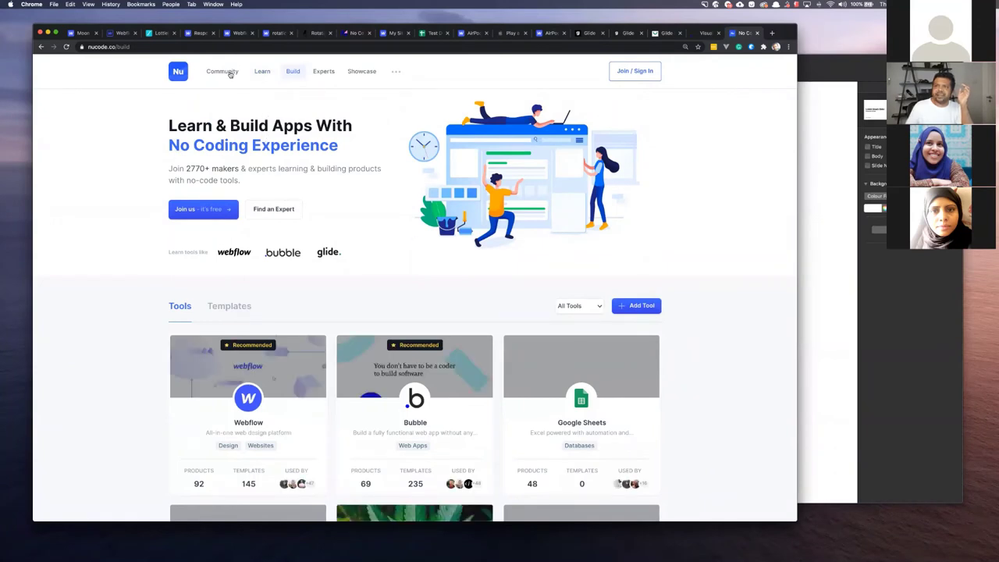
left_click(352, 74)
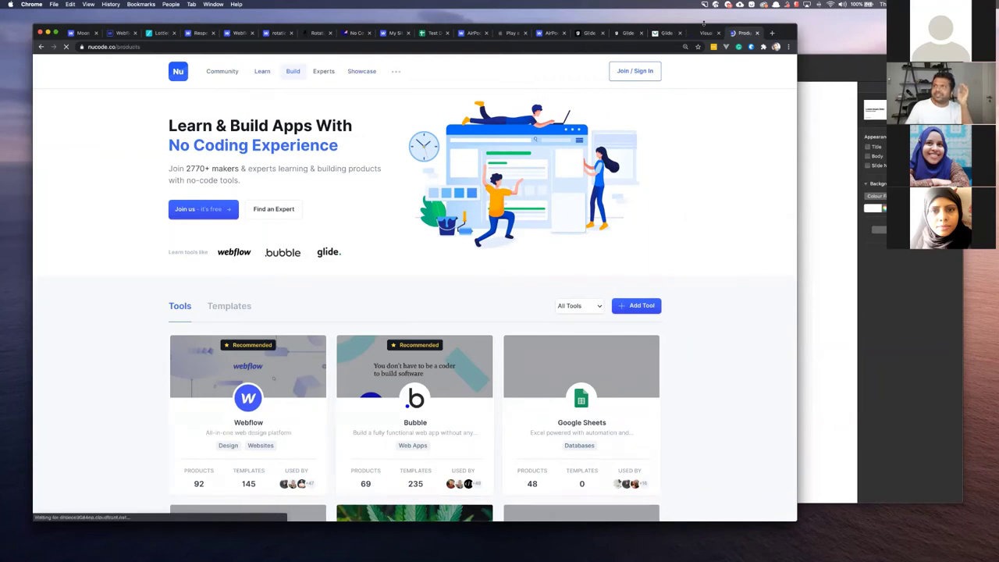
Step: Return to the Bubble homepage, skim its feature sections, and log in with Google
left_click(694, 34)
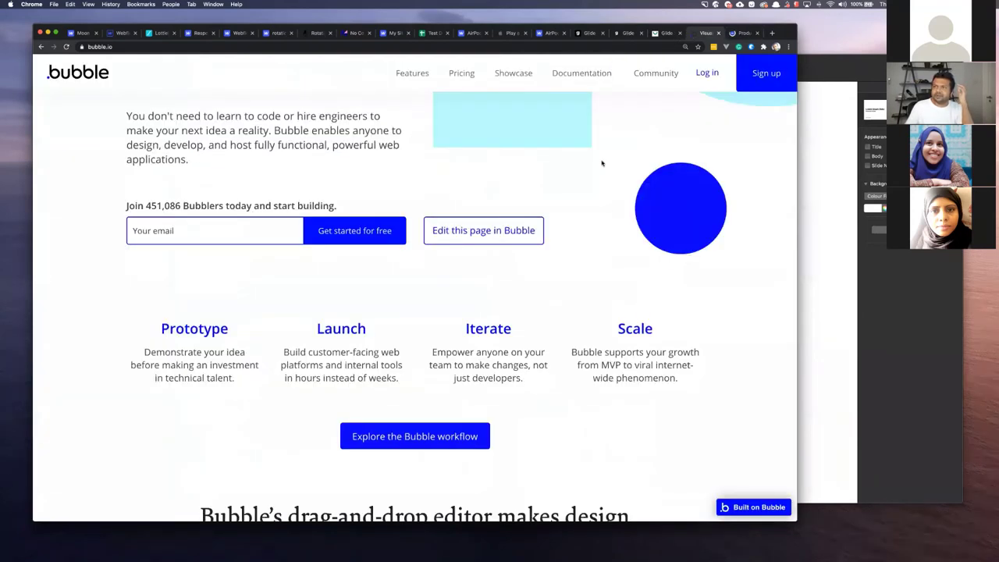
scroll(601, 163, "up", 3)
scroll(600, 161, "down", 10)
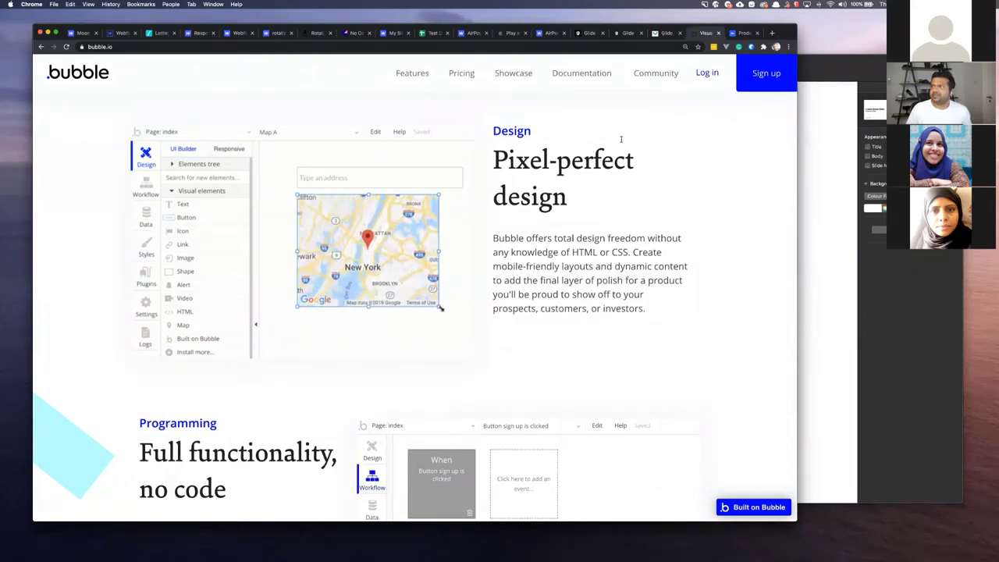
left_click(710, 74)
left_click(475, 348)
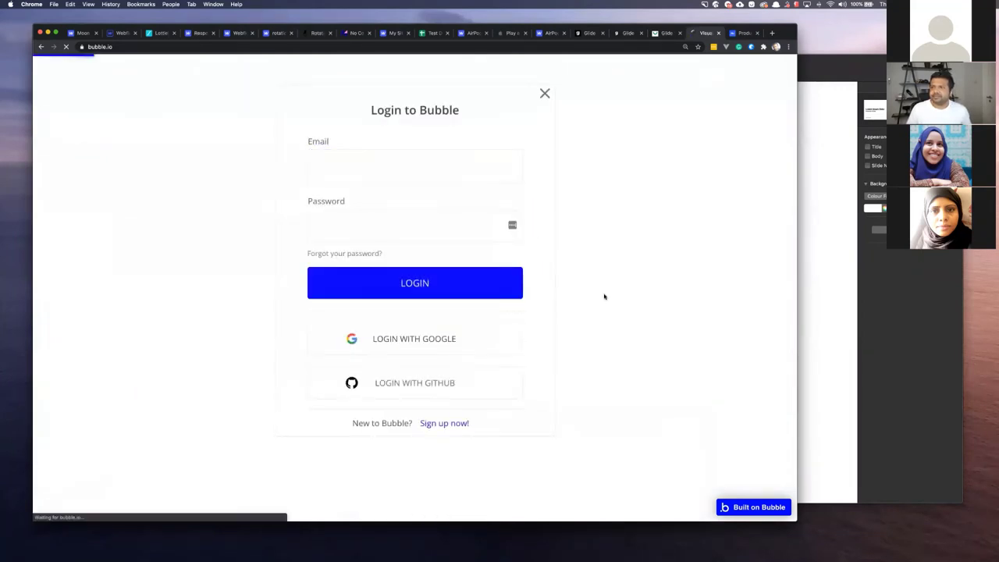
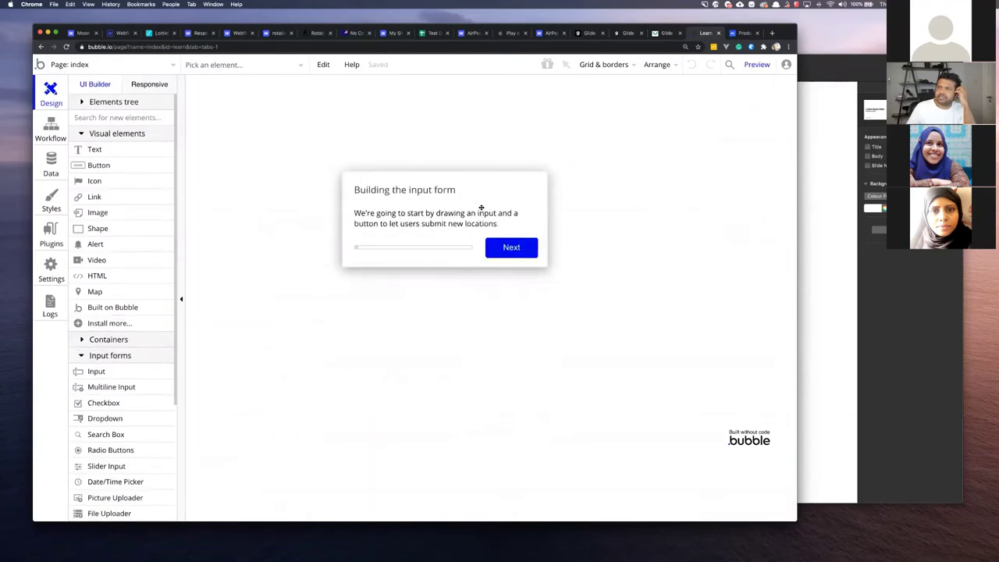
Step: Start the input form lesson and draw a Search Box about 400 by 45 in the upper part of the page
left_click(511, 247)
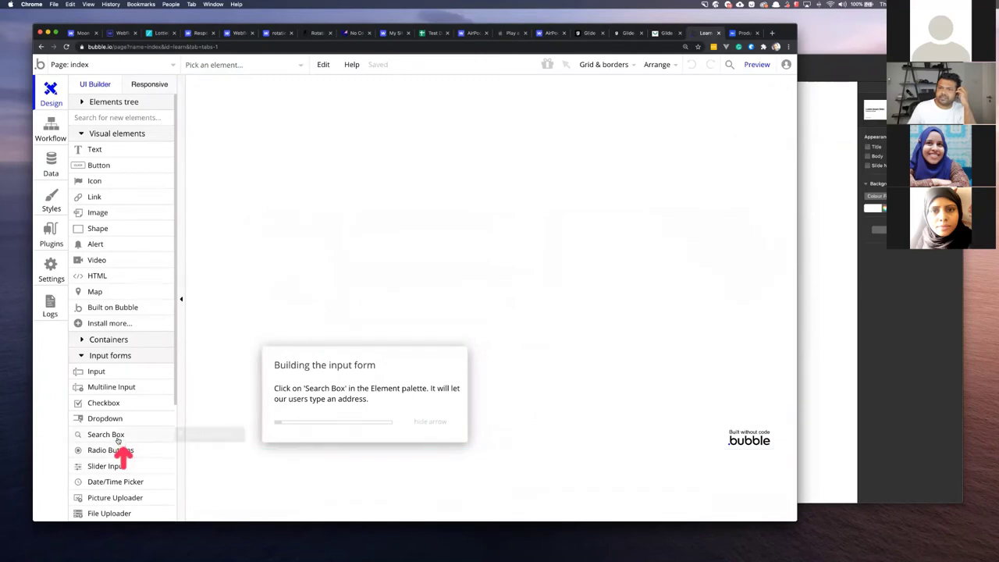
left_click(105, 439)
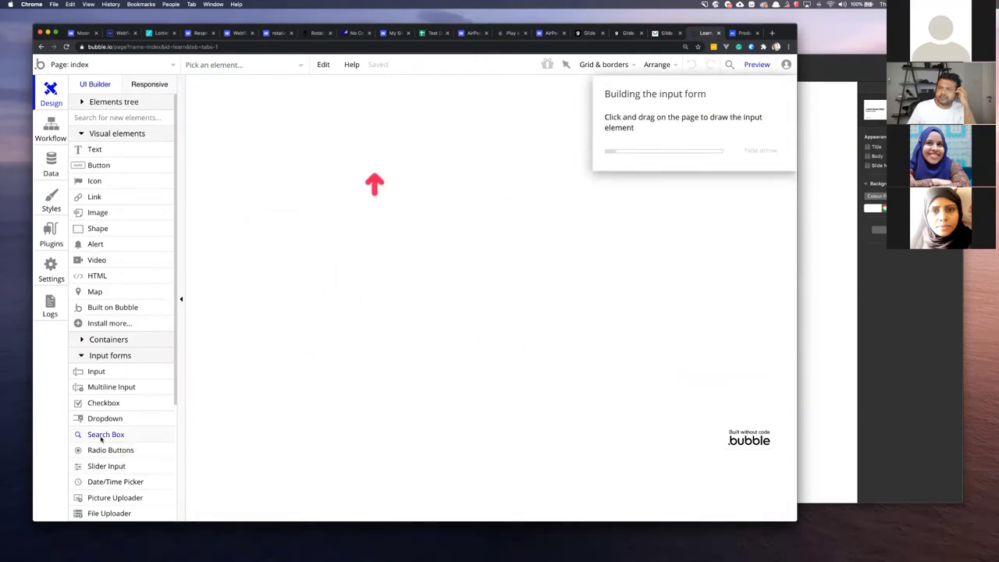
left_click_drag(382, 201, 420, 178)
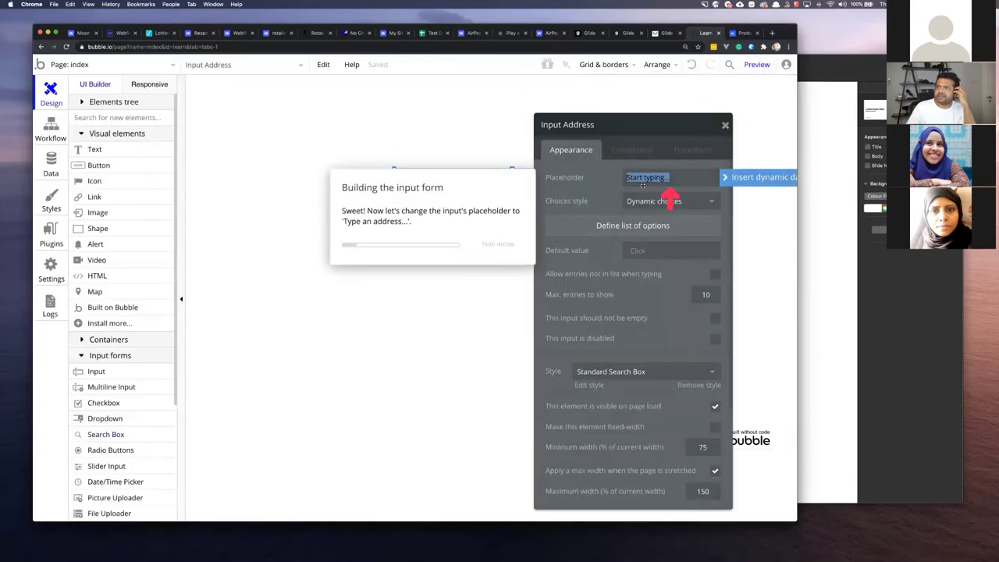
Step: Set the search box's placeholder to "Type An Address" and its choices style to Geographic places, and continue the lesson
left_click(666, 178)
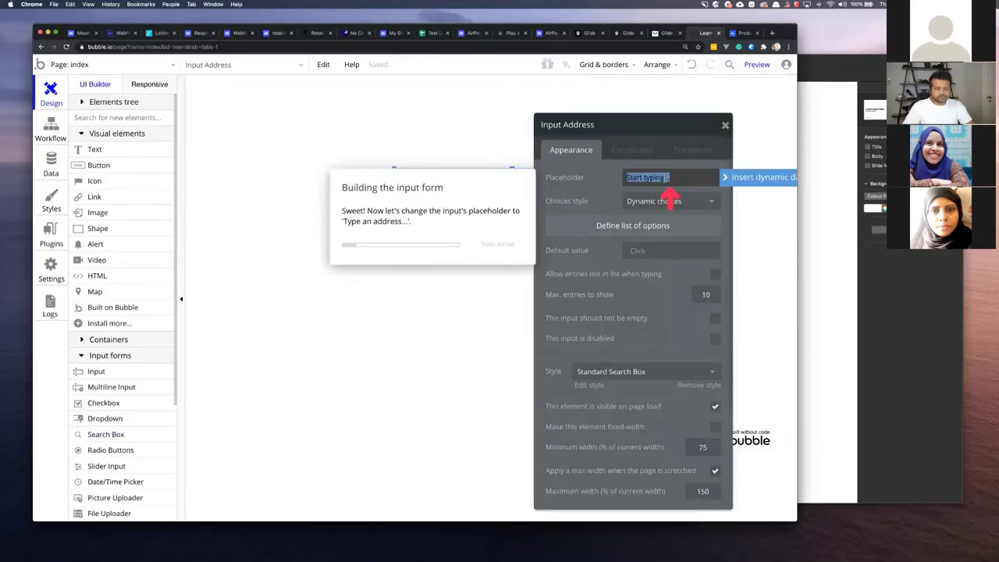
type("Type An")
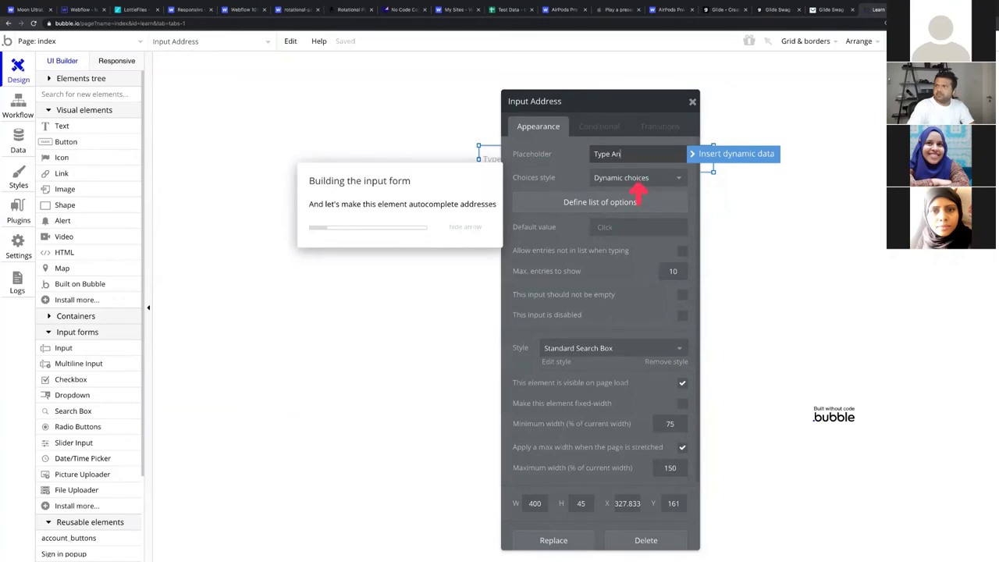
type("Addr")
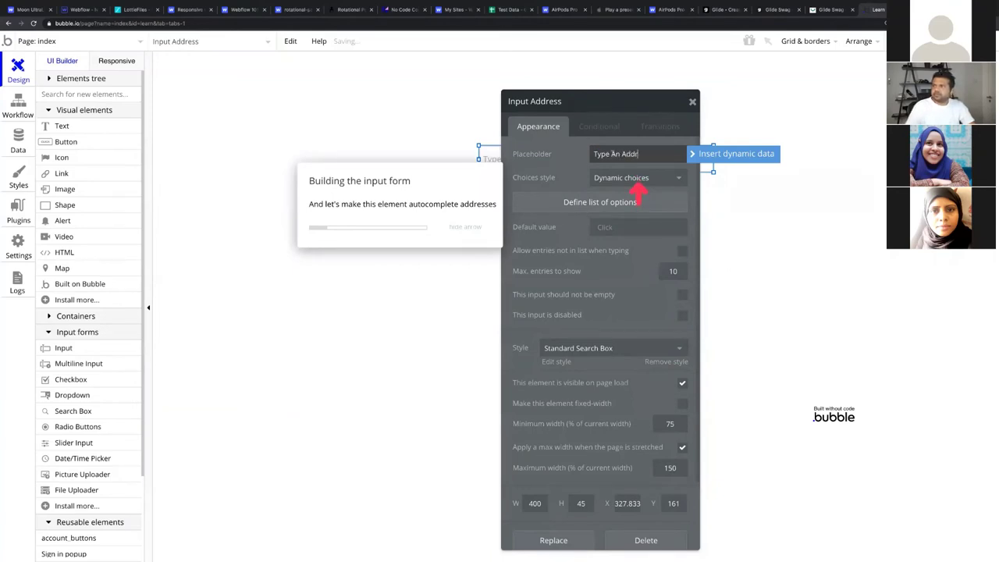
type("ess")
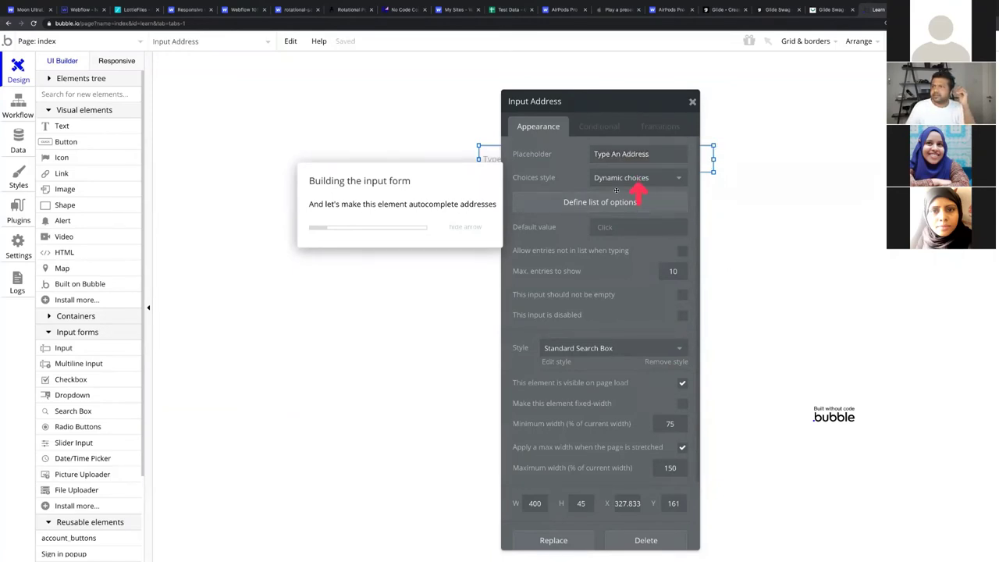
left_click(617, 178)
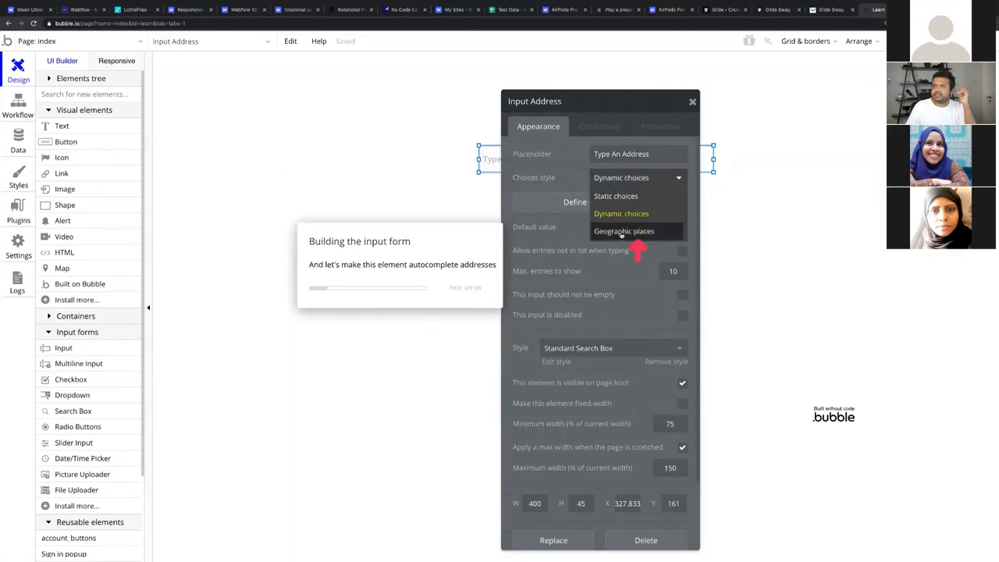
left_click(621, 232)
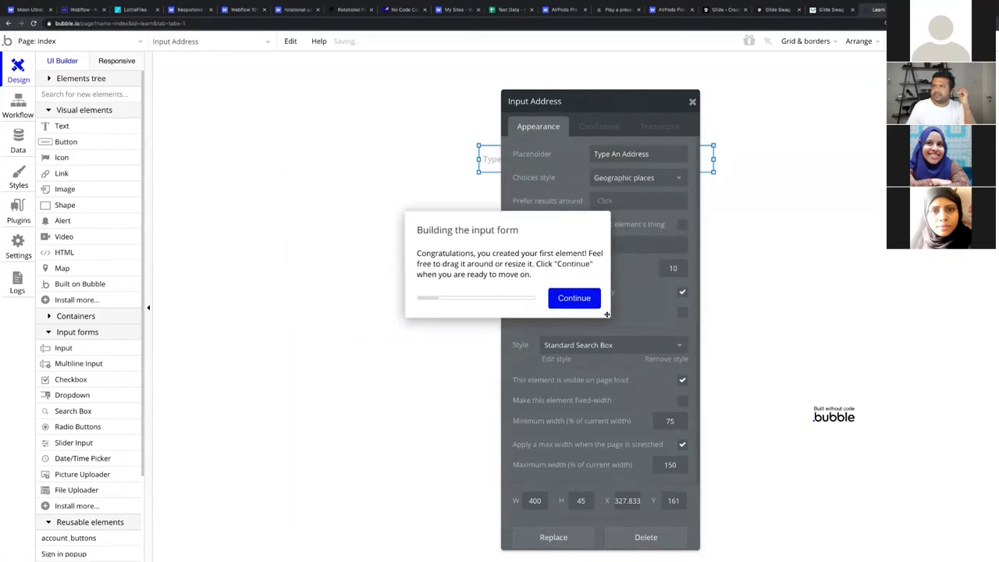
left_click(595, 295)
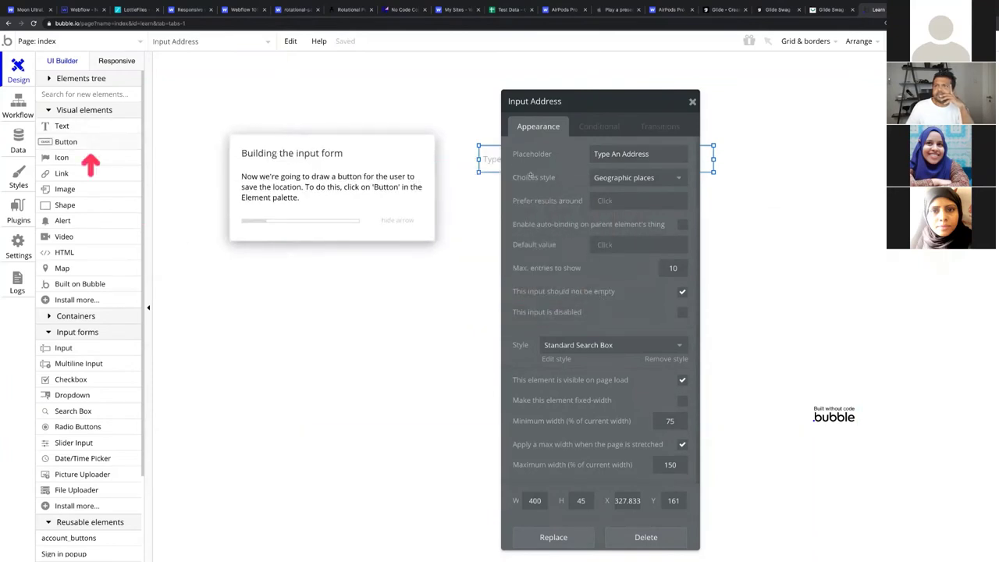
Step: Place a button about 150 by 45 beside the address search box, label it "Save", and continue the lesson
left_click(65, 141)
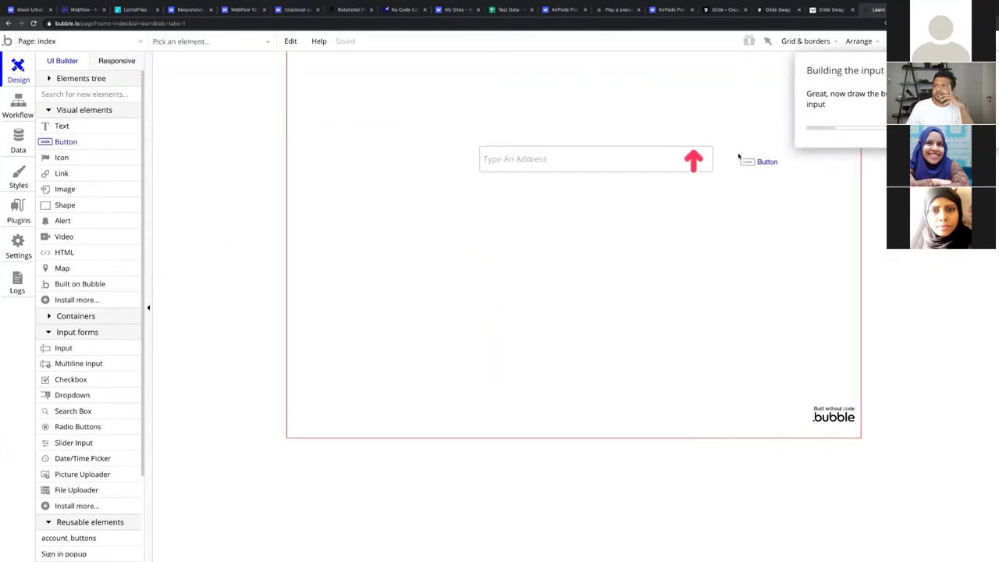
left_click(739, 156)
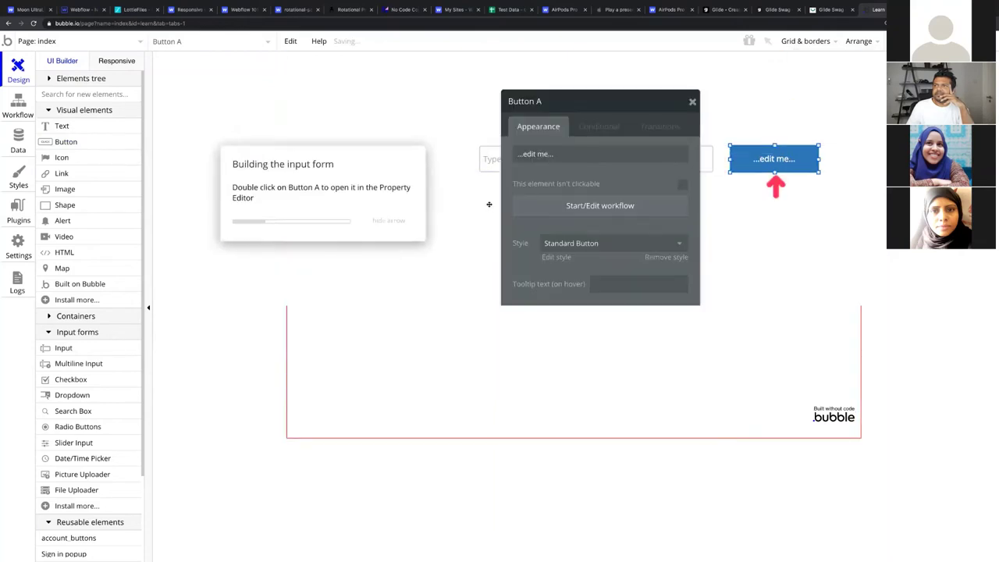
left_click(558, 157)
type("Save")
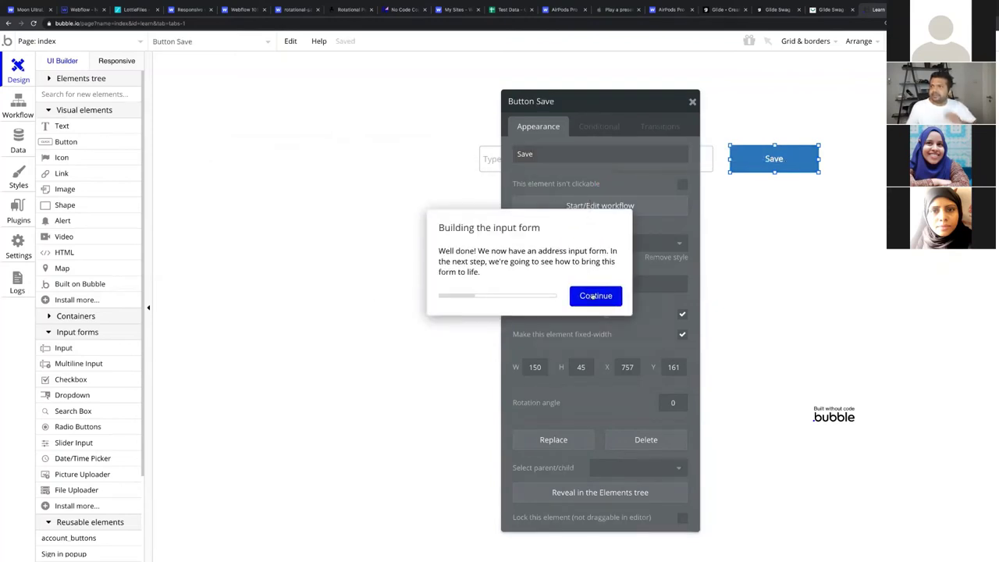
left_click(590, 295)
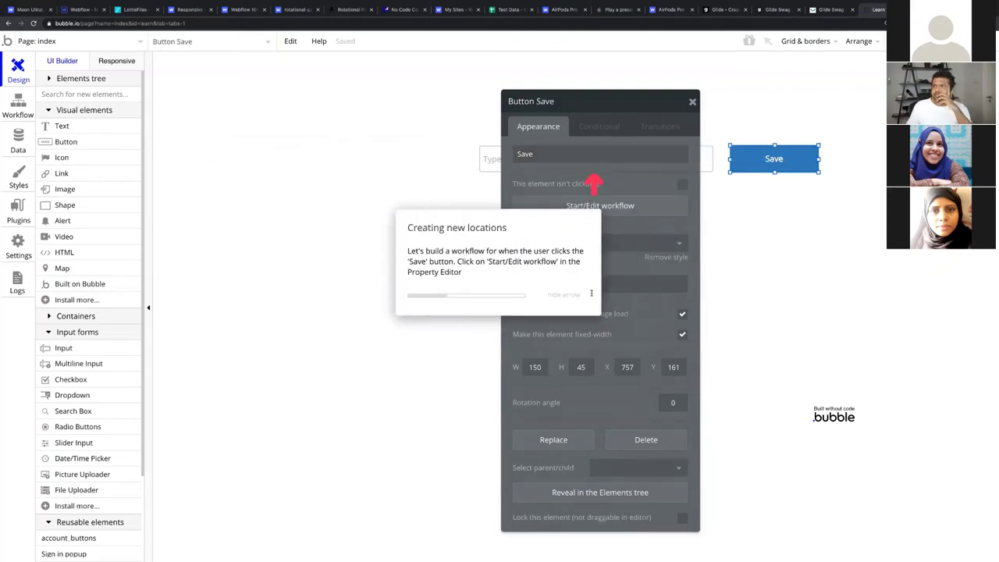
Step: Start a workflow for the Save button and add the data action "Create a new thing" to it
left_click(593, 207)
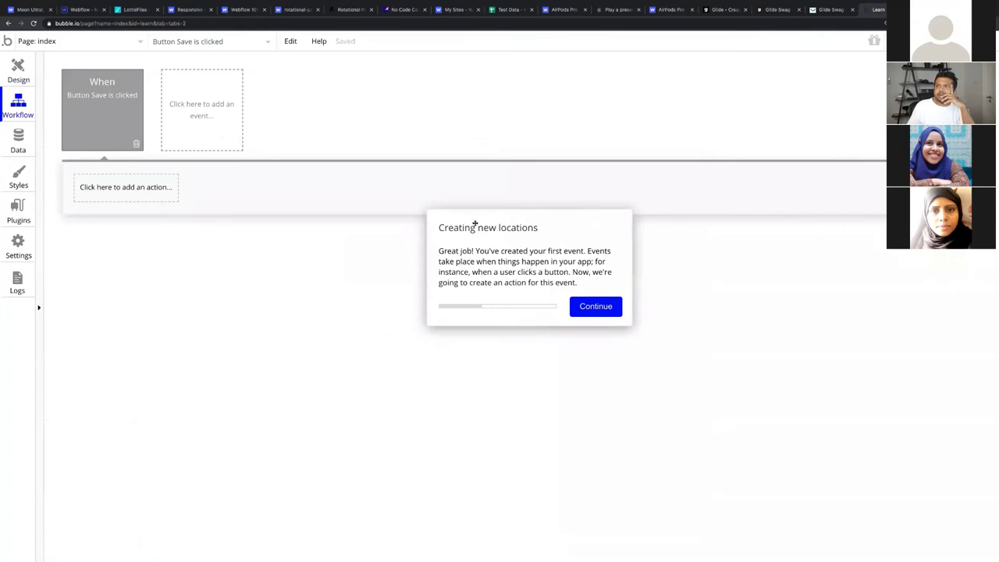
left_click(594, 308)
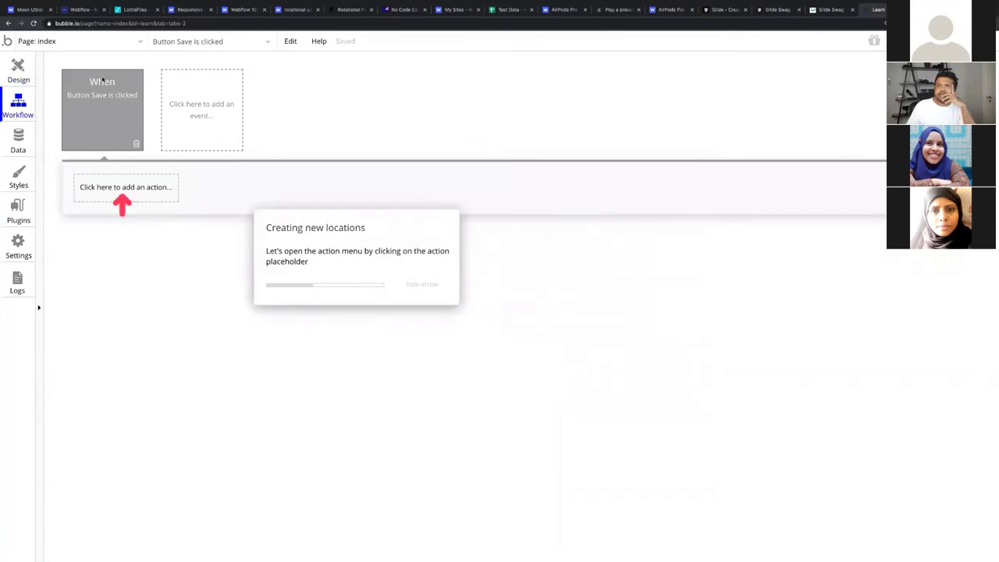
left_click(115, 192)
mouse_move(109, 273)
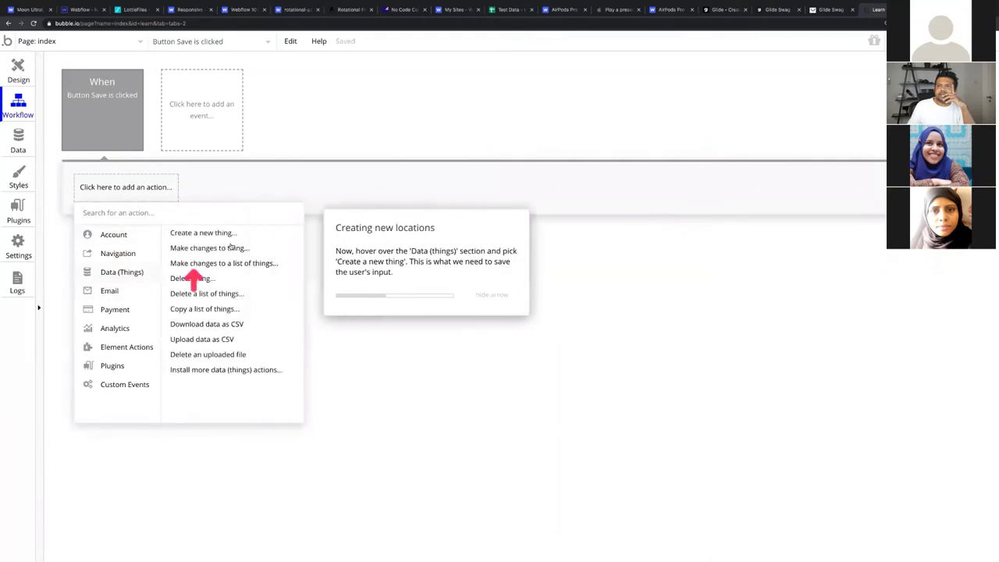
left_click(218, 238)
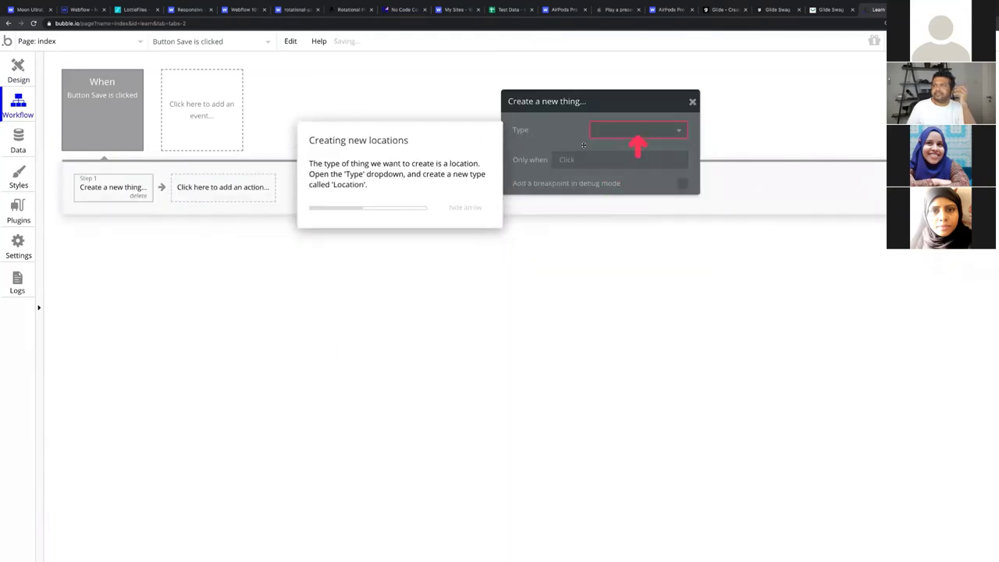
Step: Create a new data type called "Location" as the type for the new-thing action, and continue the lesson
left_click(593, 134)
left_click(627, 149)
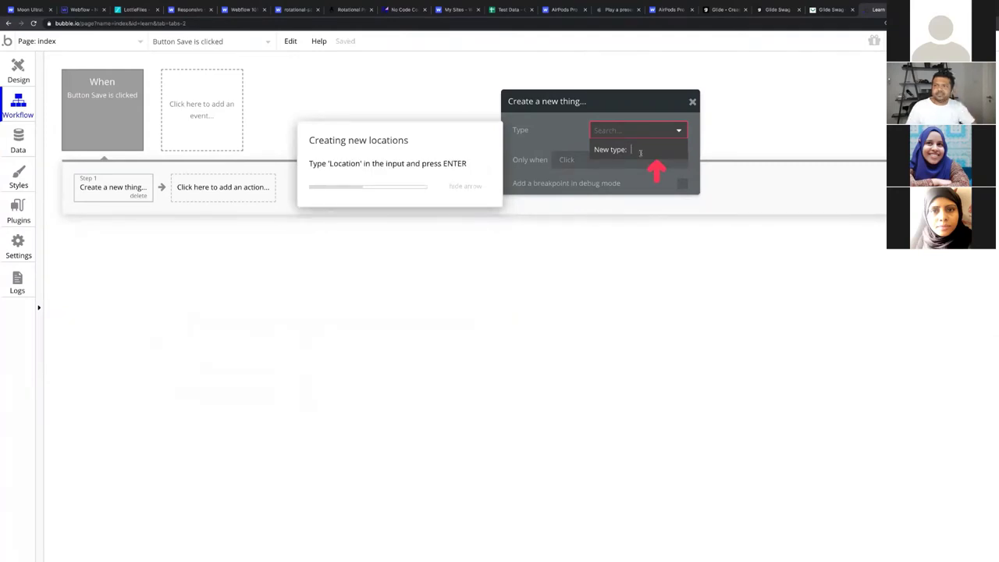
type("Location")
key("Return")
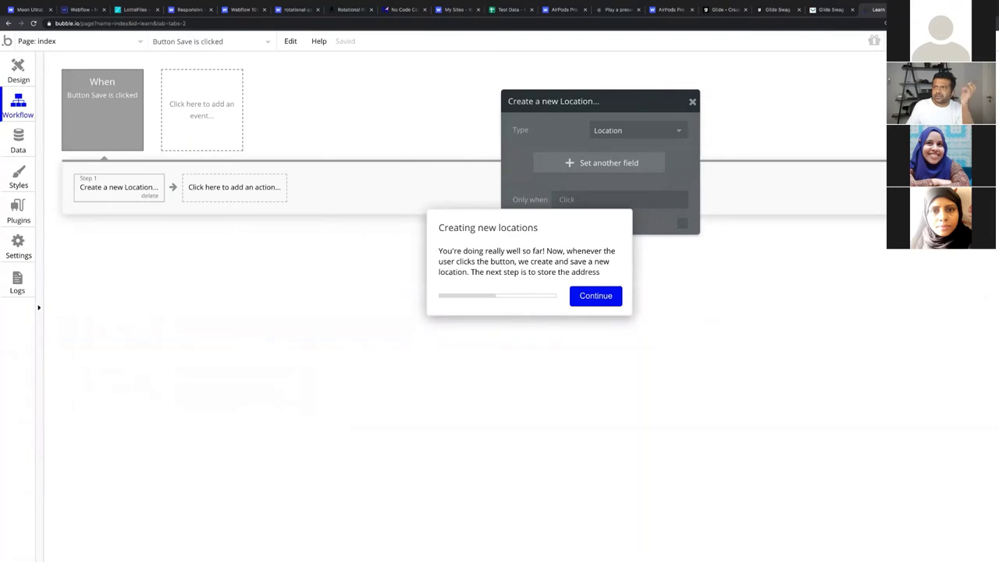
left_click(595, 295)
Step: Add a new field named "Address" of type geographic address to the create-new-Location action
left_click(593, 163)
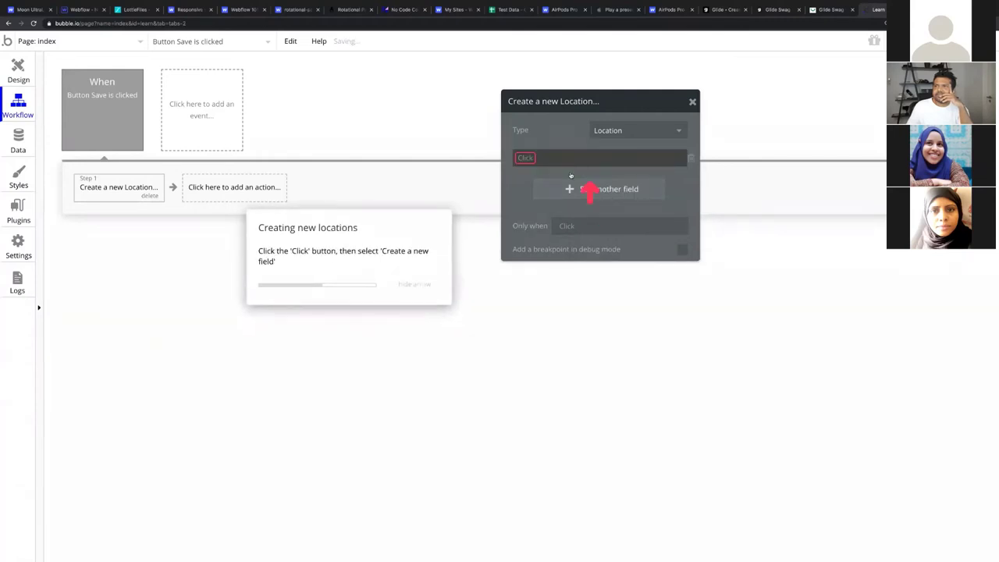
left_click(527, 159)
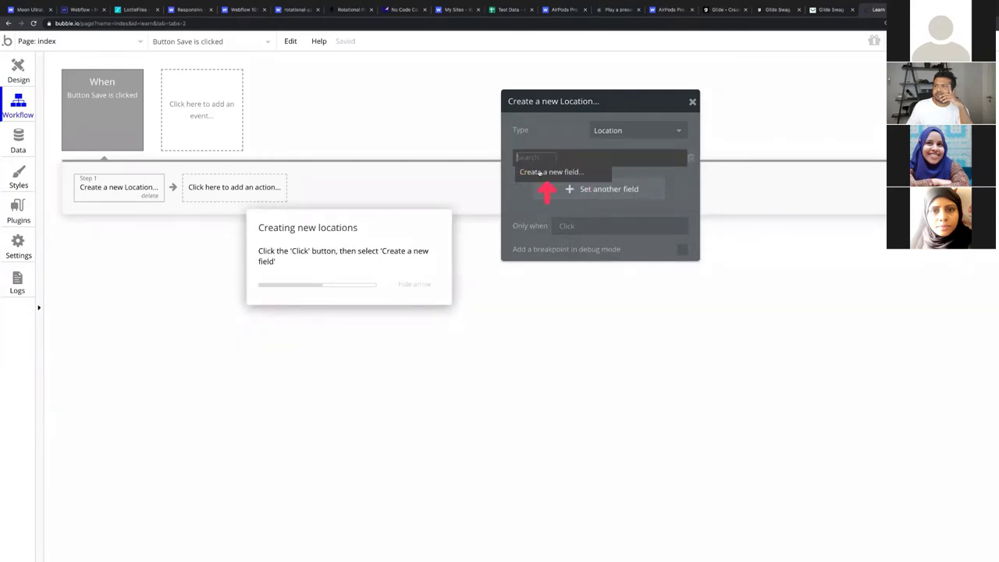
left_click(538, 170)
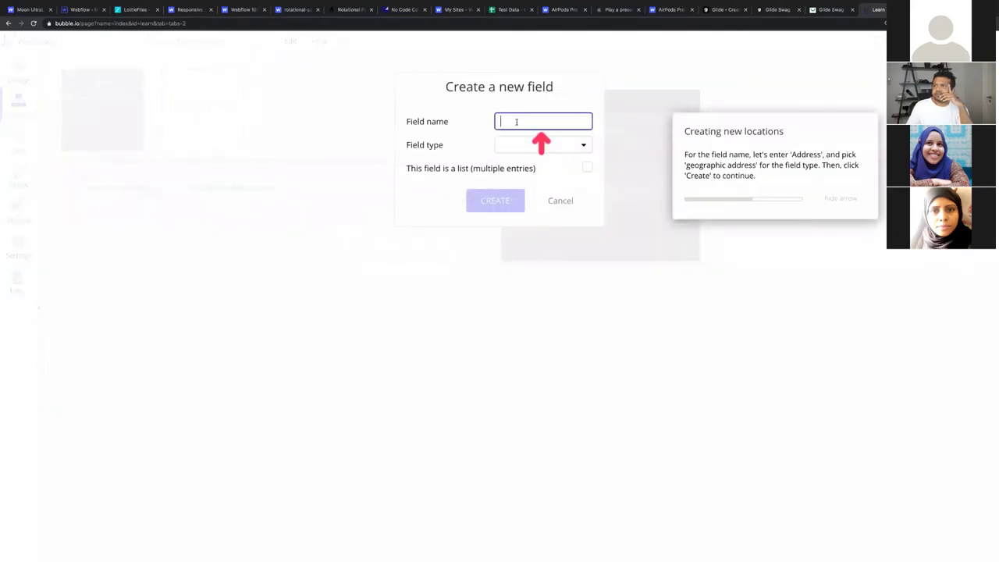
type("Address")
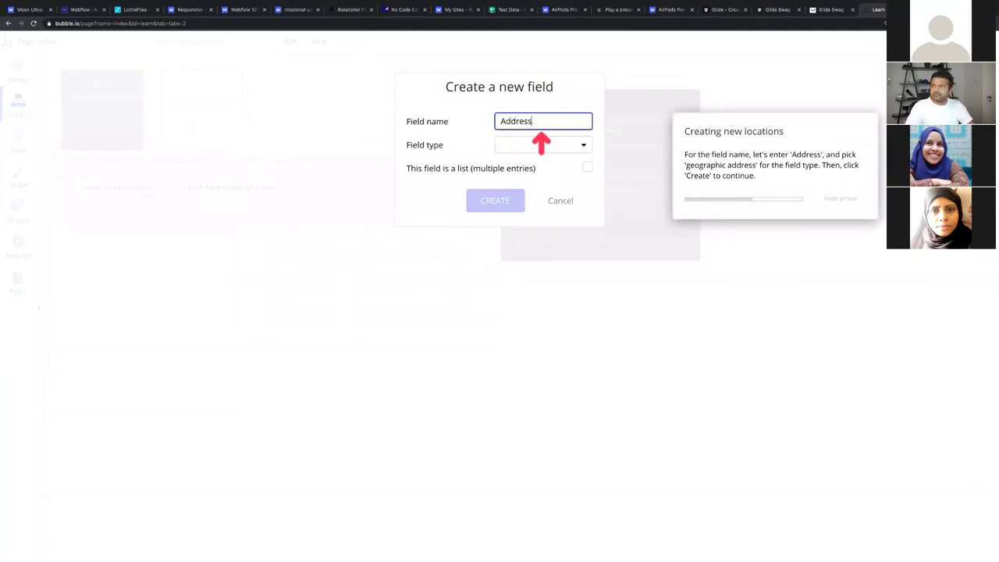
key("Tab")
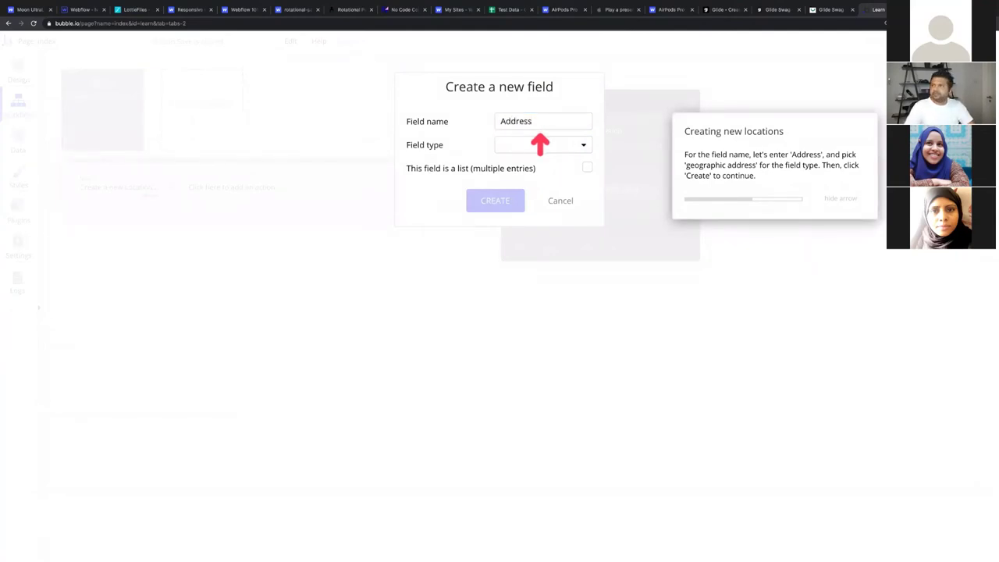
left_click(530, 145)
left_click(528, 323)
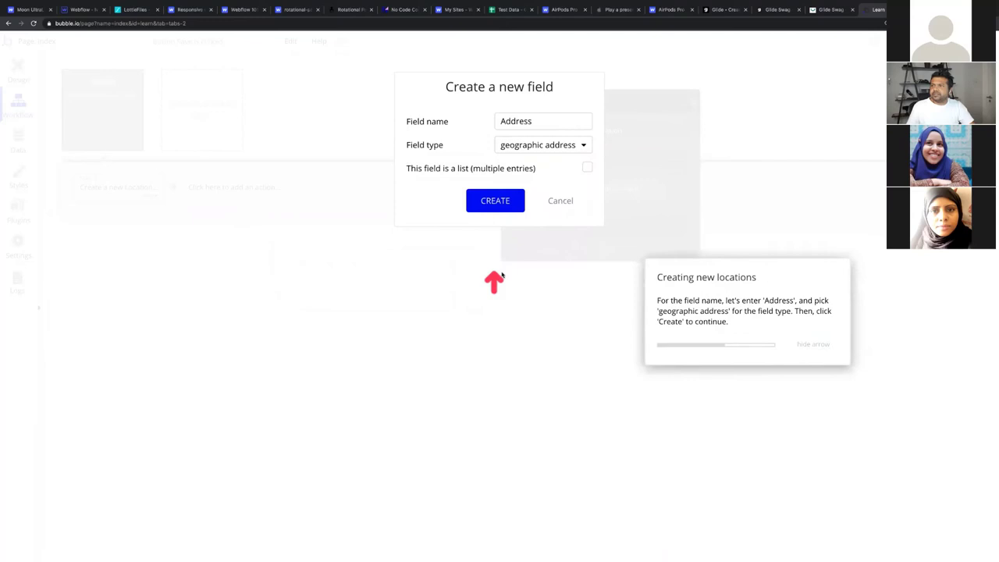
left_click(497, 201)
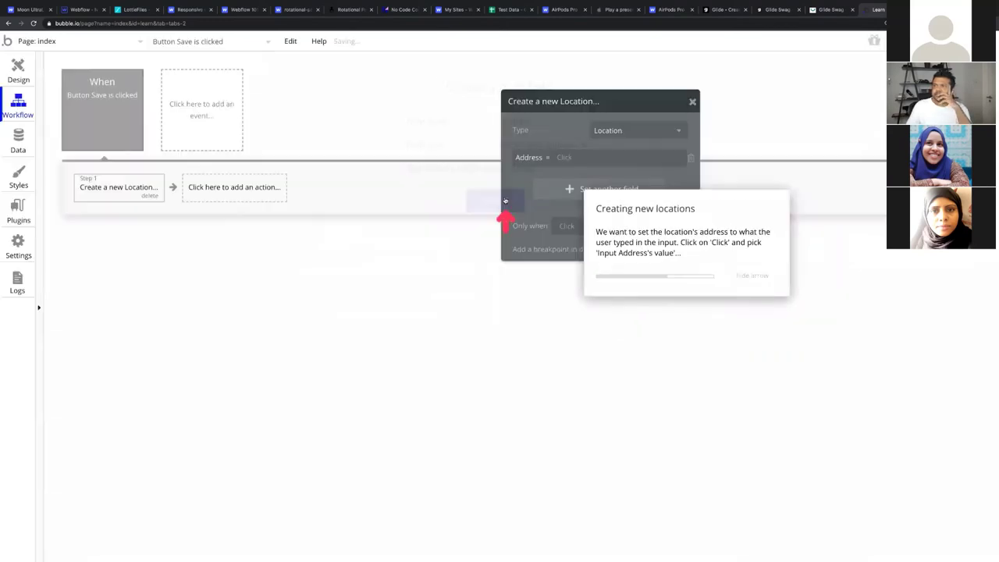
Step: Set the new Location's Address field to Input Address's value and continue the lesson
left_click(567, 159)
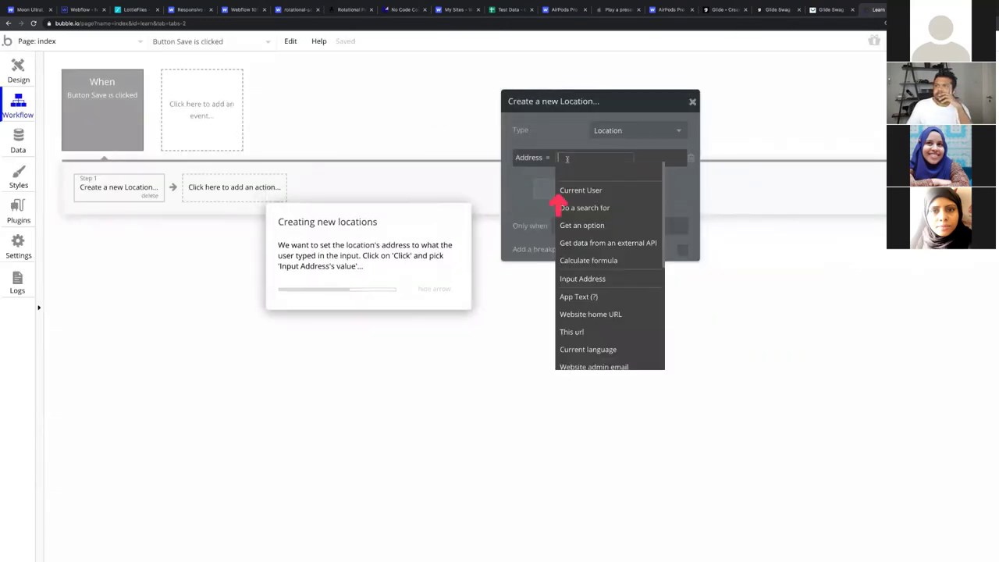
left_click(595, 279)
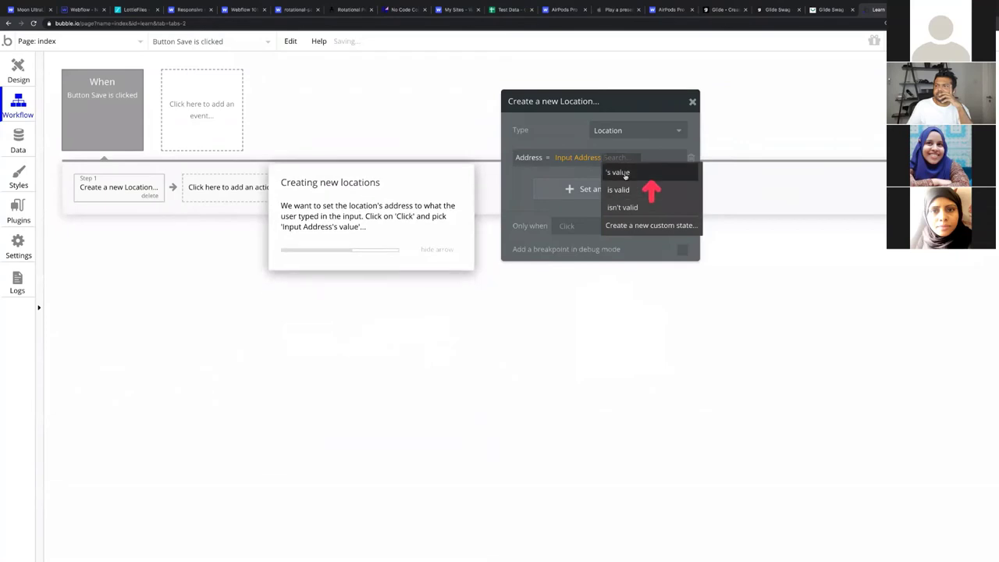
left_click(618, 173)
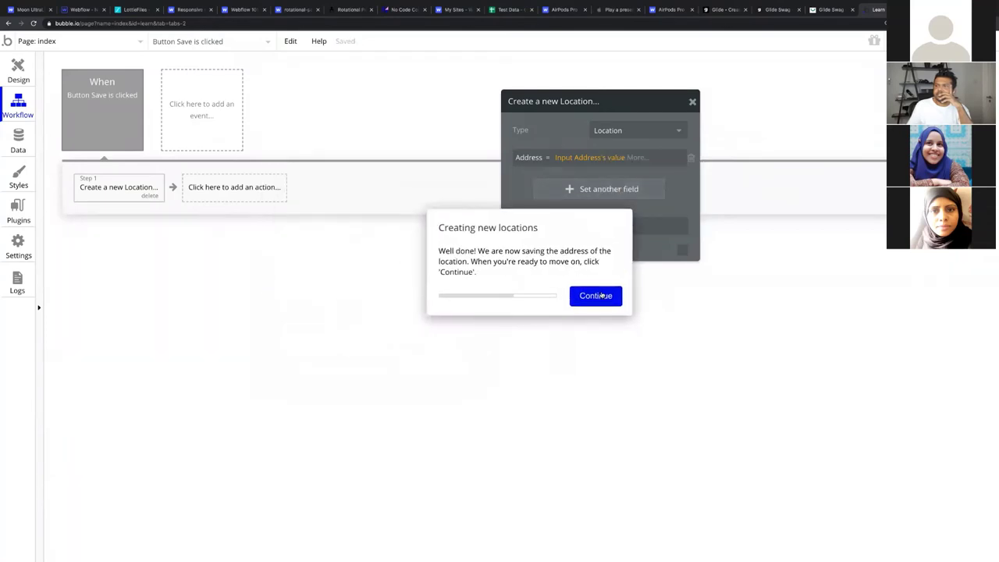
left_click(595, 295)
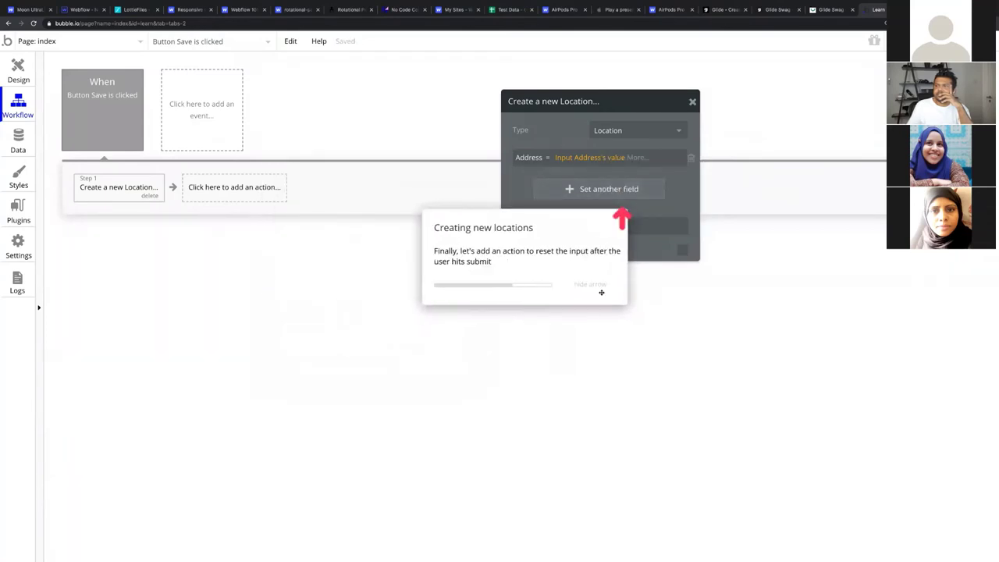
Step: Add the element action "Reset inputs" as the second step of the Save button's workflow, and continue the lesson
left_click(241, 189)
mouse_move(255, 376)
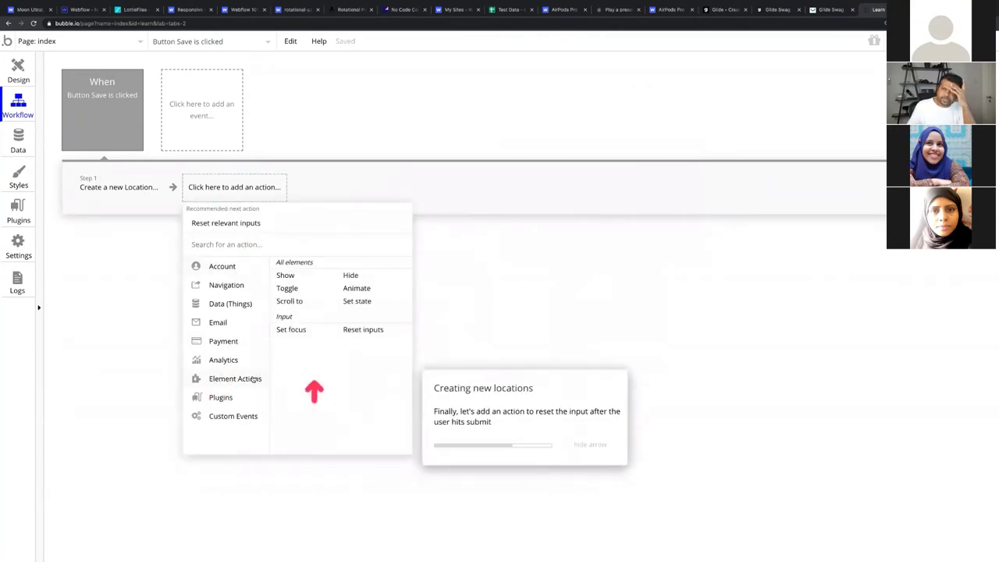
left_click(363, 329)
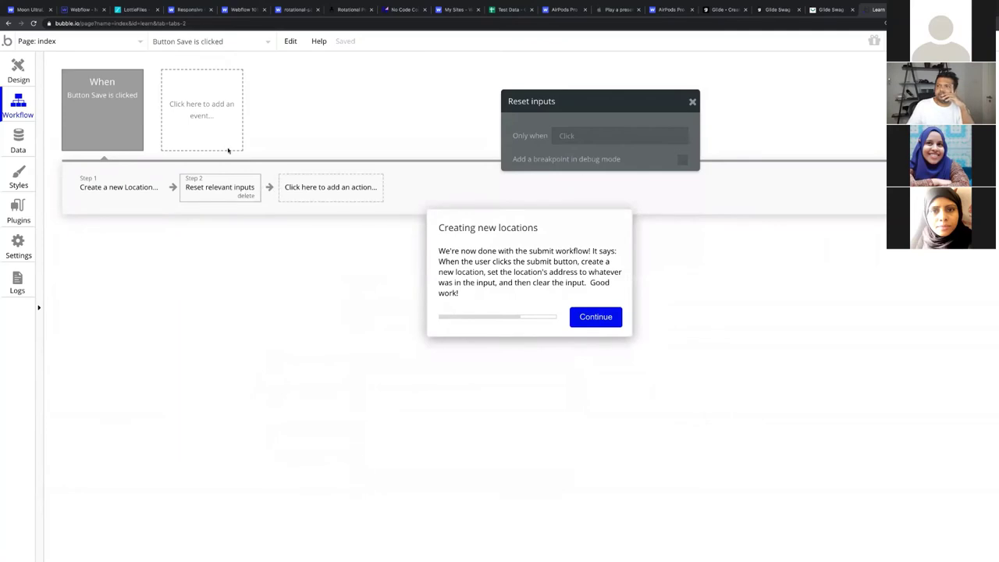
left_click(589, 317)
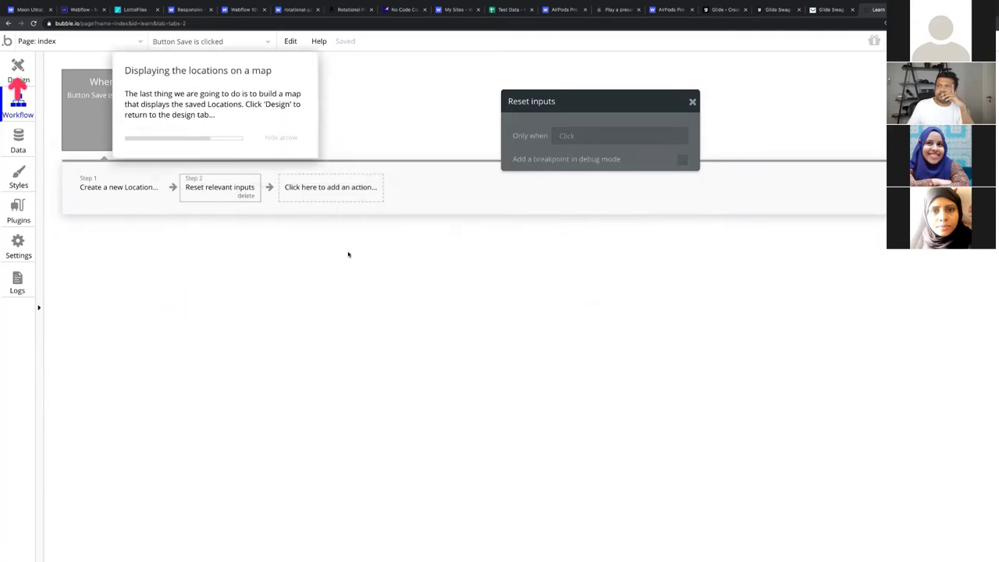
Step: Return to the page design and place a Map element below the address search box and Save button
left_click(19, 72)
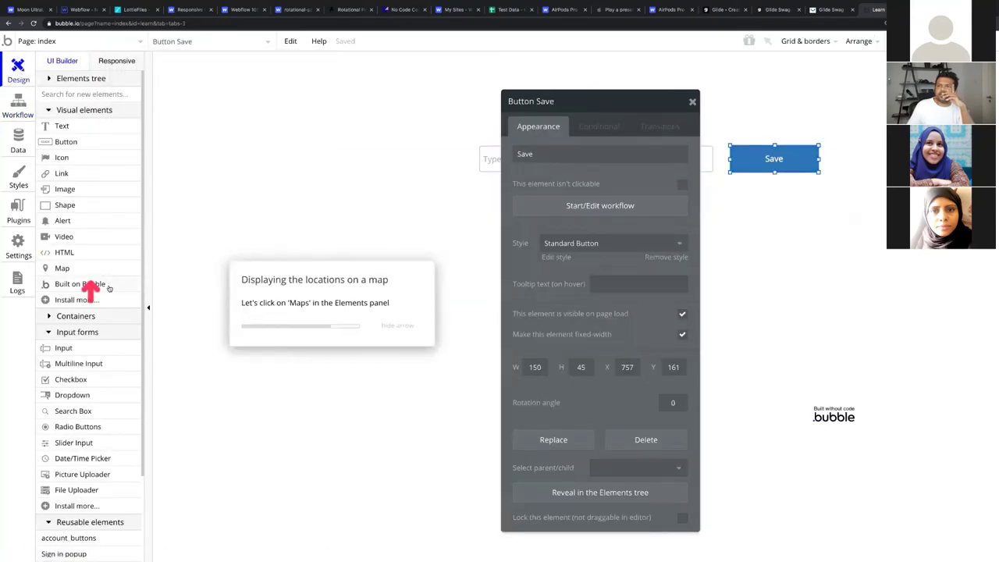
left_click(67, 269)
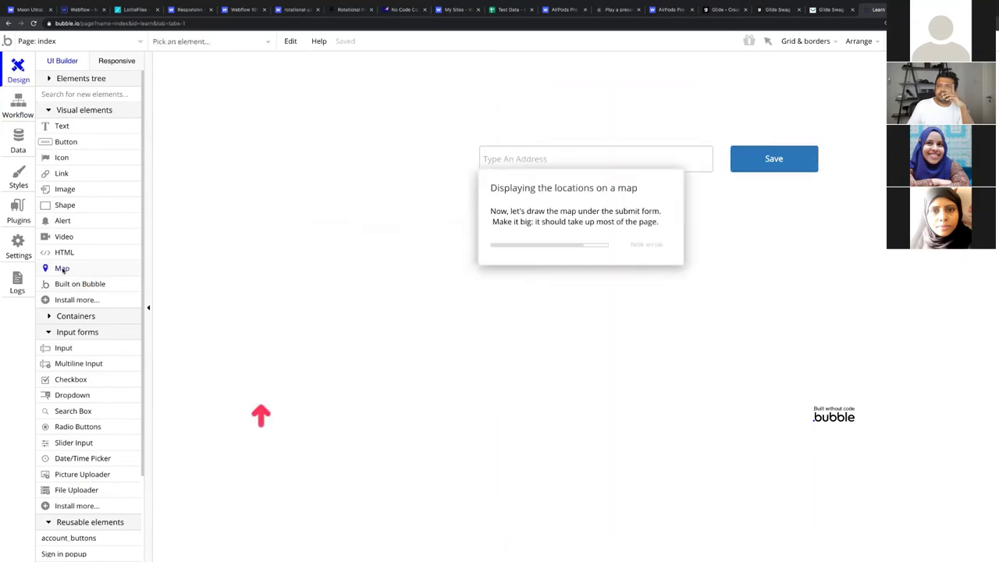
left_click(672, 289)
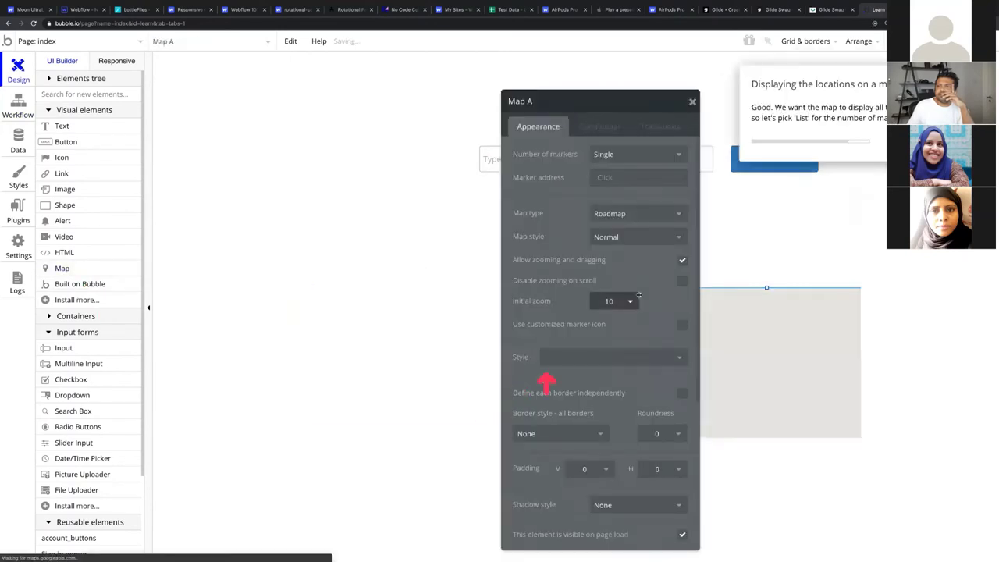
Step: Set the map's number of markers to List and its type of markers to Location, and continue the lesson
left_click(633, 154)
left_click(611, 208)
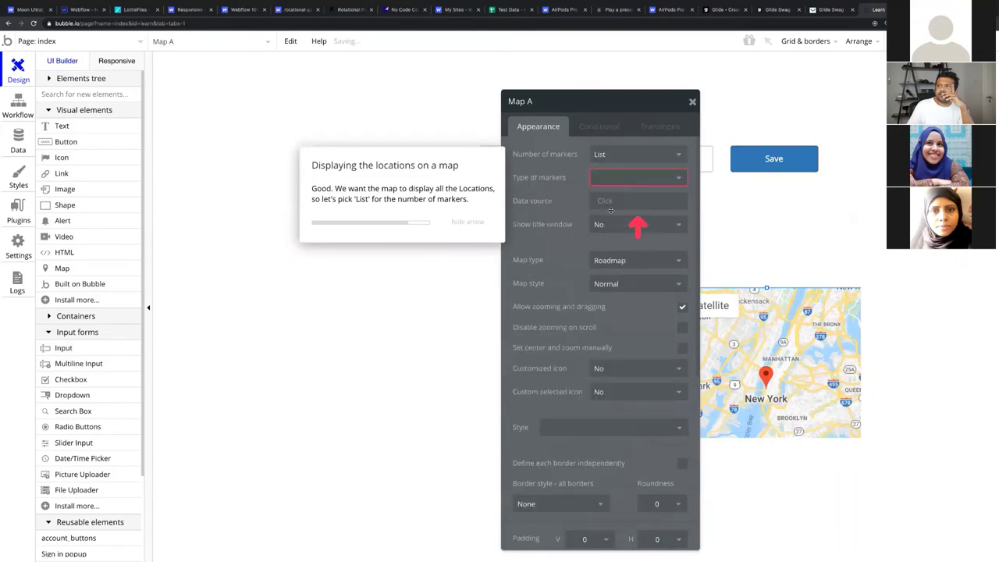
left_click(615, 178)
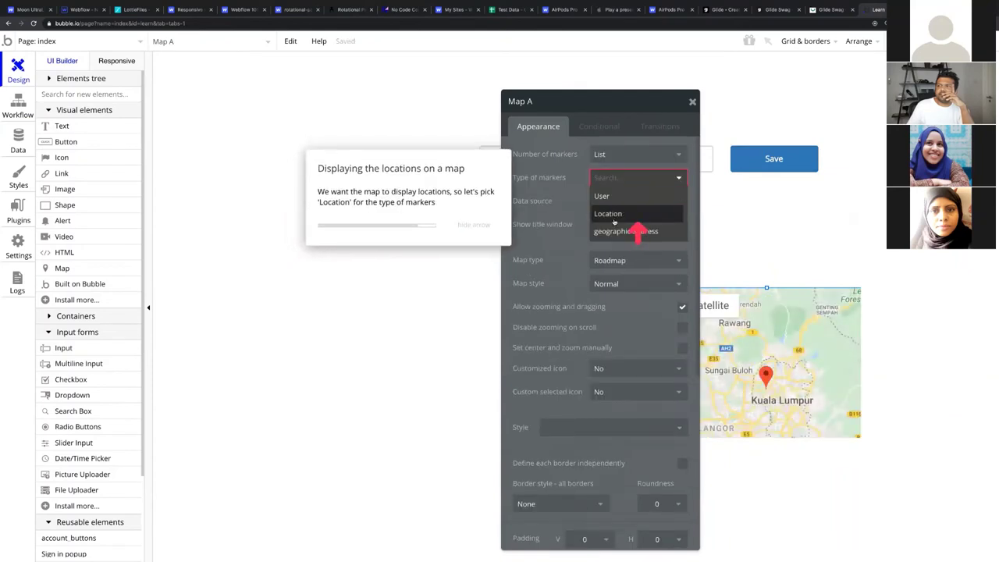
left_click(619, 216)
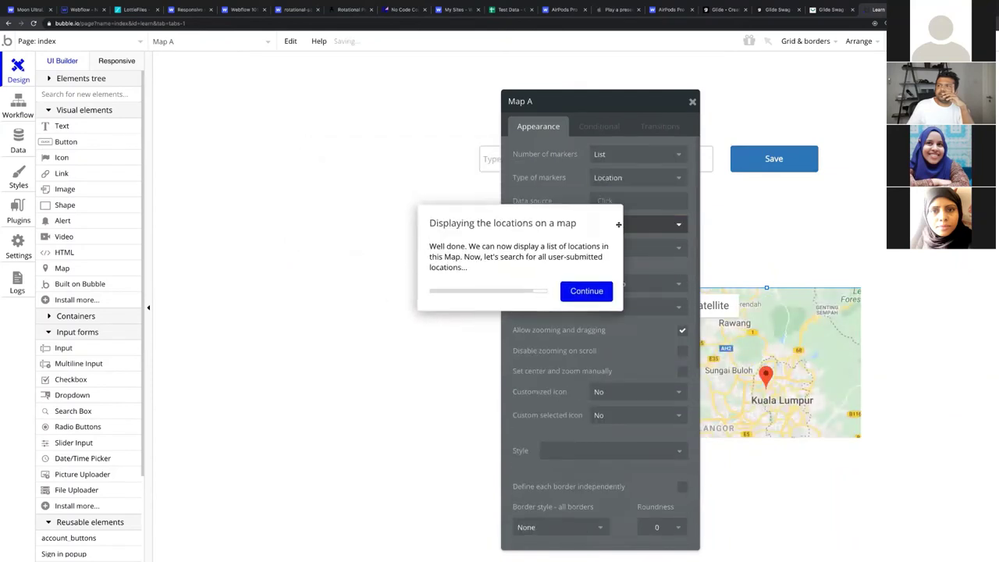
left_click(606, 297)
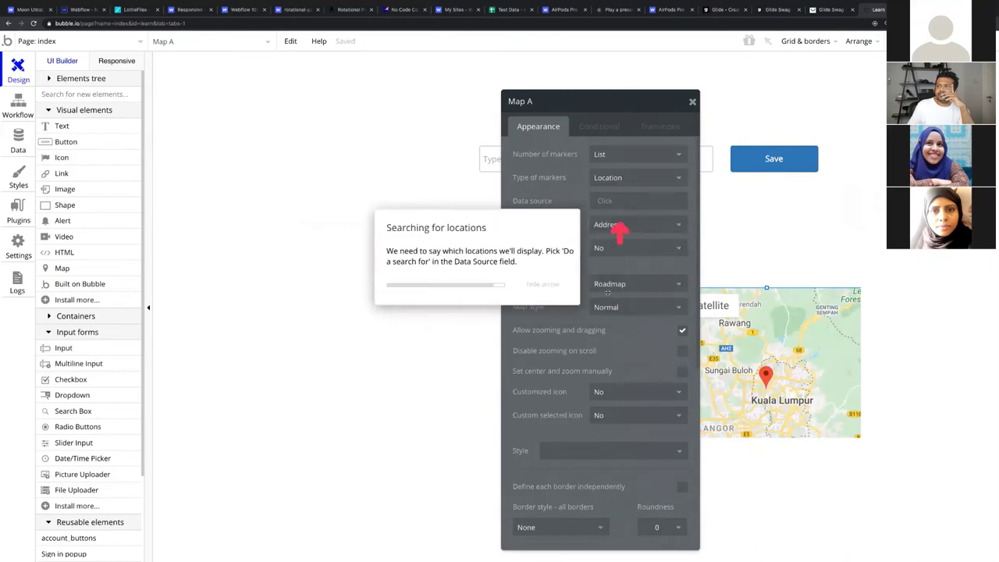
Step: Set the map's data source to a "Do a search for" of type Location without constraints
left_click(611, 202)
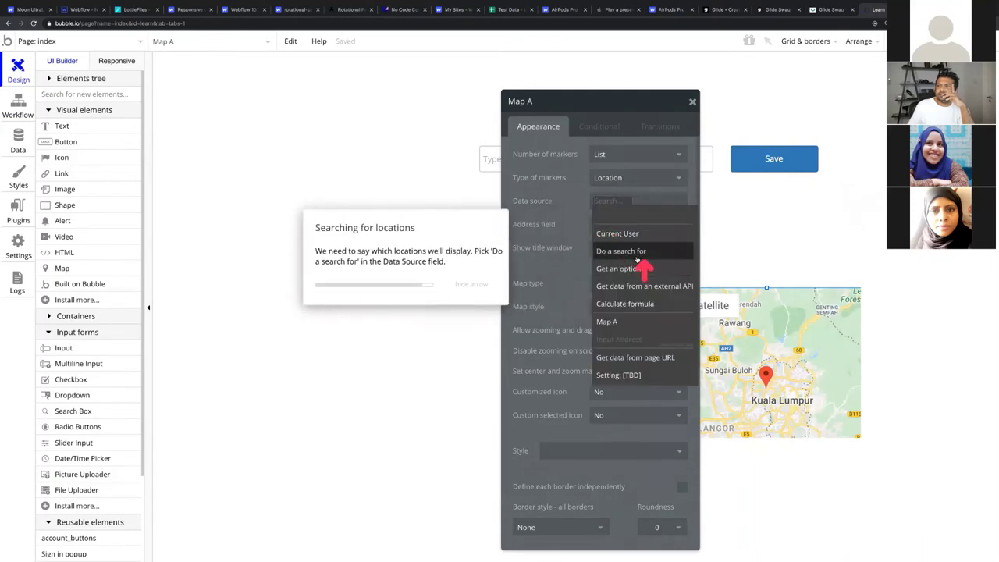
left_click(636, 252)
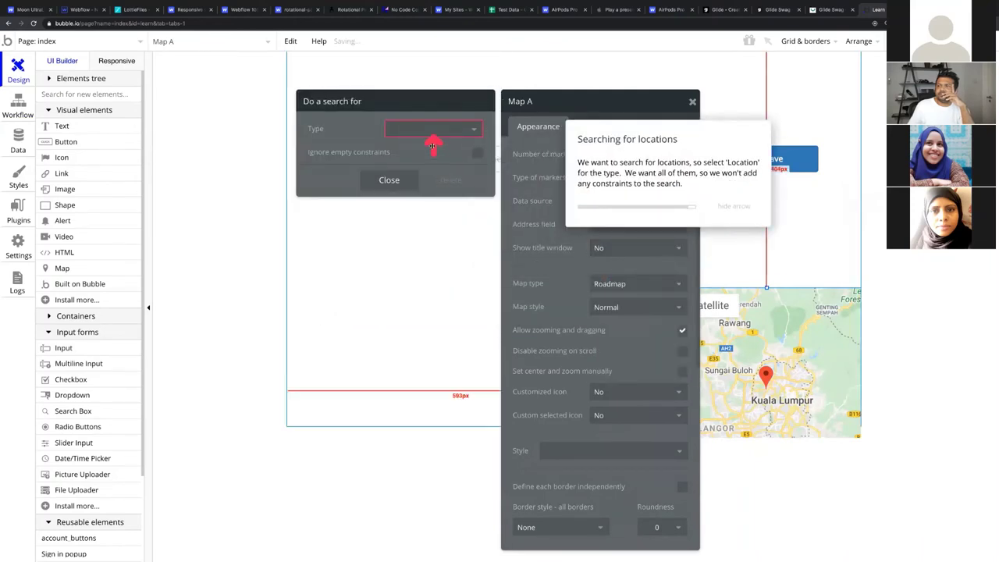
left_click(446, 135)
left_click(414, 164)
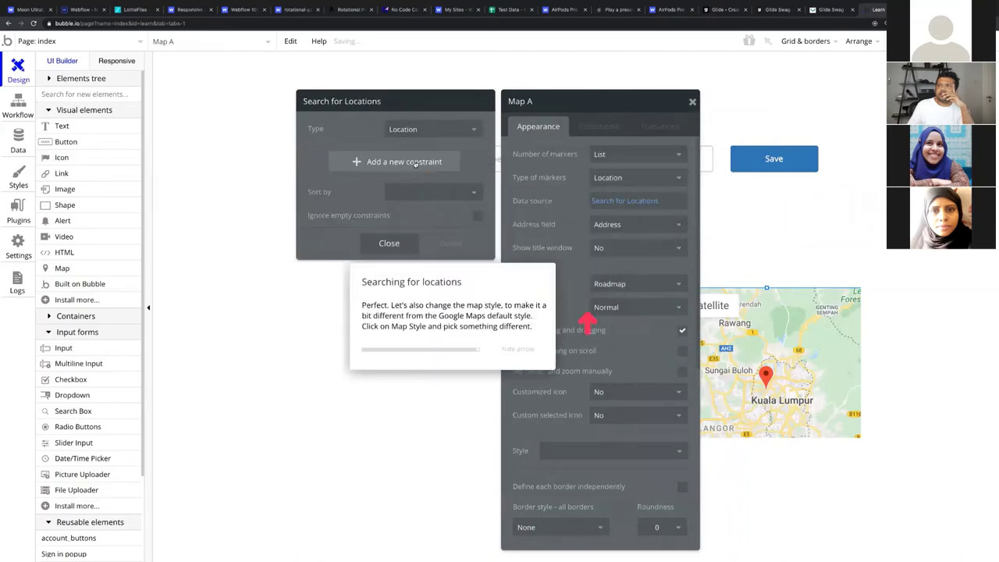
Step: Change the map style to Apple Map Style and continue the lesson
left_click(649, 309)
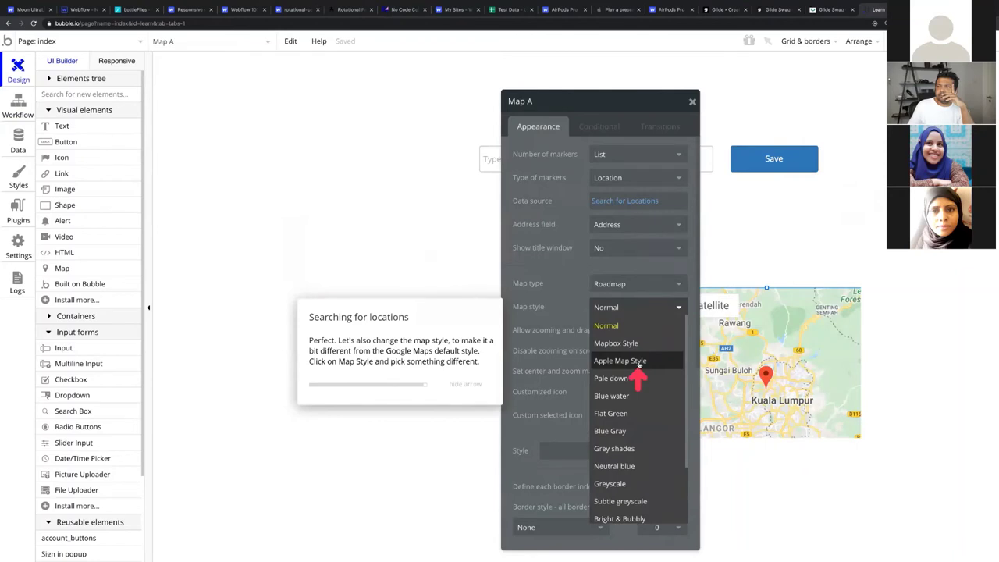
left_click(639, 363)
left_click(596, 297)
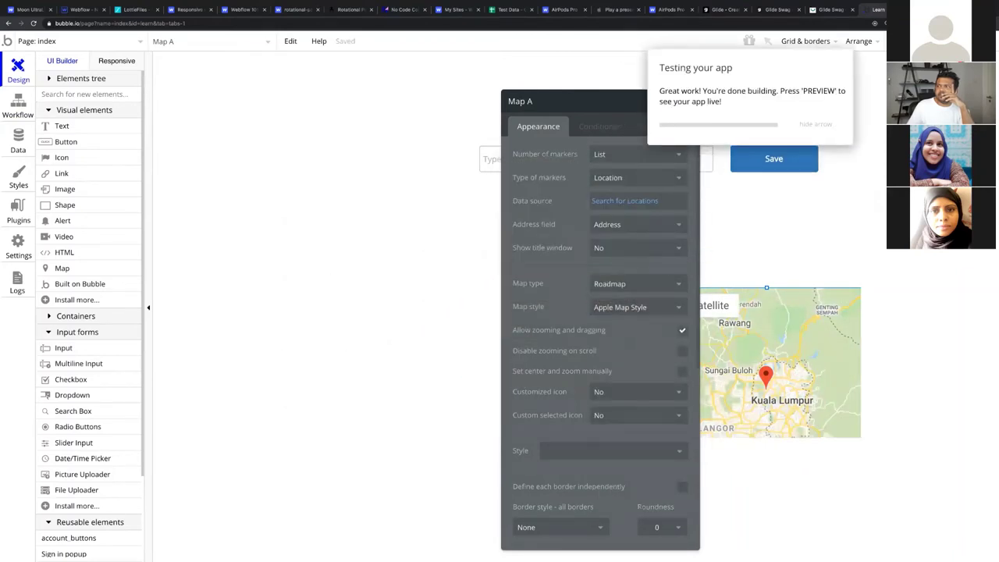
Step: Preview the app, search for "Maldives" in the address box, save a suggested Malé place, and inspect its marker on the map
left_click(913, 41)
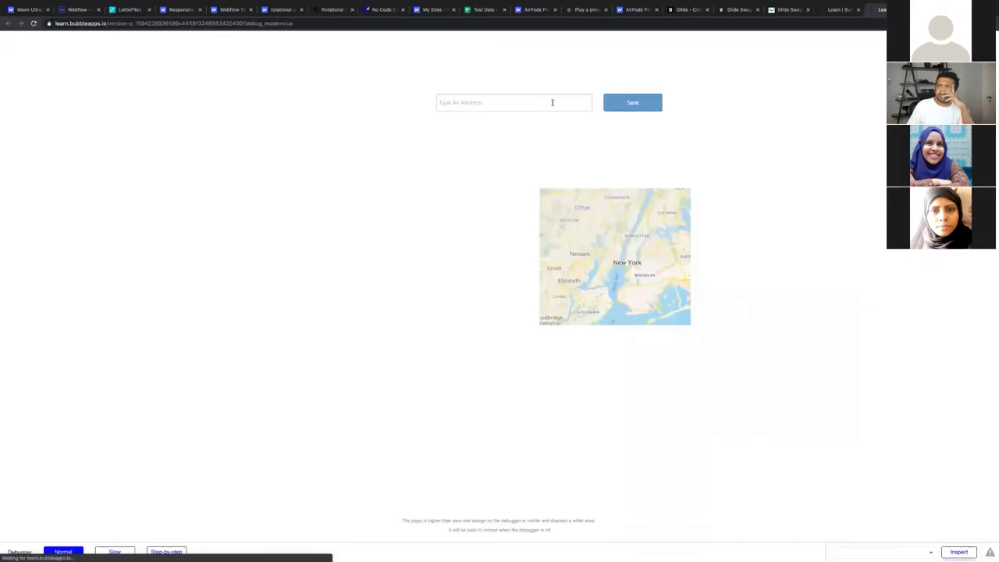
left_click(509, 102)
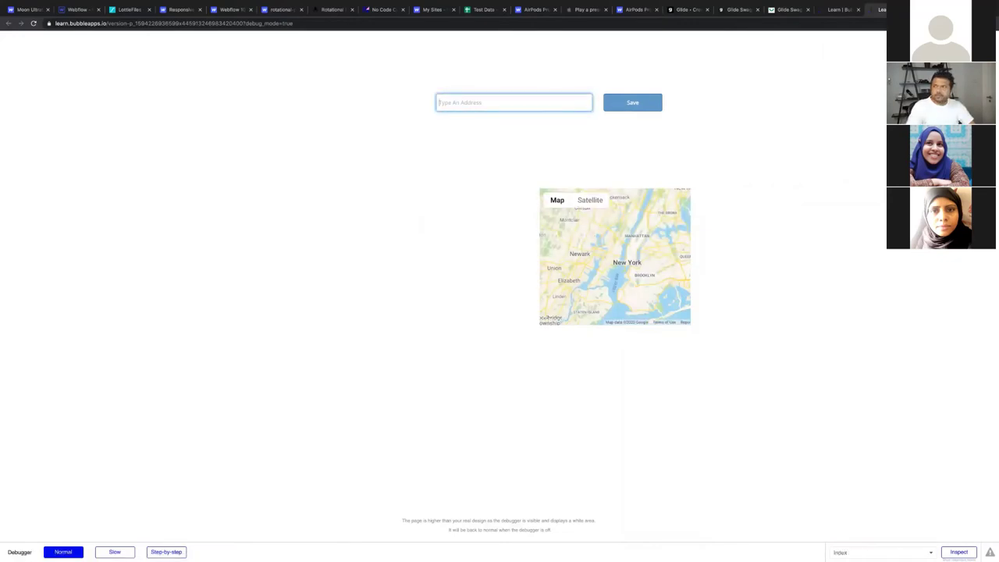
type("Maldives")
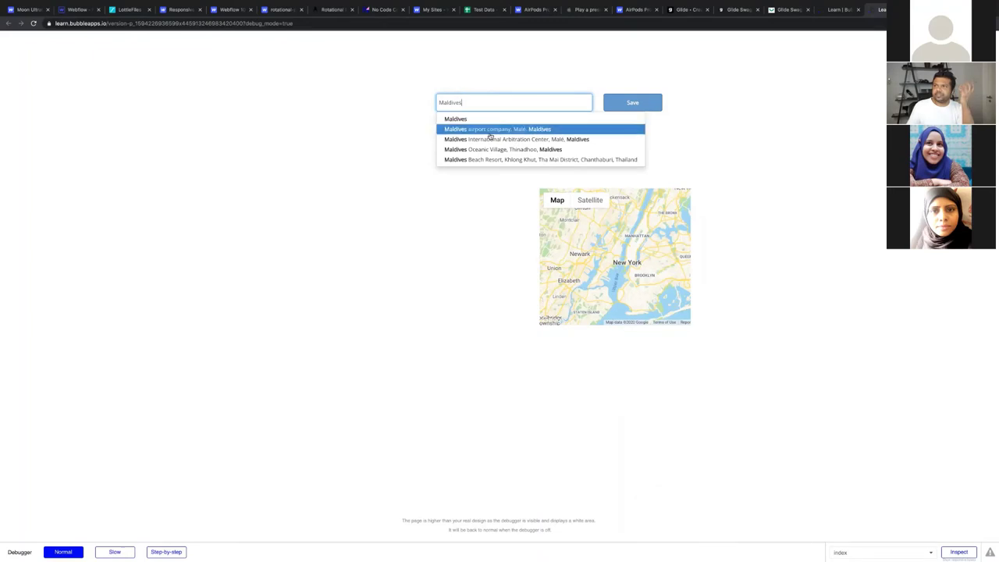
left_click(492, 139)
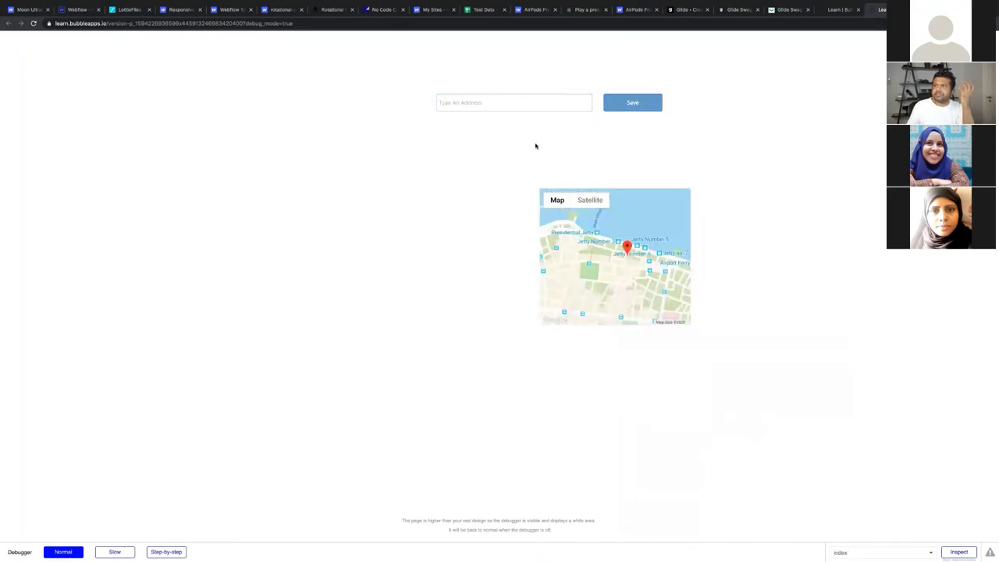
left_click_drag(641, 268, 617, 259)
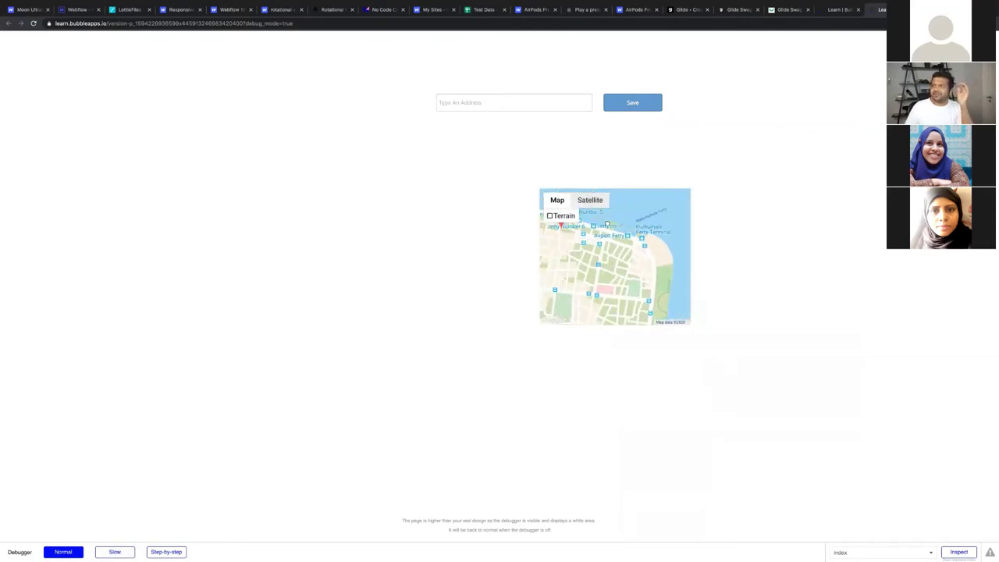
Step: Open Bubble's YouTube podcast video about Nucode and skip ahead to the Bubble editor demonstration at about 38 minutes
left_click(837, 10)
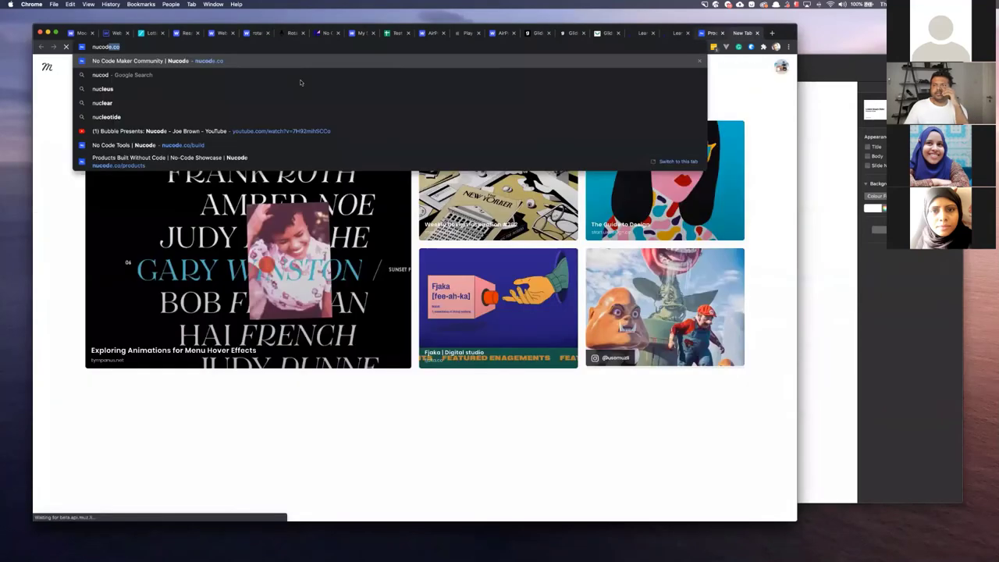
key("Return")
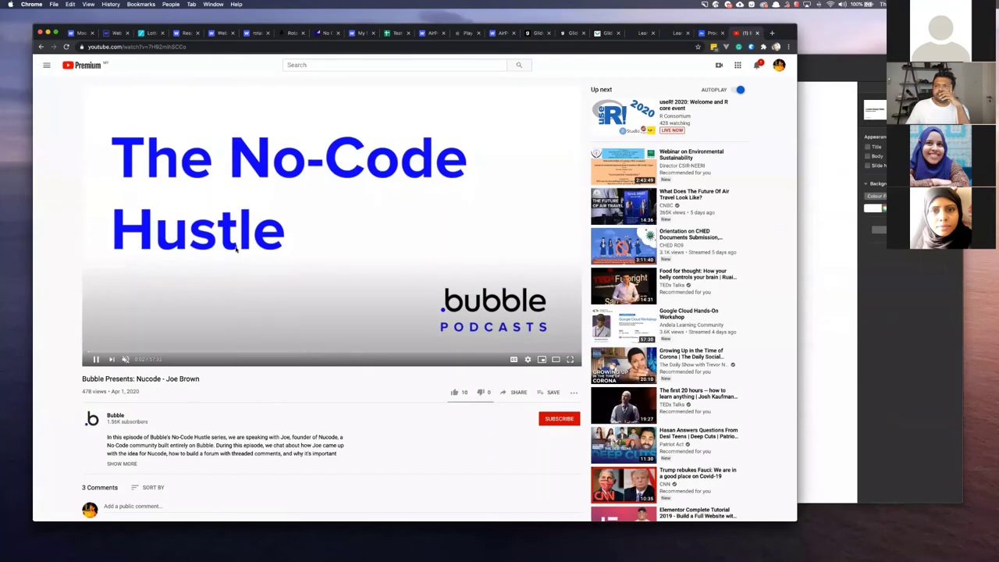
left_click(308, 358)
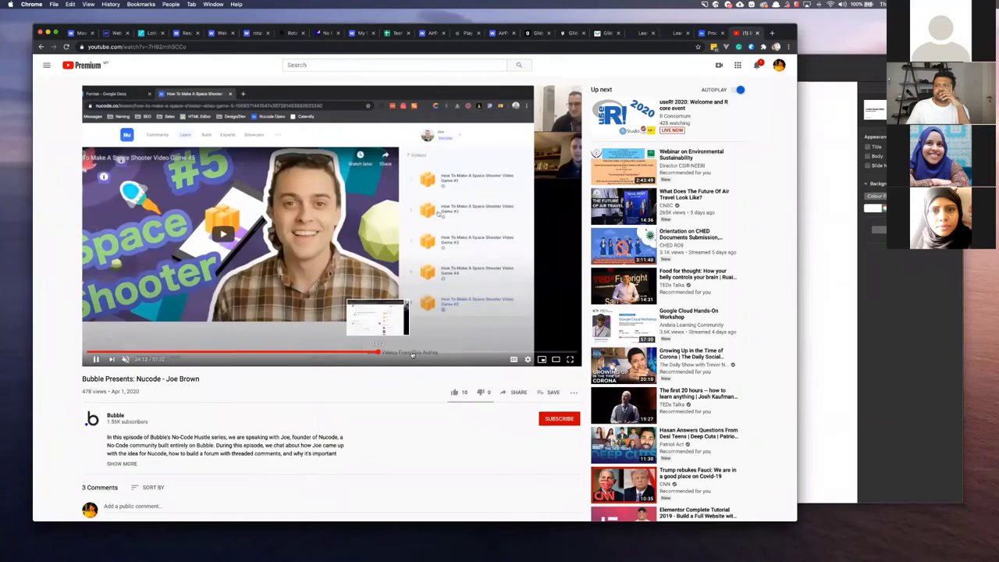
left_click_drag(377, 352, 418, 352)
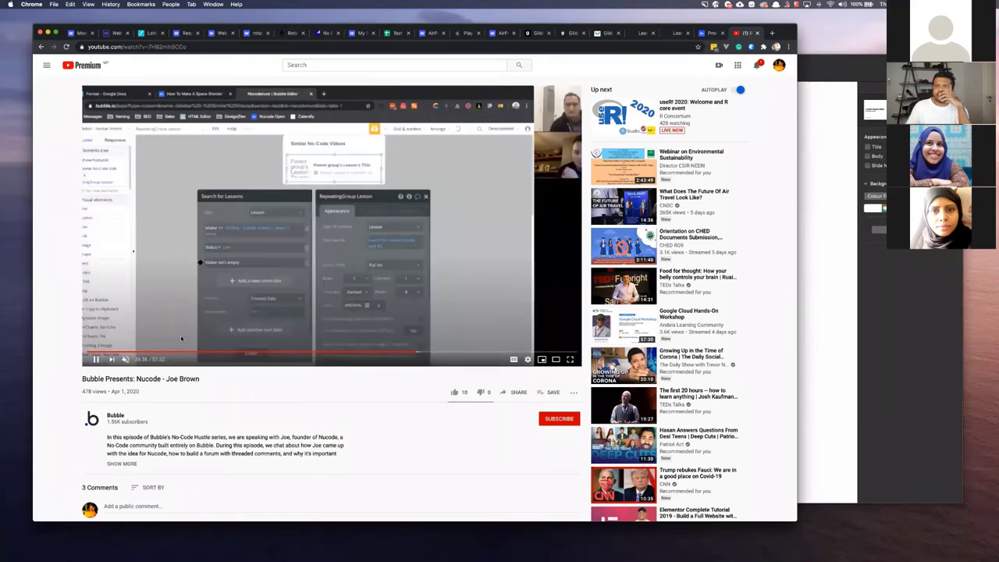
Step: Open Bubble's YouTube channel, look through its uploaded videos and playlists, and close the channel page
left_click(116, 416)
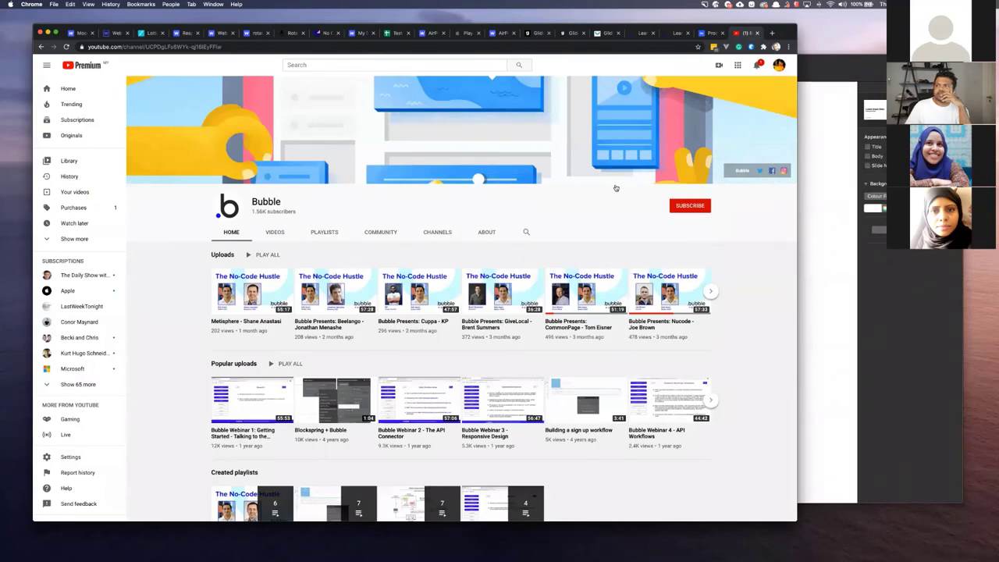
scroll(480, 213, "down", 3)
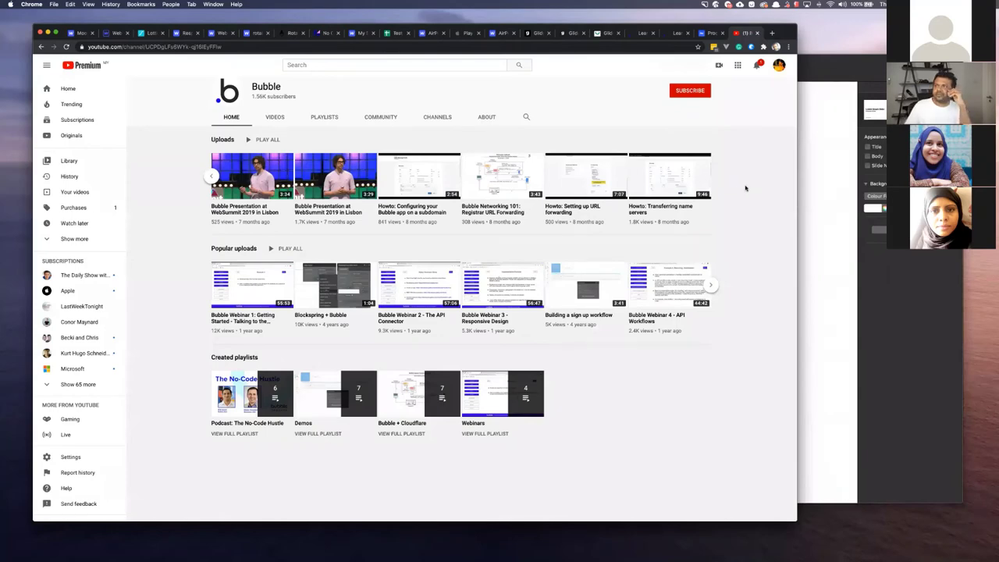
key("super+w")
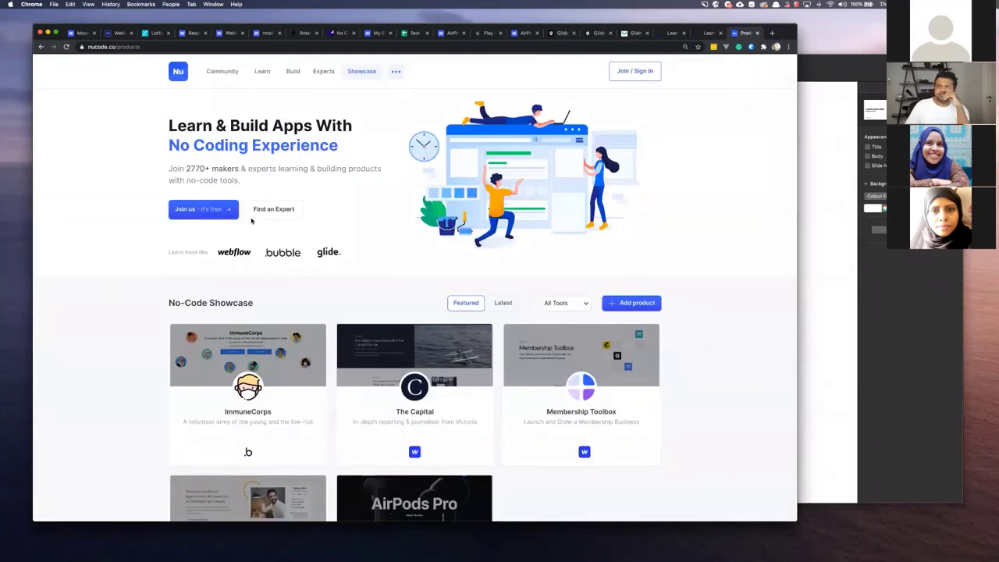
Step: Switch to the Keynote presentation, show the Build Games slide about Buildbox, and return to Chrome
key("super+Tab")
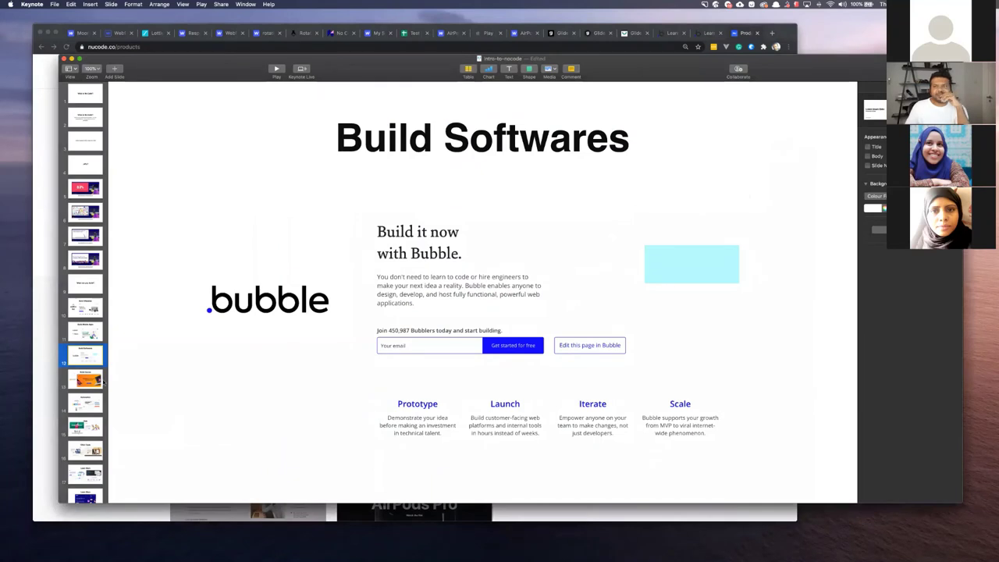
key("Down")
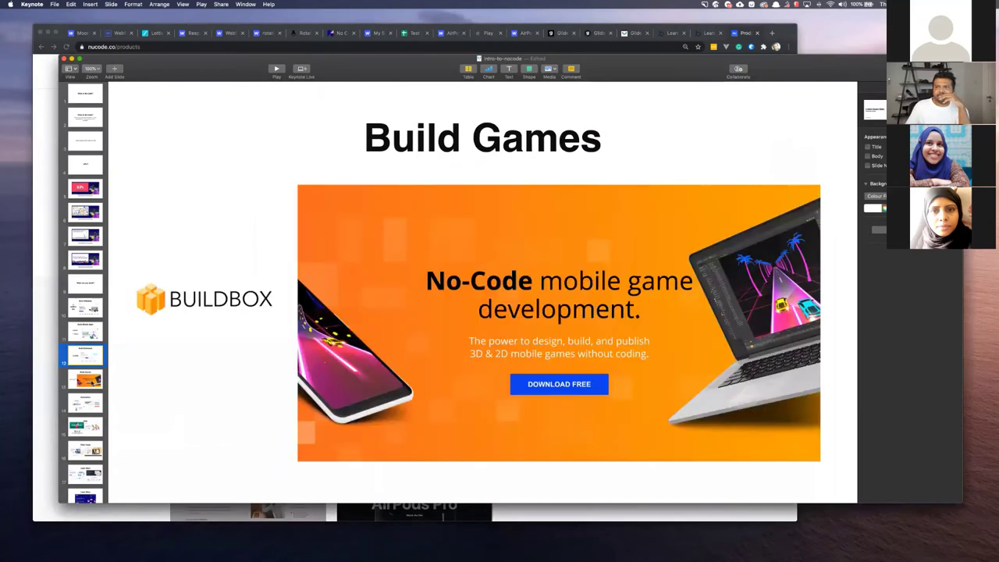
left_click(42, 295)
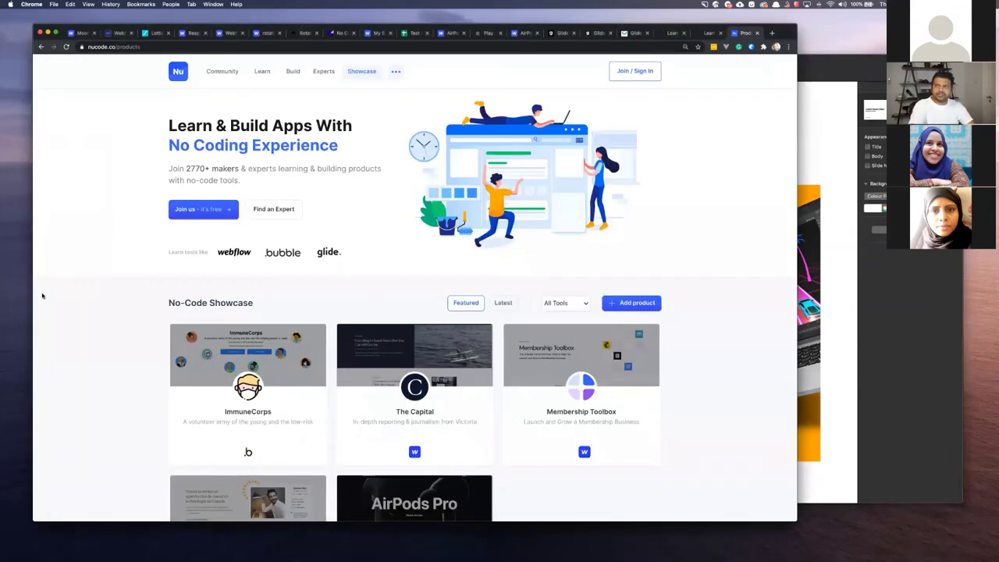
Step: Search Google for "buildbox games" in a new tab and open the Buildbox website from the results
key("super+t")
type("b")
type("uil")
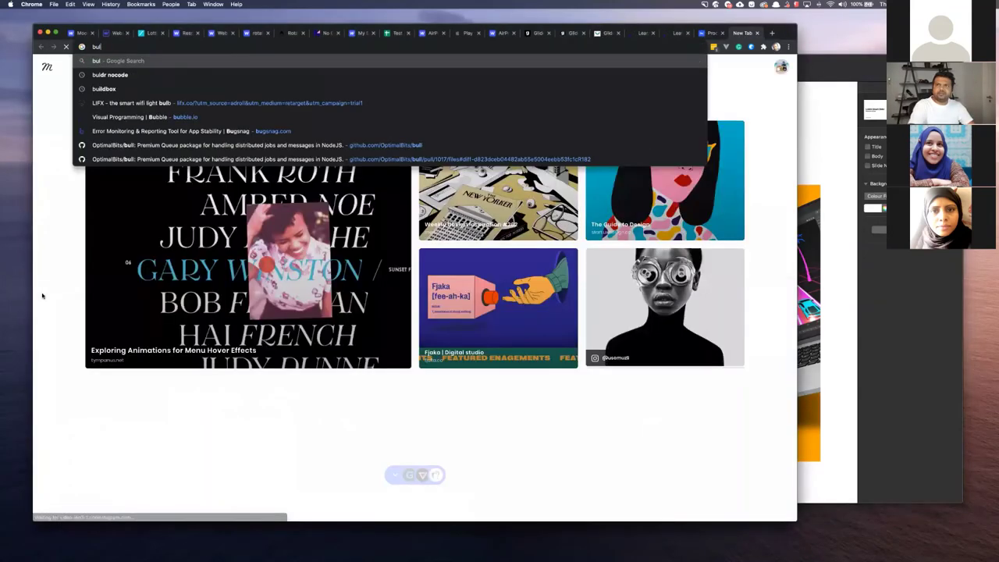
type("dbox gae")
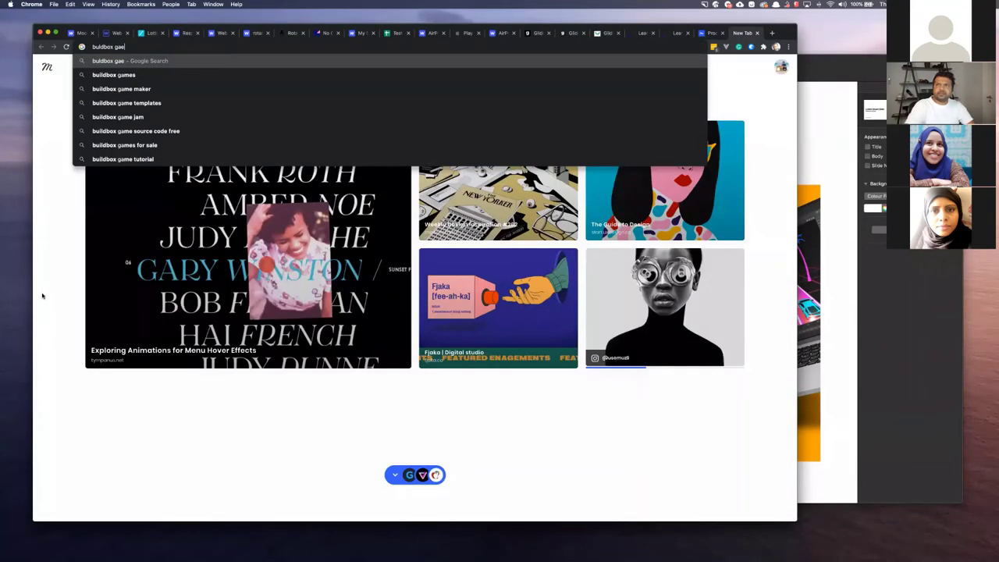
type("s")
key("Return")
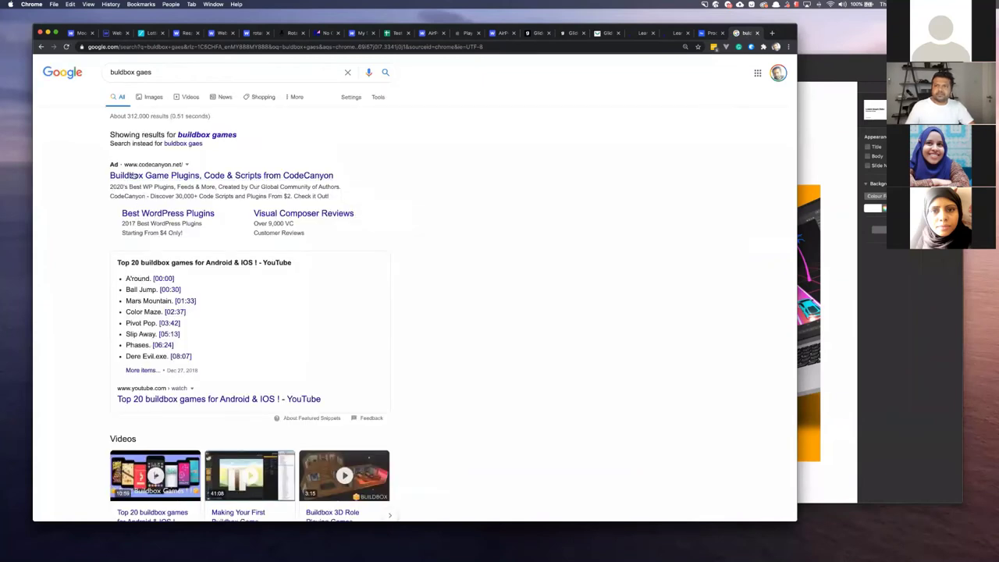
left_click(210, 134)
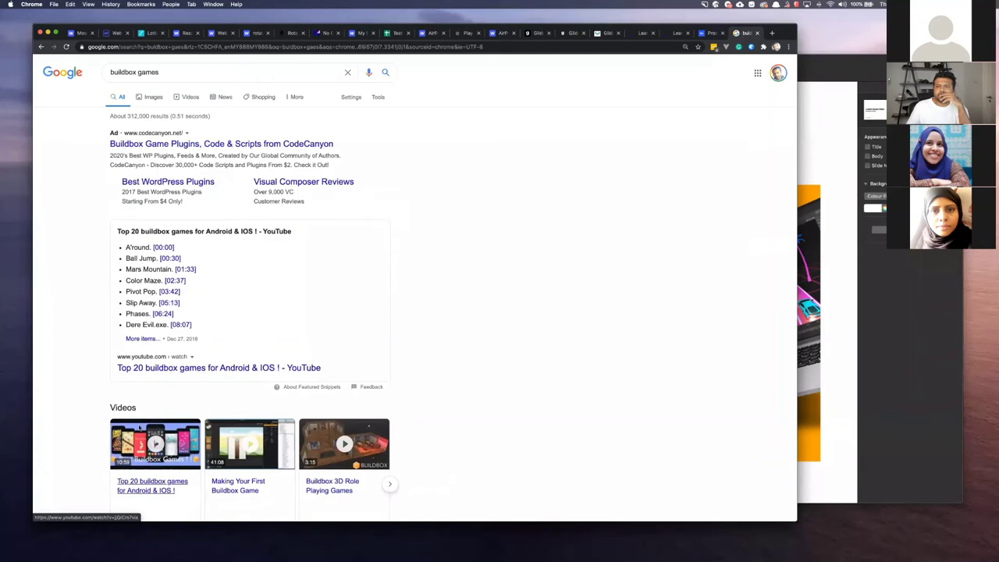
scroll(139, 427, "down", 5)
left_click(175, 330)
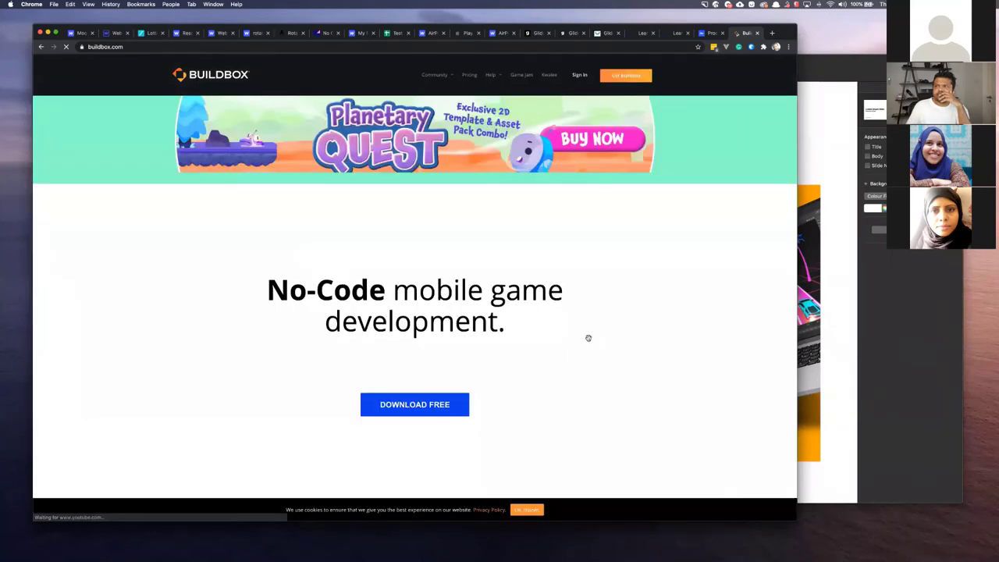
Step: Examine the Buildbox homepage, including its showcased games, editor screenshots and award nominations
scroll(589, 338, "down", 1)
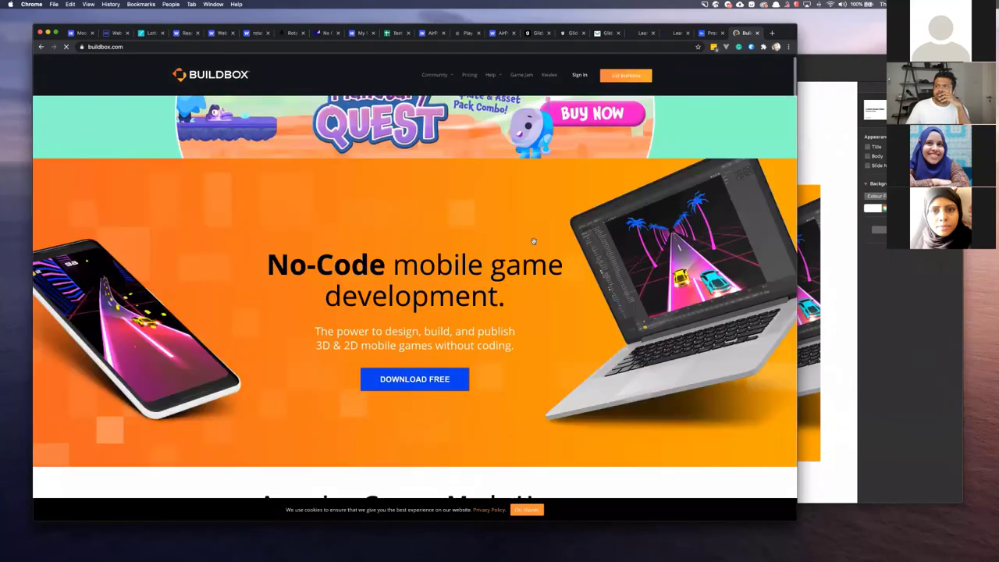
scroll(468, 203, "down", 5)
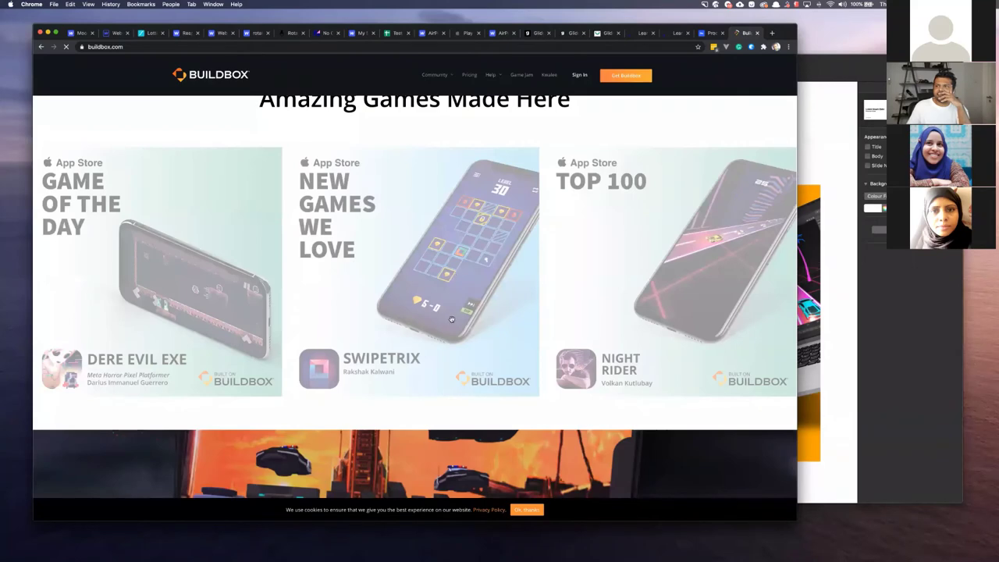
scroll(451, 320, "down", 1)
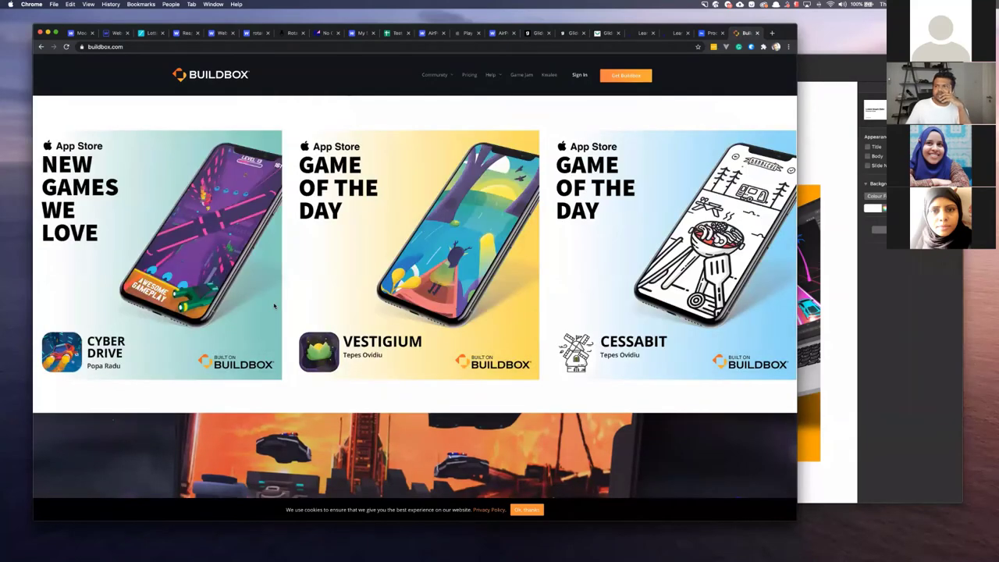
scroll(274, 306, "down", 5)
scroll(245, 306, "down", 5)
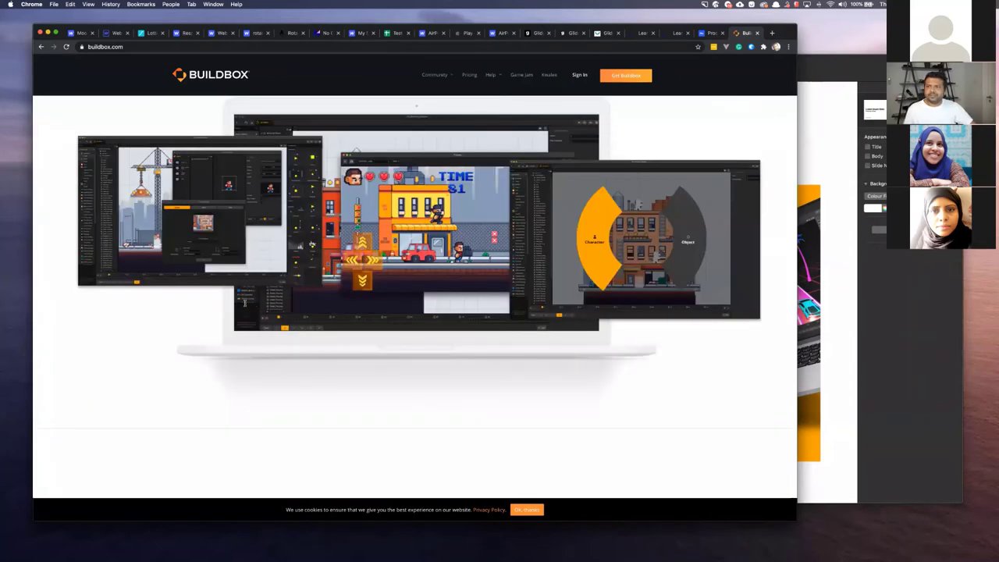
scroll(244, 306, "down", 5)
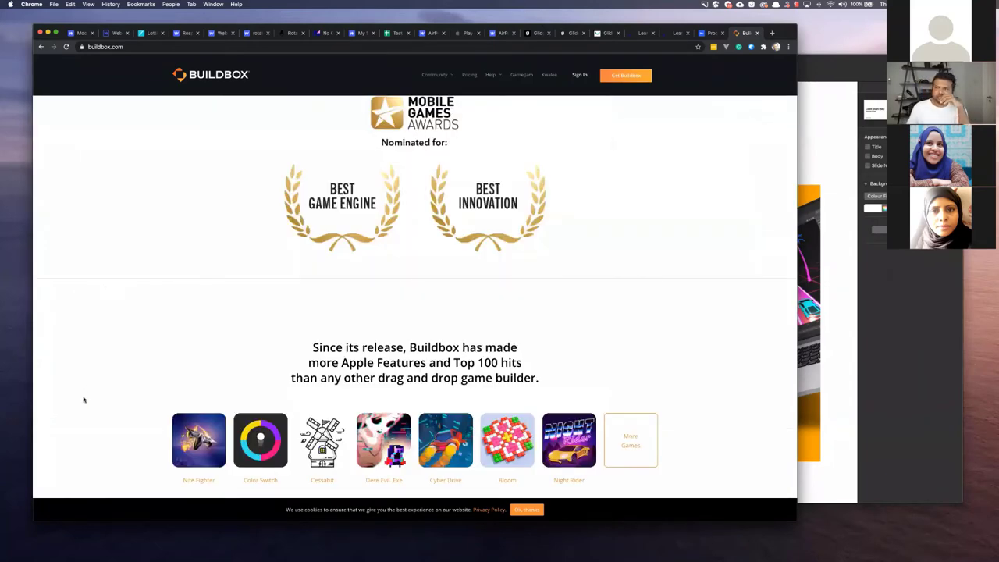
Step: Close the Buildbox page, show the Automation slide in Keynote, and return to Chrome
key("super+w")
key("super+Tab")
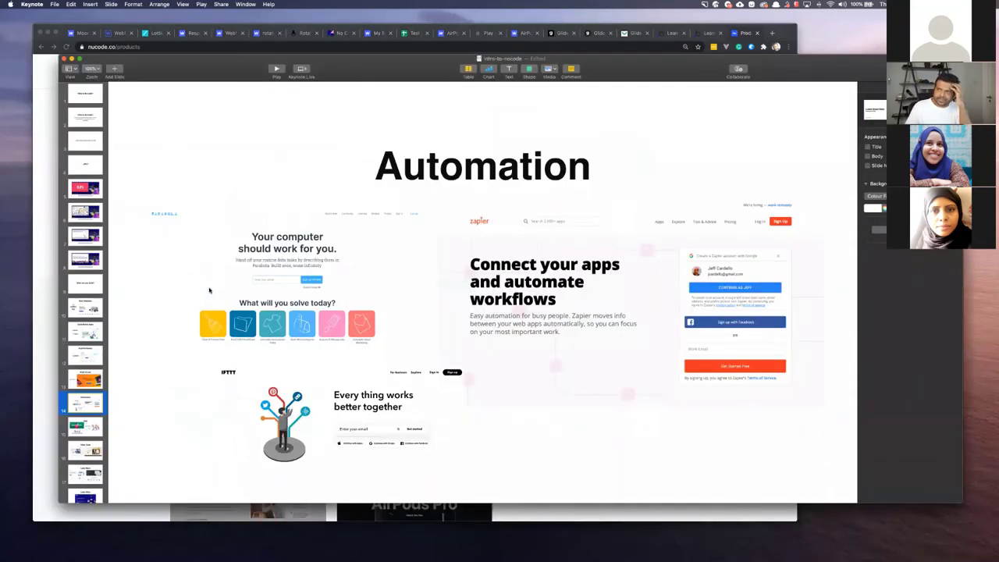
left_click(51, 288)
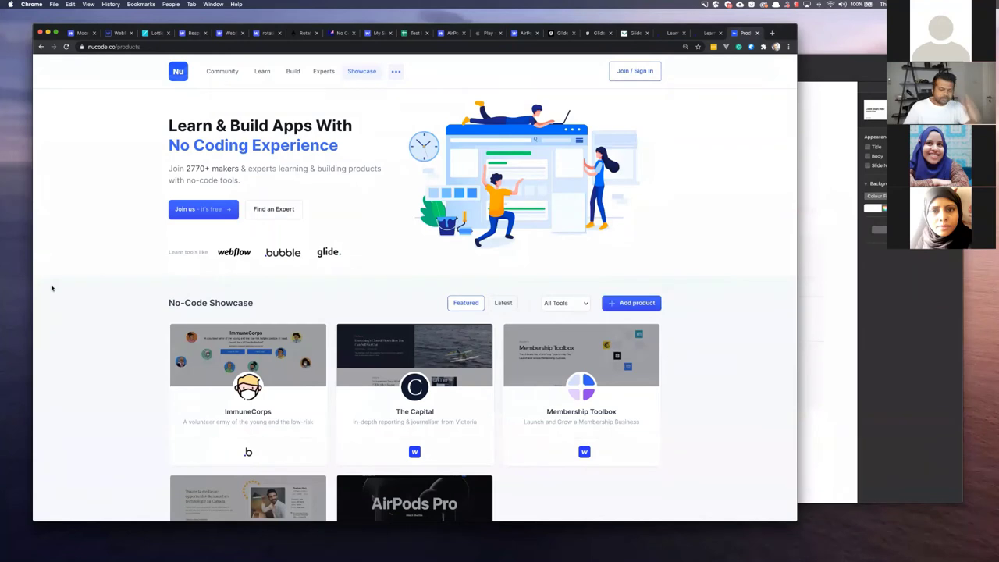
Step: Open Zapier in a new tab and sign in with a Google account to reach the dashboard
key("super+t")
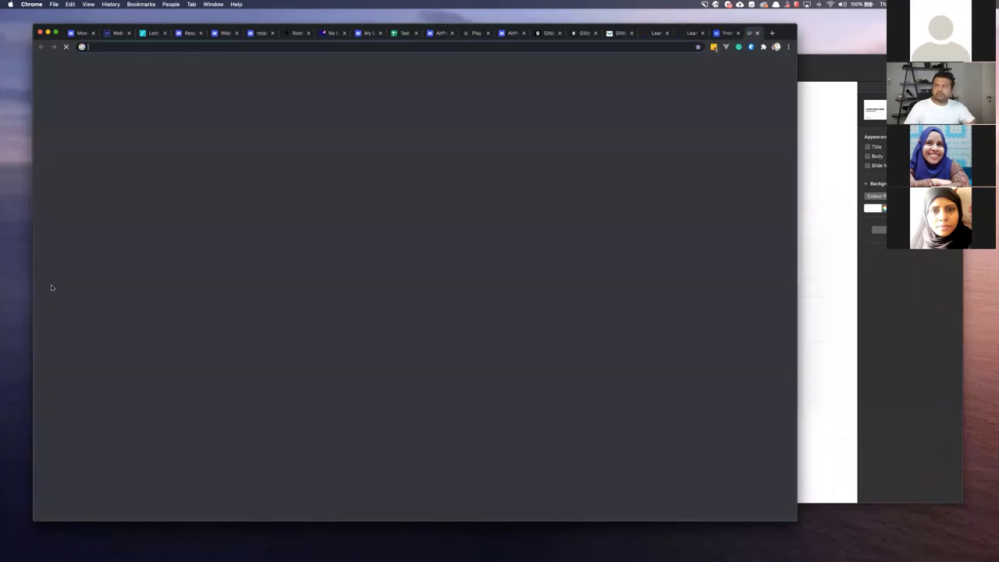
type("zpap")
key("Return")
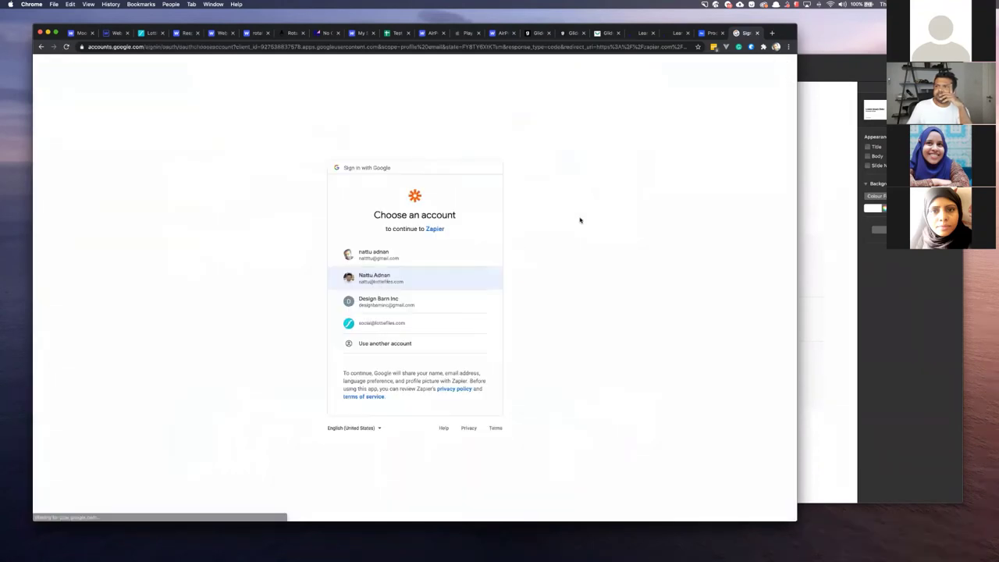
key("ctrl+shift+Tab")
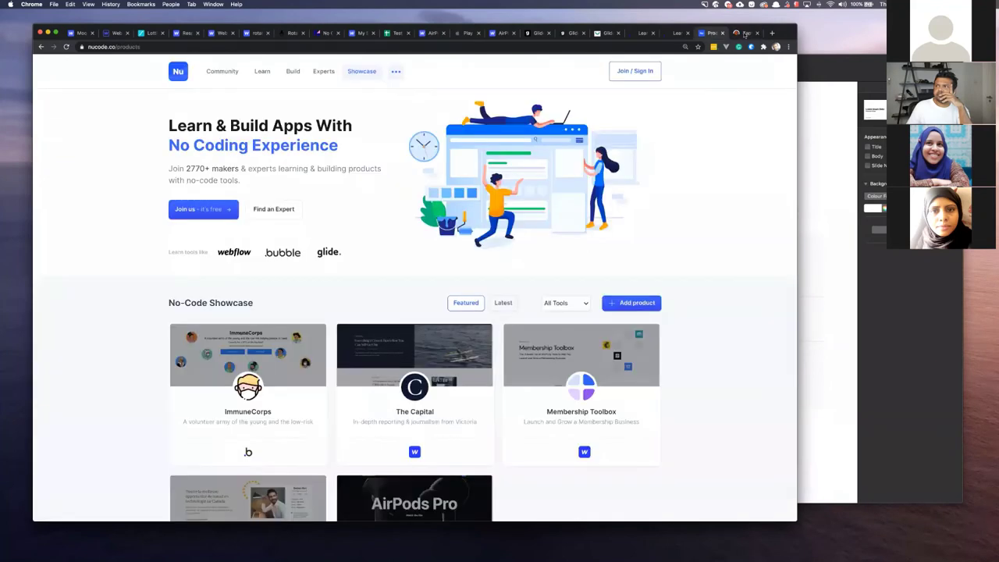
key("ctrl+Tab")
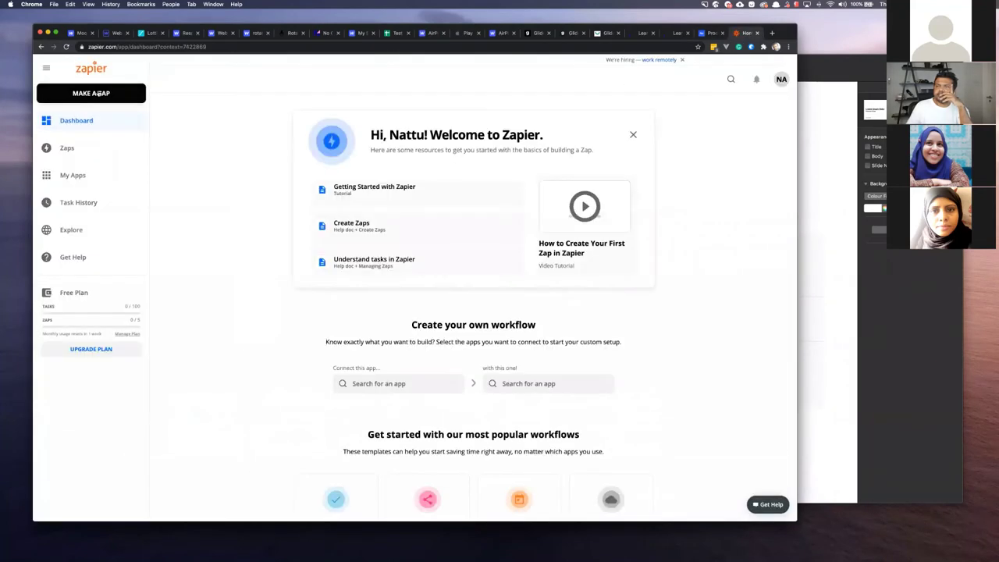
Step: Start a zap from the Zapier dashboard, leave it as a draft, and open the list of Zaps
left_click(97, 93)
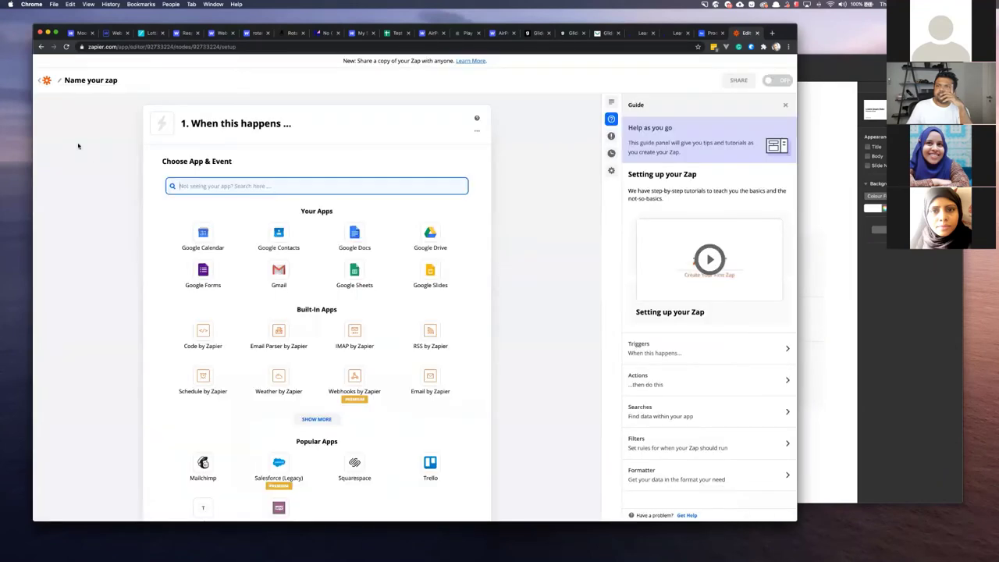
left_click(43, 46)
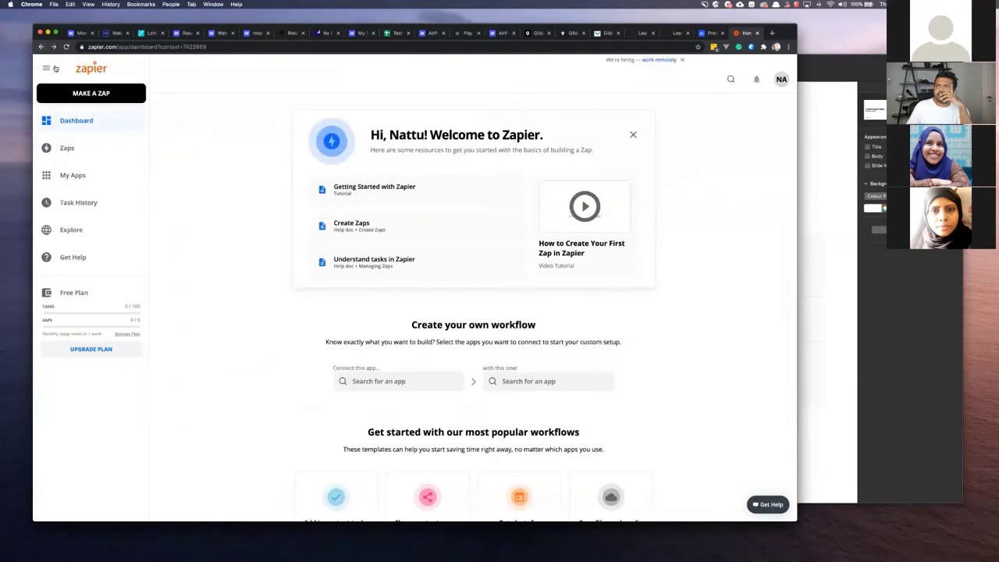
left_click(67, 147)
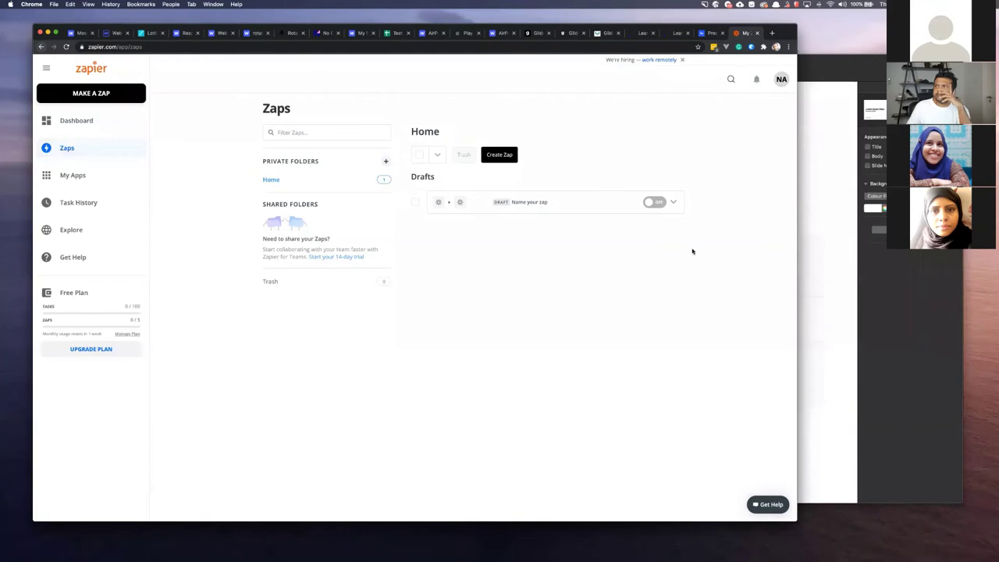
Step: Create a new zap with Twitter as the trigger app and Search Mention as the trigger event
left_click(504, 158)
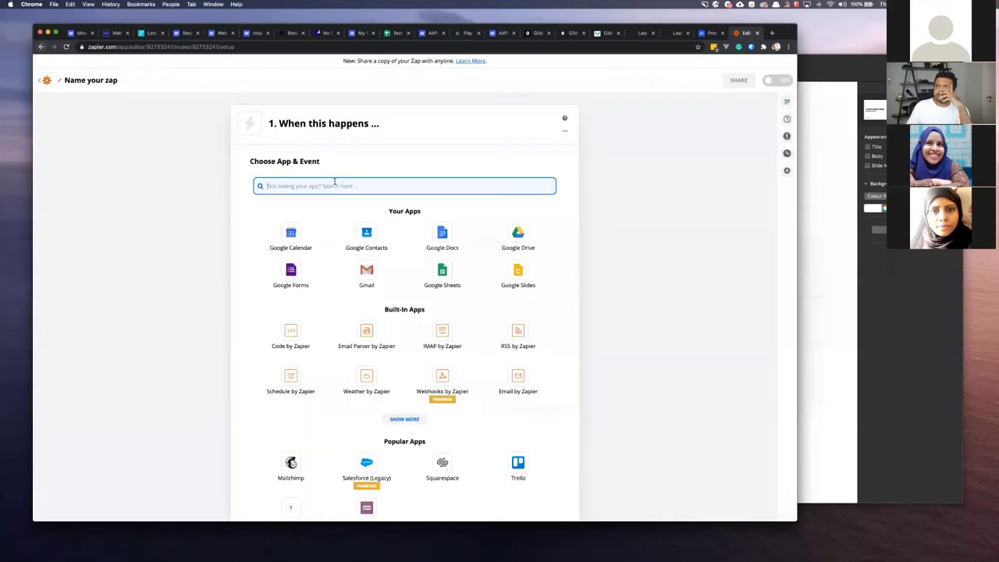
type("Twitter")
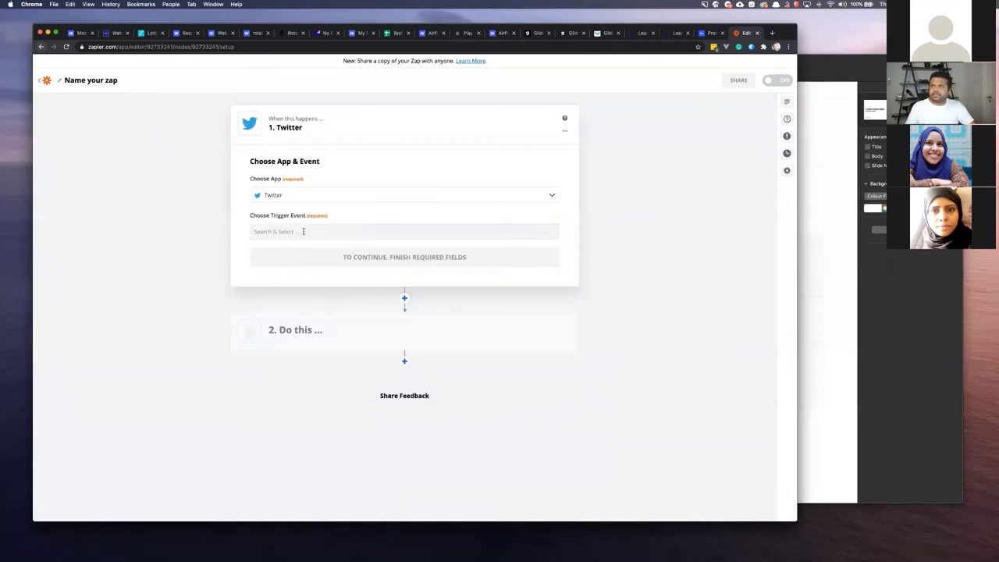
left_click(317, 231)
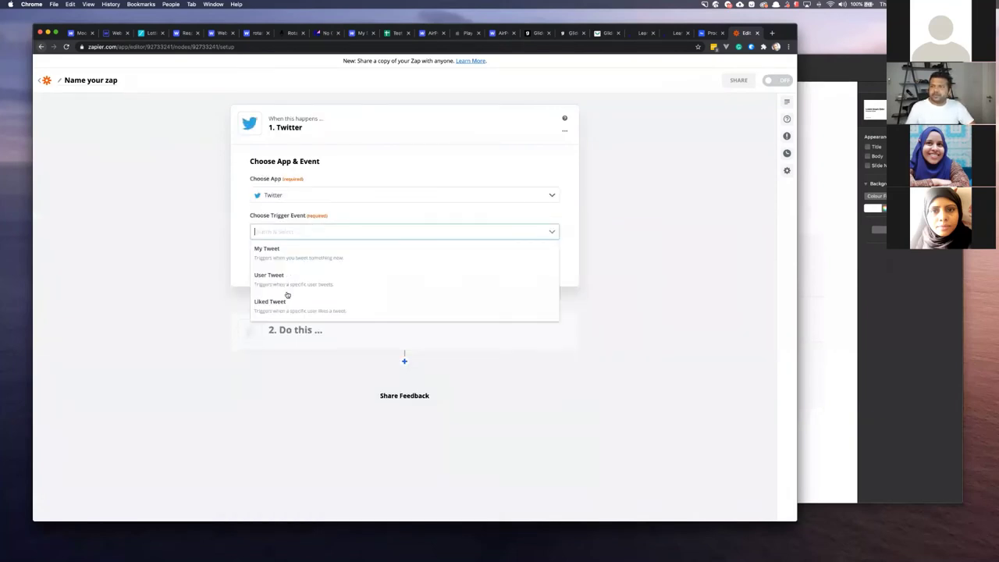
scroll(282, 265, "down", 3)
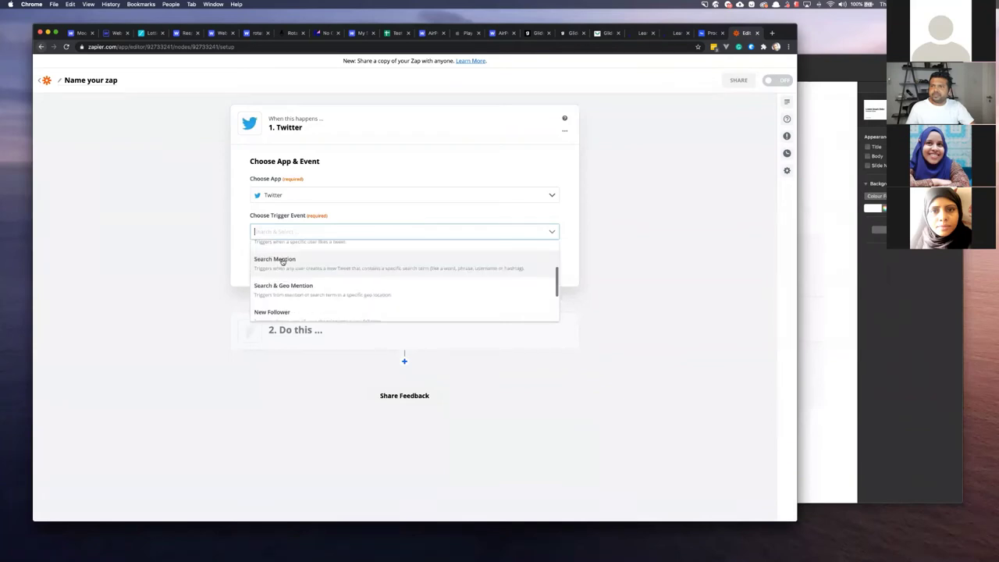
left_click(282, 263)
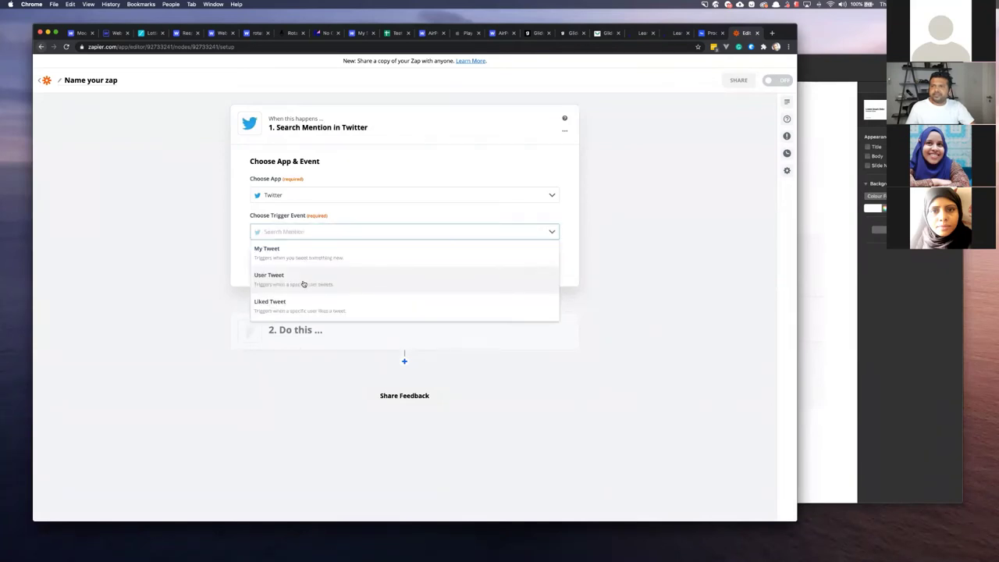
Step: Look through the other Twitter trigger events while keeping Search Mention selected
scroll(326, 285, "down", 3)
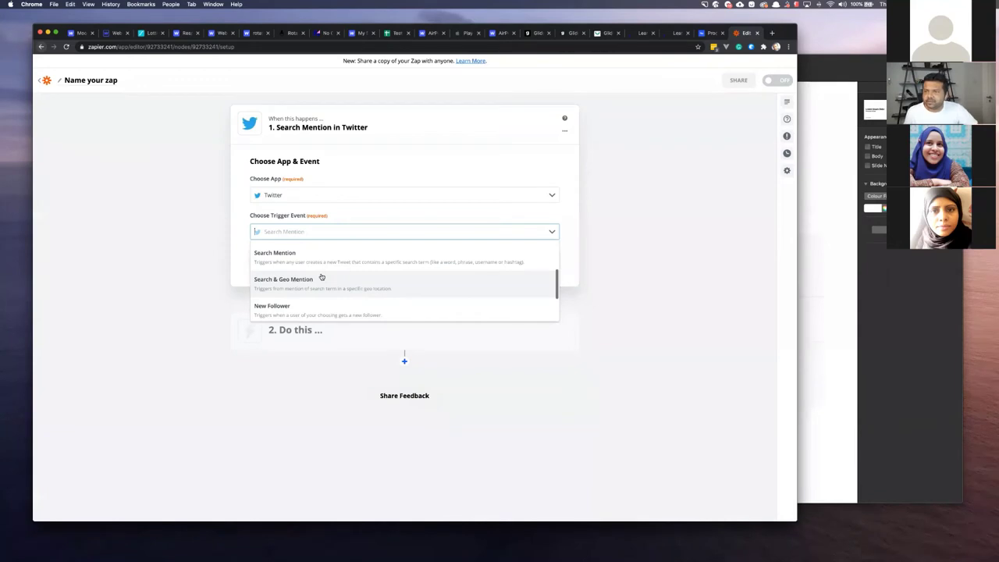
scroll(321, 278, "down", 2)
scroll(283, 276, "up", 5)
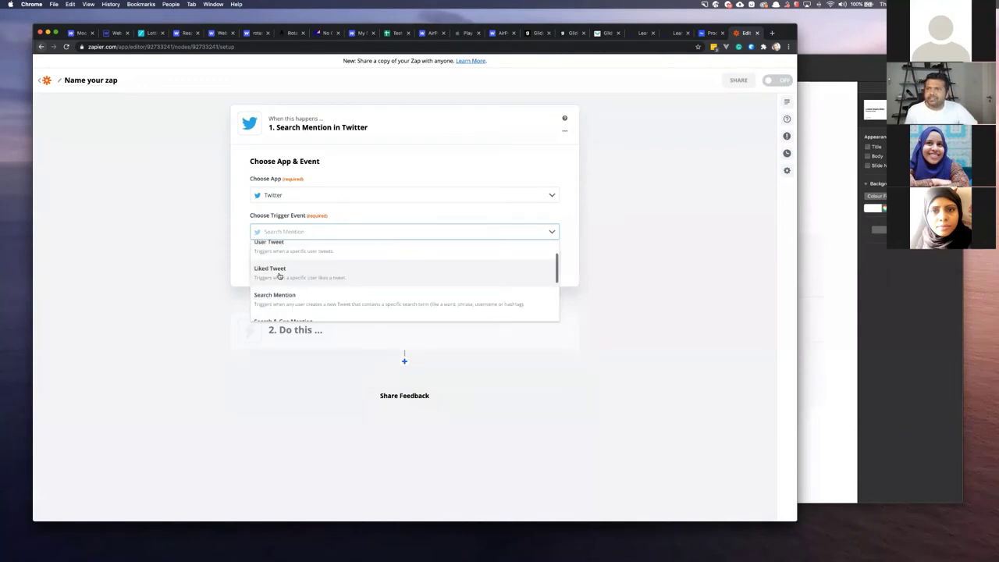
left_click(298, 226)
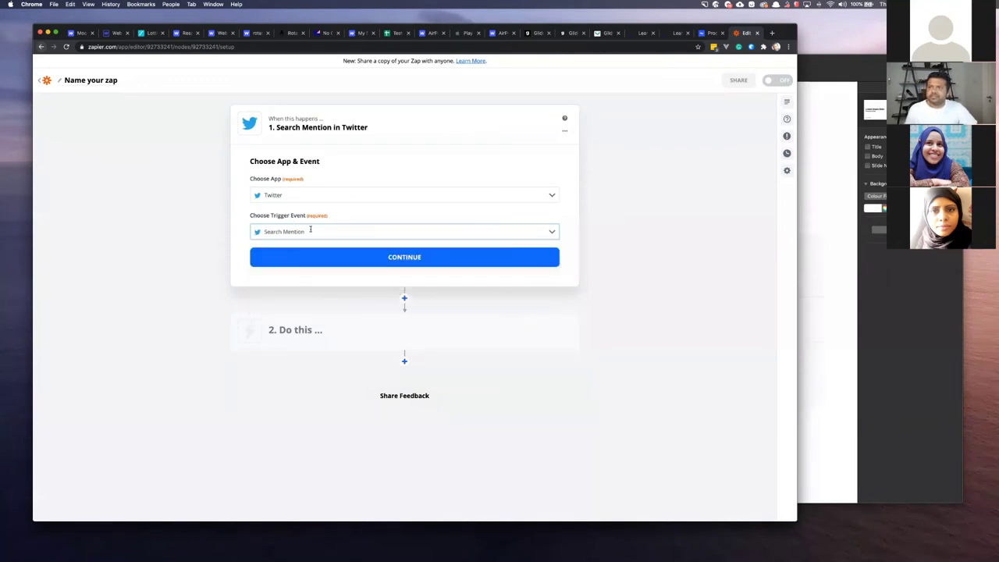
left_click(286, 230)
left_click(232, 265)
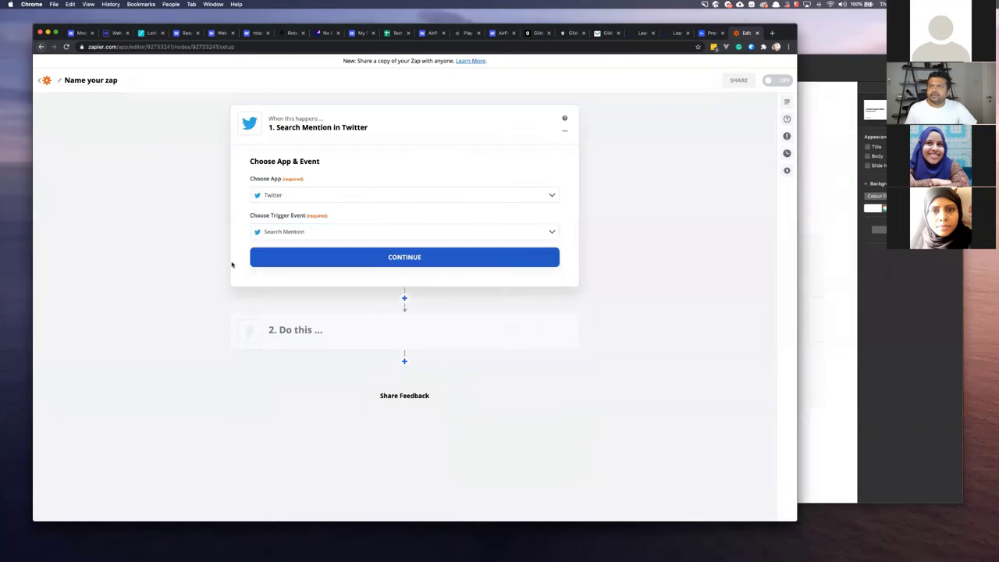
Step: Connect the Twitter account to the trigger, with Auto Follow set to No, and proceed to the mention settings
left_click(312, 257)
left_click(409, 202)
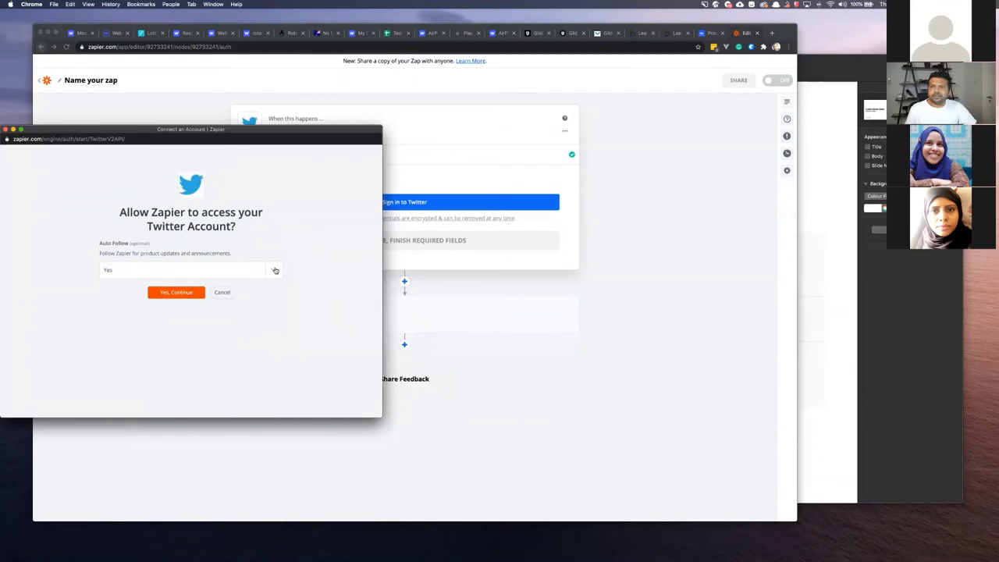
left_click(187, 270)
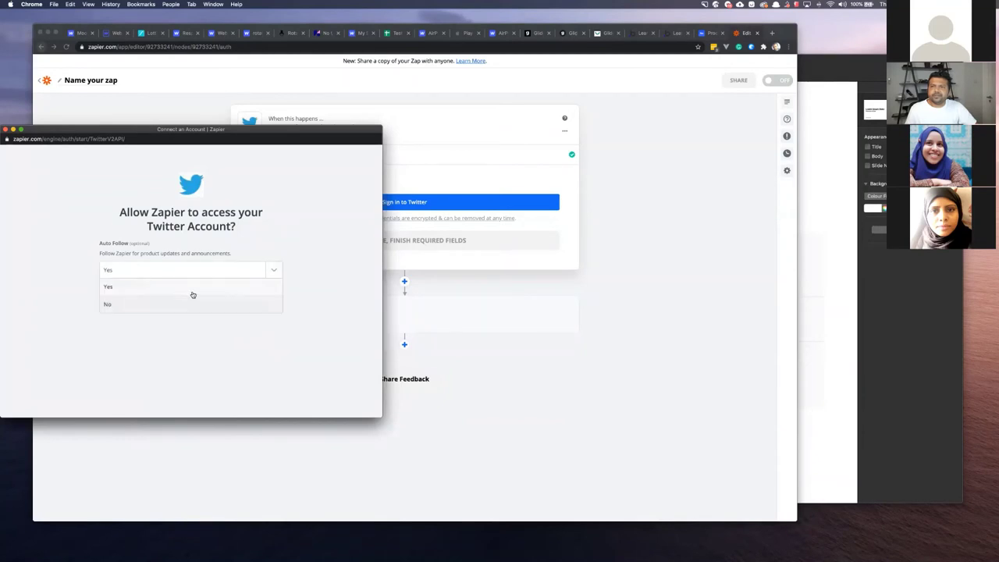
left_click(146, 304)
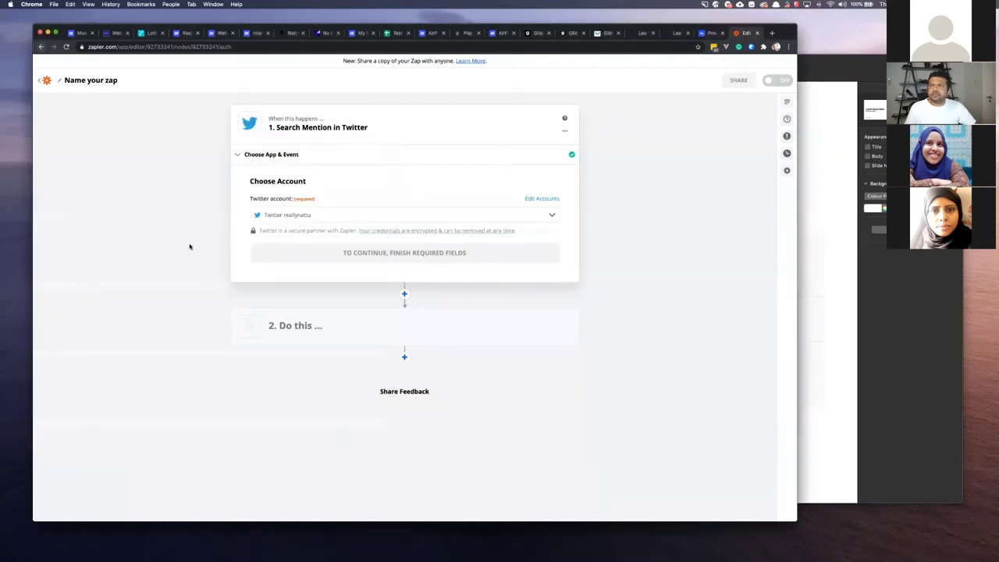
left_click(400, 255)
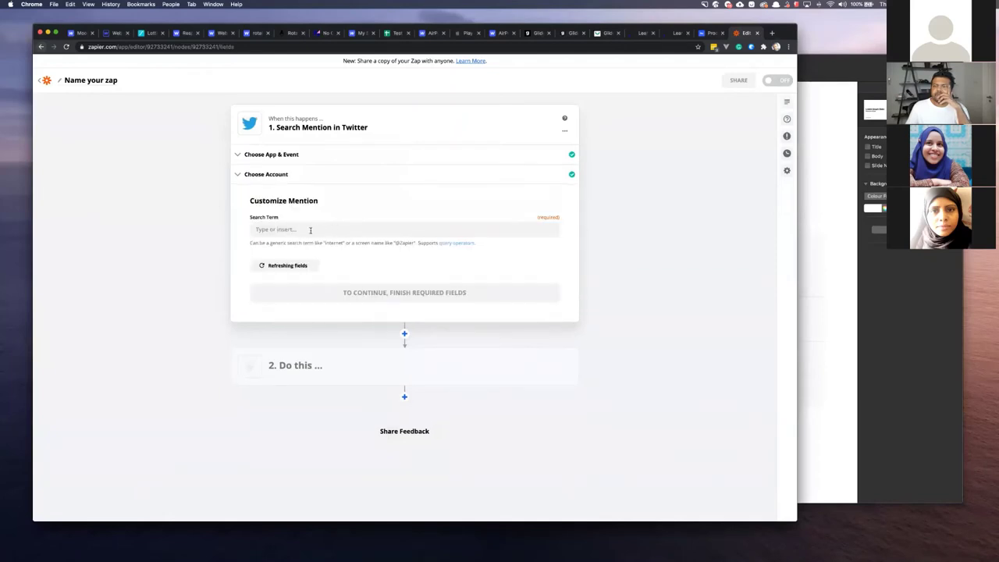
Step: Set the search term of the Twitter mention trigger to Lottie and proceed to the trigger test
left_click(311, 229)
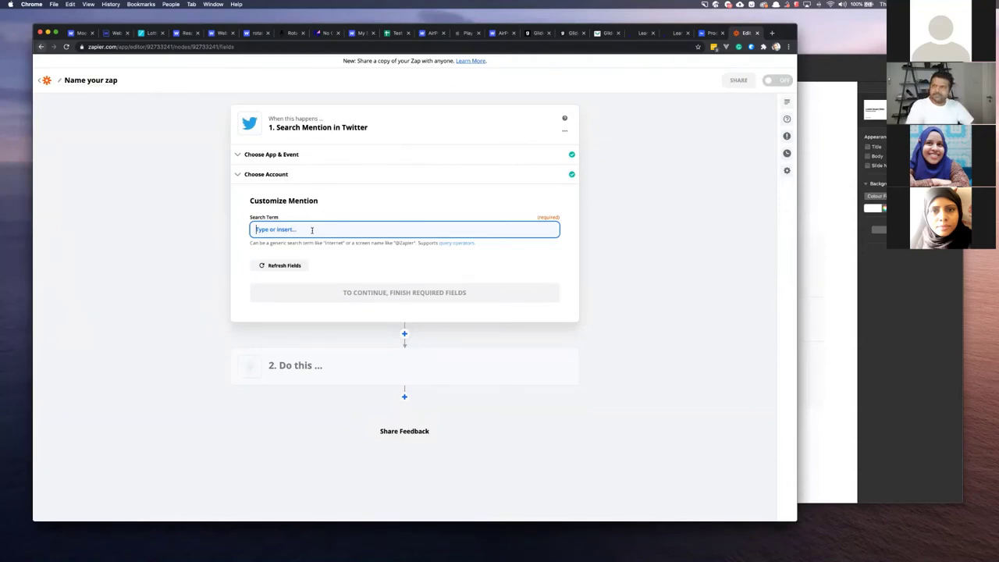
type("Lottie")
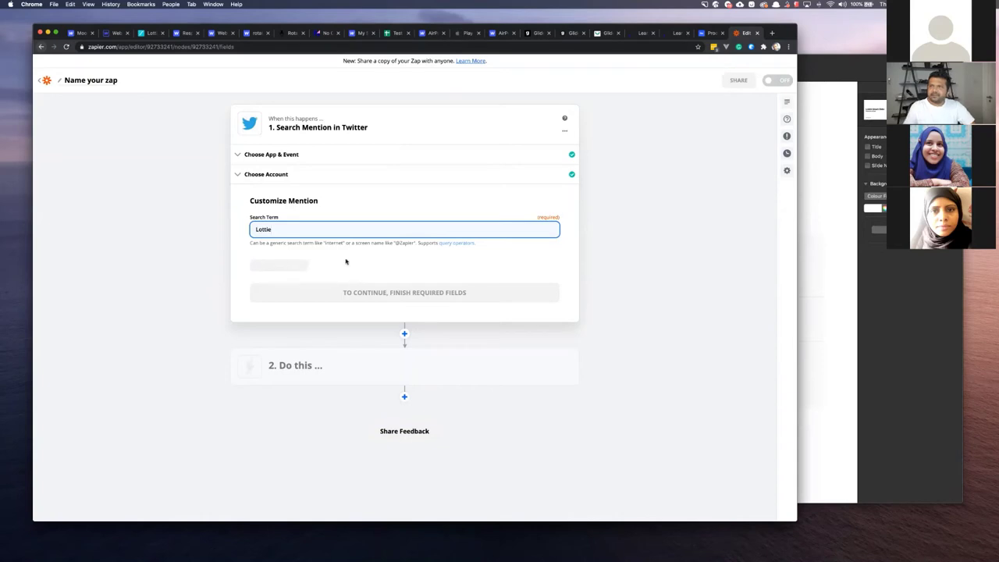
key("Return")
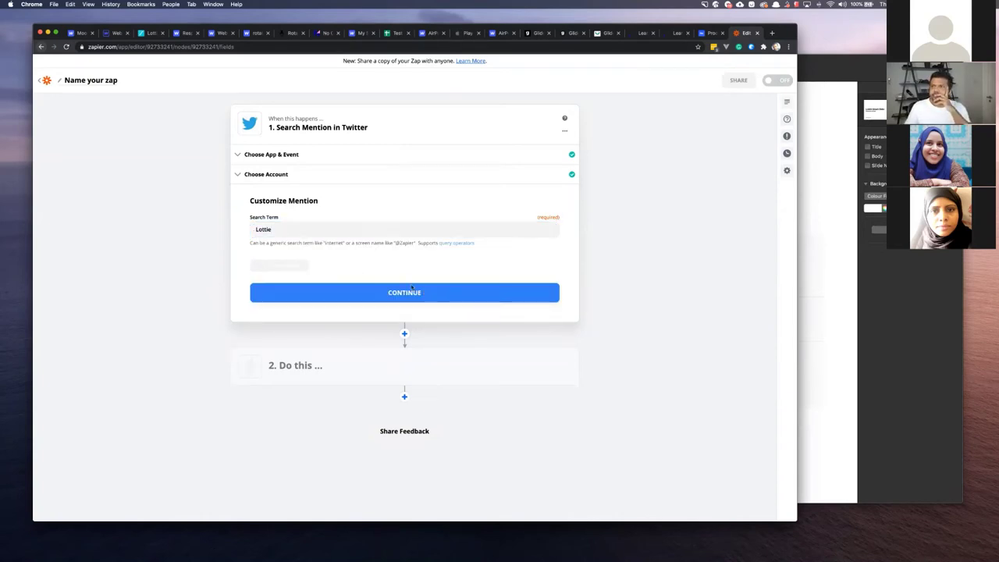
left_click(416, 289)
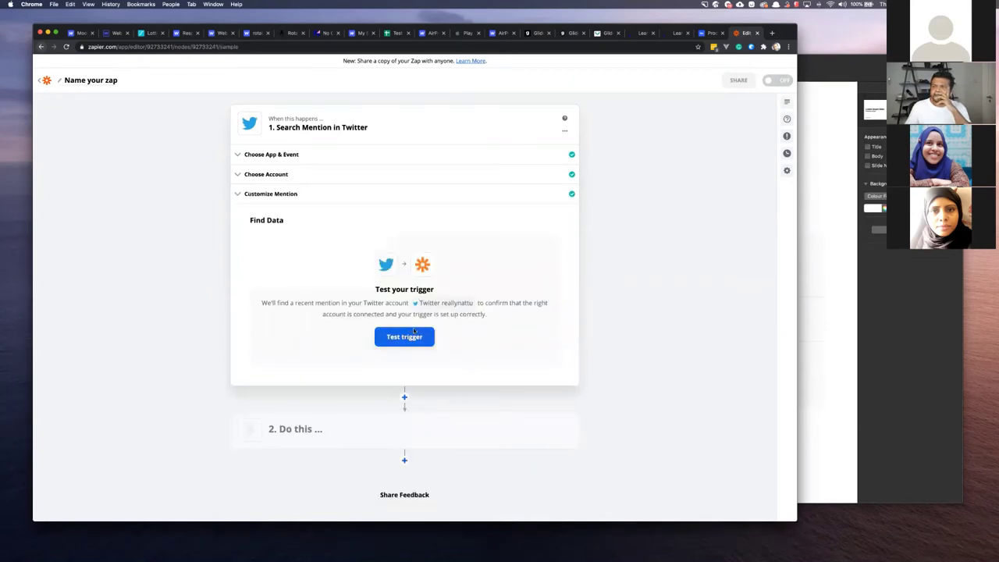
Step: Test the trigger, choose Mention B as the sample data, review its fields and continue to the action step
left_click(383, 338)
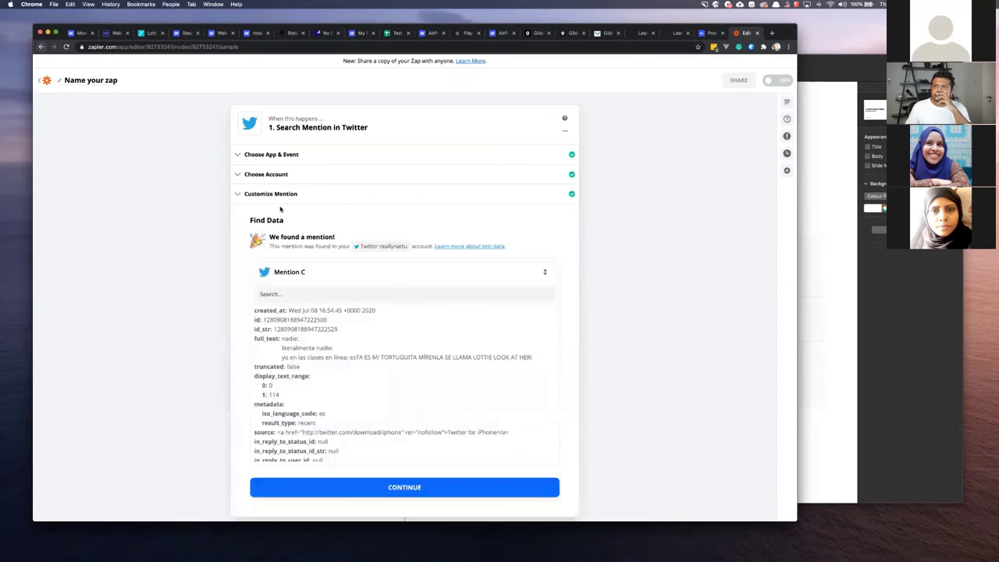
scroll(396, 296, "down", 3)
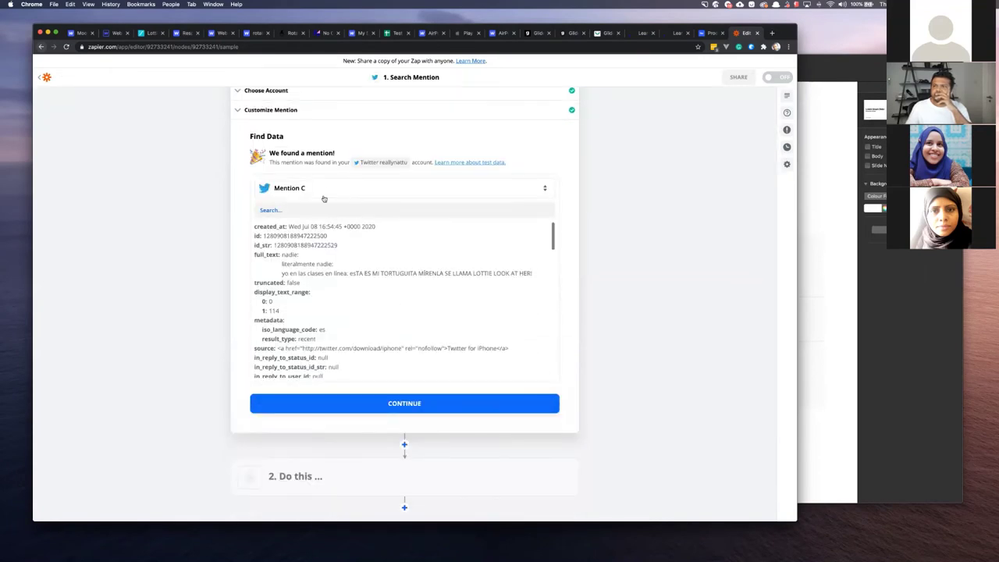
left_click(312, 194)
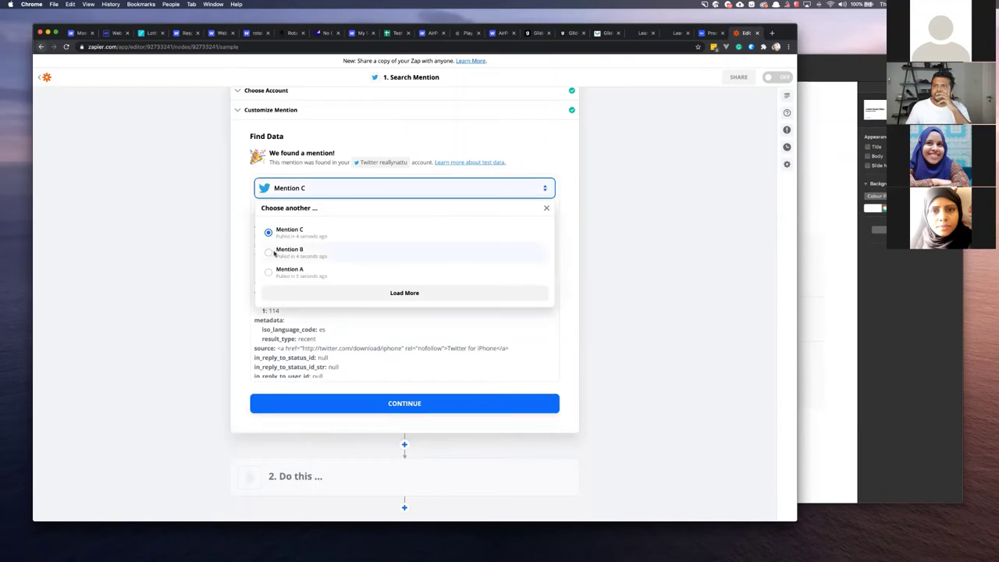
left_click(352, 253)
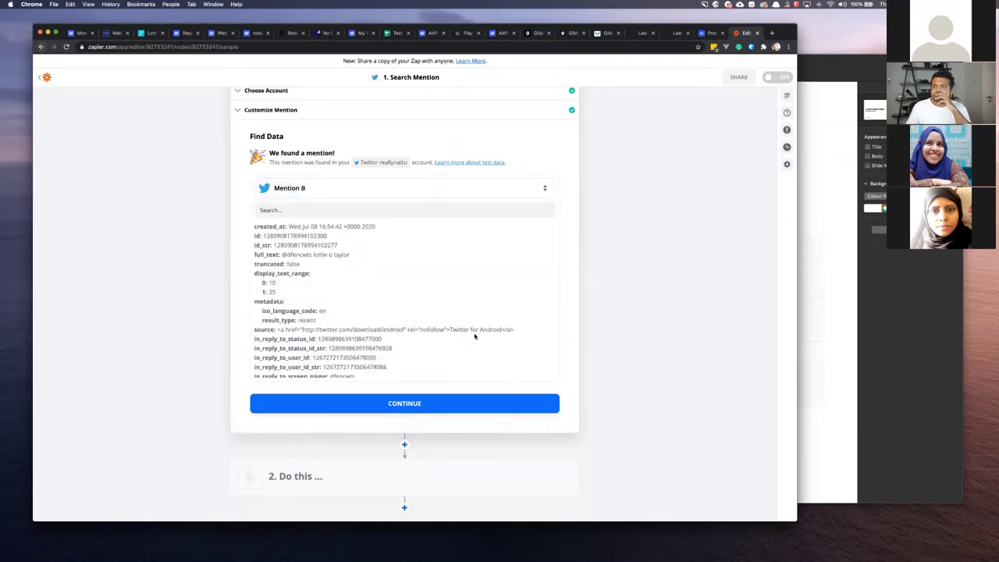
scroll(474, 336, "down", 3)
scroll(370, 320, "down", 9)
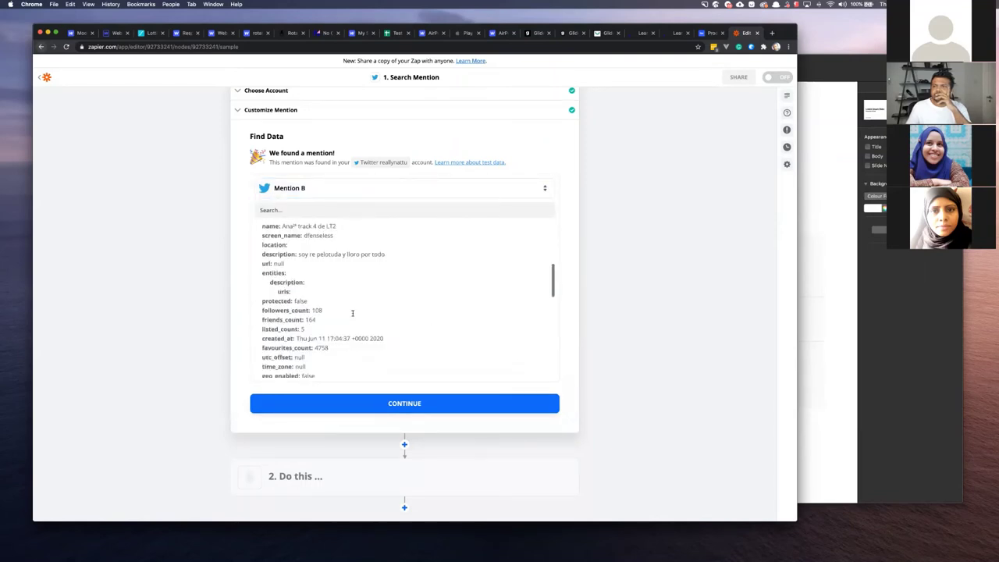
left_click(430, 407)
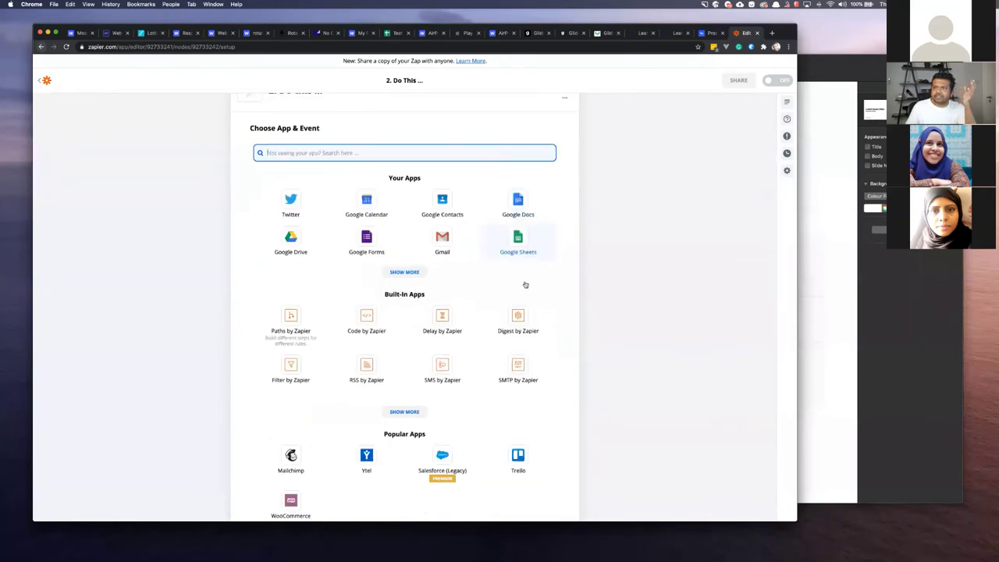
Step: Choose Google Sheets as the action app with Create Spreadsheet Row as the event, and continue to account selection
scroll(484, 285, "down", 3)
scroll(301, 345, "up", 2)
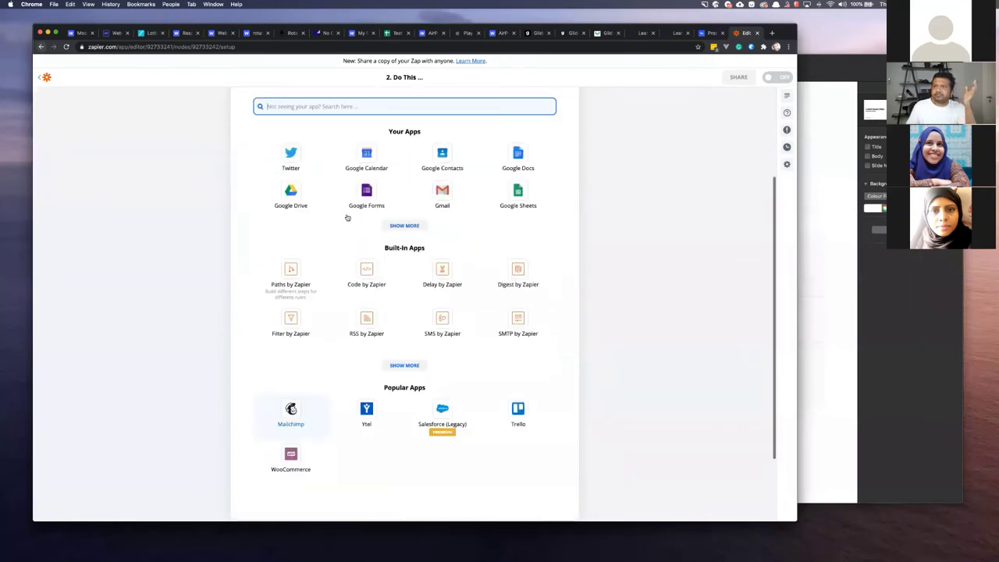
scroll(320, 217, "up", 1)
scroll(366, 216, "up", 1)
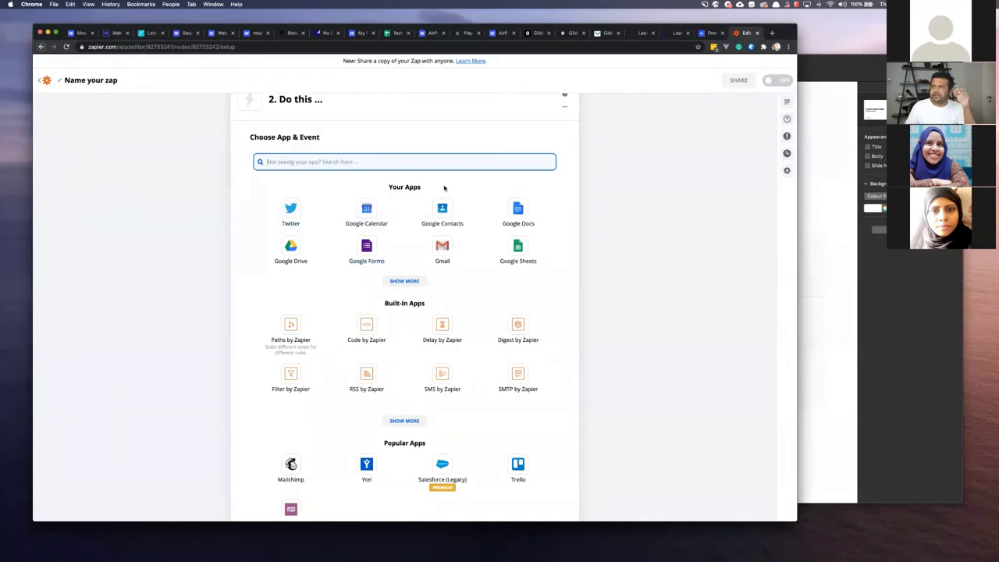
scroll(295, 155, "up", 1)
scroll(334, 175, "up", 1)
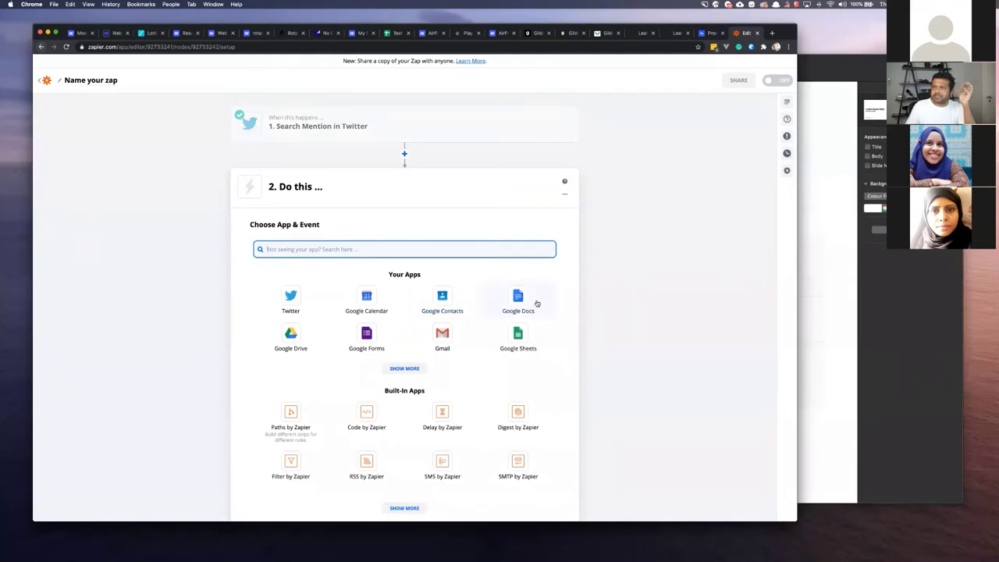
left_click(529, 334)
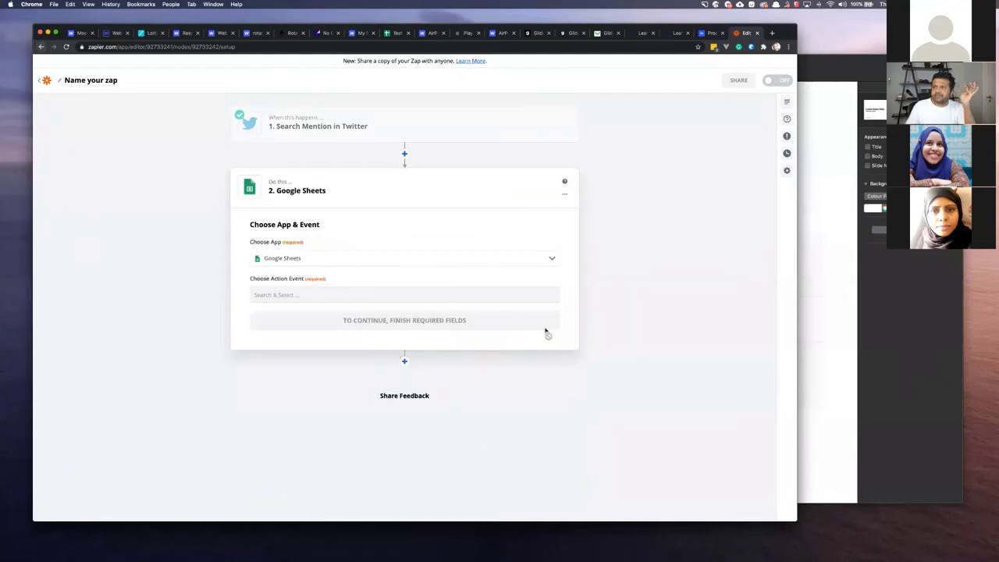
left_click(286, 295)
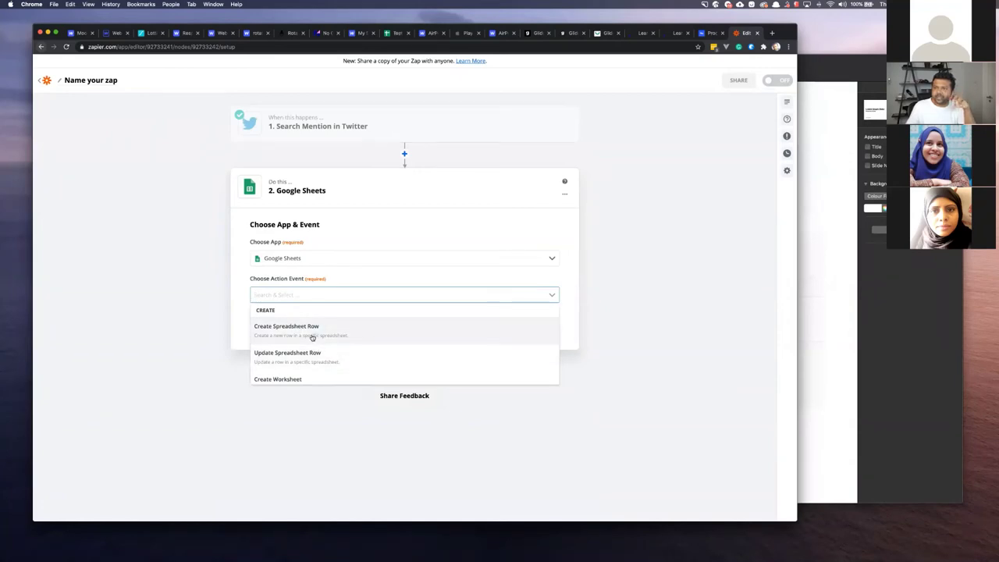
left_click(290, 334)
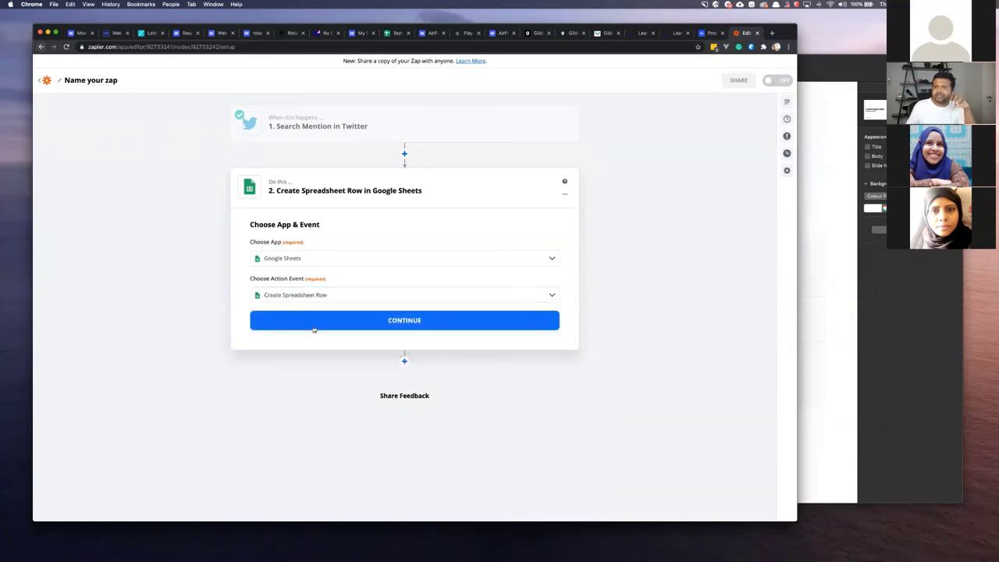
left_click(410, 322)
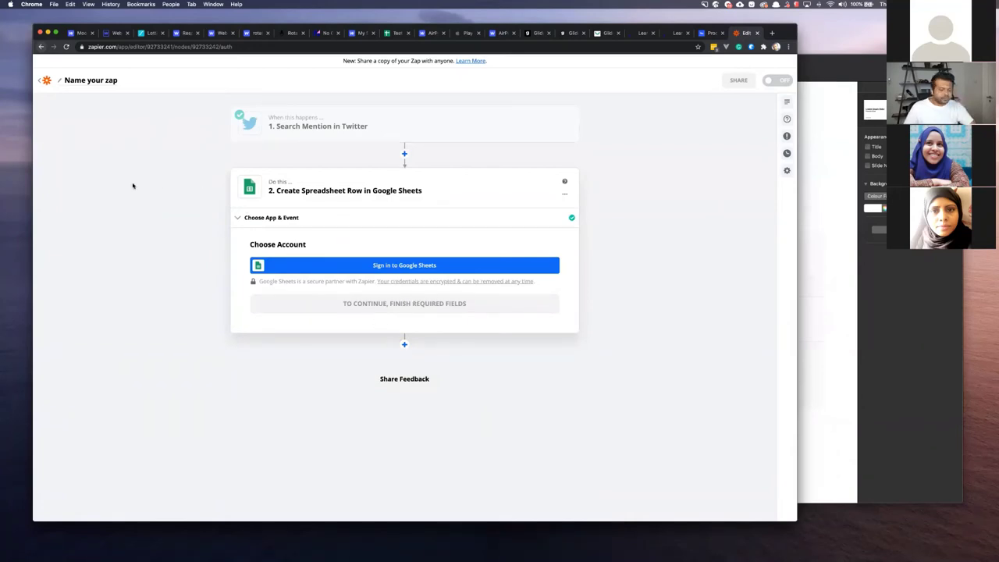
Step: Open the Zapier integrations page in a new browser tab
key("super+t")
type("zapi")
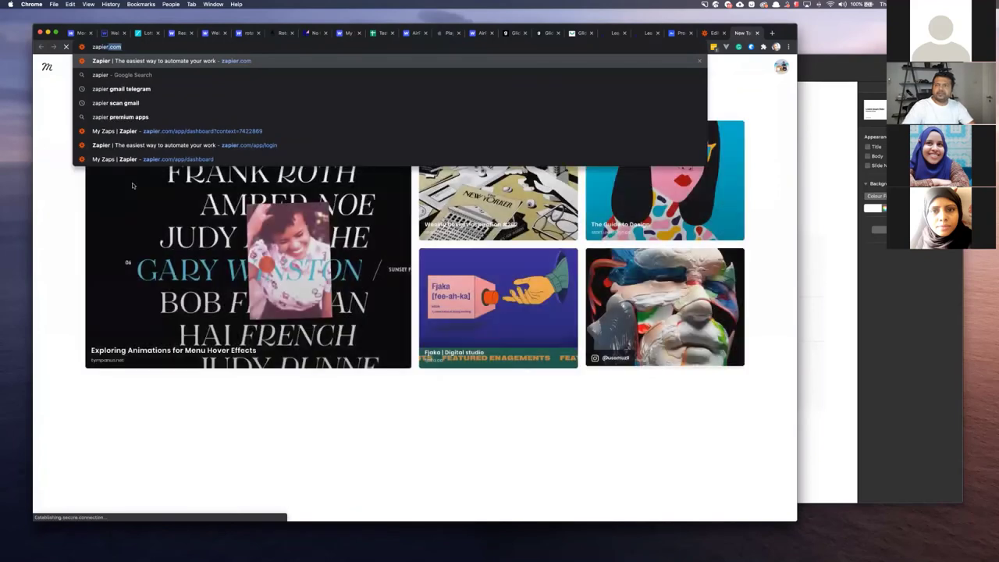
type("er i")
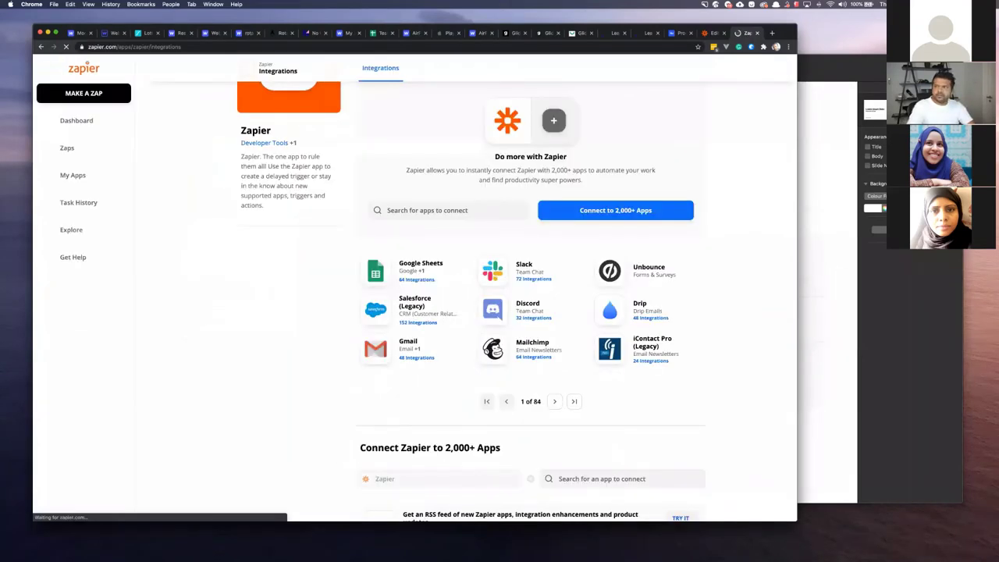
Step: Search the apps that connect with Zapier for telegram
left_click(455, 268)
type("tw")
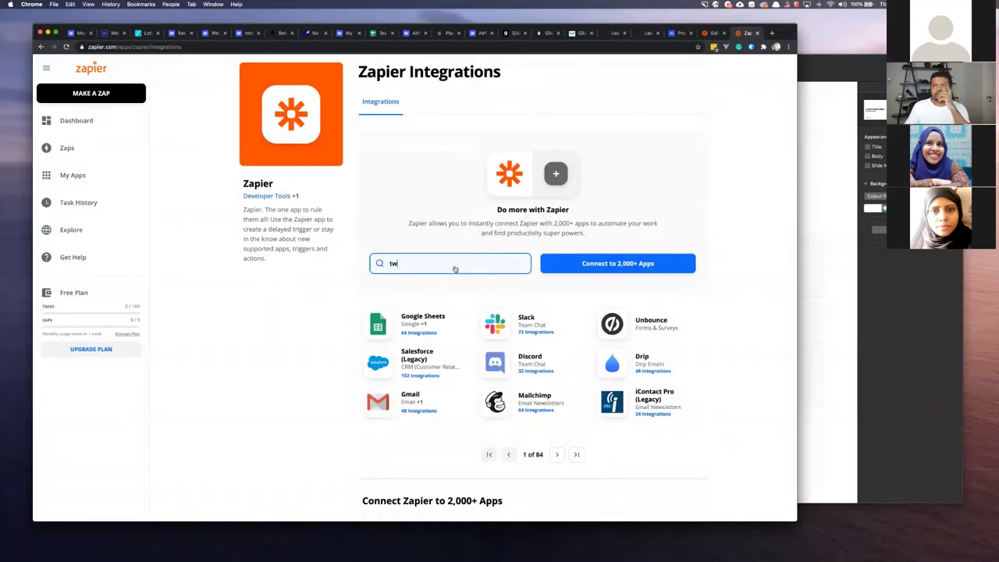
key("BackSpace")
type("elegram")
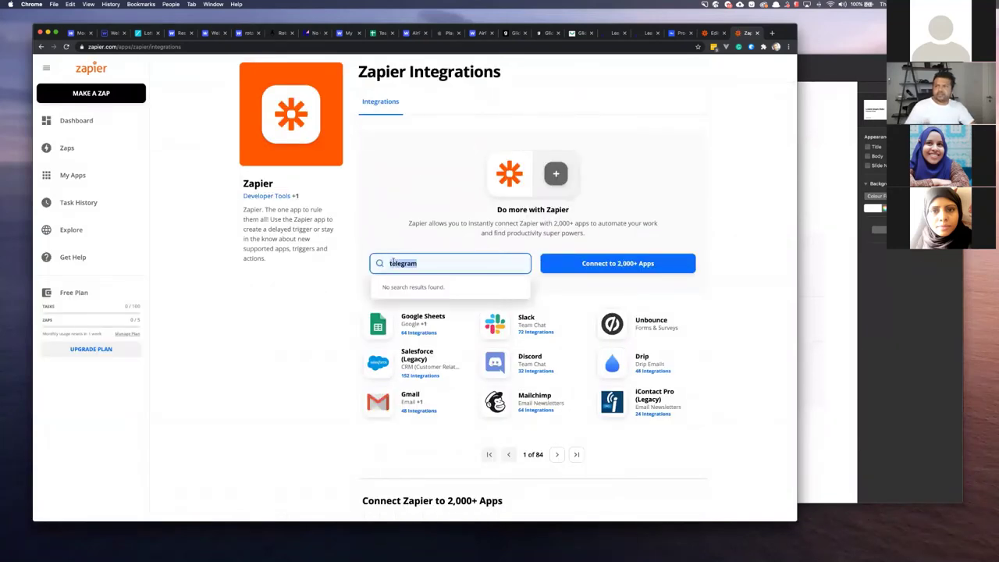
Step: Search the connectable apps for twitter instead and look through the Zapier + Twitter integrations page
double_click(394, 263)
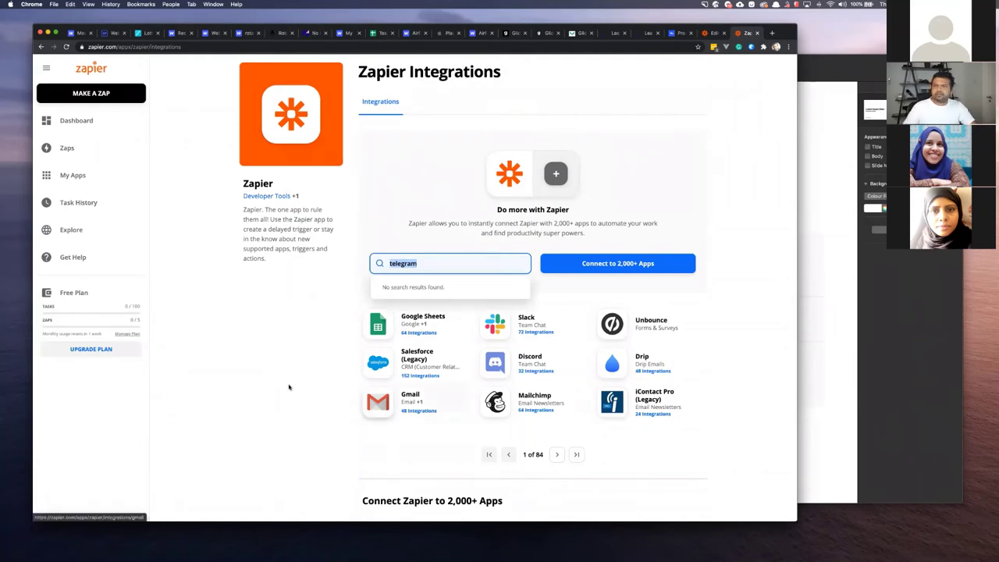
type("twitt")
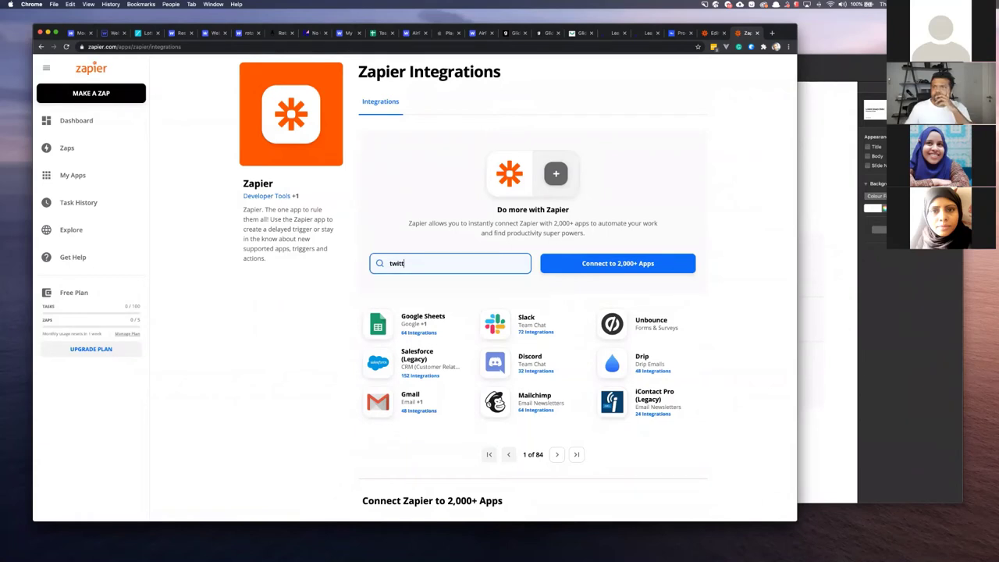
type("er")
left_click(402, 294)
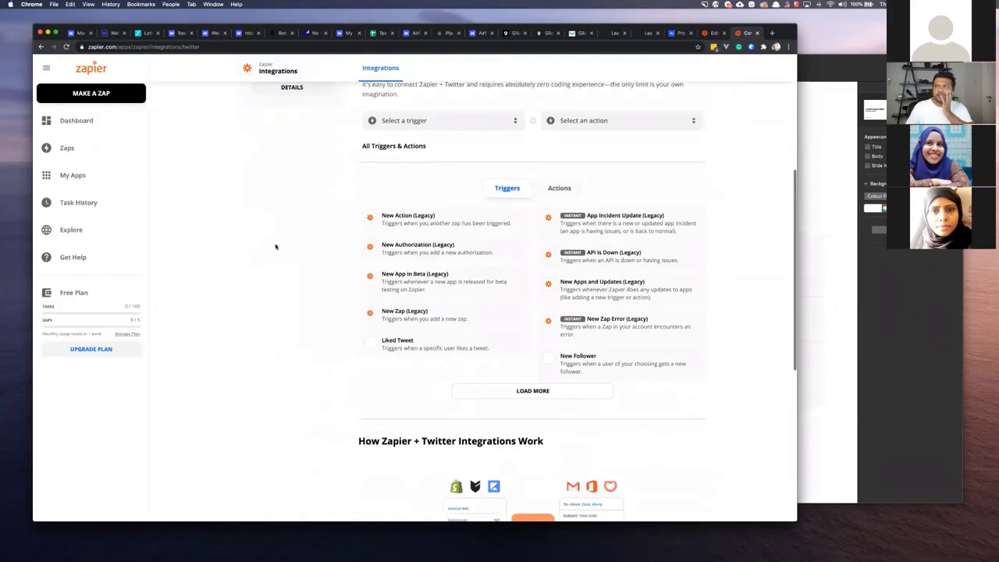
scroll(275, 247, "up", 2)
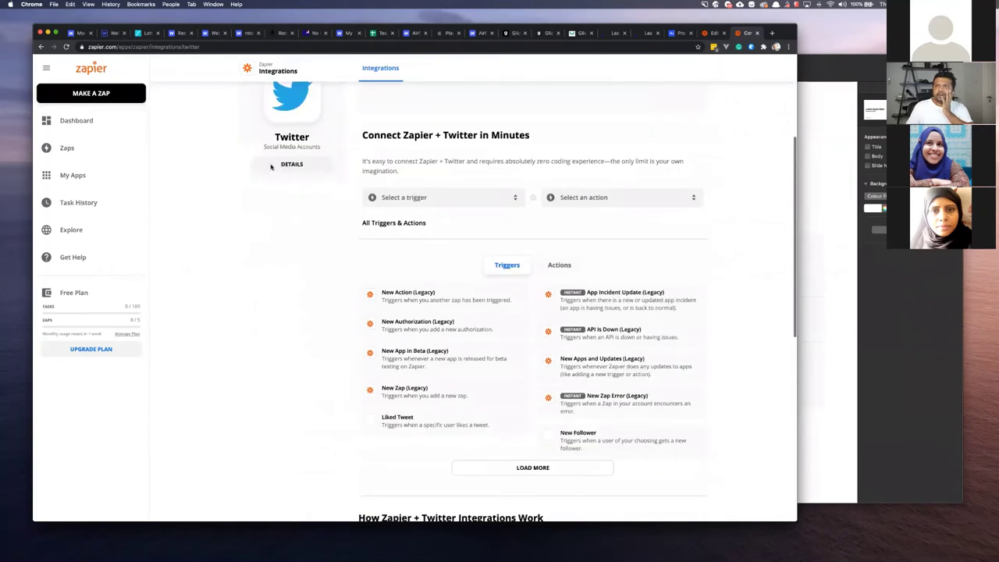
scroll(271, 166, "up", 3)
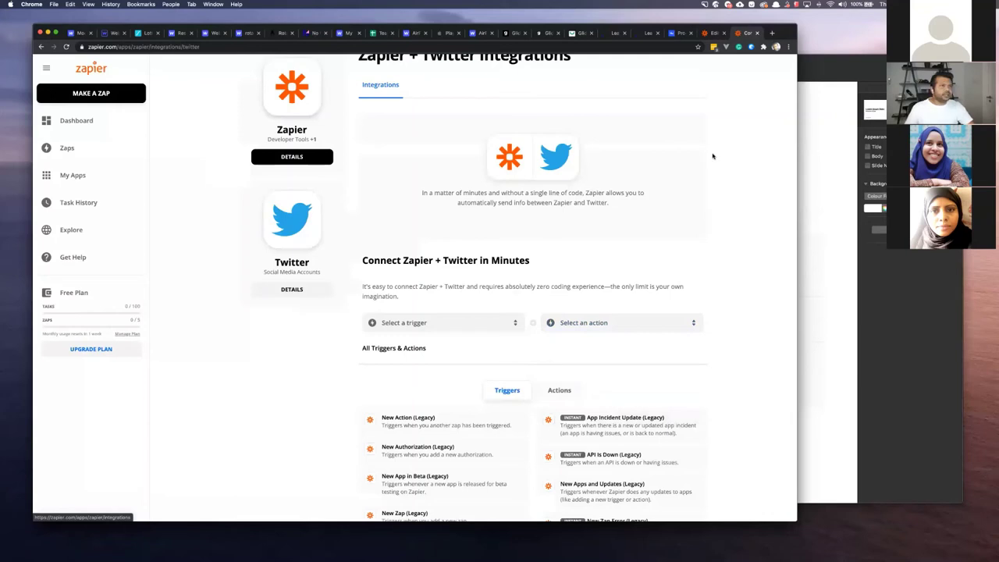
scroll(265, 127, "up", 2)
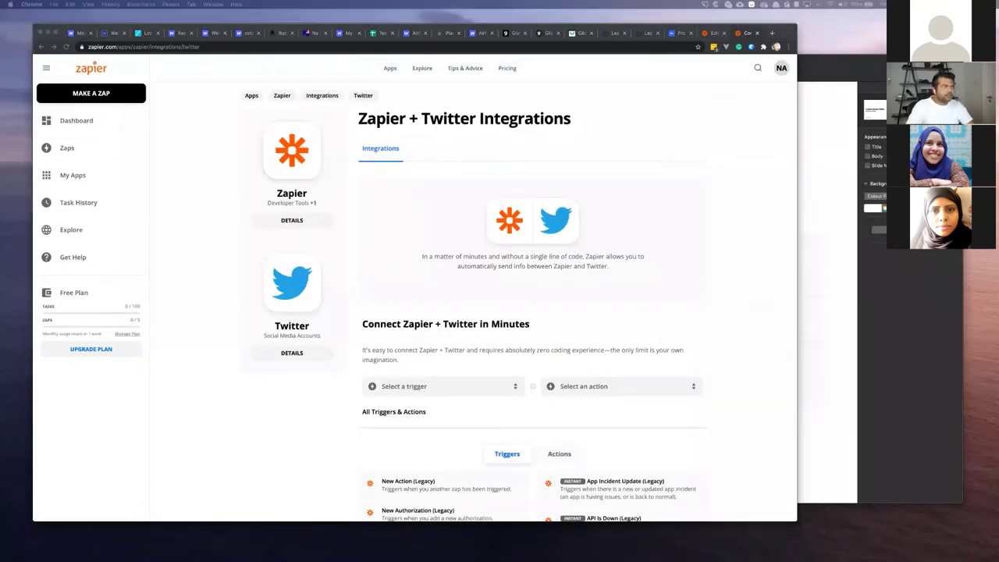